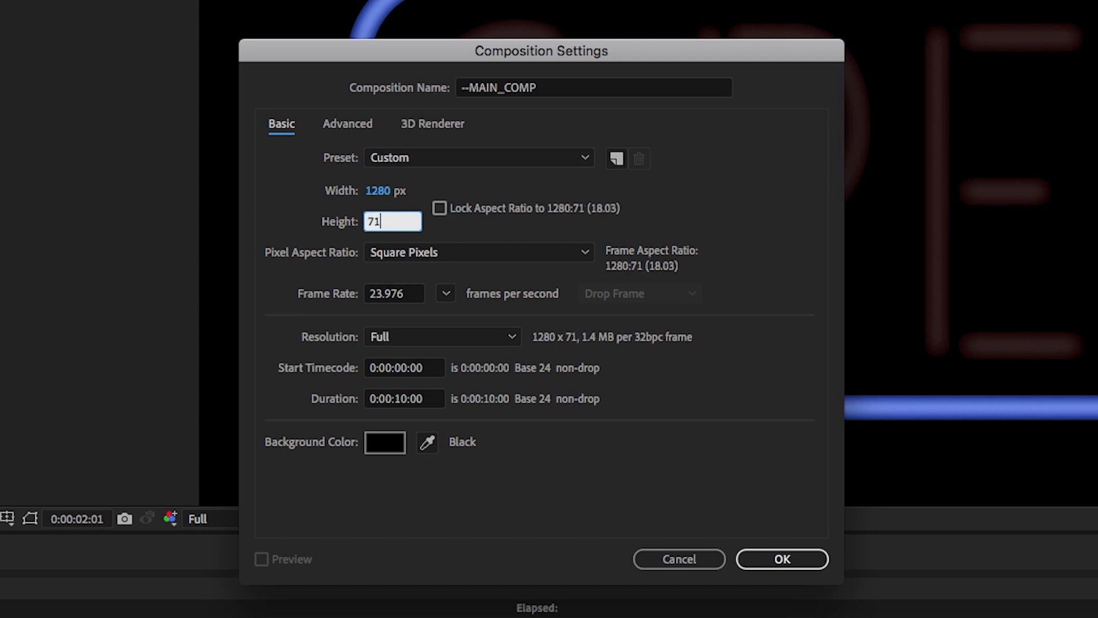
Set the --MAIN_COMP composition's height to 720 px and accept the composition settings
key("BackSpace")
type("20")
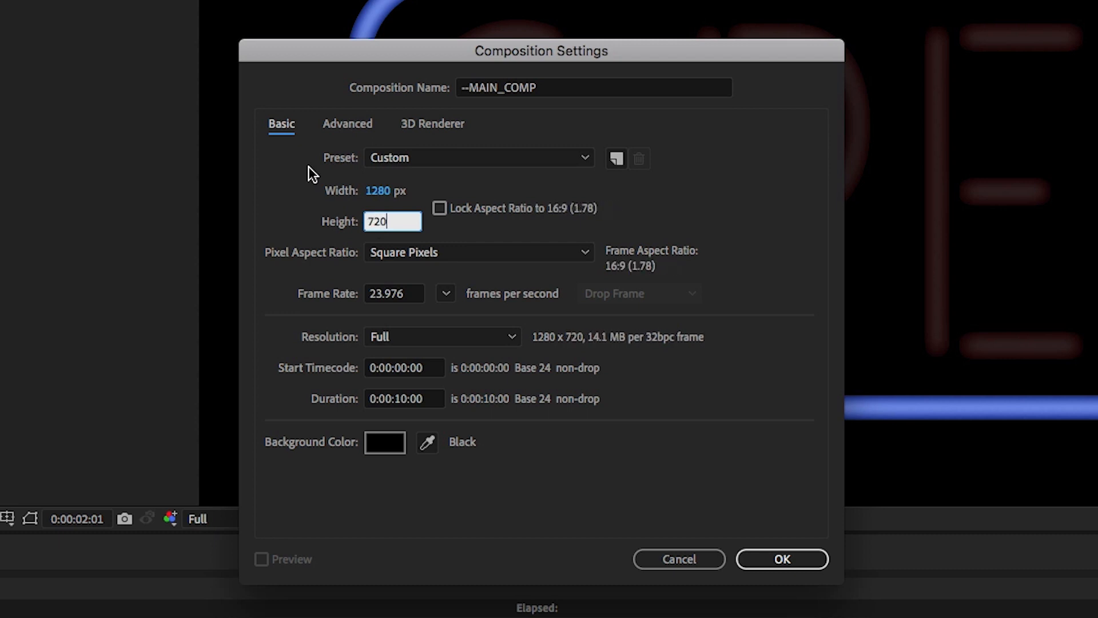
left_click(723, 188)
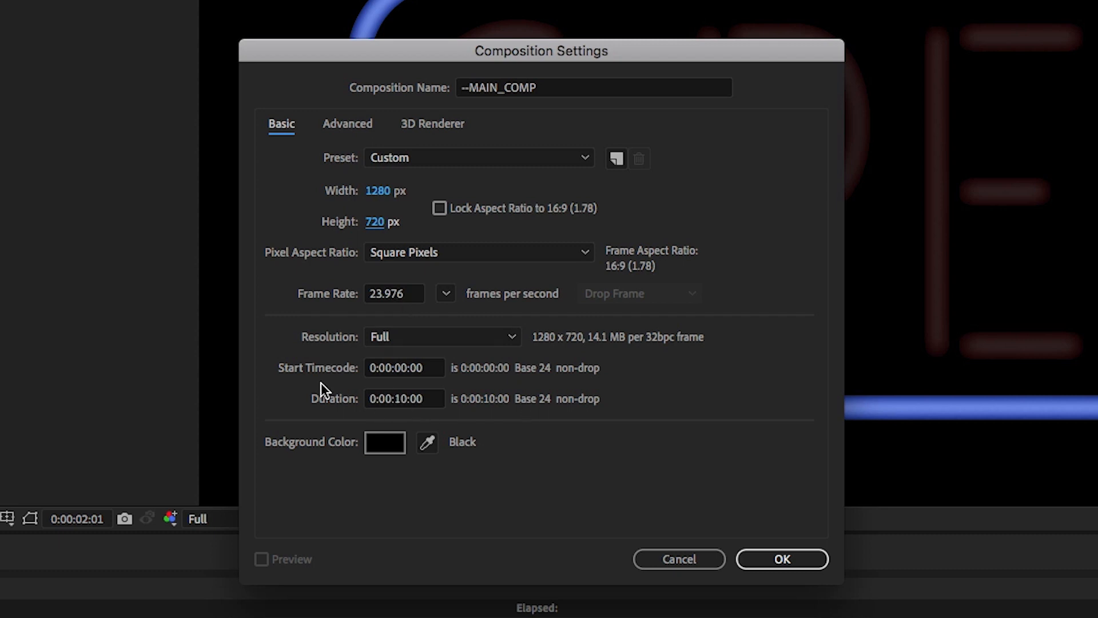
left_click(782, 559)
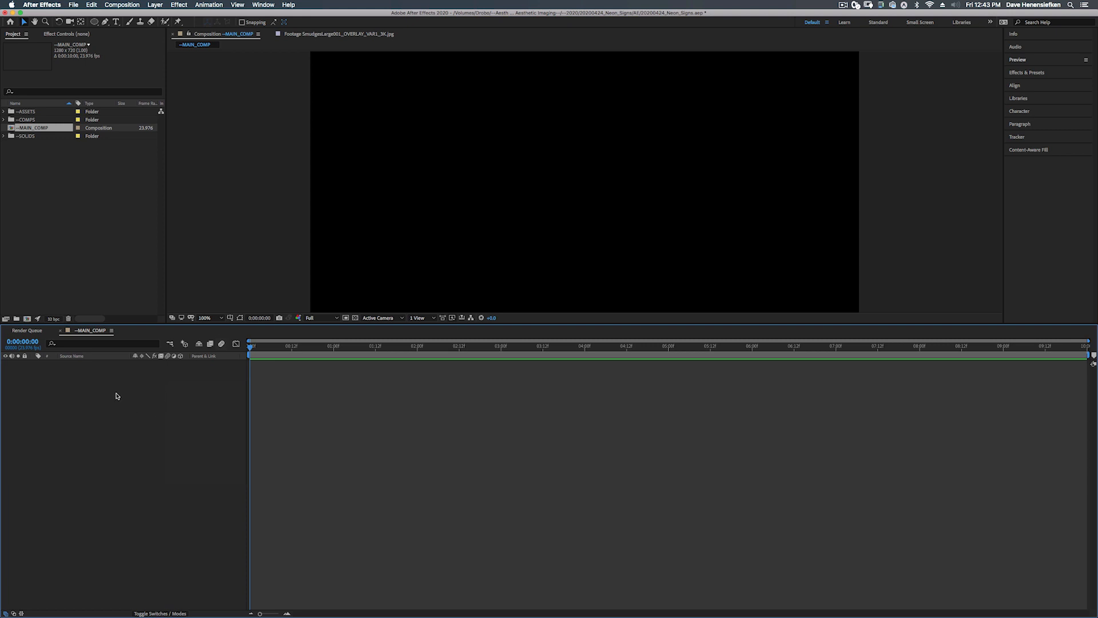
Add a new text layer reading "OPEN" to the empty composition
right_click(118, 395)
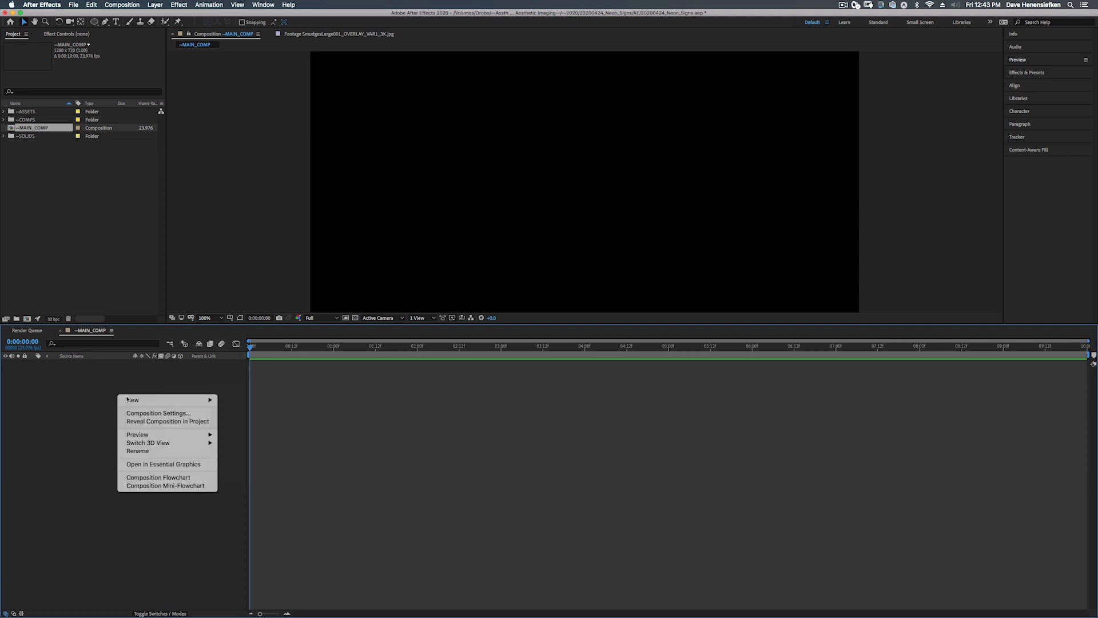
mouse_move(128, 400)
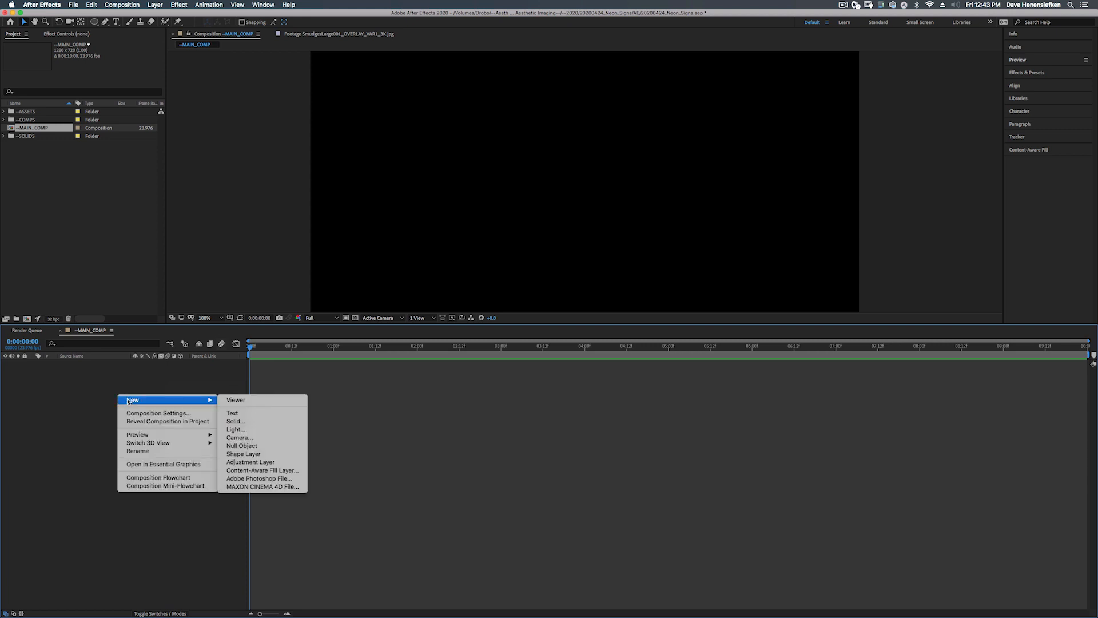
left_click(250, 415)
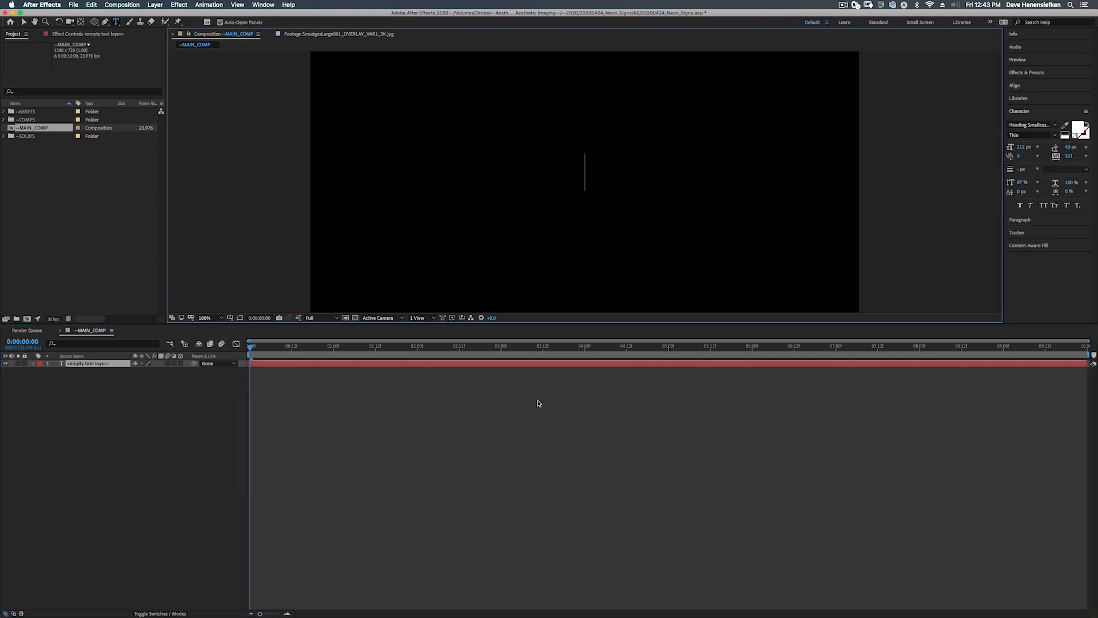
type("OPEN")
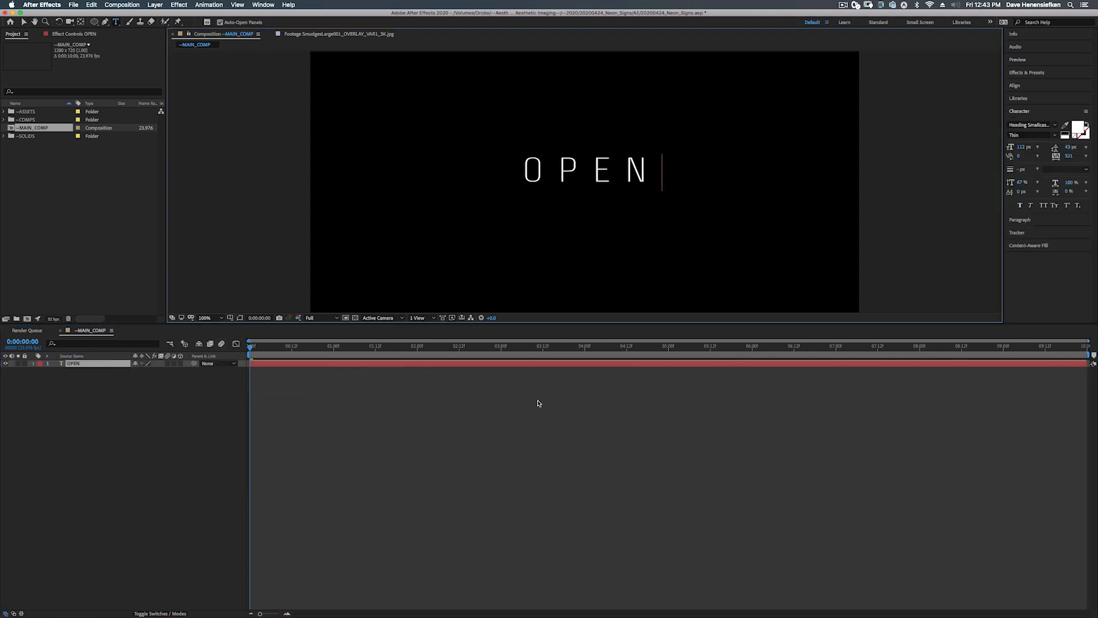
left_click(636, 365)
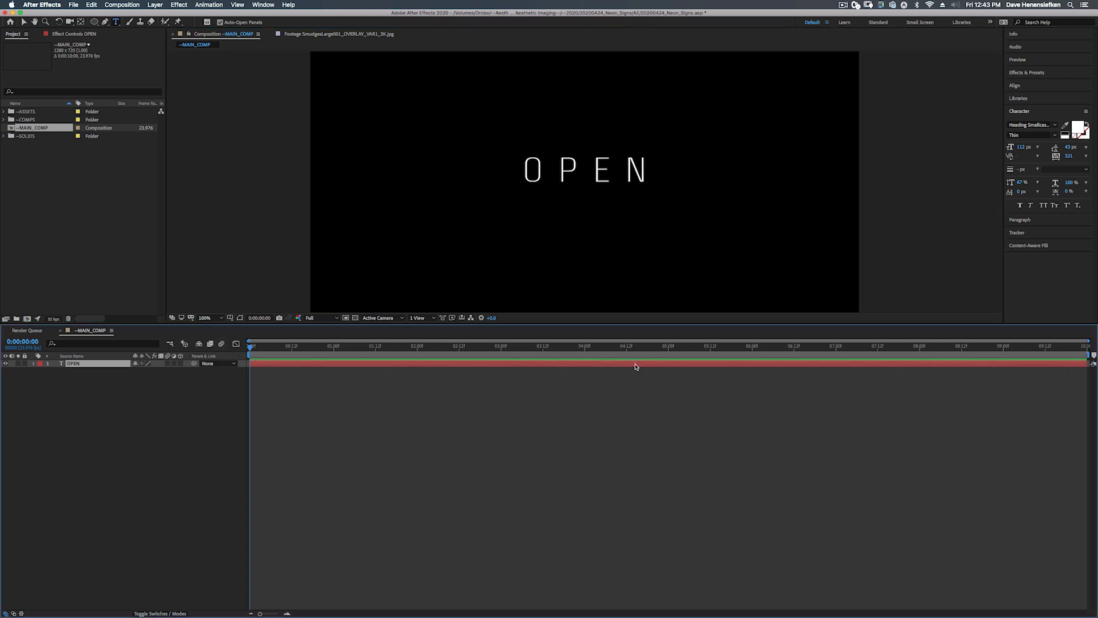
Change the font of the OPEN text layer to NEON LIGHTS
left_click(1026, 124)
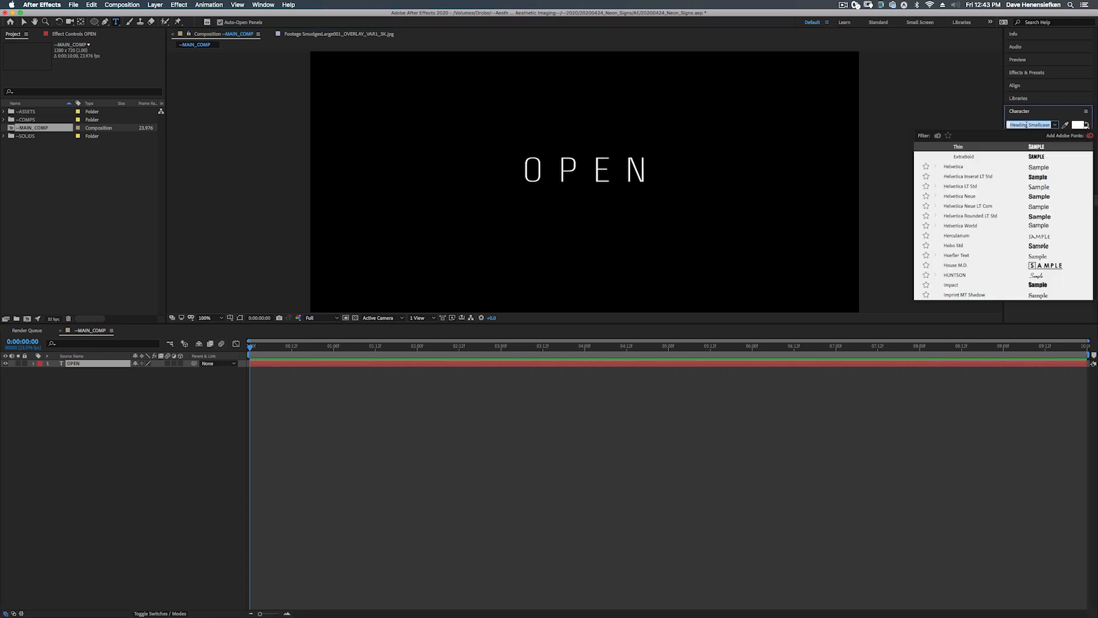
key("Caps_Lock")
type("NEON")
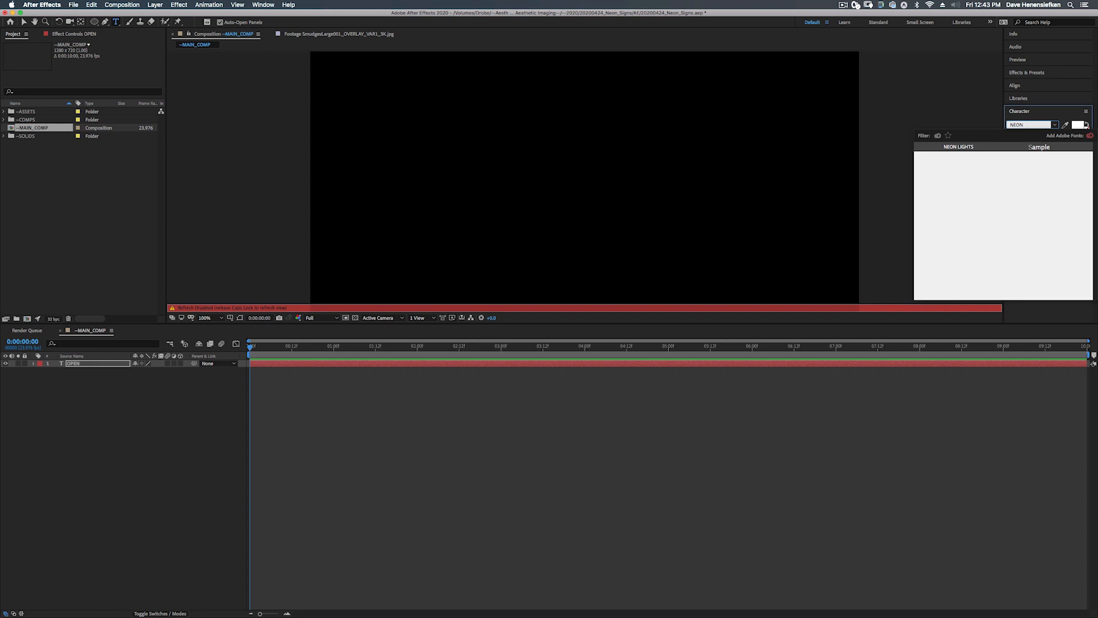
left_click(970, 148)
key("Caps_Lock")
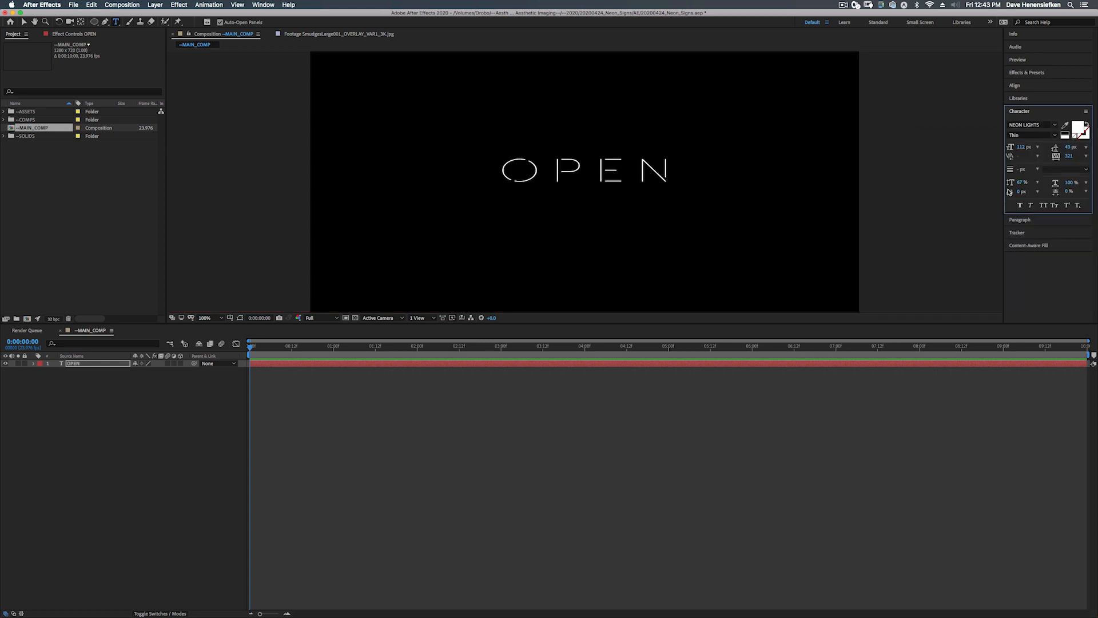
Set the OPEN text's vertical scale to 100% and enlarge its font size to about 227 px
left_click(1020, 182)
type("100")
key("Return")
key("Caps_Lock")
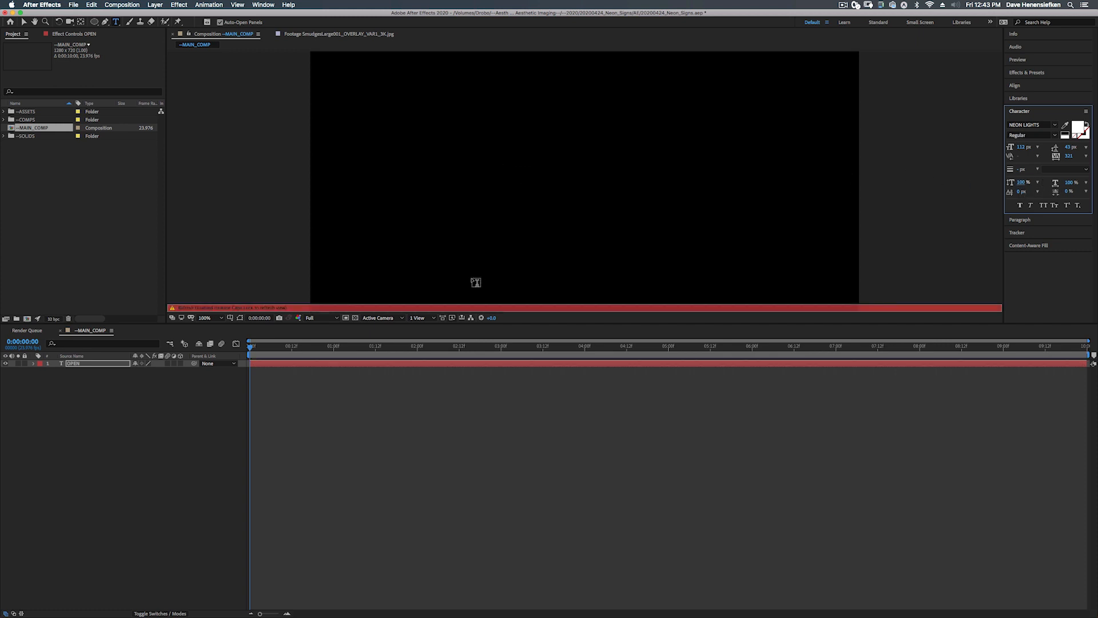
key("Caps_Lock")
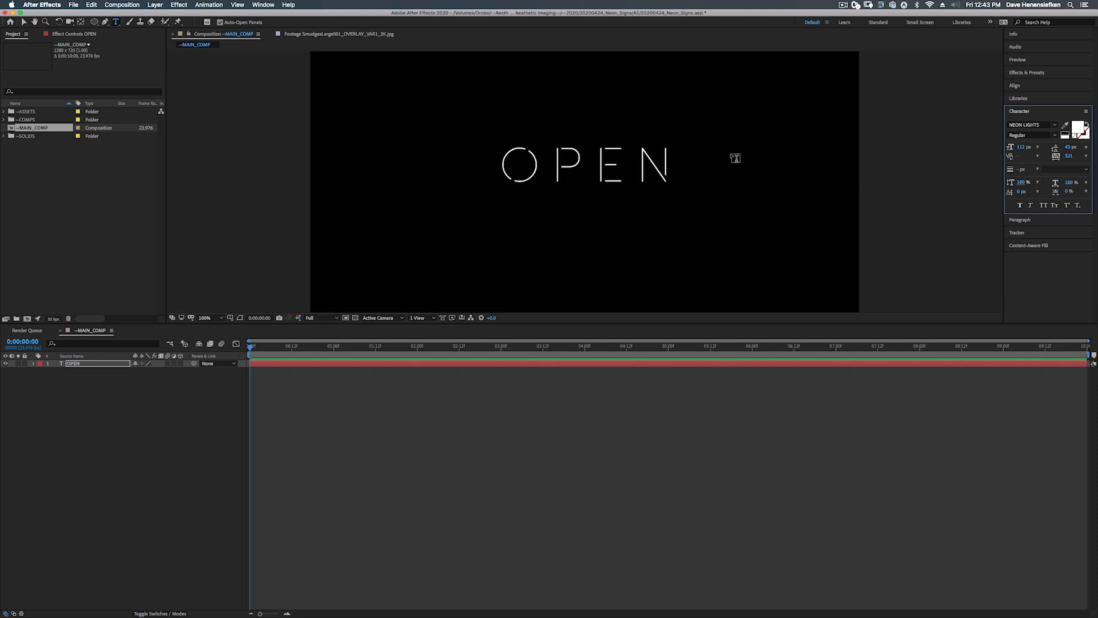
left_click_drag(1022, 147, 1073, 150)
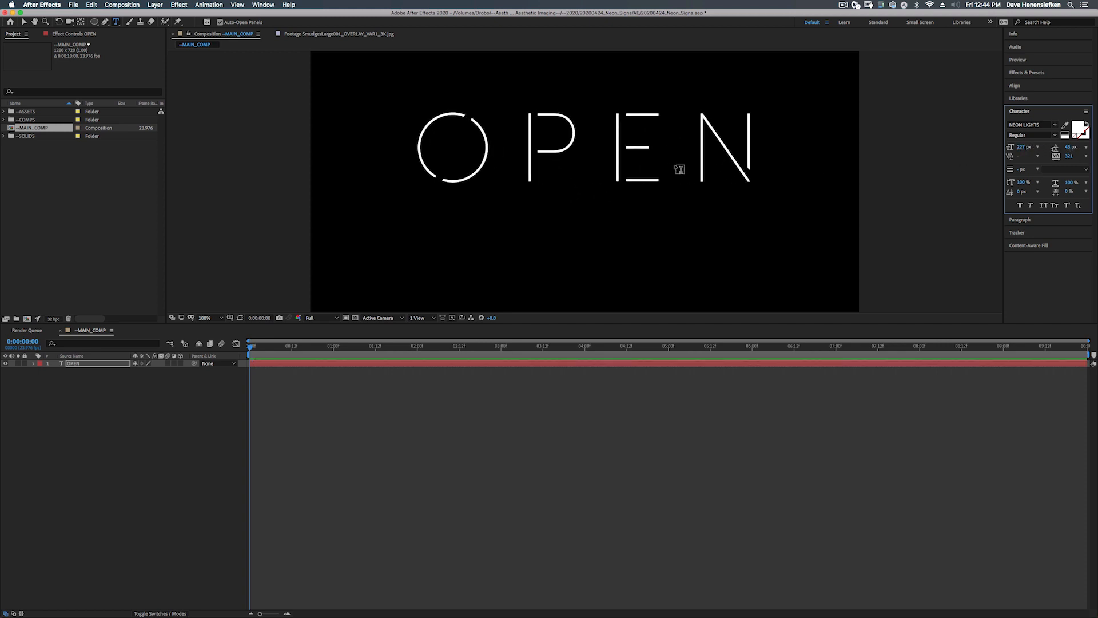
Make the OPEN text faux bold in the Regular style, with a font size of about 281 px and tracking of -10
left_click(1020, 206)
left_click(1056, 137)
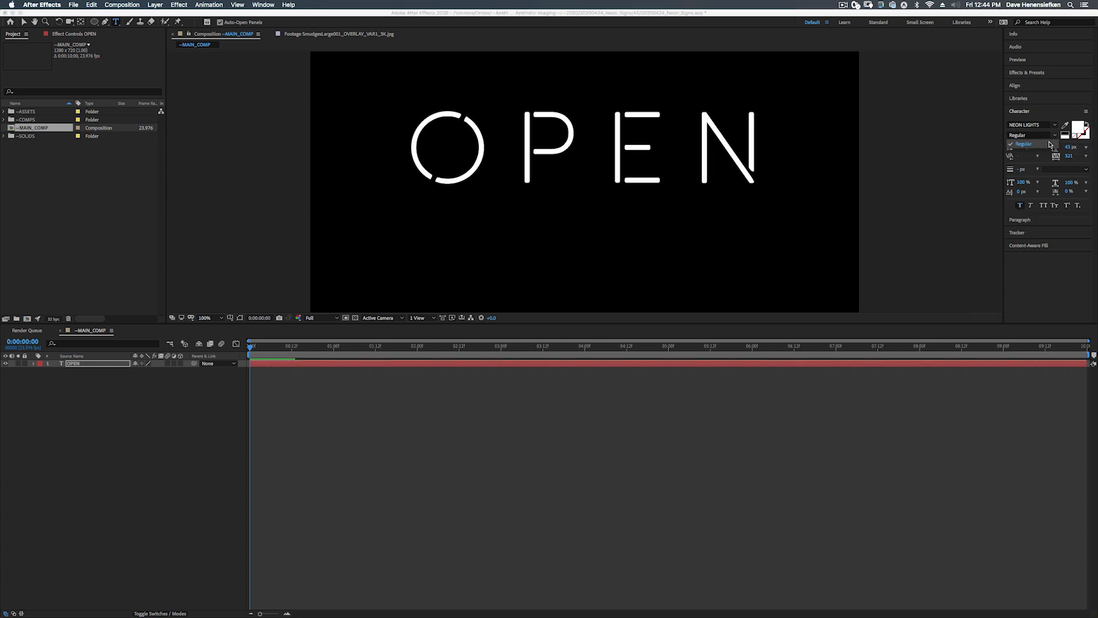
left_click(1056, 137)
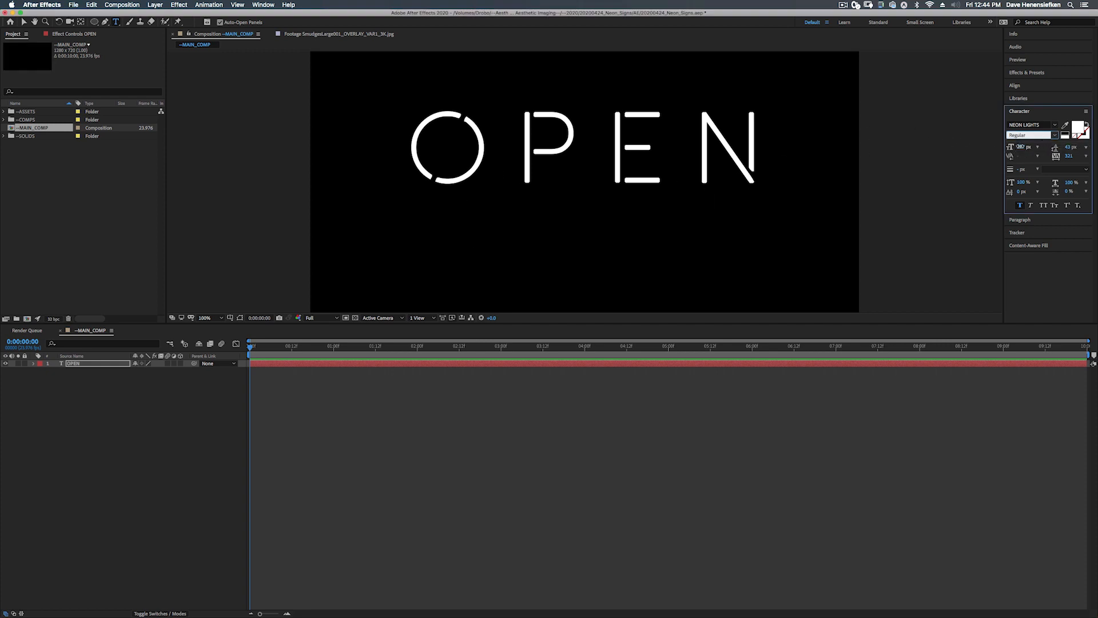
mouse_move(1020, 148)
left_mouse_down()
mouse_move(1048, 147)
mouse_move(921, 151)
left_mouse_up()
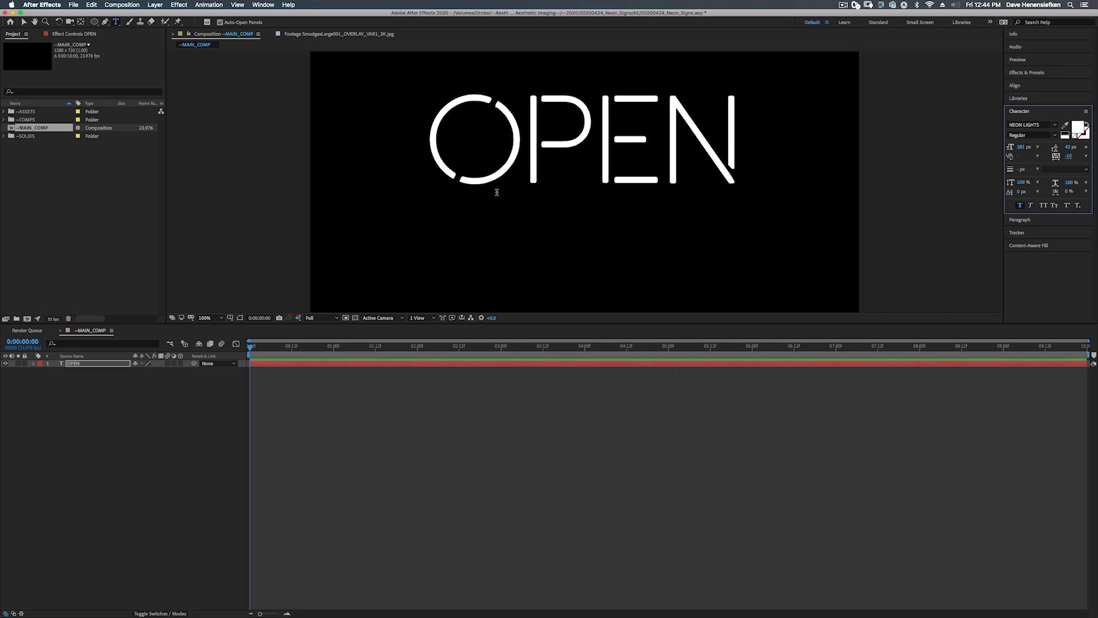
Center the OPEN text layer horizontally and vertically in the composition
left_click(1019, 86)
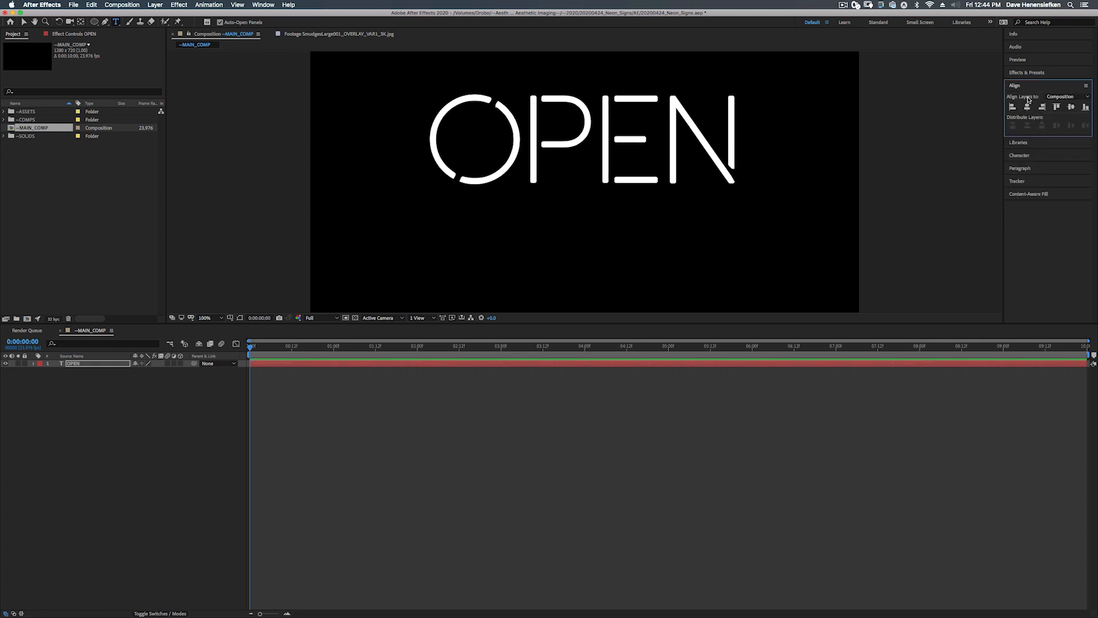
left_click(1027, 107)
left_click(1071, 106)
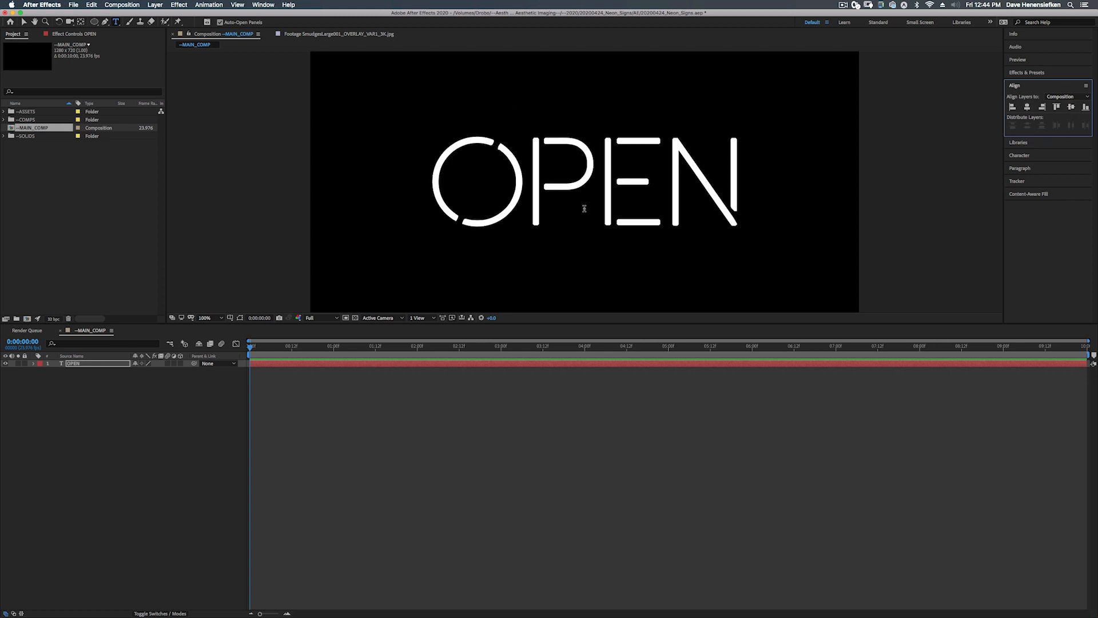
Find the Fast Box Blur effect and apply it to the OPEN text layer
key("v")
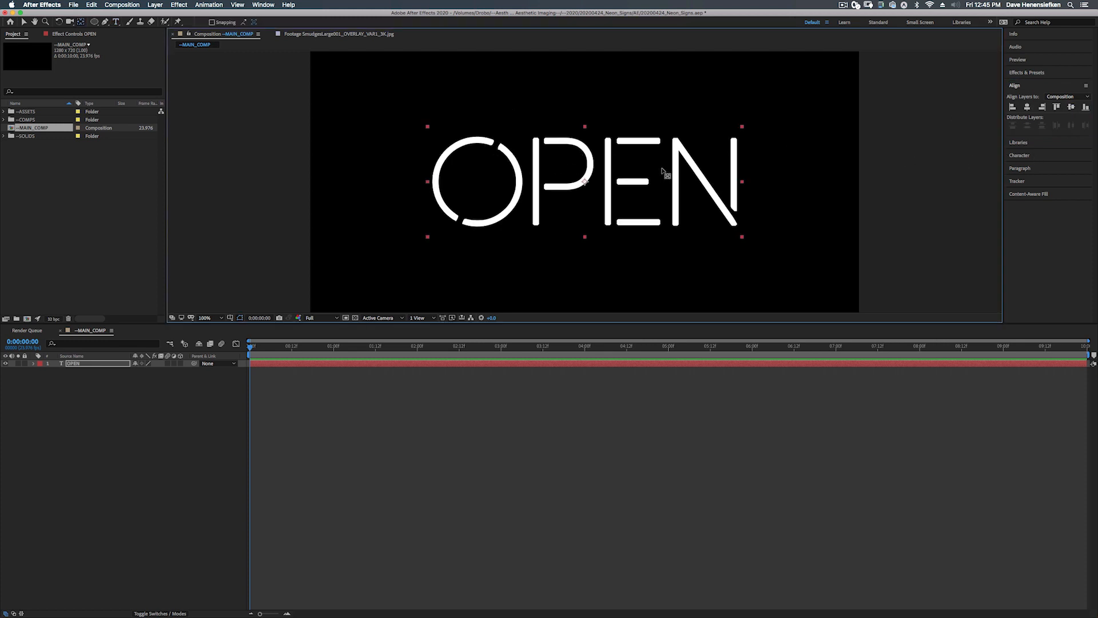
key("period")
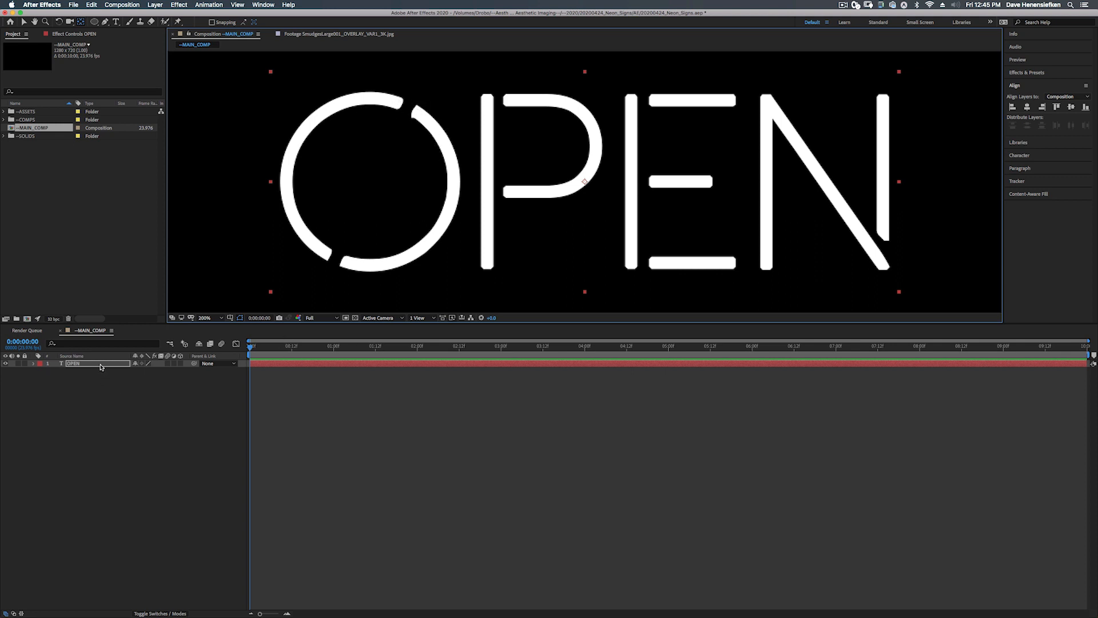
key("Return")
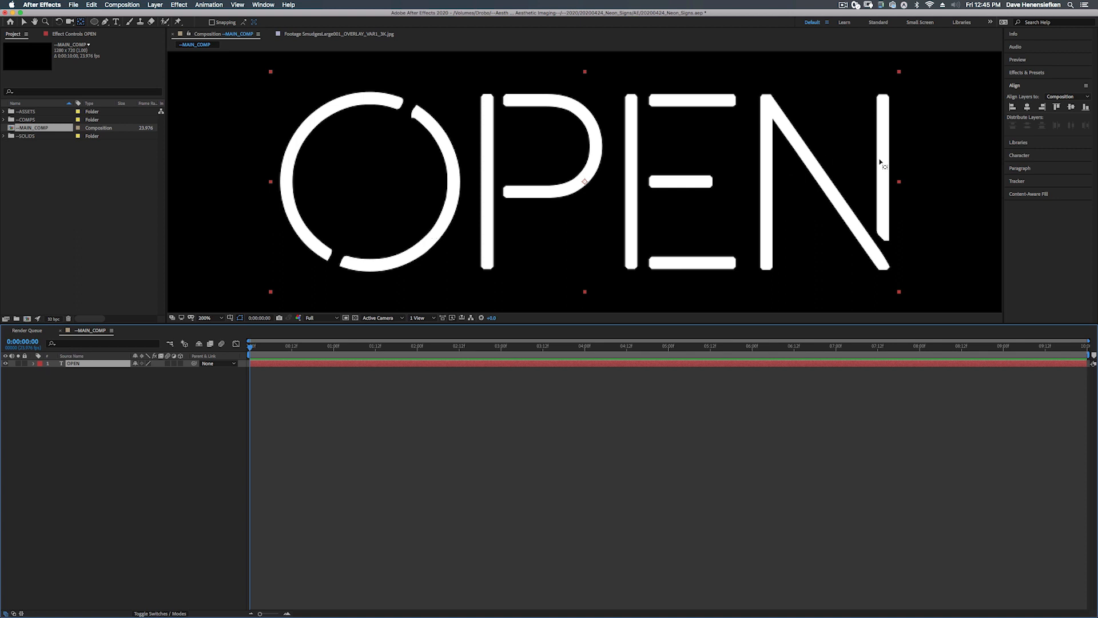
left_click(1038, 75)
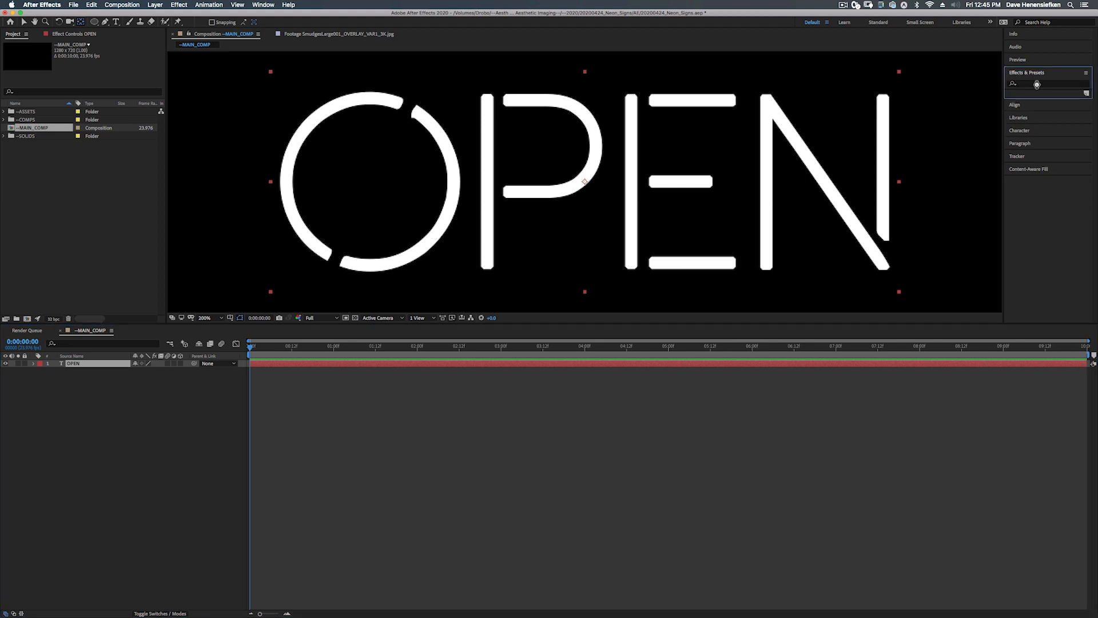
left_click(1038, 85)
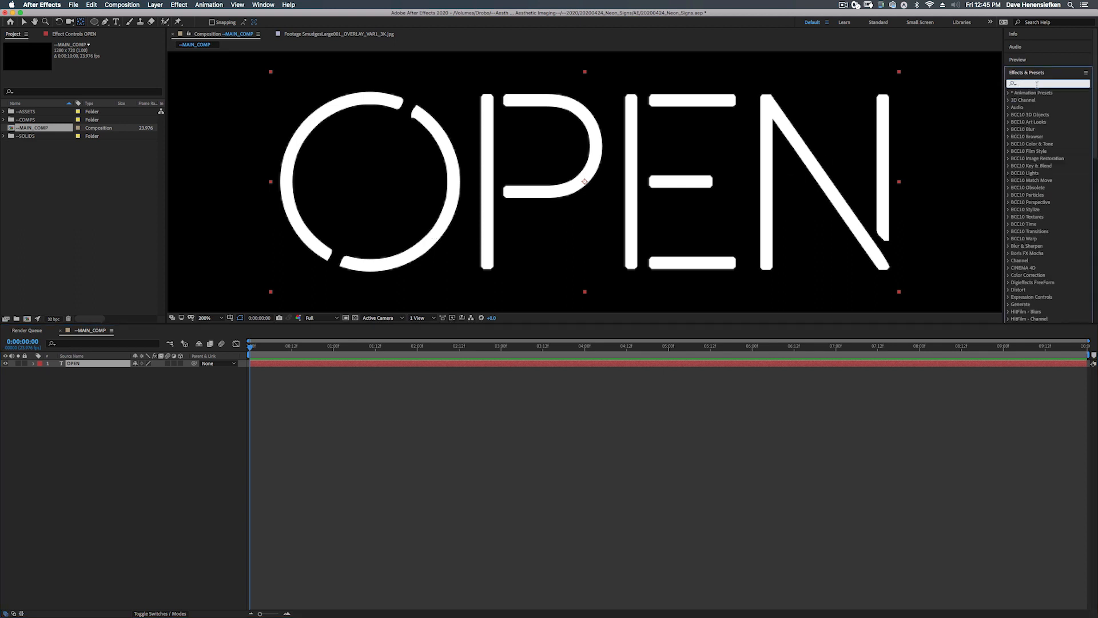
type("fast")
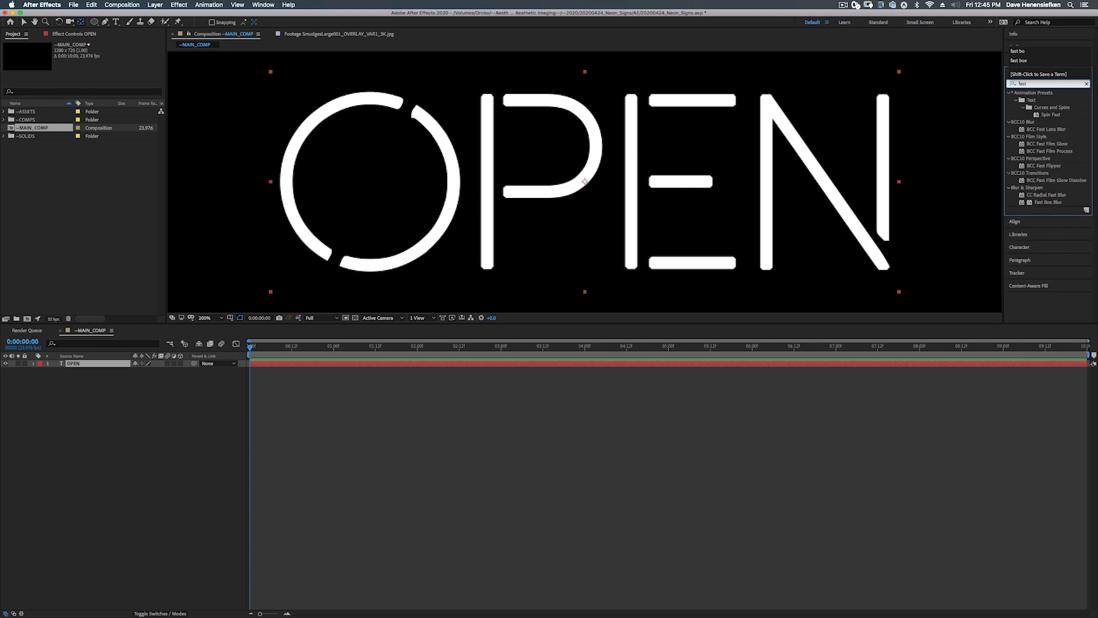
type(" box")
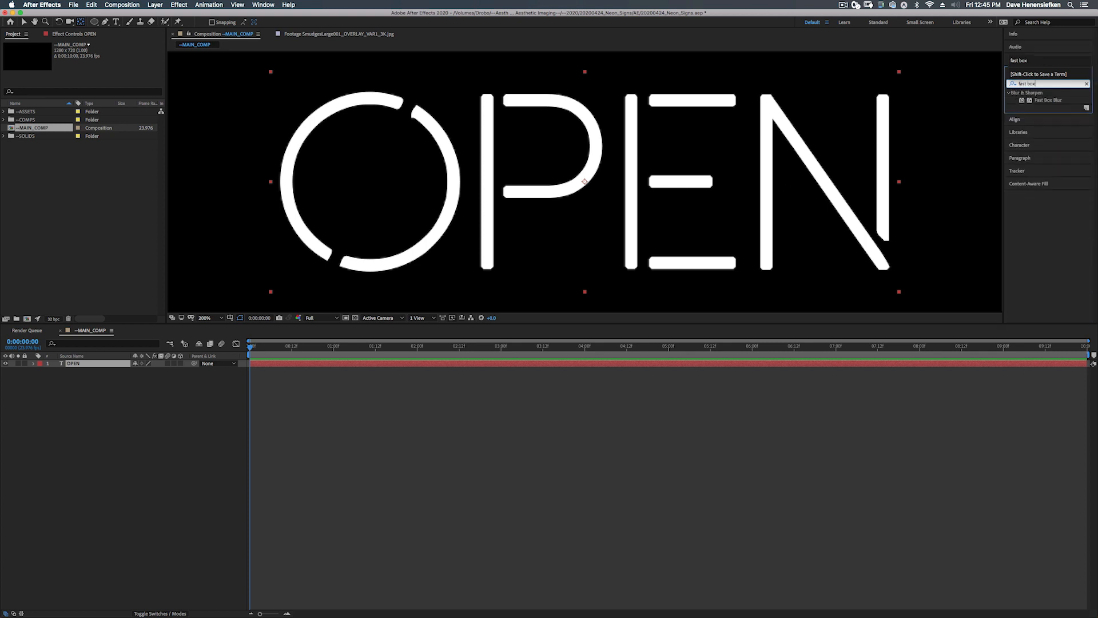
left_click(1055, 101)
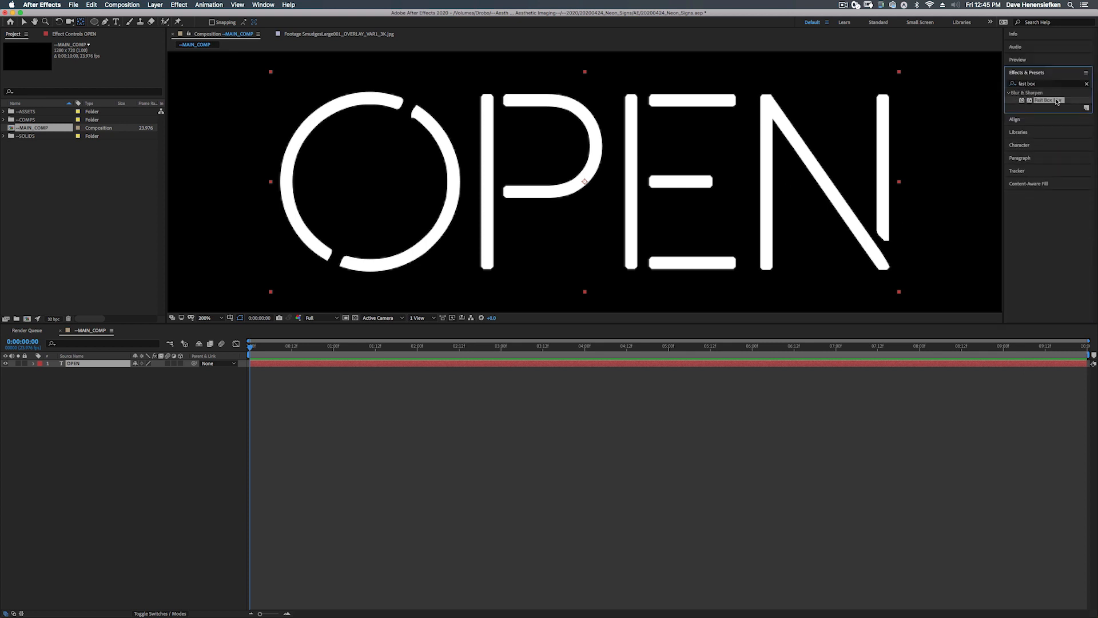
left_click_drag(1057, 102, 671, 364)
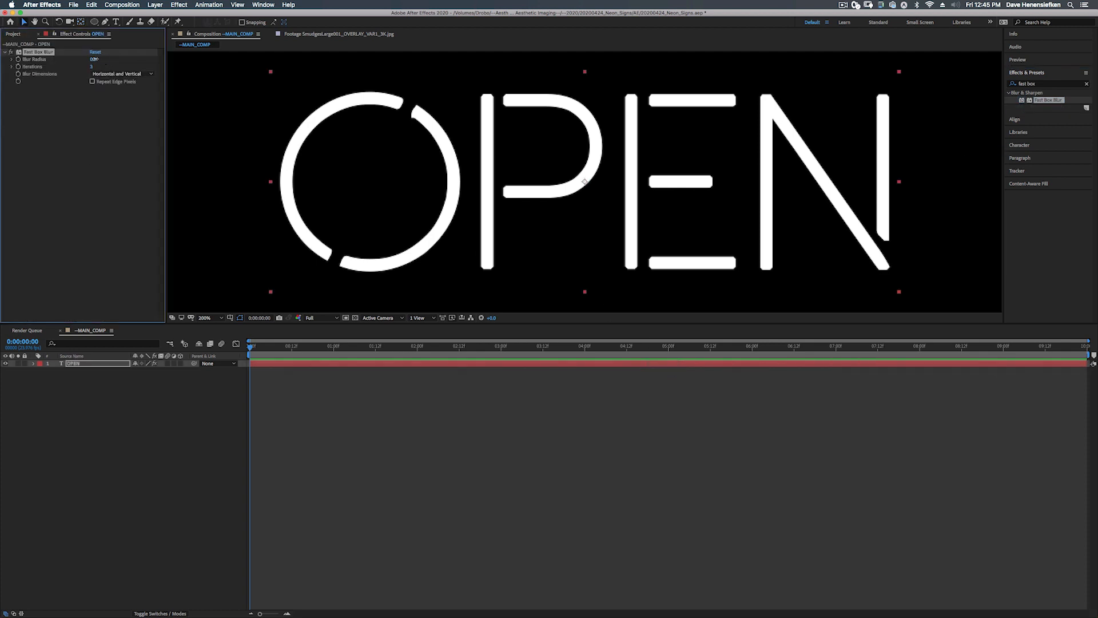
Set the Fast Box Blur's Blur Radius on the OPEN layer to 4
left_click(94, 59)
key("Up")
key("Up")
key("Up")
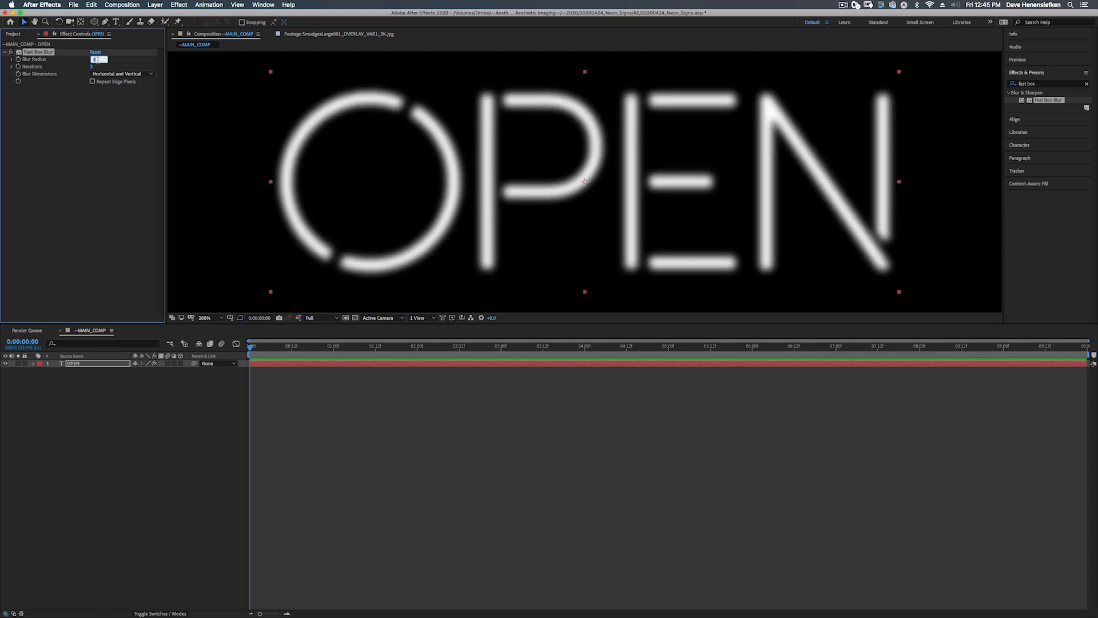
key("Up")
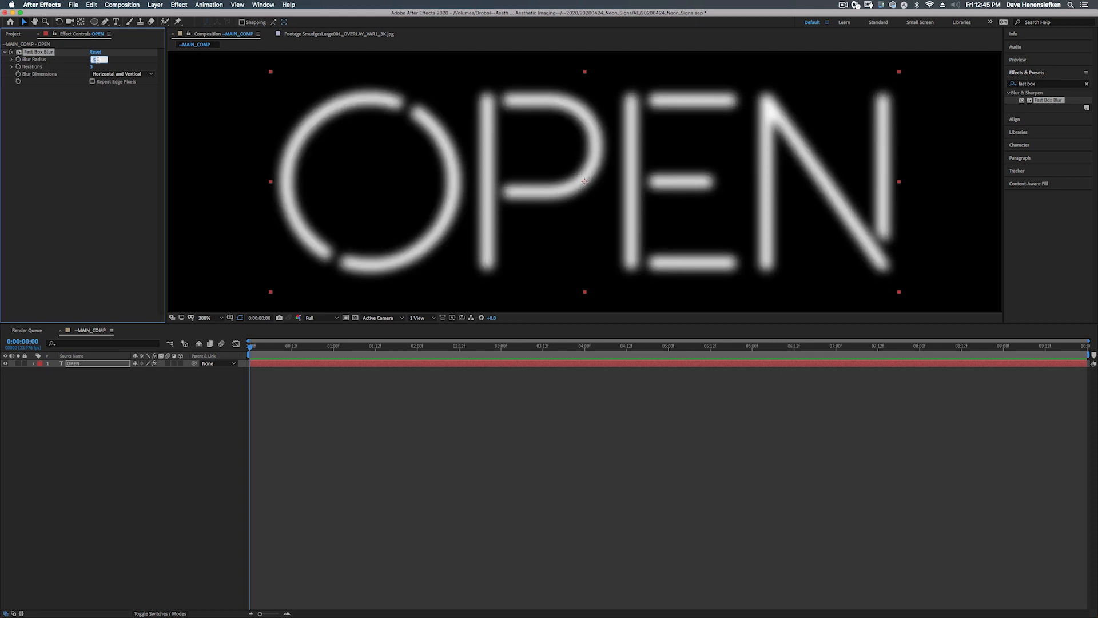
key("Down")
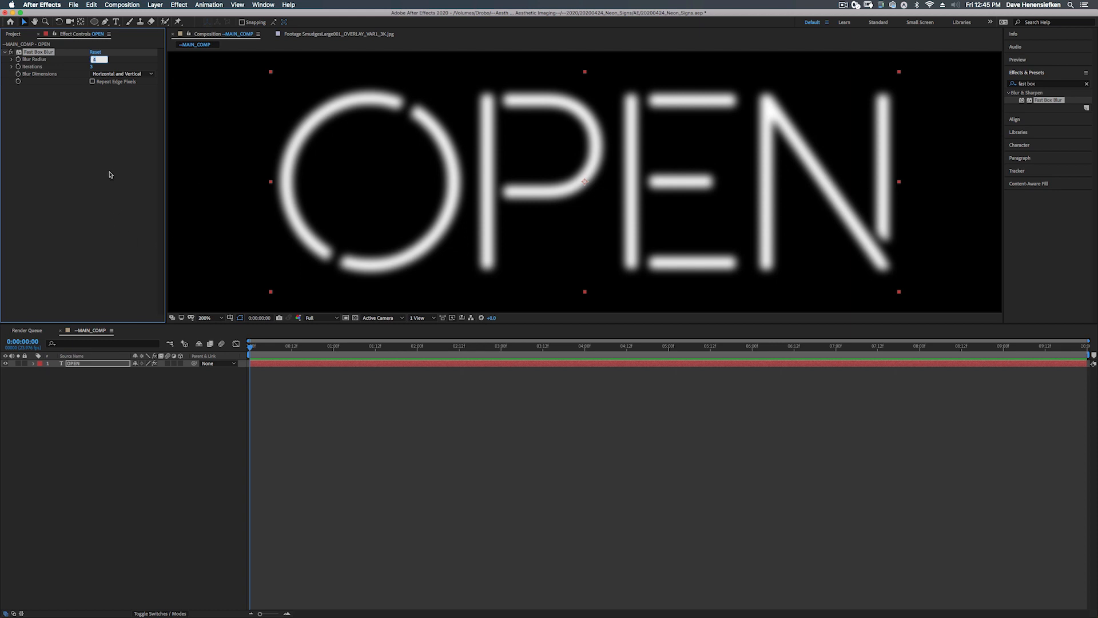
left_click(112, 144)
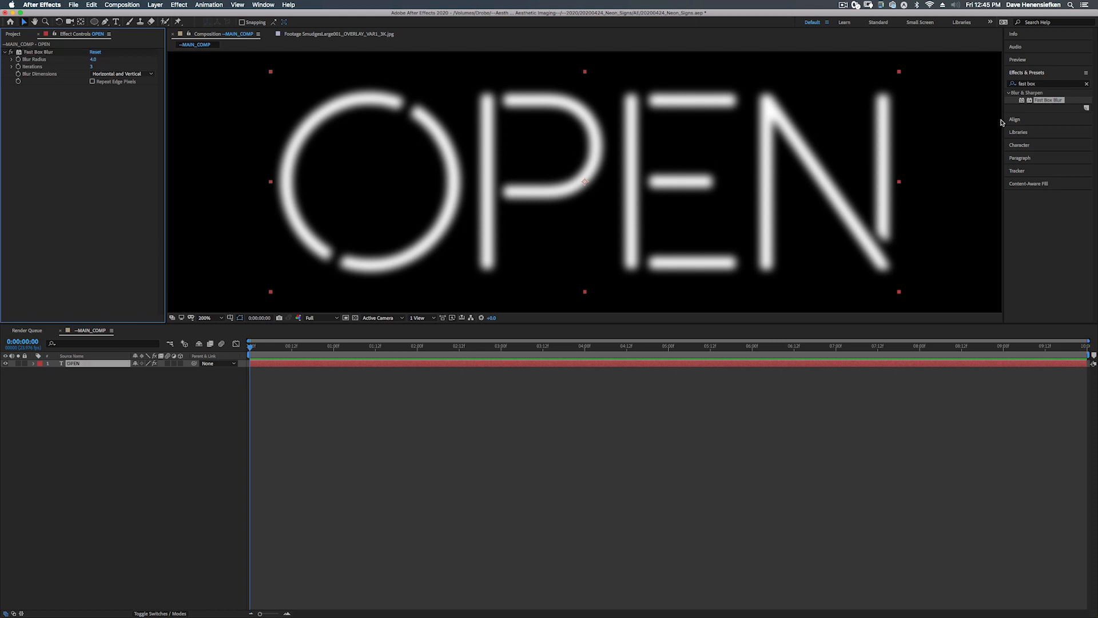
Find the Levels effect and apply it to the OPEN layer below Fast Box Blur
left_click(1045, 85)
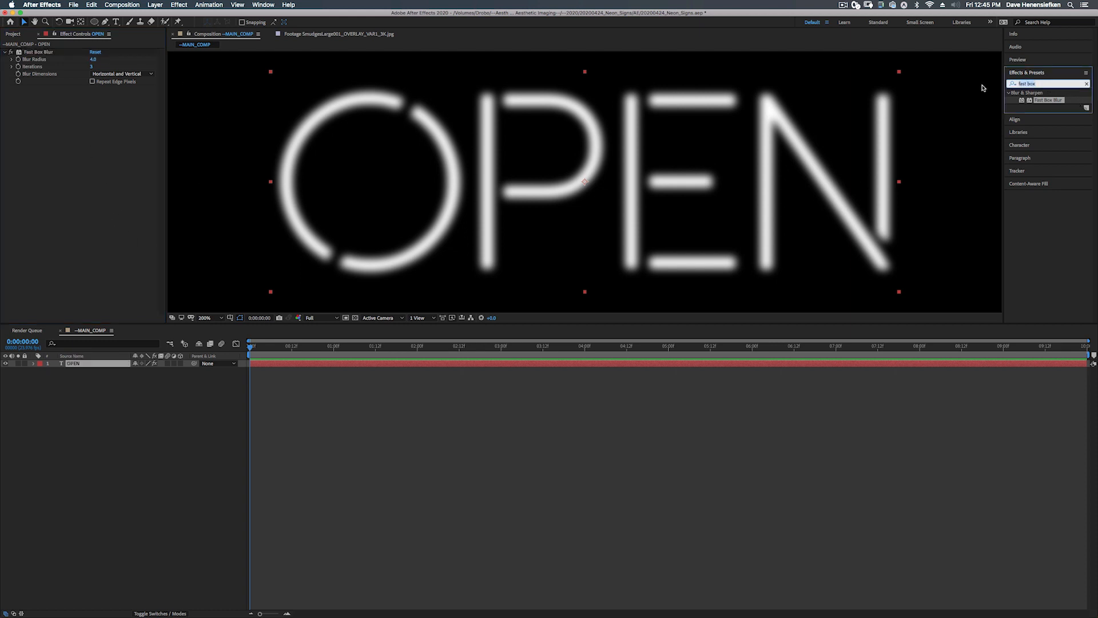
type("leves")
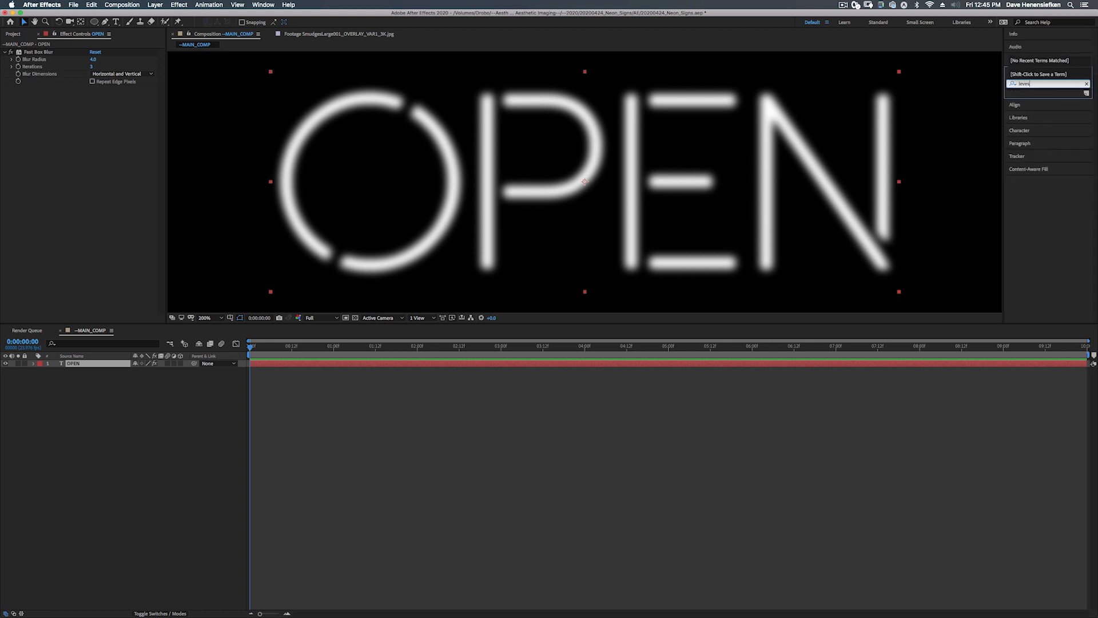
key("BackSpace")
type("ls")
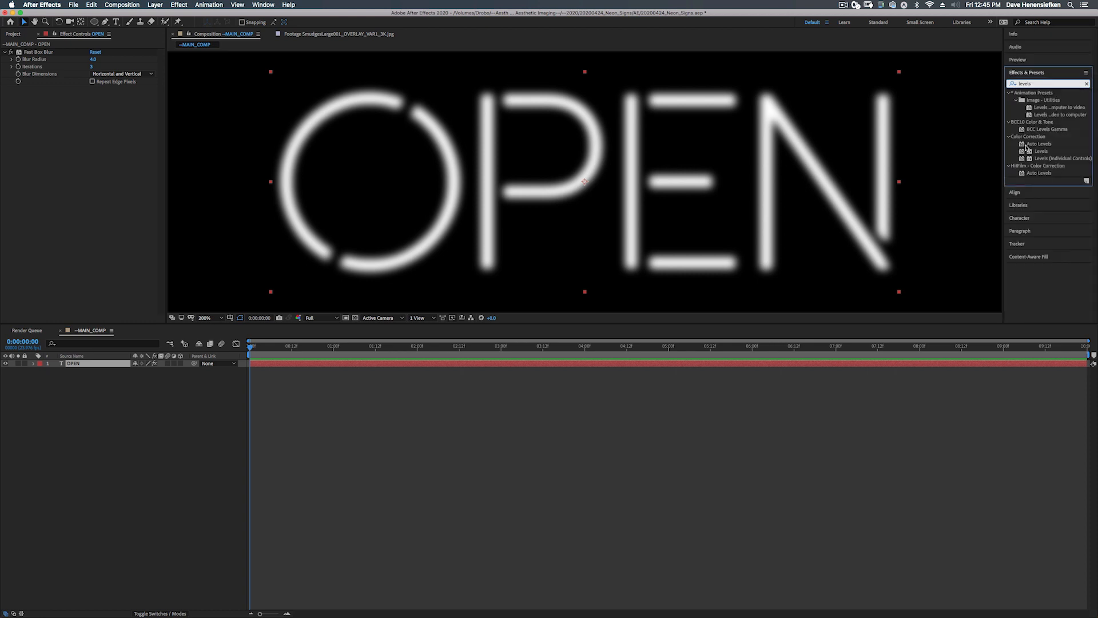
left_click_drag(1041, 151, 91, 144)
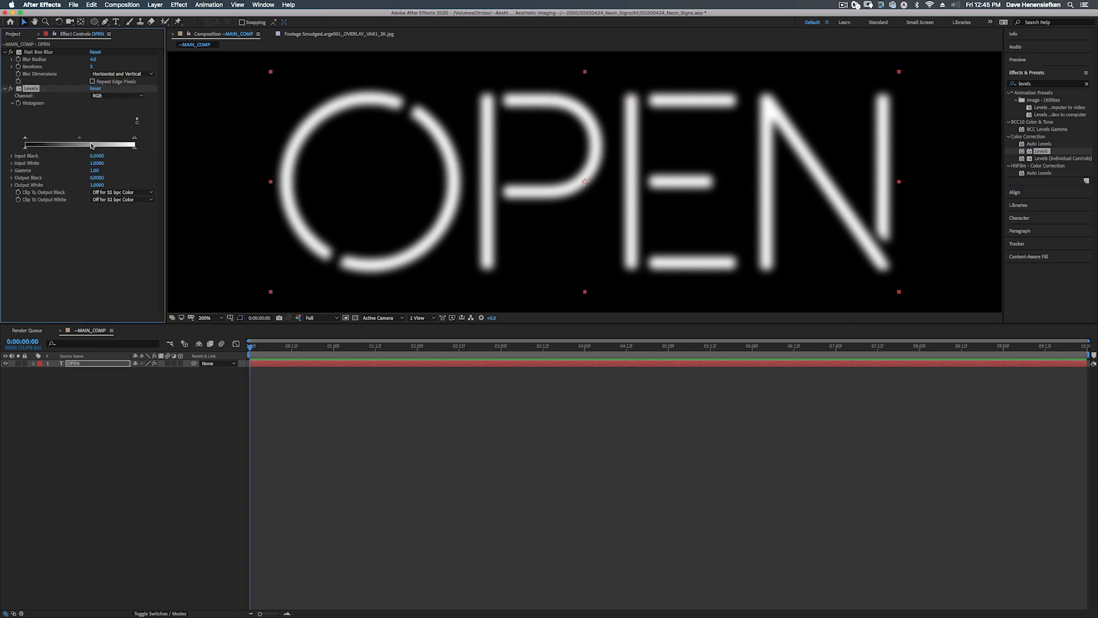
Switch the Levels effect to the Alpha channel and bring both Alpha Input White and Alpha Input Black to 0.4745
left_click(104, 97)
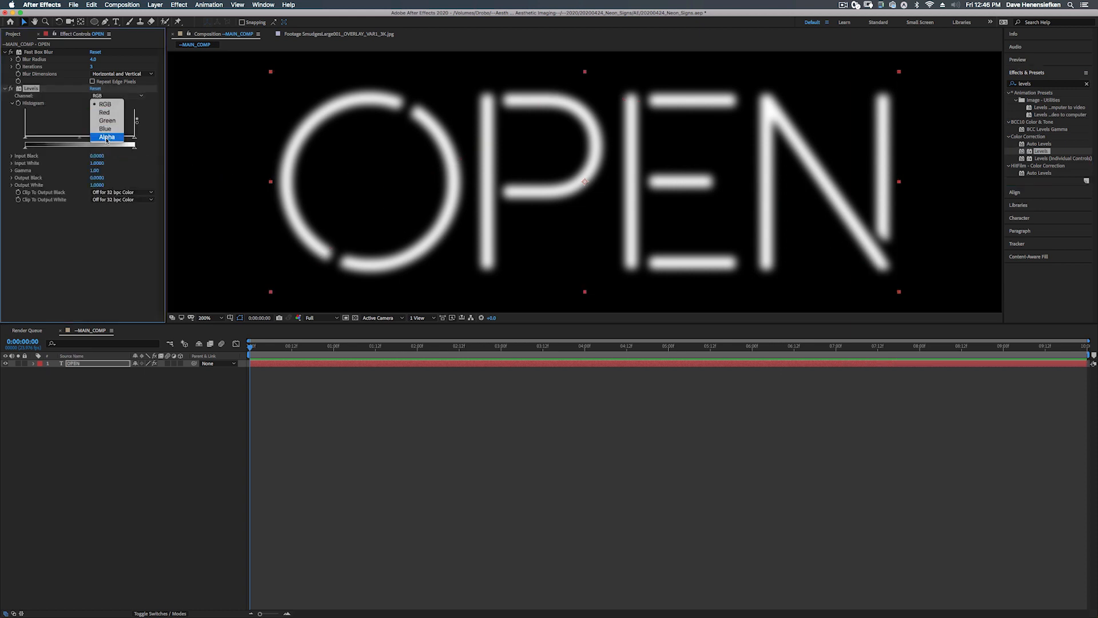
left_click(127, 139)
left_click_drag(135, 140, 77, 140)
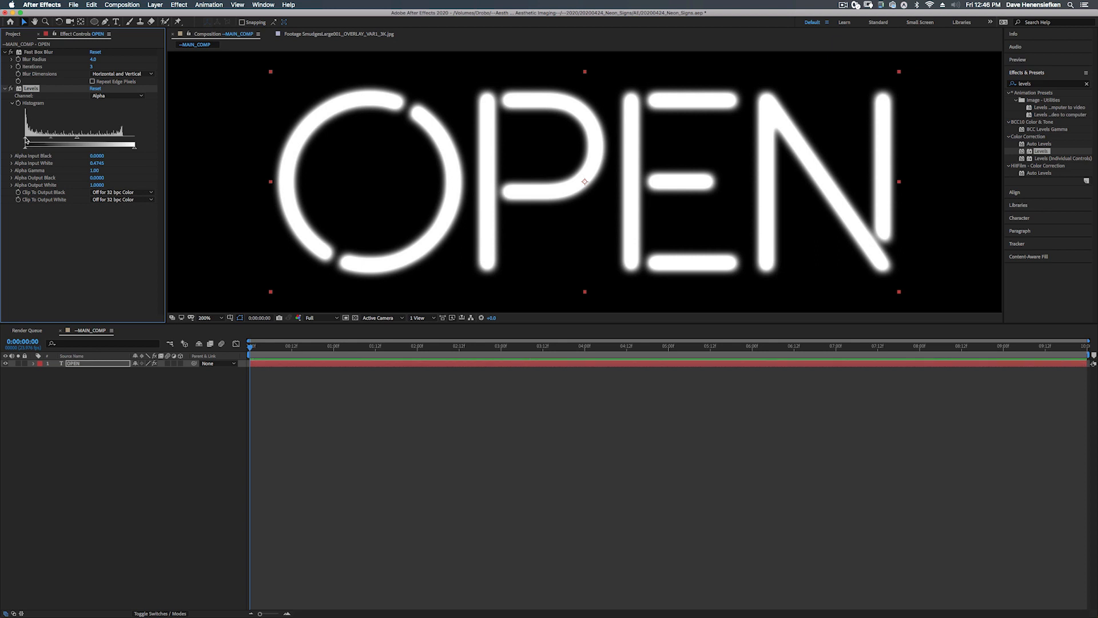
left_click_drag(25, 140, 71, 142)
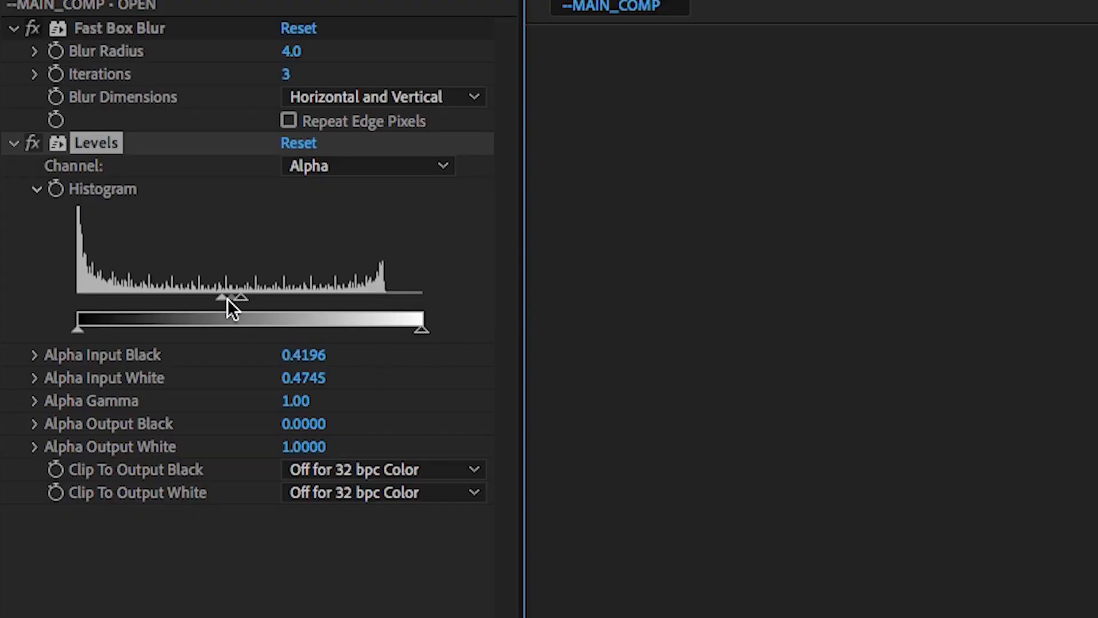
left_click_drag(223, 297, 249, 299)
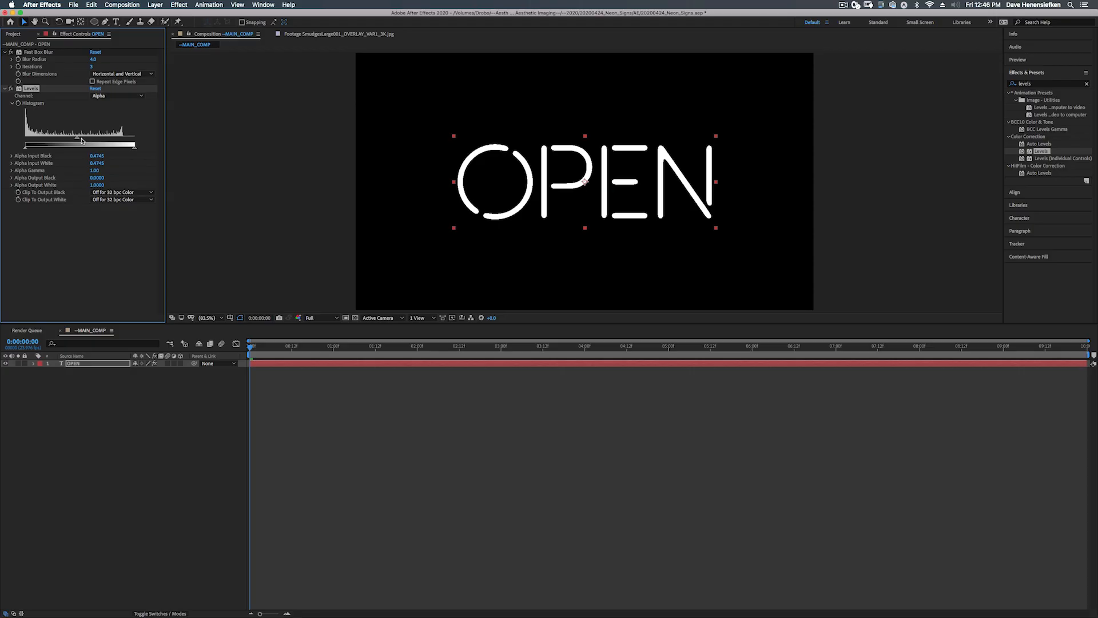
Thicken the letters by setting Levels' Alpha Input Black to about 0.2980 and Alpha Input White to about 0.3608
left_click_drag(75, 141, 48, 141)
left_click_drag(77, 141, 62, 138)
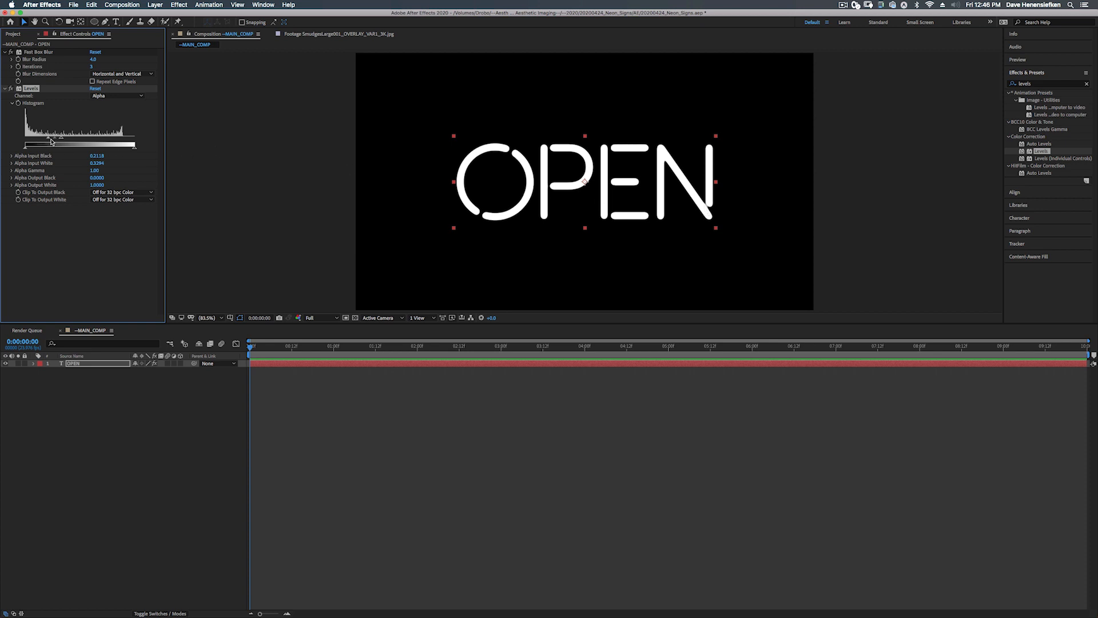
left_click_drag(49, 139, 60, 140)
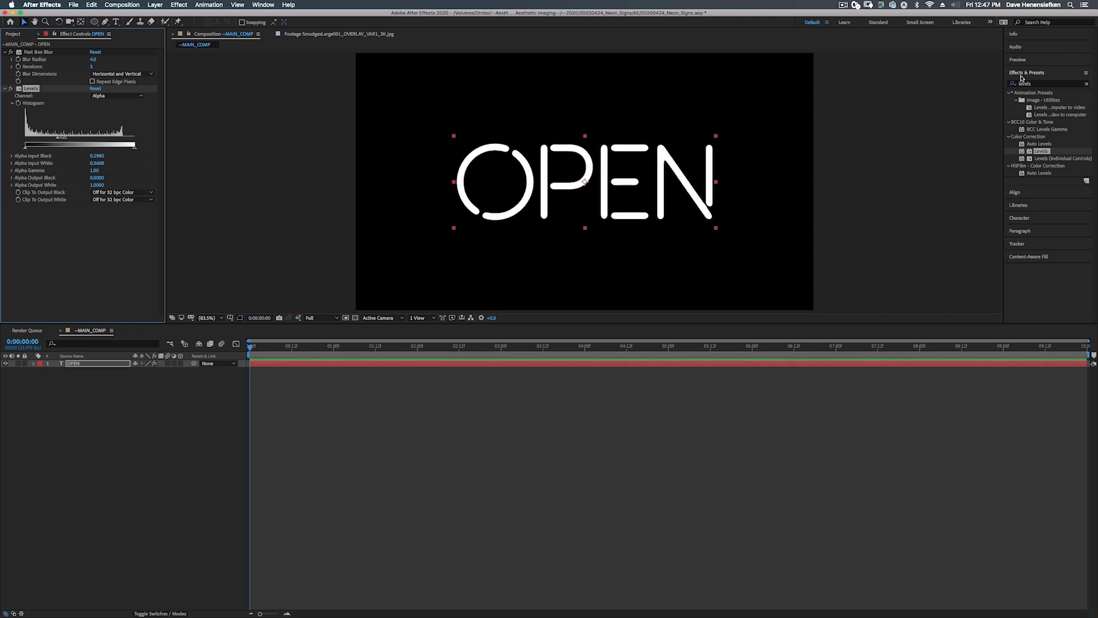
Enlarge the OPEN text to a font size of about 331 px and center it horizontally and vertically in the composition
left_click(1025, 218)
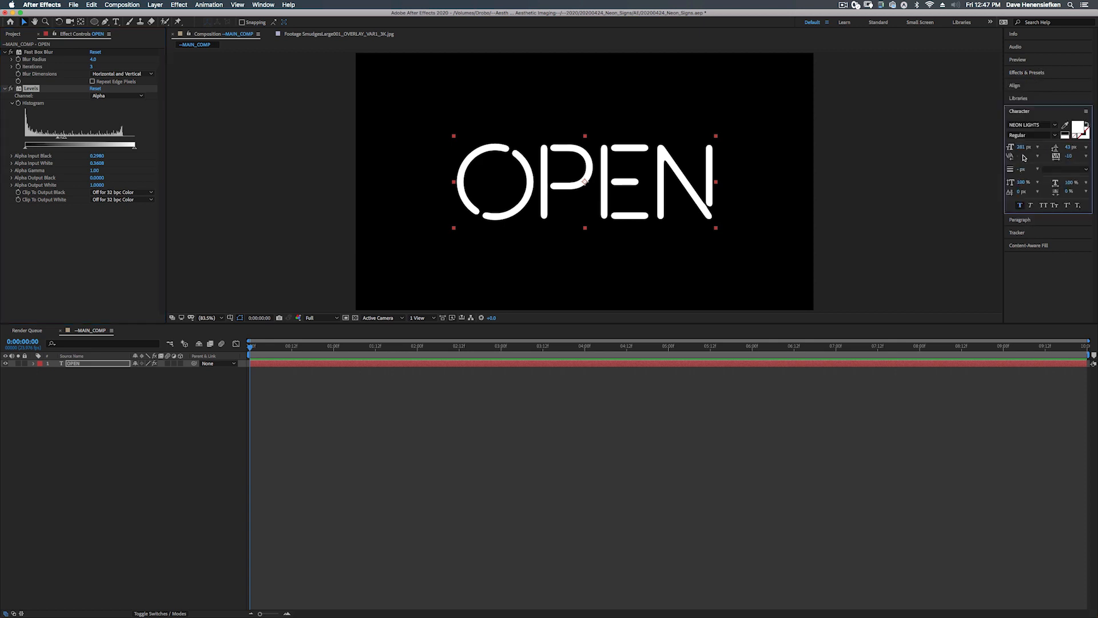
mouse_move(1024, 147)
left_mouse_down()
mouse_move(1050, 147)
mouse_move(1018, 147)
left_mouse_up()
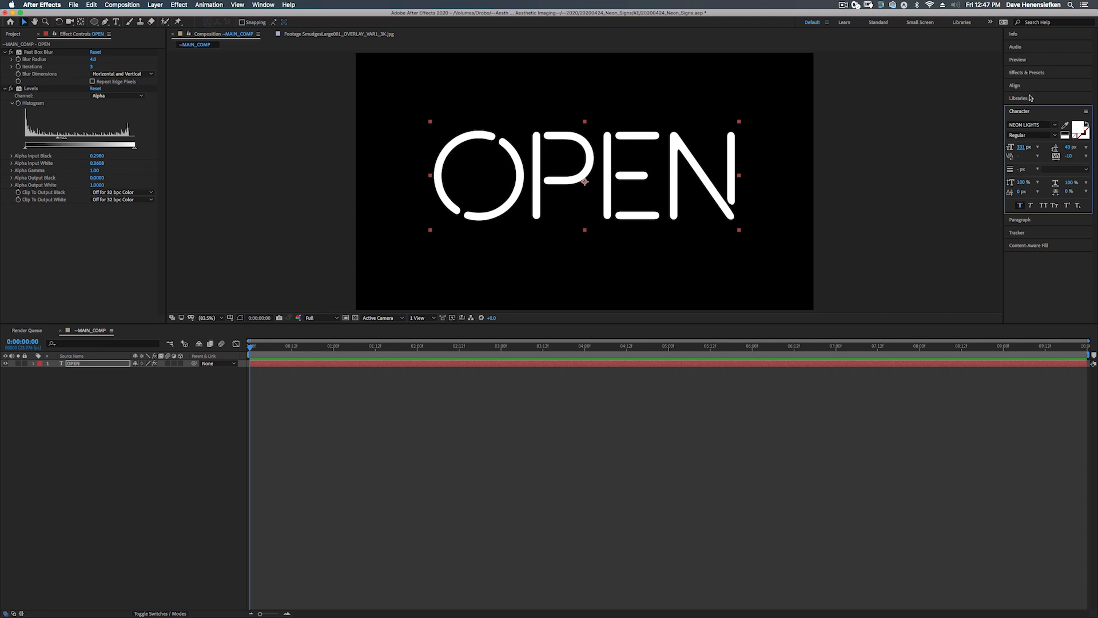
left_click(1048, 89)
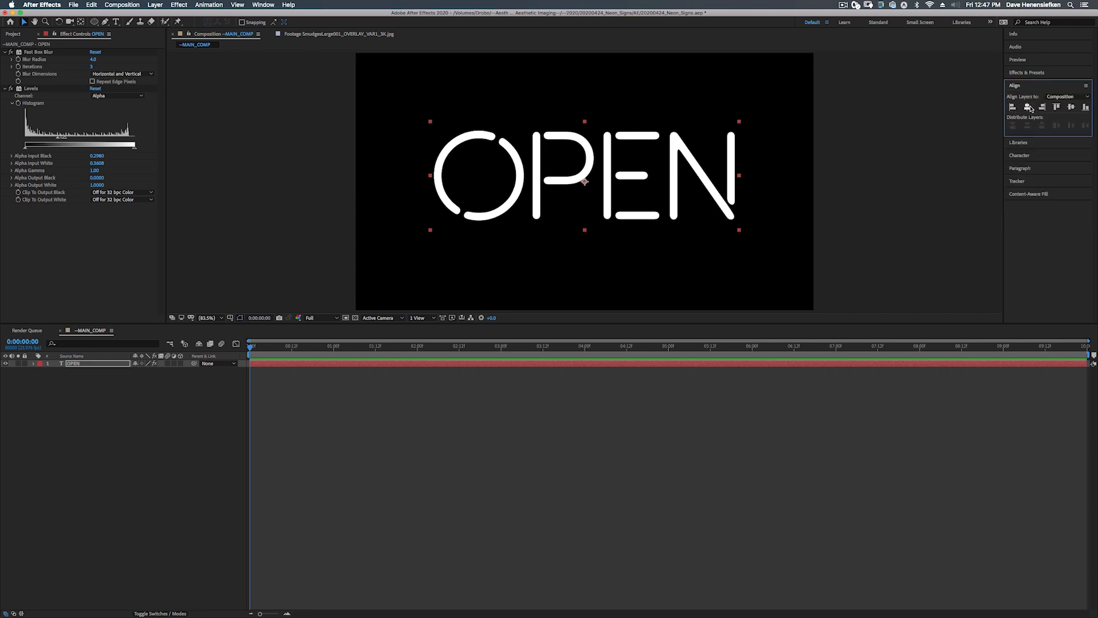
left_click(1027, 107)
left_click(1070, 107)
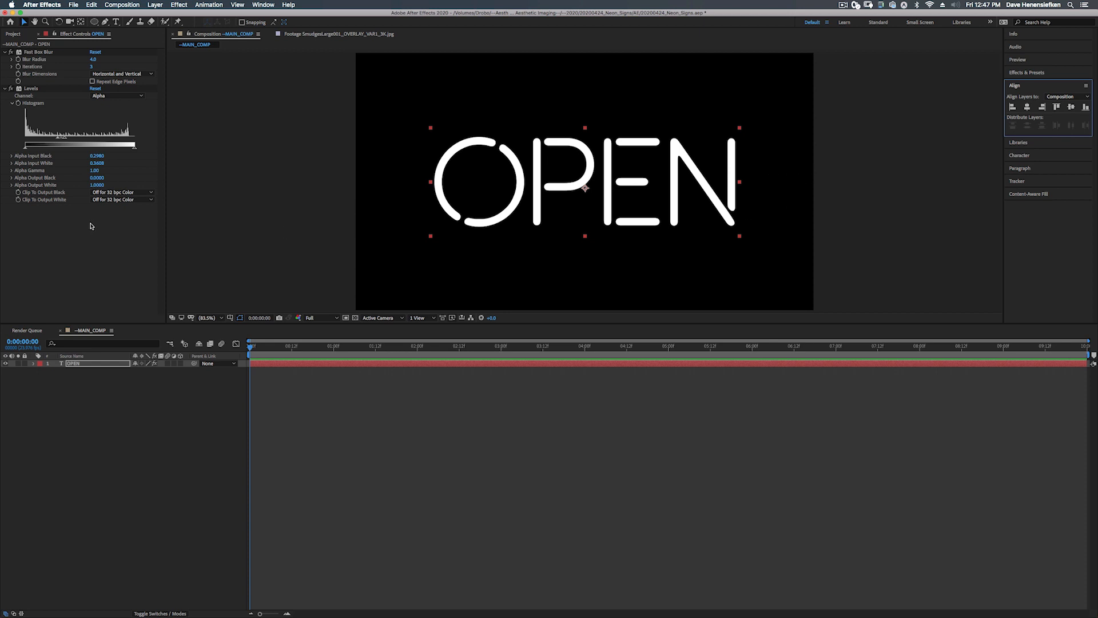
left_click(88, 255)
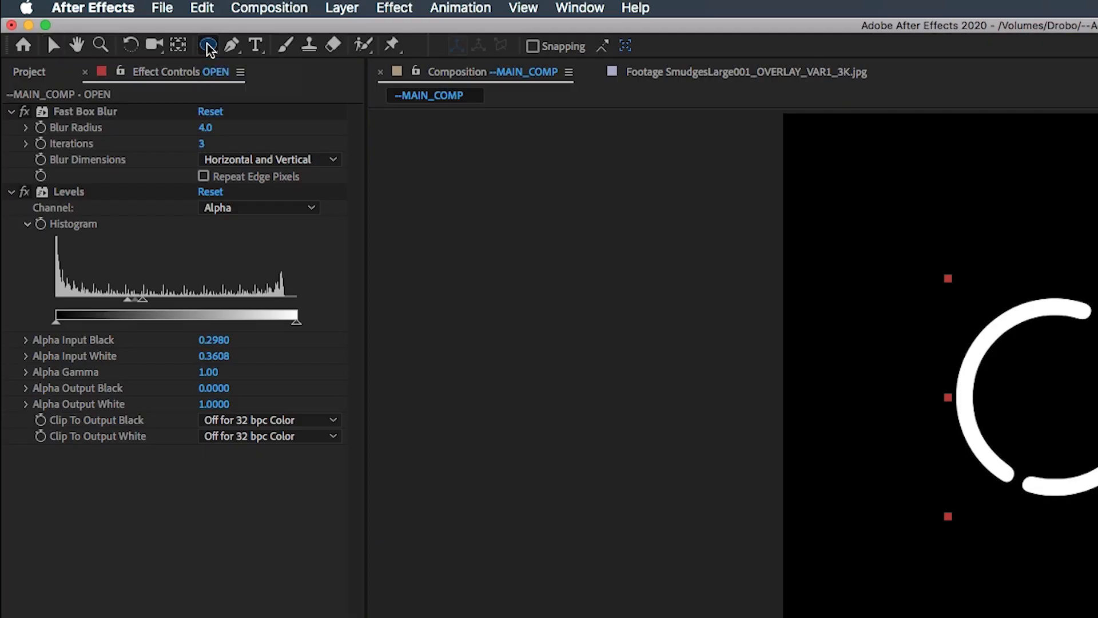
Choose the Rounded Rectangle tool and leave the OPEN layer deselected
left_click_drag(94, 22, 127, 23)
left_click_drag(280, 50, 302, 68)
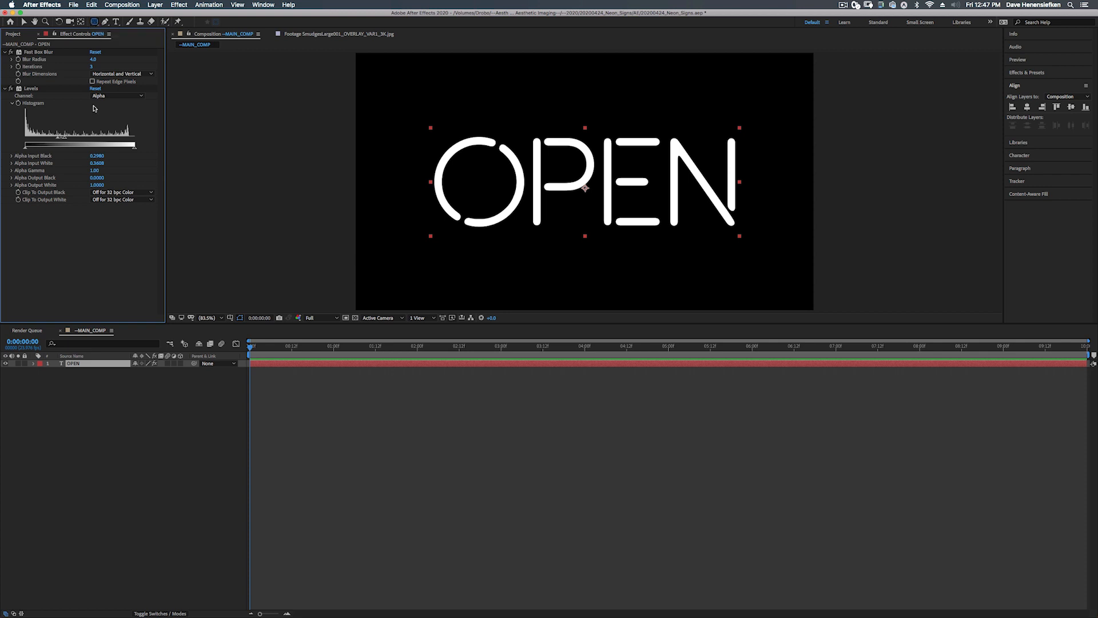
left_click(112, 452)
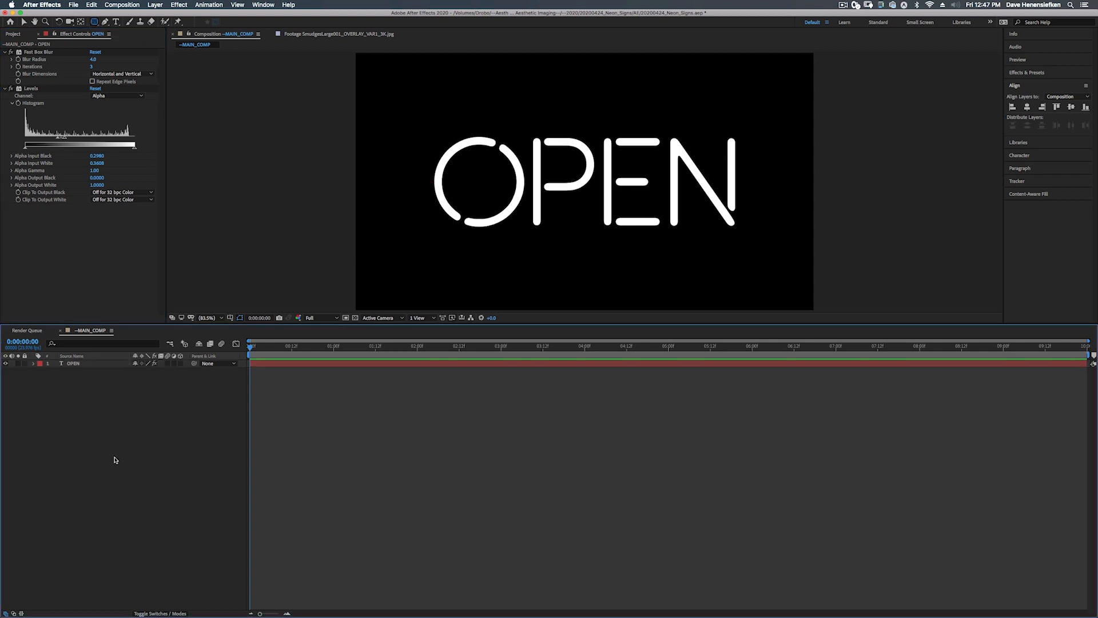
left_click(84, 365)
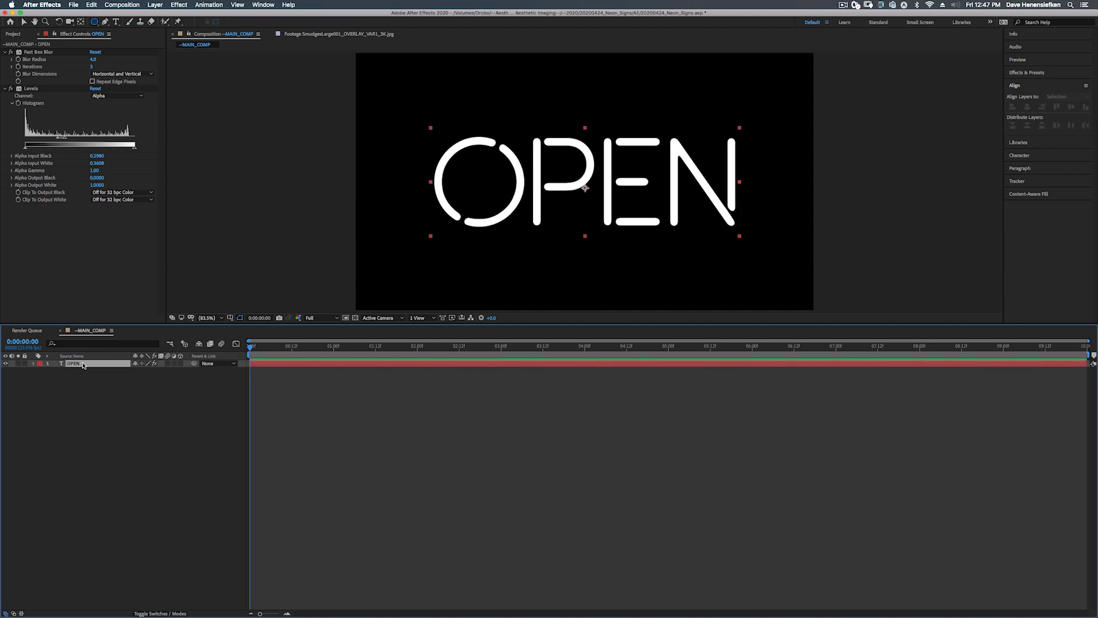
left_click(86, 384)
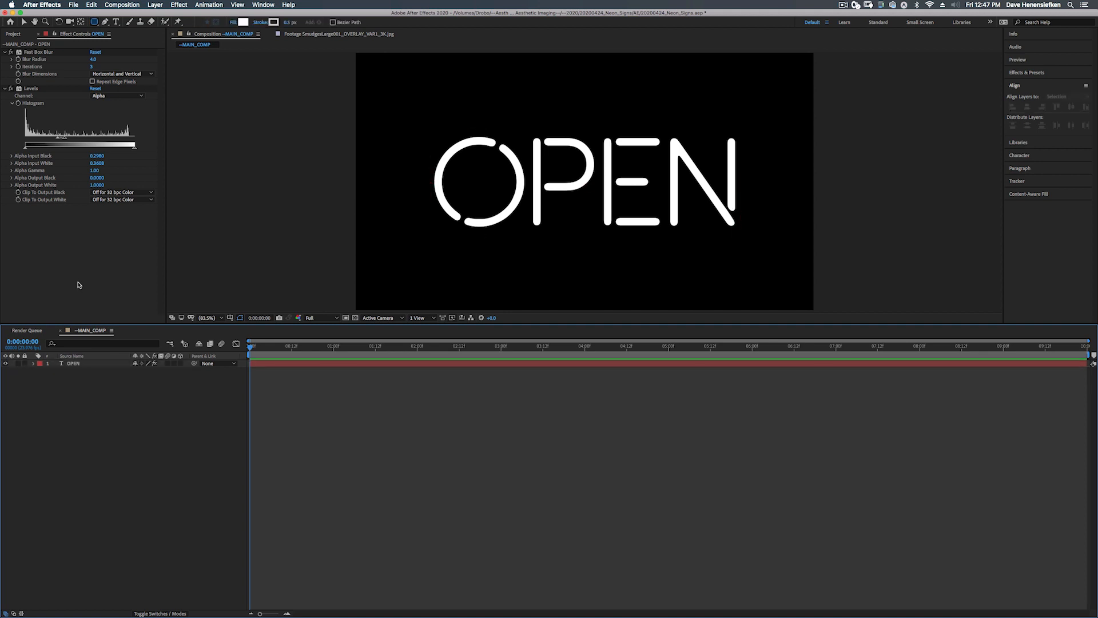
Try adding a composition-sized rounded rectangle mask to the OPEN layer and moving it, and undo both changes
left_click(88, 365)
left_click(94, 22)
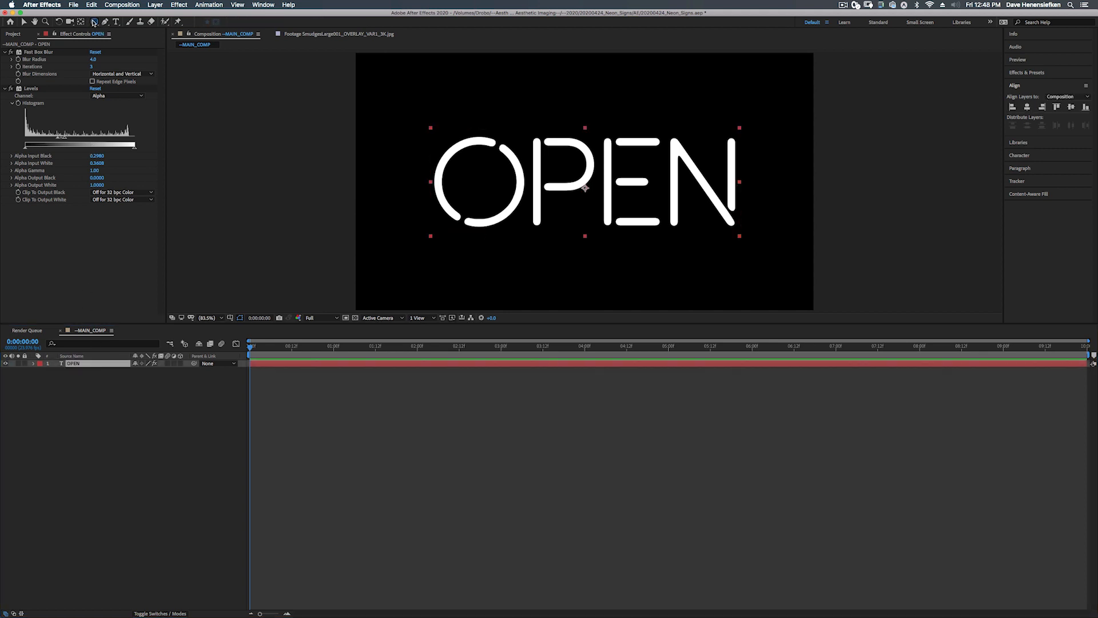
double_click(95, 22)
key("v")
left_click_drag(363, 95, 439, 131)
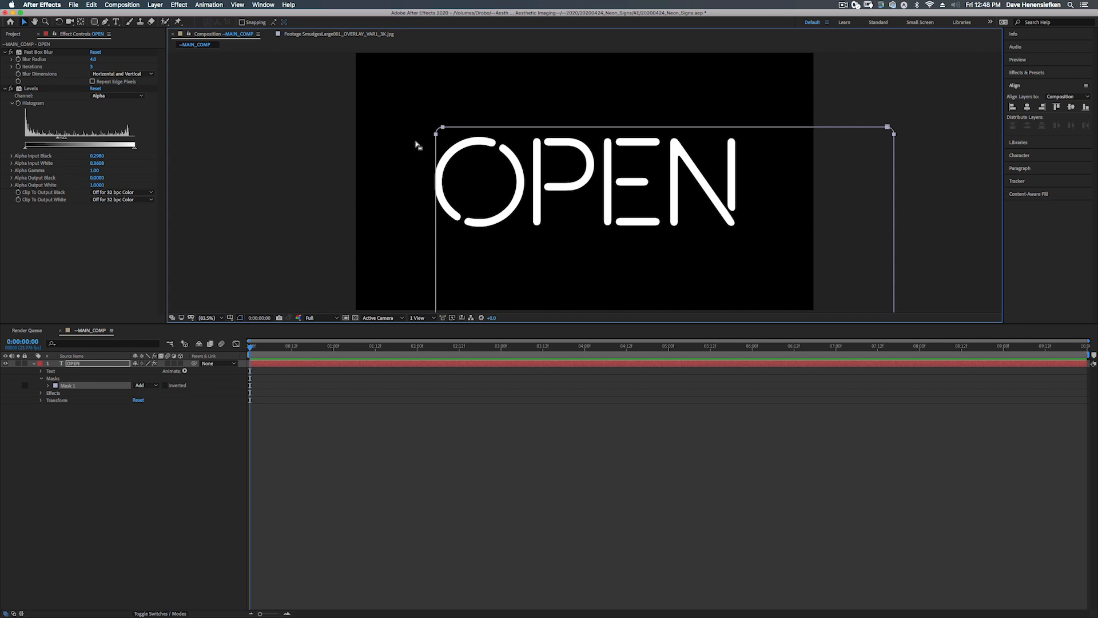
key("super+z")
key("super+z")
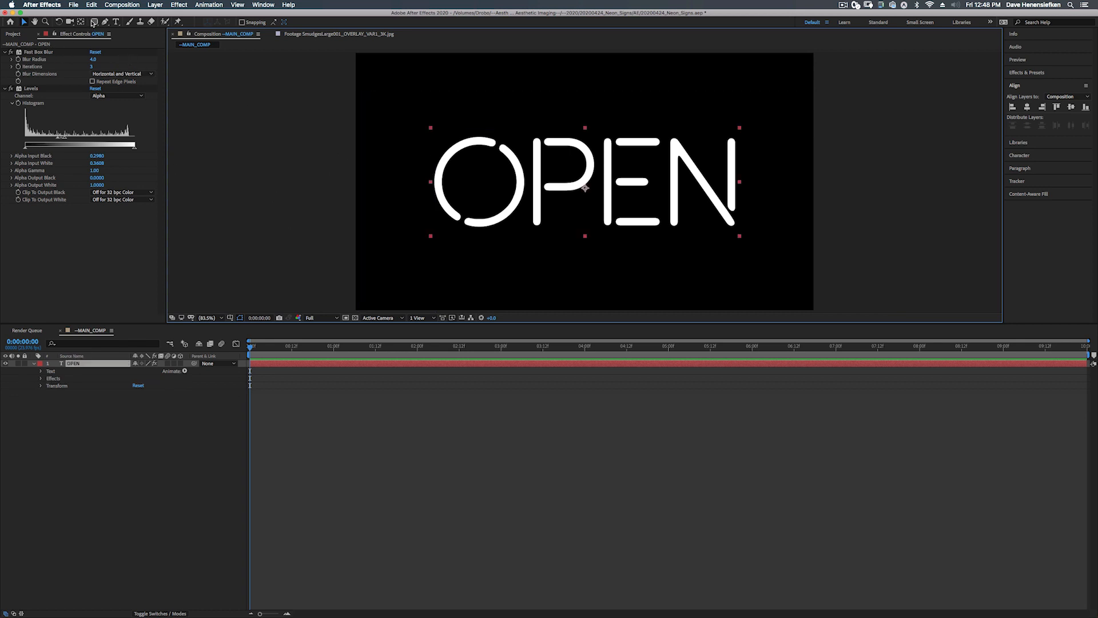
With no layer selected, create a composition-sized rounded rectangle shape layer with no fill and a 22 px stroke
left_click(113, 422)
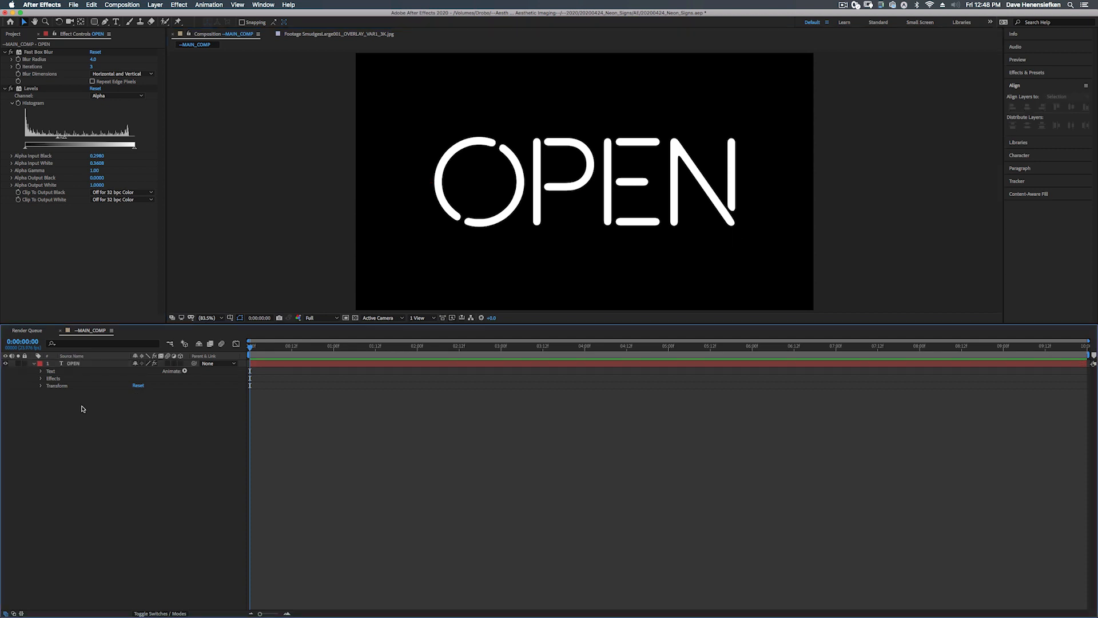
left_click(34, 364)
double_click(94, 22)
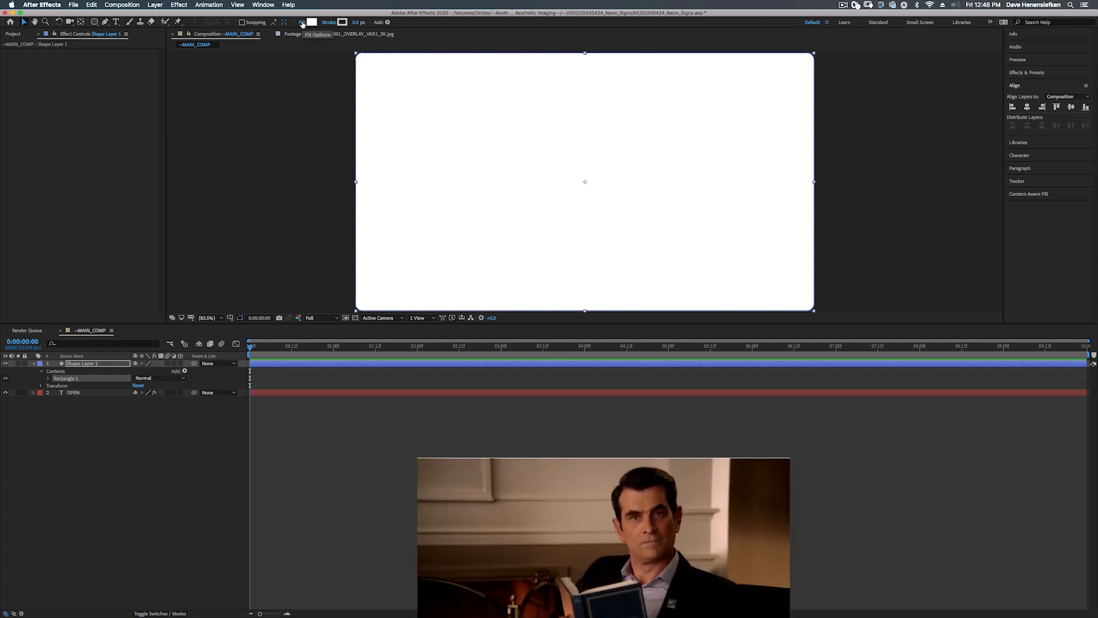
left_click(302, 23)
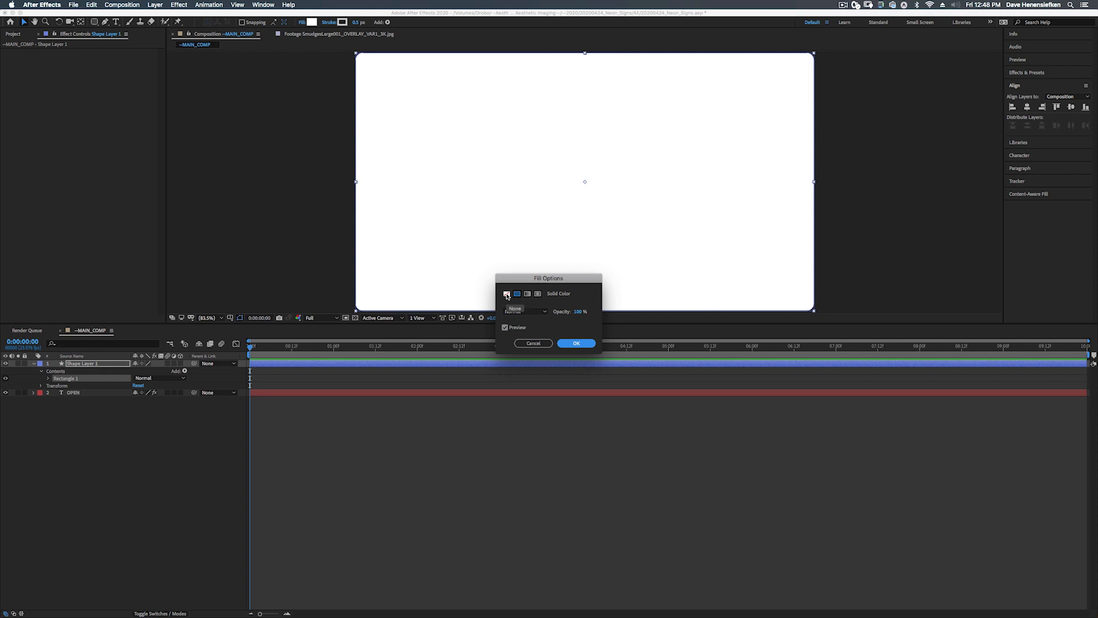
left_click(507, 295)
key("Return")
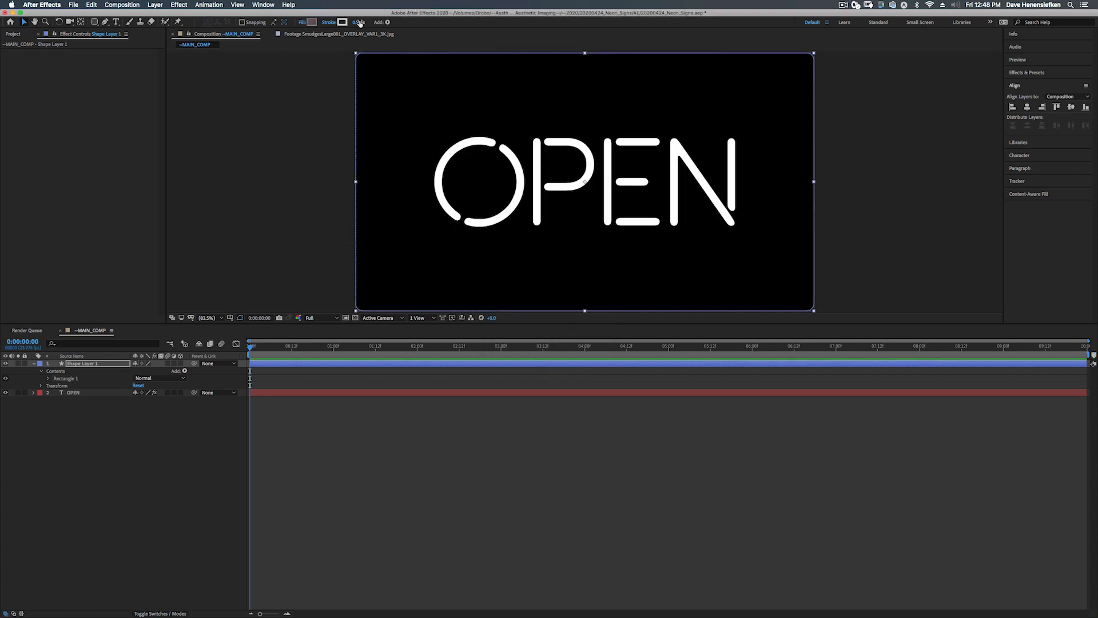
left_click_drag(358, 23, 364, 22)
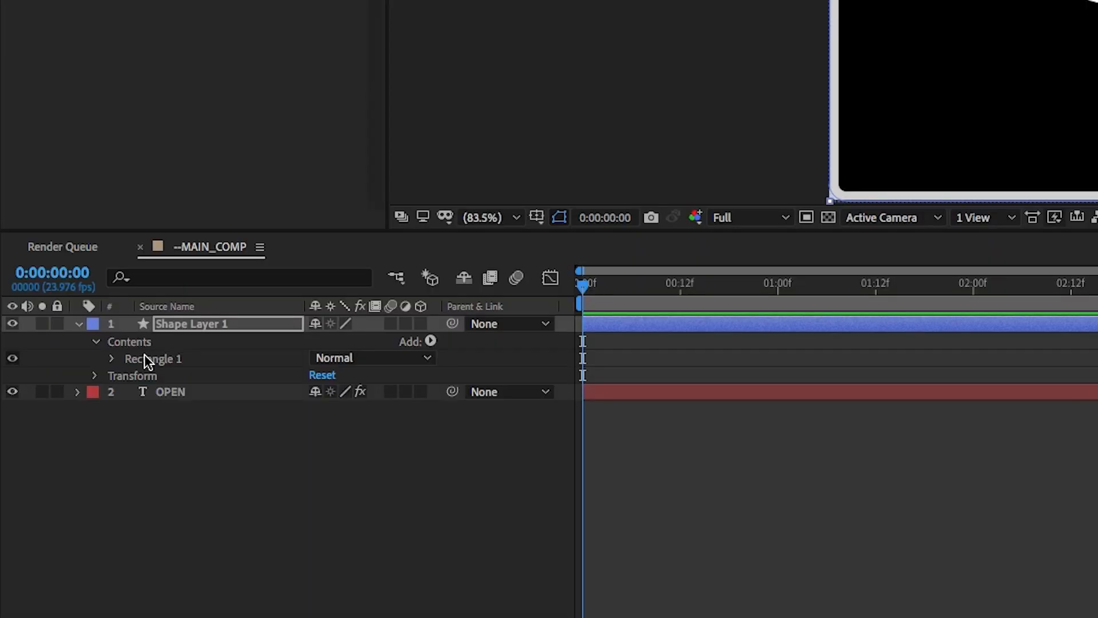
Resize the rectangle path to about 909 x 312 so it frames the OPEN text, and set its Roundness to about 60
left_click(113, 359)
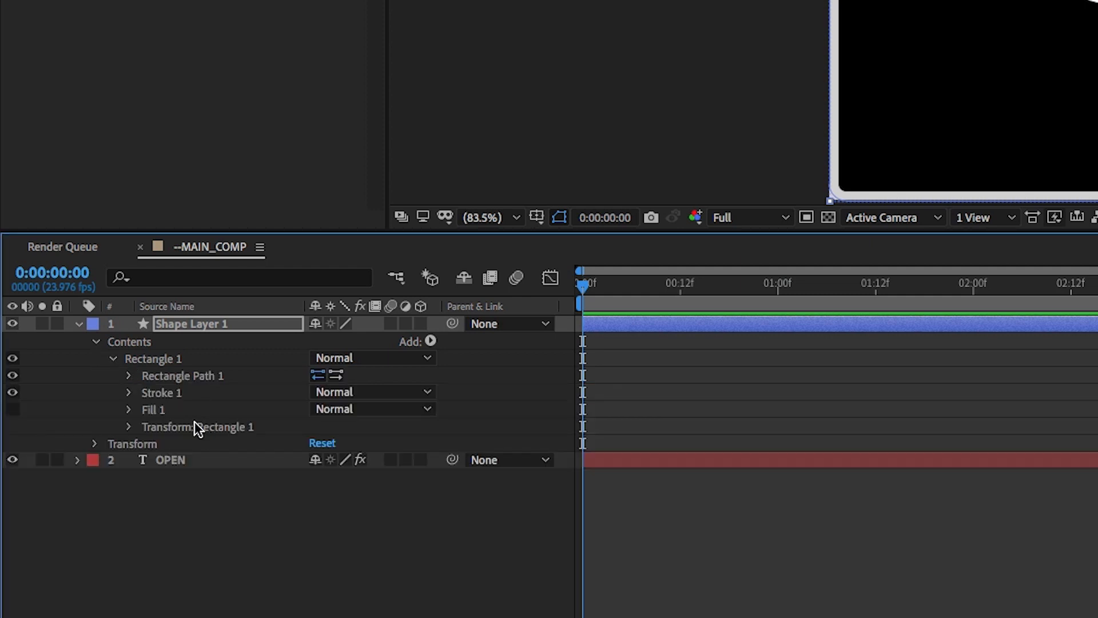
left_click(128, 377)
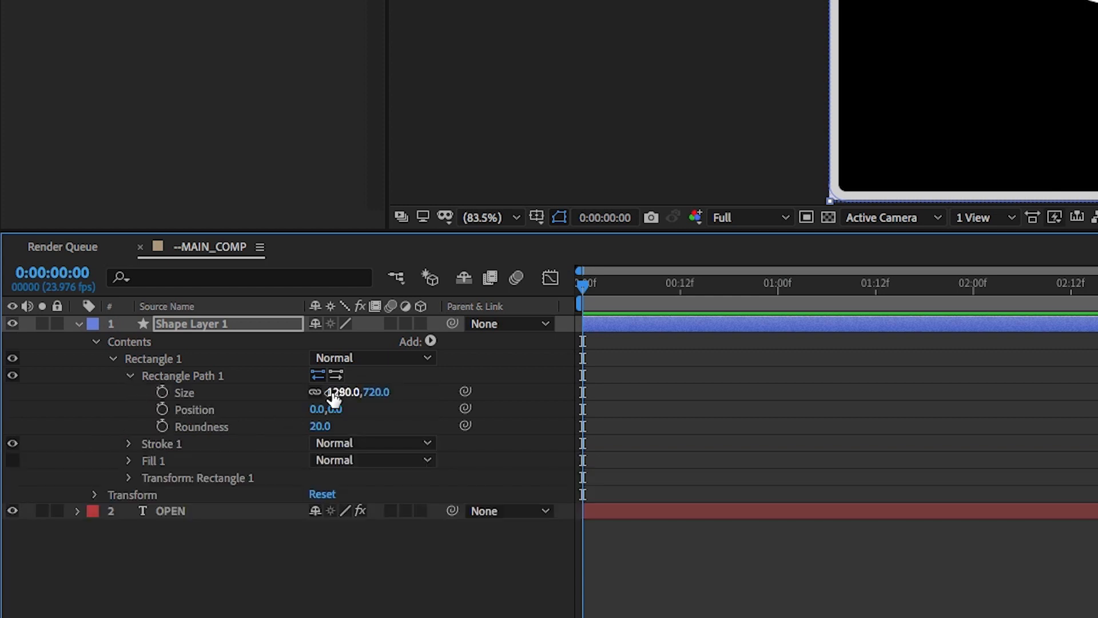
left_click_drag(335, 392, 4, 413)
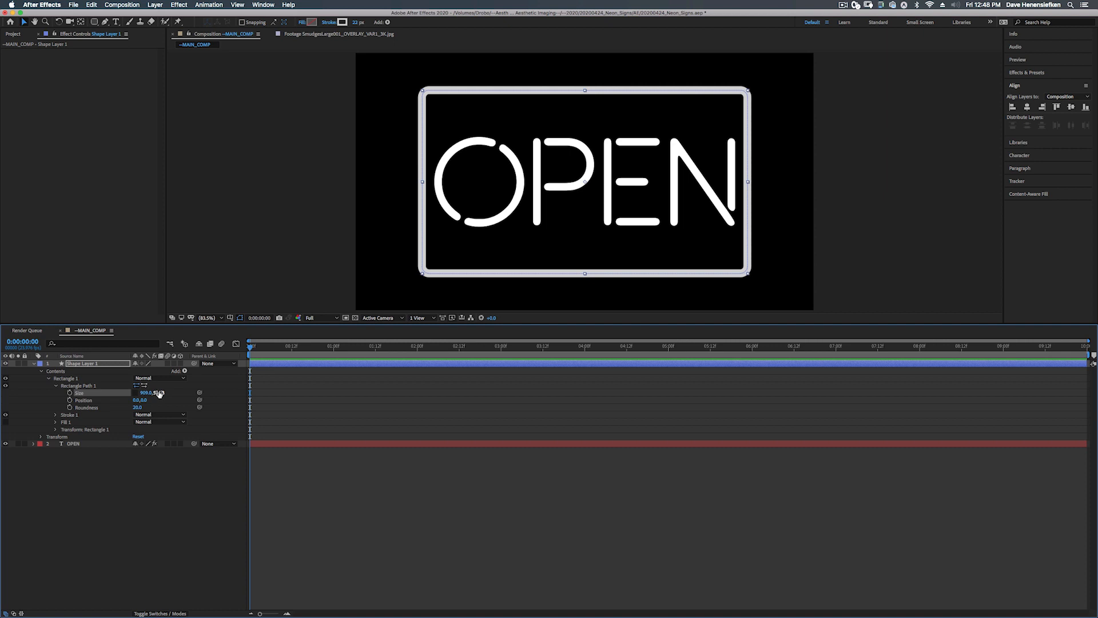
left_click_drag(159, 393, 84, 402)
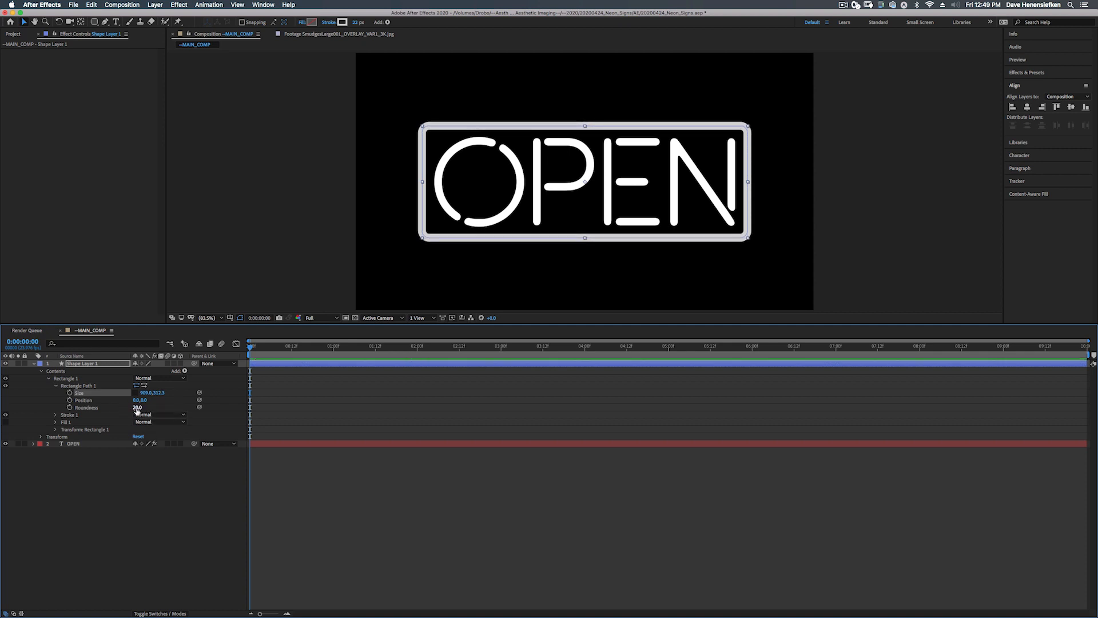
left_click_drag(137, 407, 154, 407)
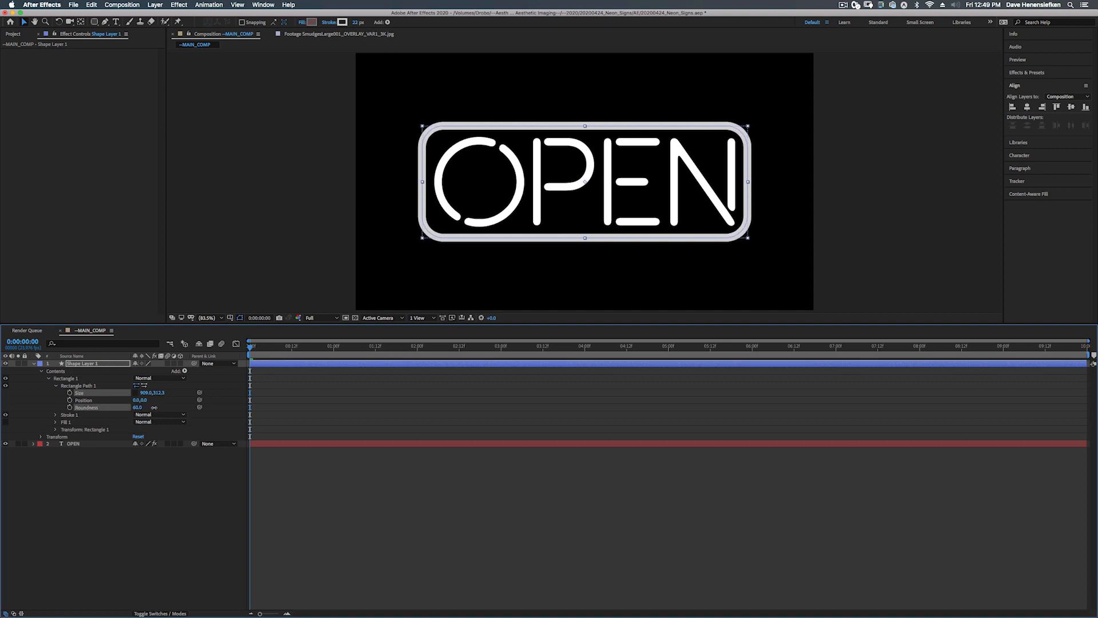
Set the rounded rectangle's stroke width to 19 px and its stroke color to light grey D2D2D2
left_click(357, 23)
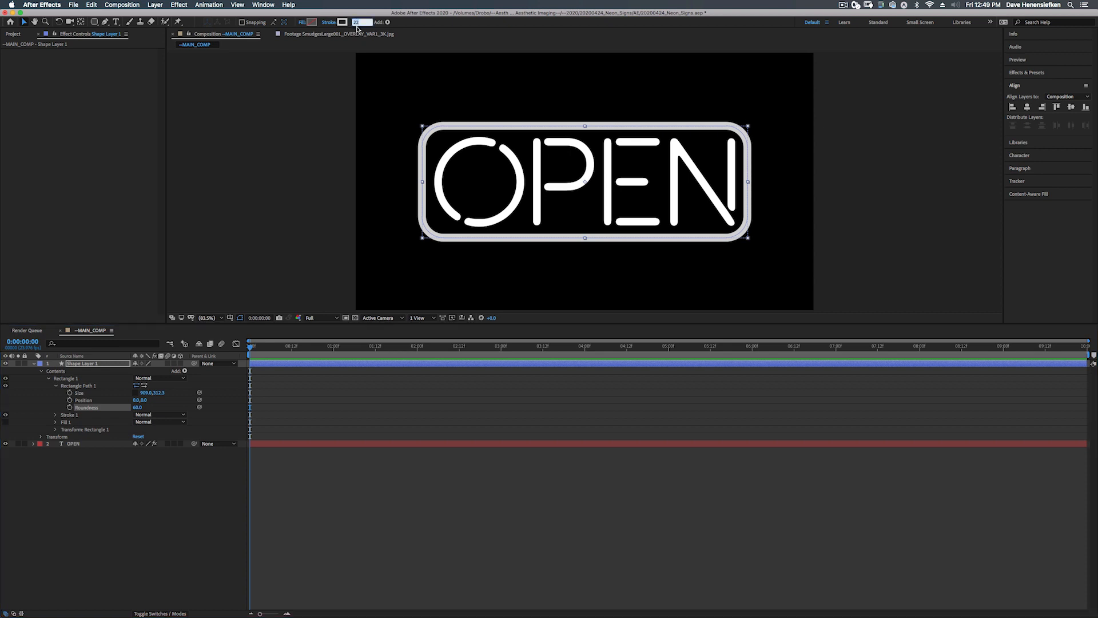
key("Down")
key("Down")
key("Down")
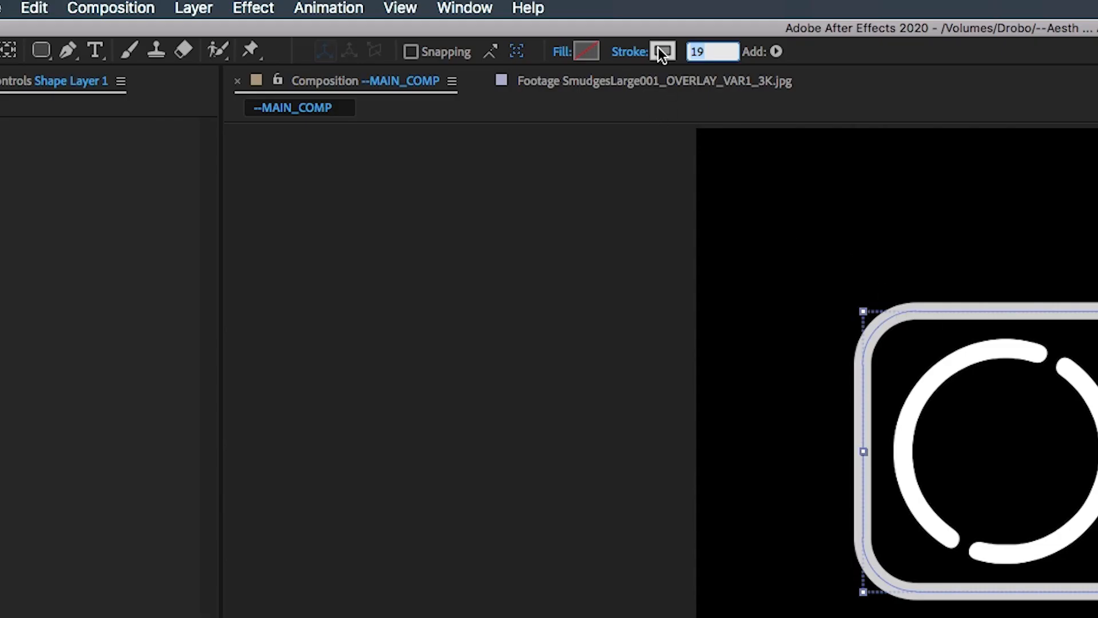
left_click(342, 21)
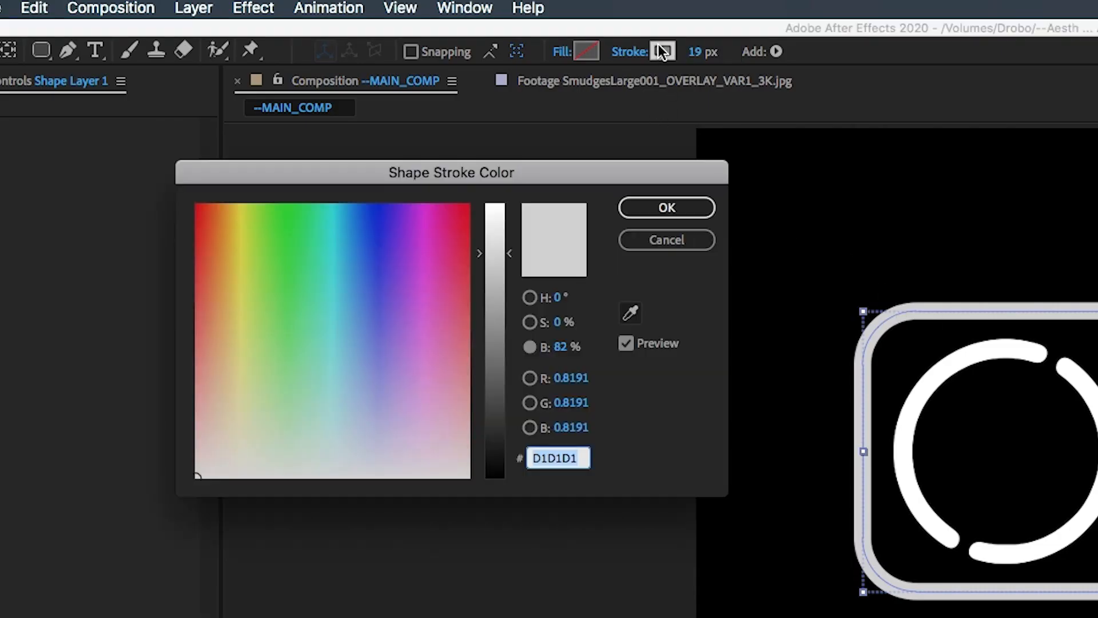
mouse_move(510, 252)
left_mouse_down()
mouse_move(507, 262)
mouse_move(509, 251)
left_mouse_up()
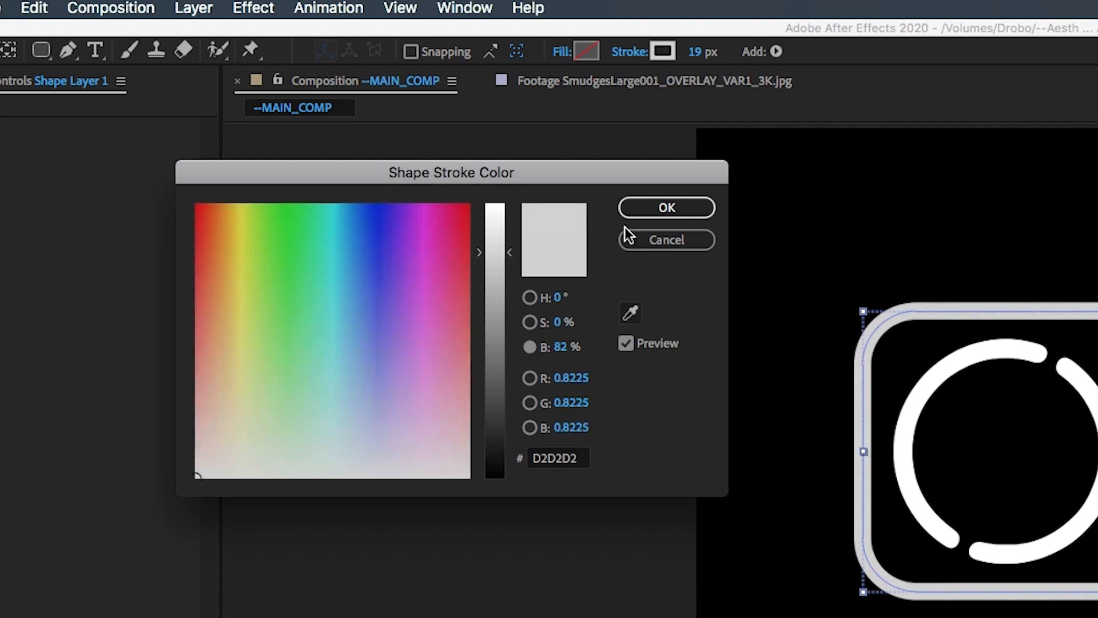
left_click(667, 208)
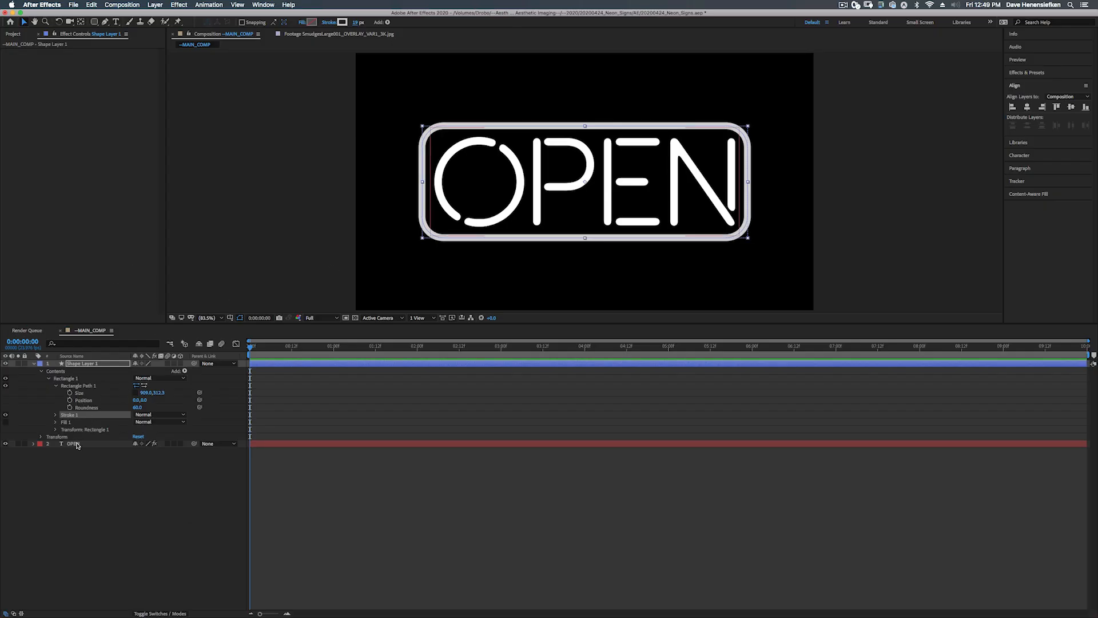
Match the OPEN text's fill color to the rounded rectangle border by sampling the border's grey
left_click(77, 444)
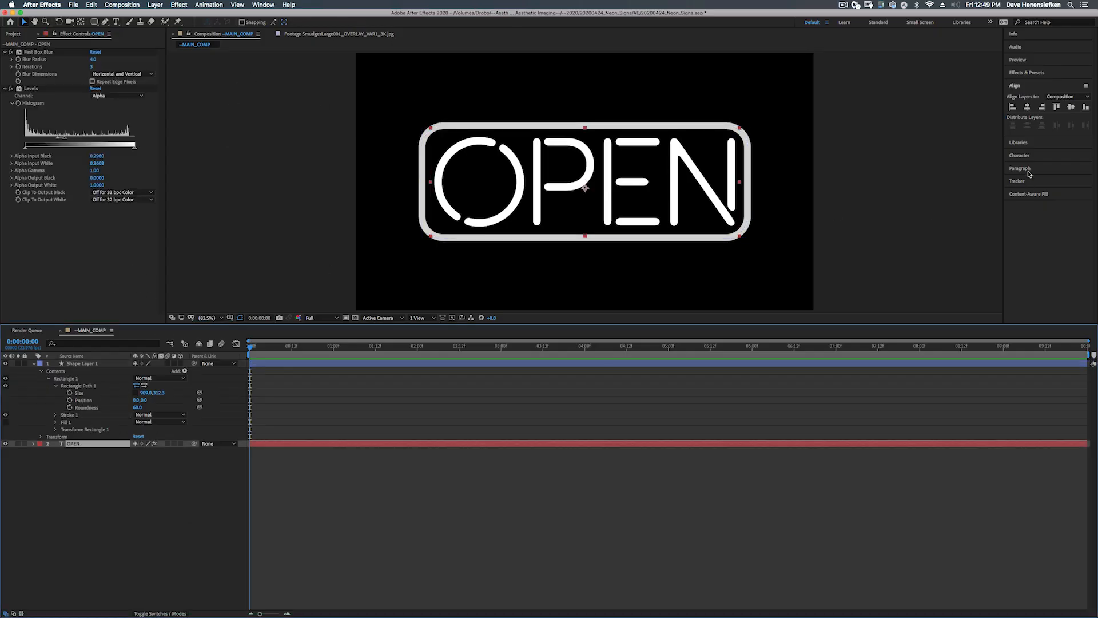
left_click(1019, 156)
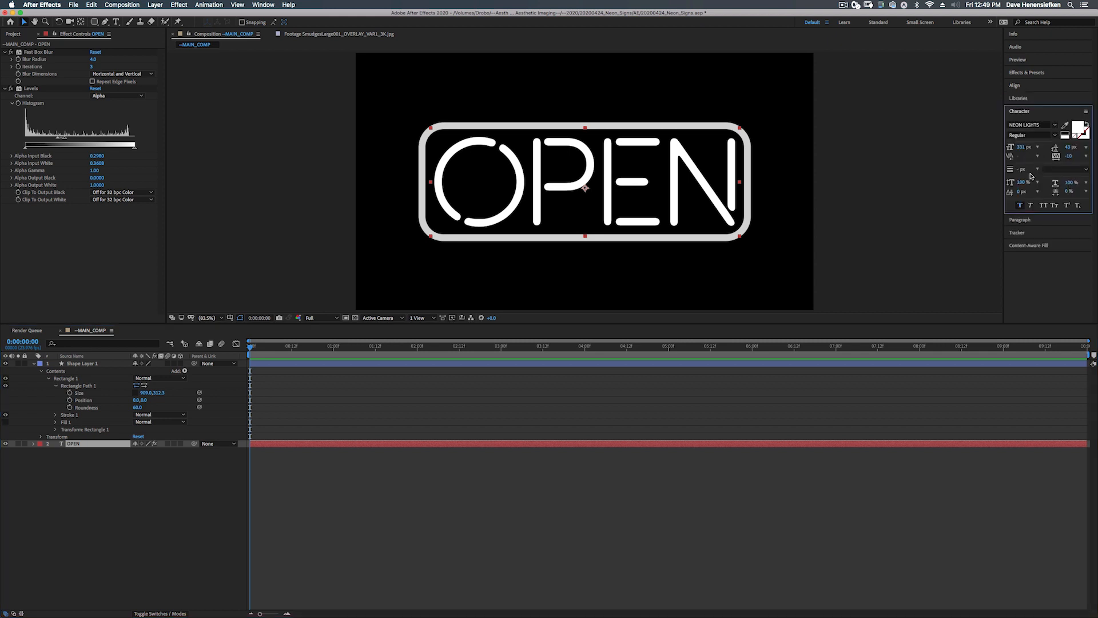
left_click(1083, 131)
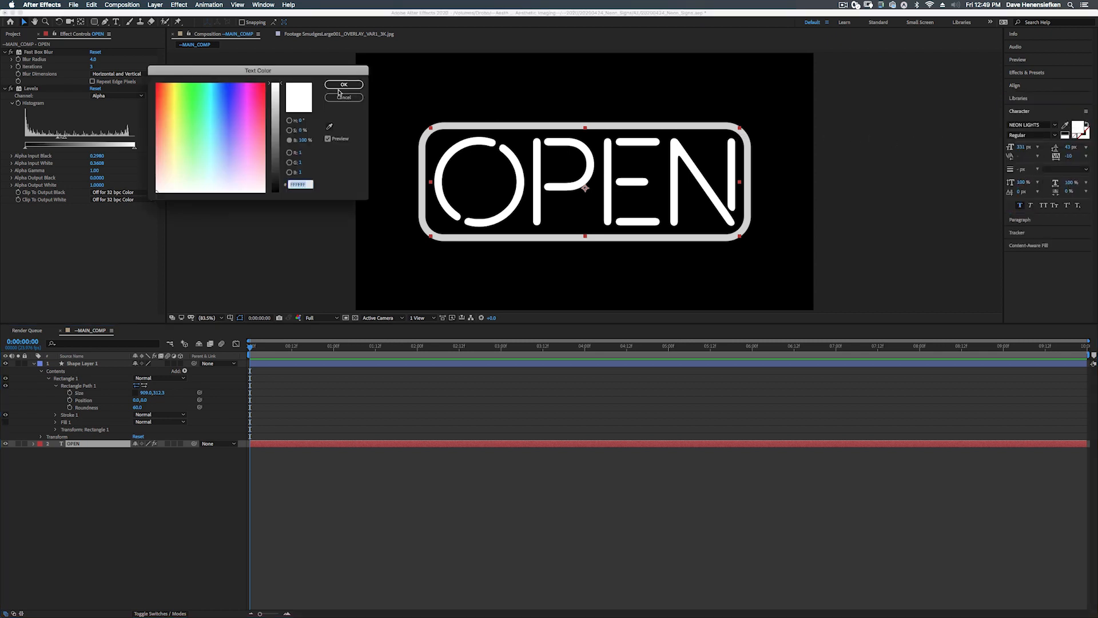
left_click(329, 128)
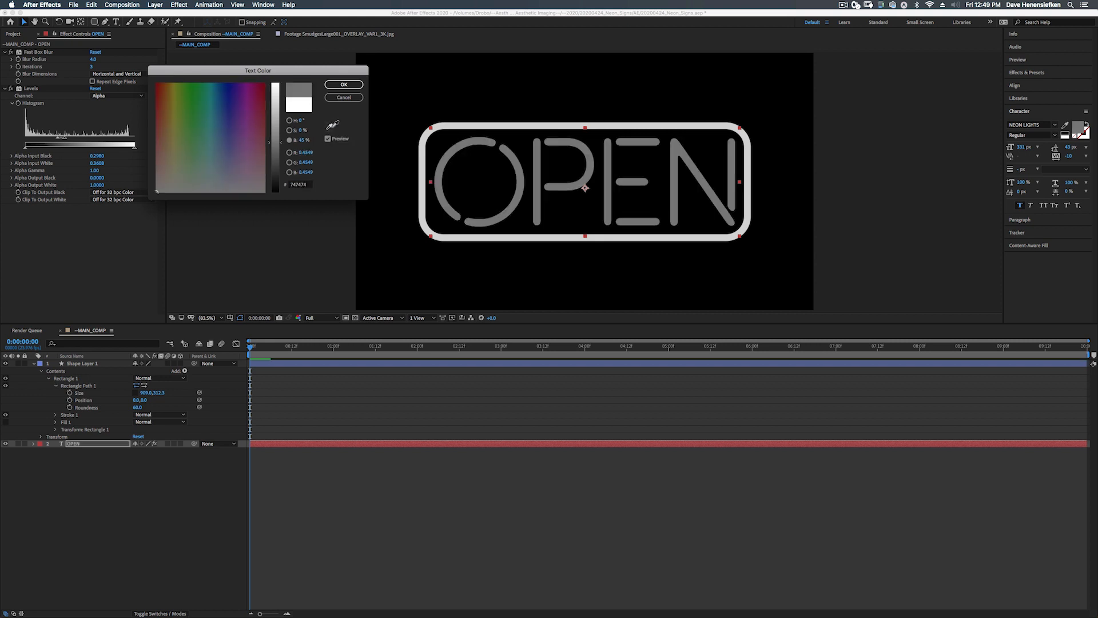
left_click(703, 128)
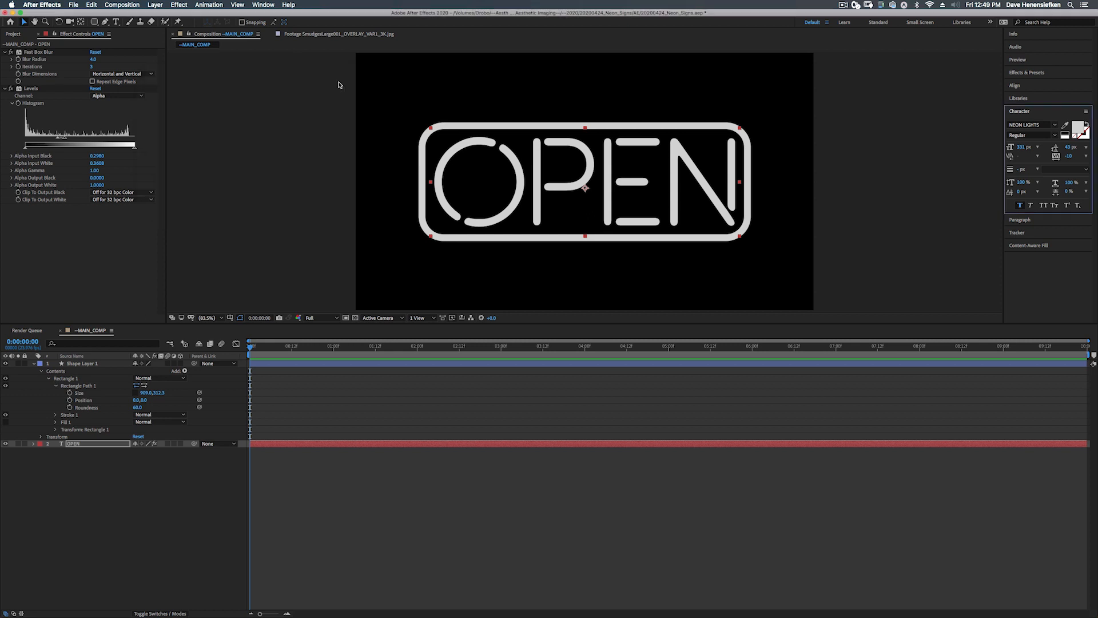
left_click(344, 84)
Collapse the shape layer's properties and pre-compose the OPEN text layer as "TEXT HOLDER PC", moving all attributes into the new composition
left_click(94, 386)
left_click(92, 366)
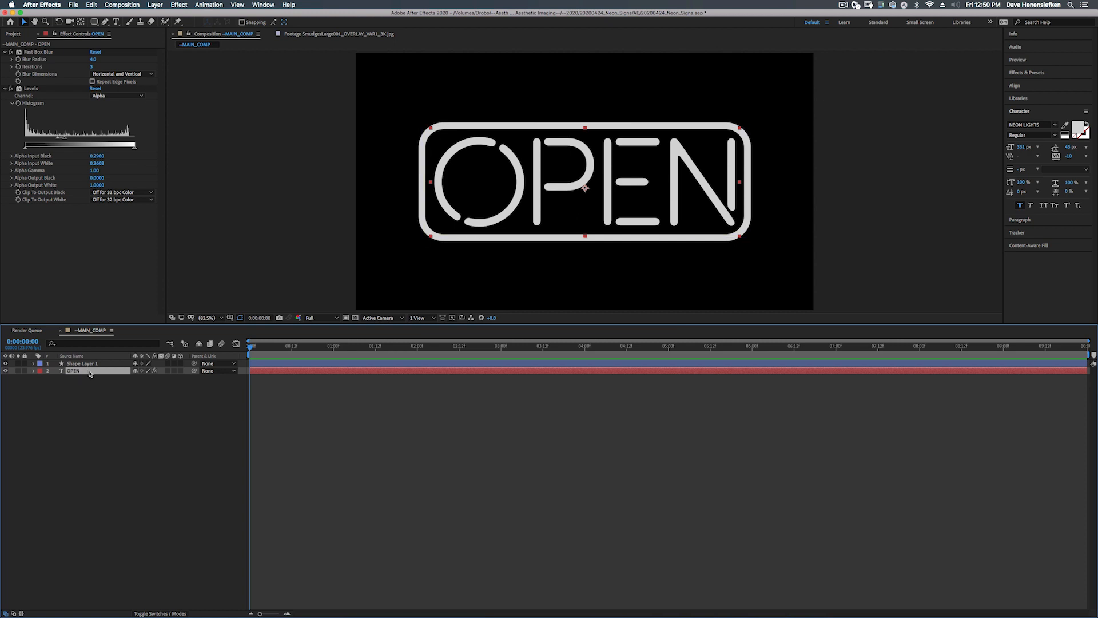
right_click(90, 373)
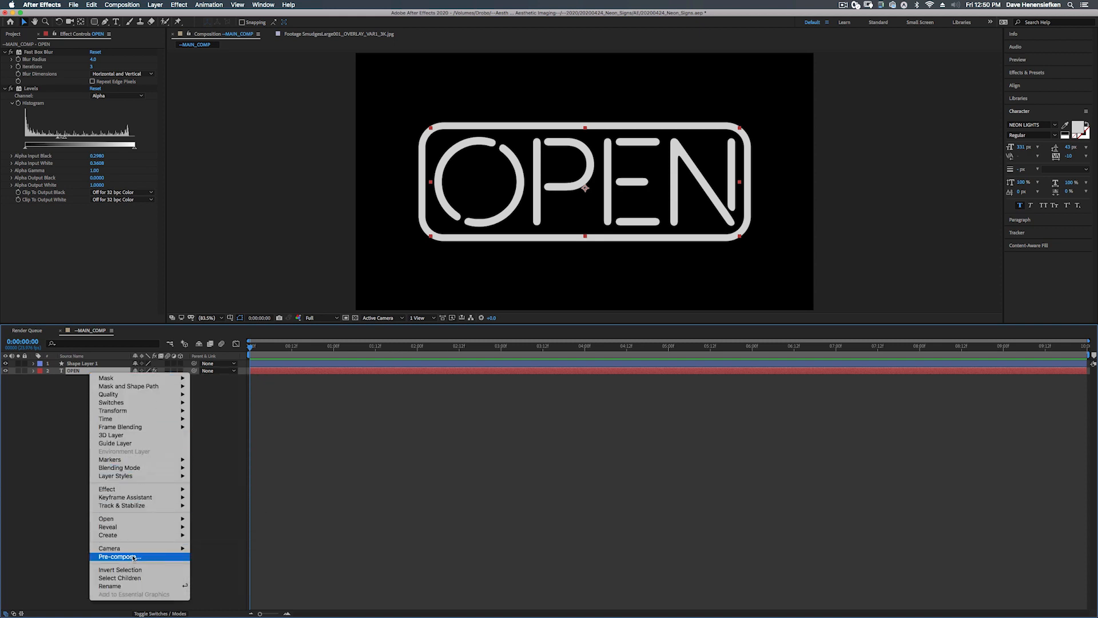
left_click(49, 443)
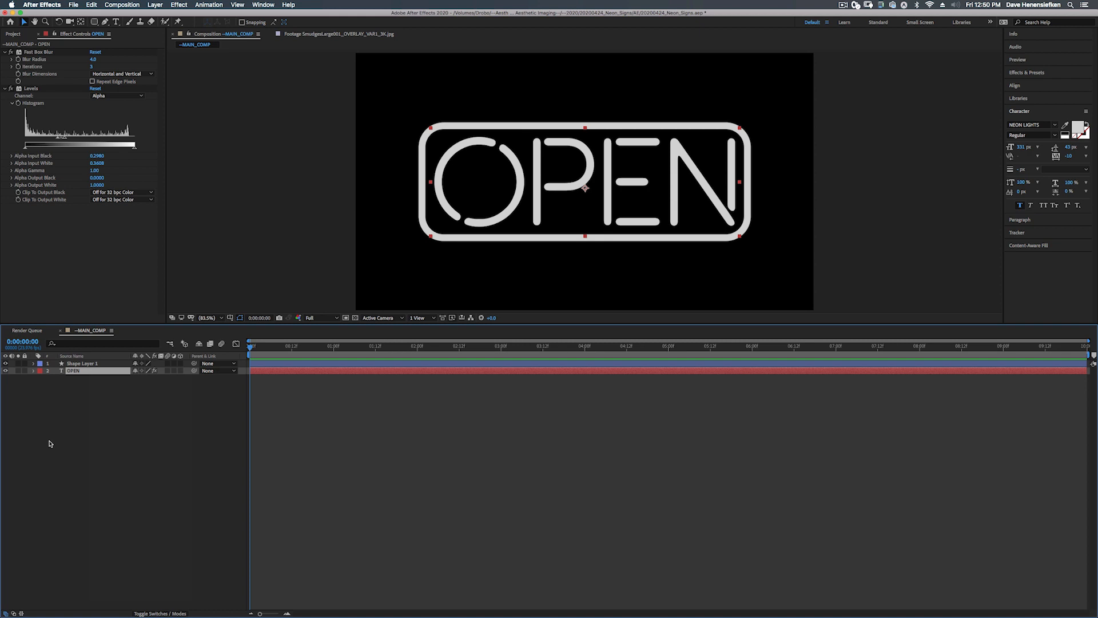
key("super+shift+c")
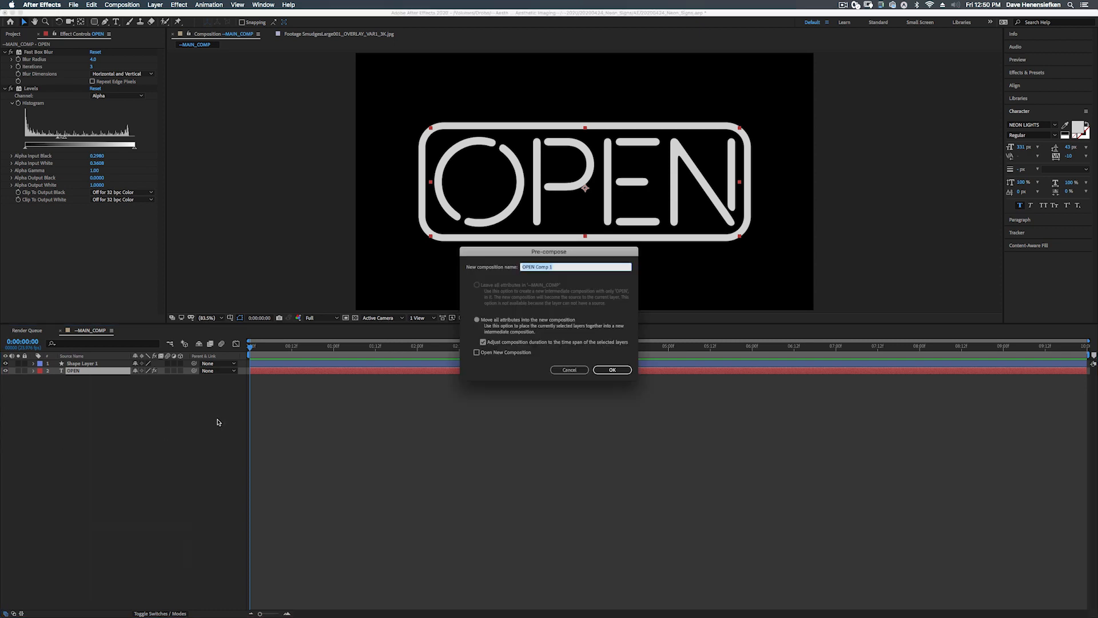
type("TE")
left_click(532, 266)
key("BackSpace")
left_click(611, 371)
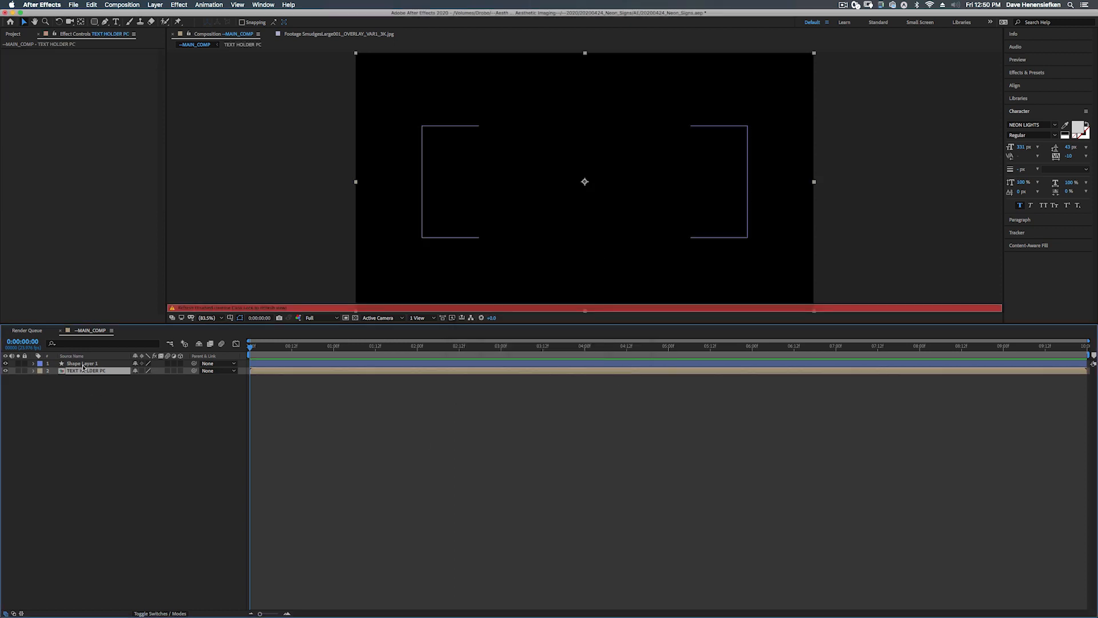
Pre-compose Shape Layer 1 as "OUTLINE HOLDER" with all attributes moved, and re-enable the preview refresh
left_click(83, 364)
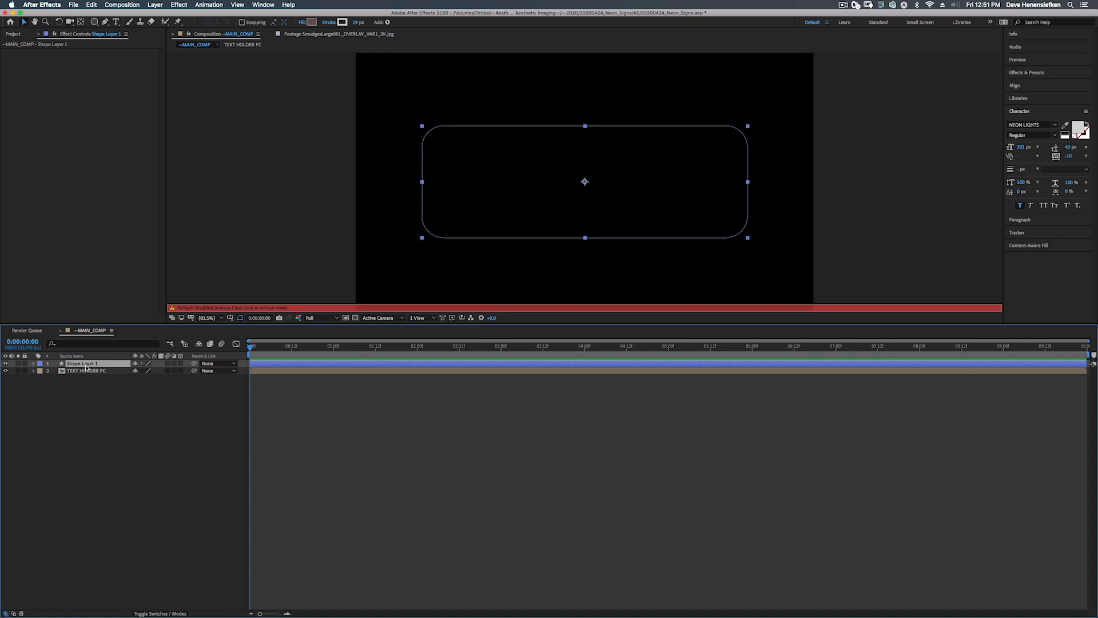
key("shift+super+c")
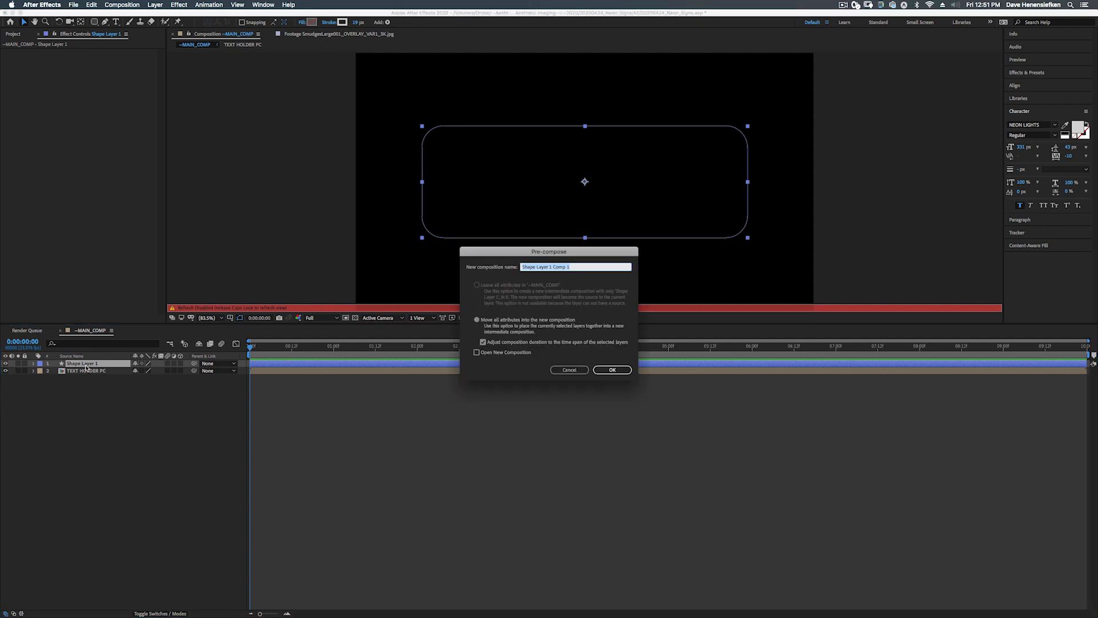
type("OUTLINE HOLDER")
left_click(613, 371)
left_click(612, 371)
key("Caps_Lock")
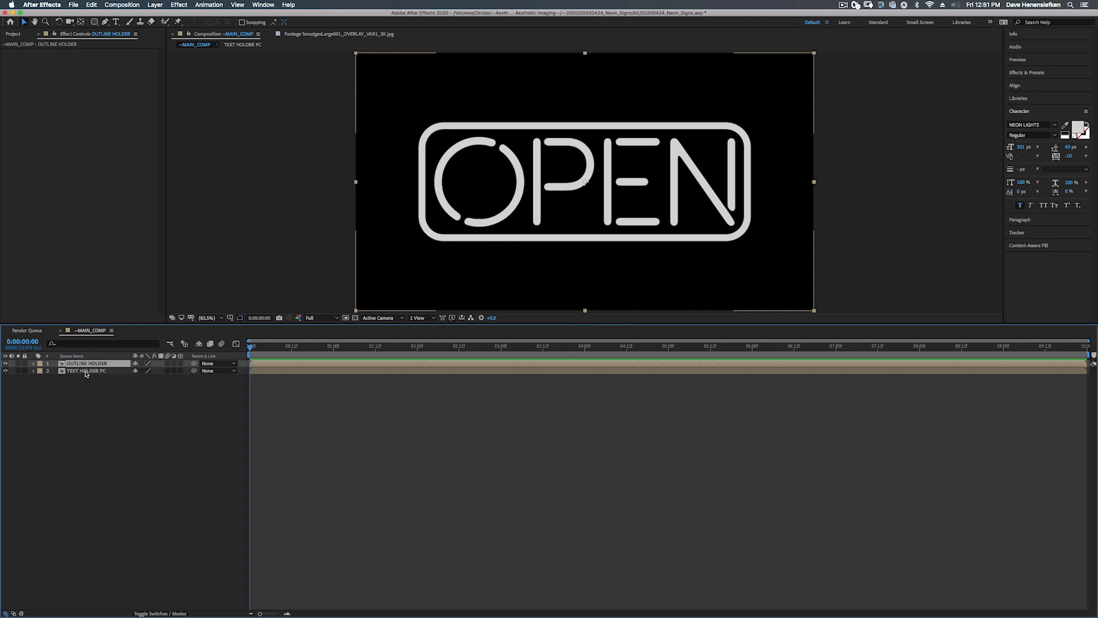
Rename the OUTLINE HOLDER composition in the project as "OUTLINE HOLDER PC"
left_click(96, 372)
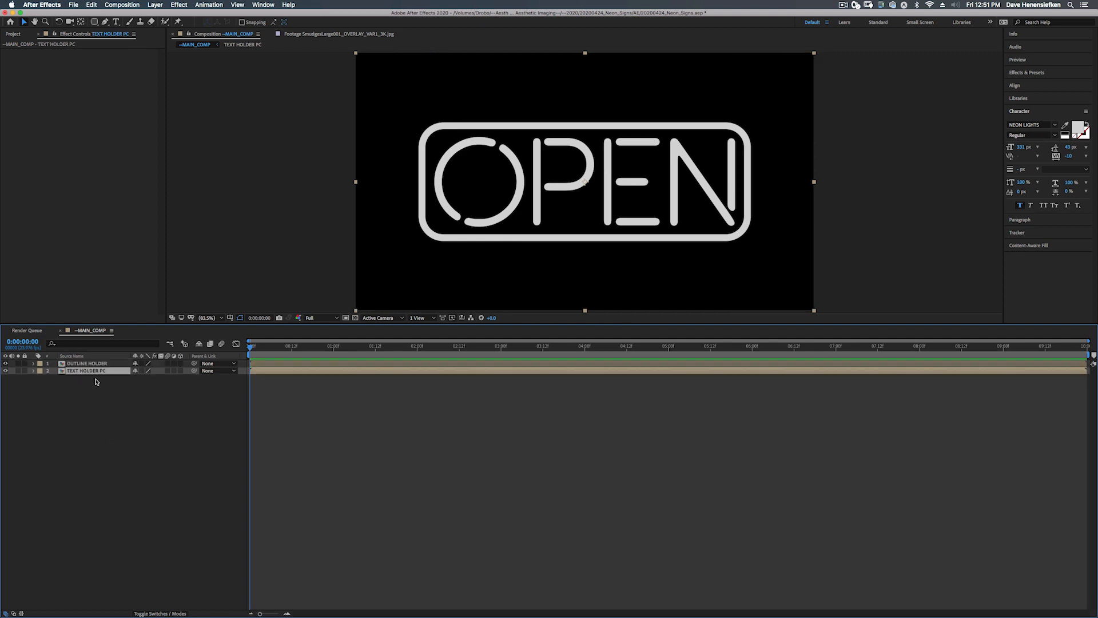
left_click(95, 365)
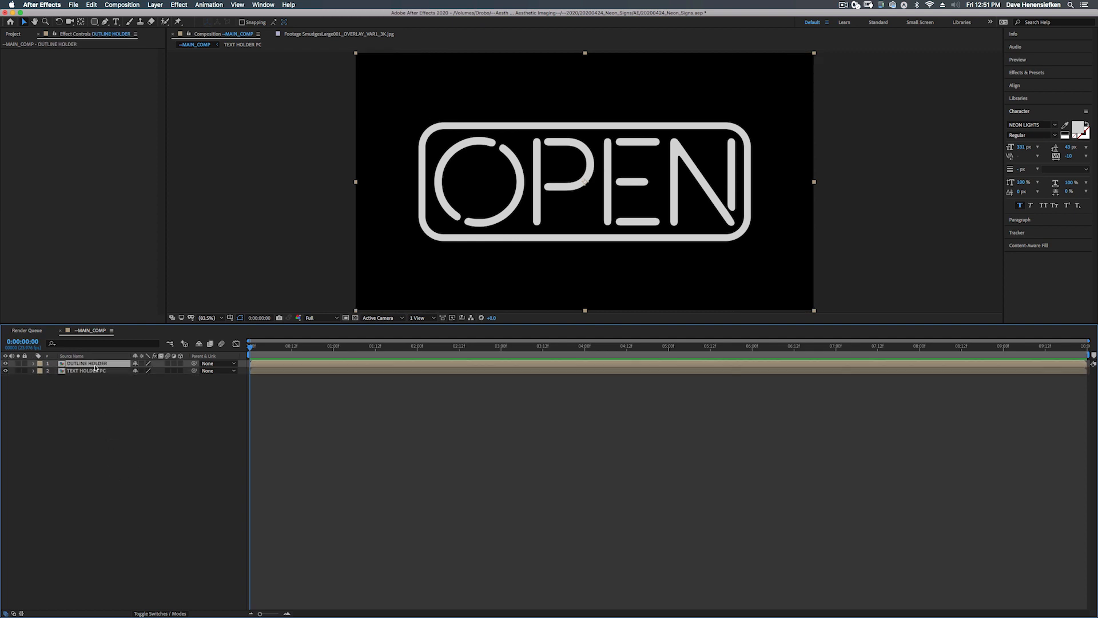
left_click(19, 34)
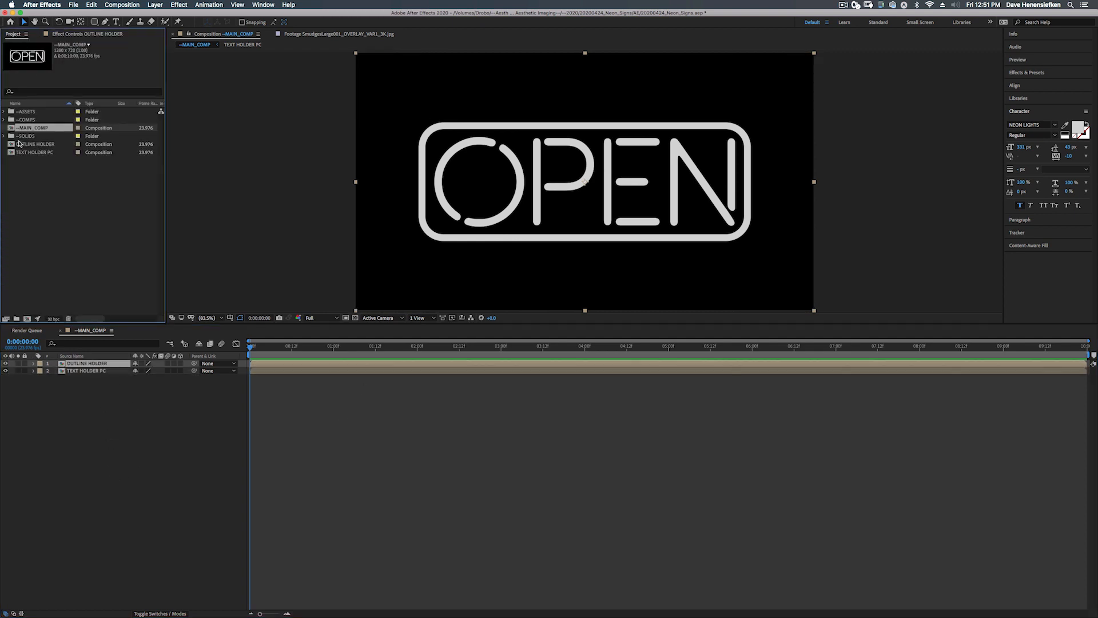
left_click(31, 145)
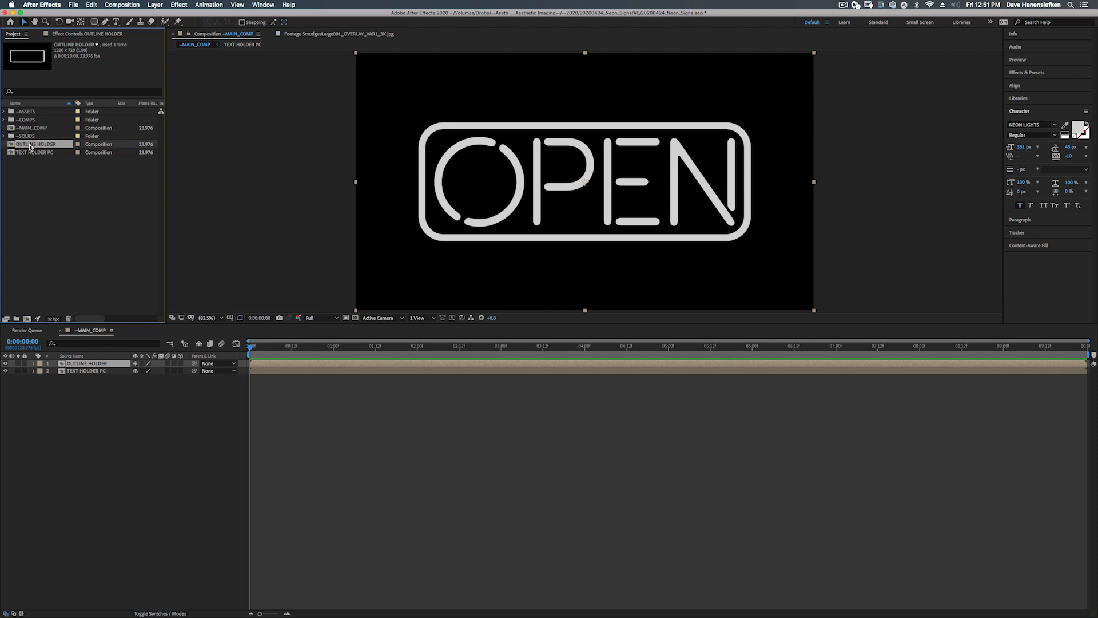
key("Return")
left_click(63, 143)
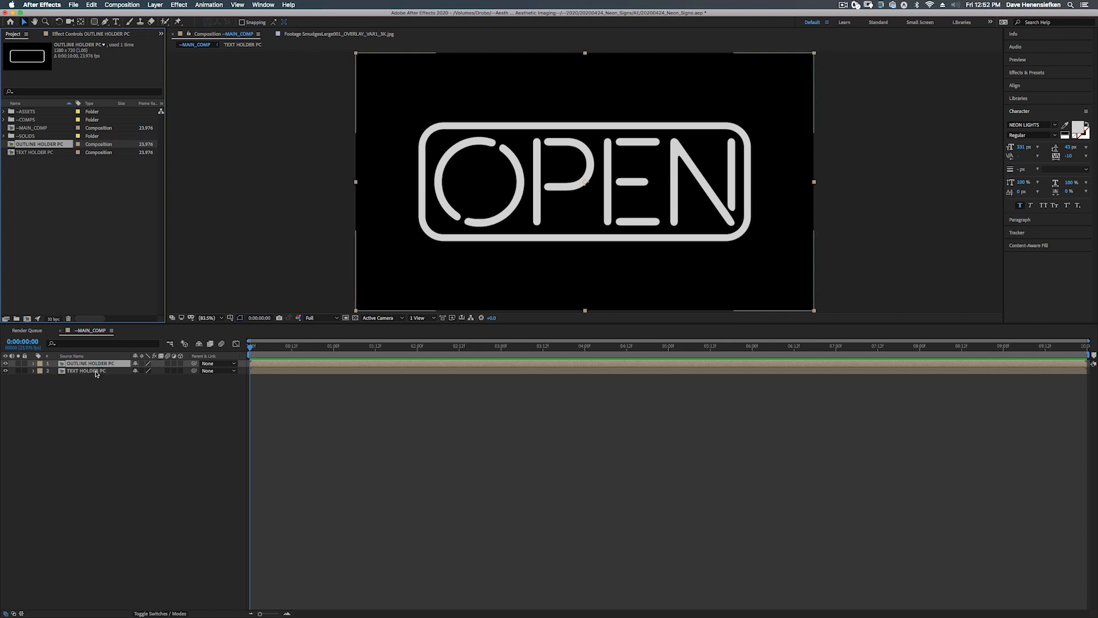
Duplicate both the TEXT HOLDER PC and OUTLINE HOLDER PC layers, and leave all layers deselected
left_click(95, 371)
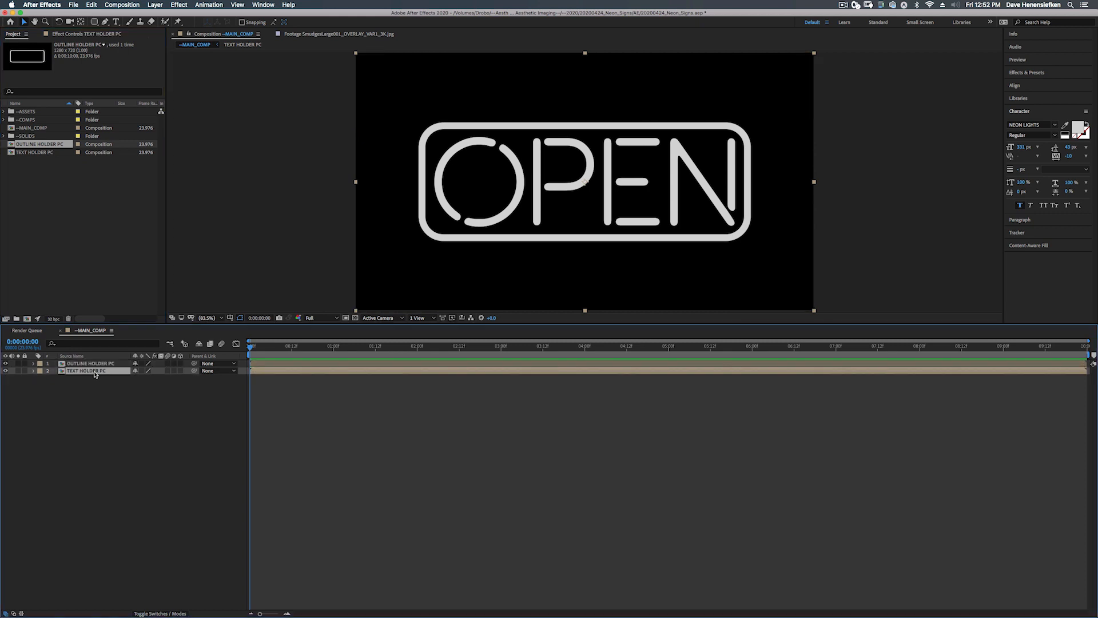
left_click(95, 364, "shift")
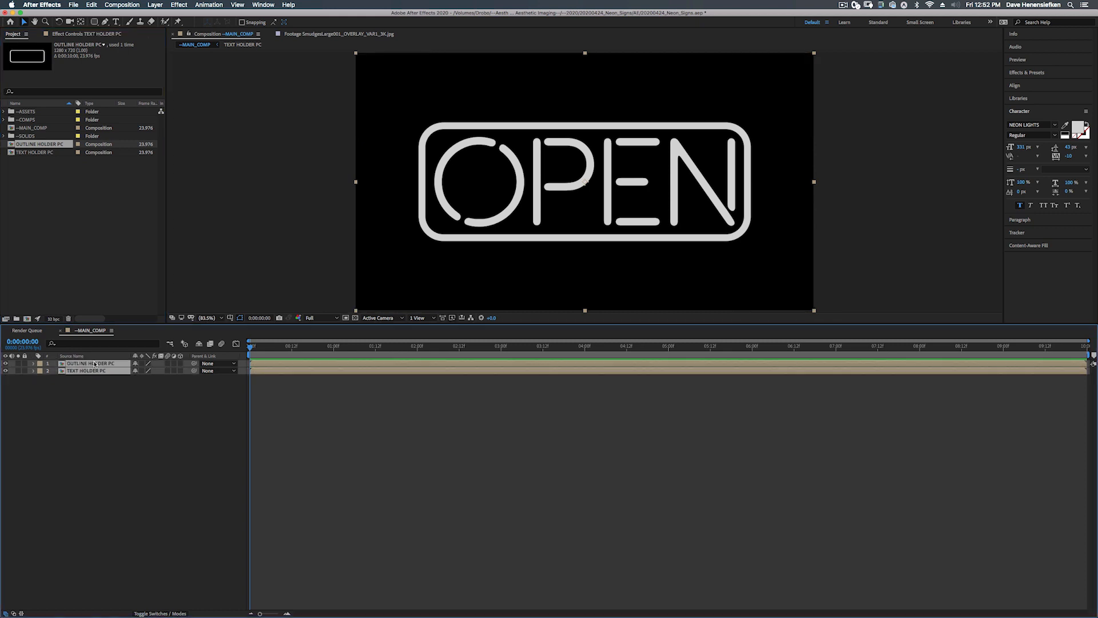
key("super+d")
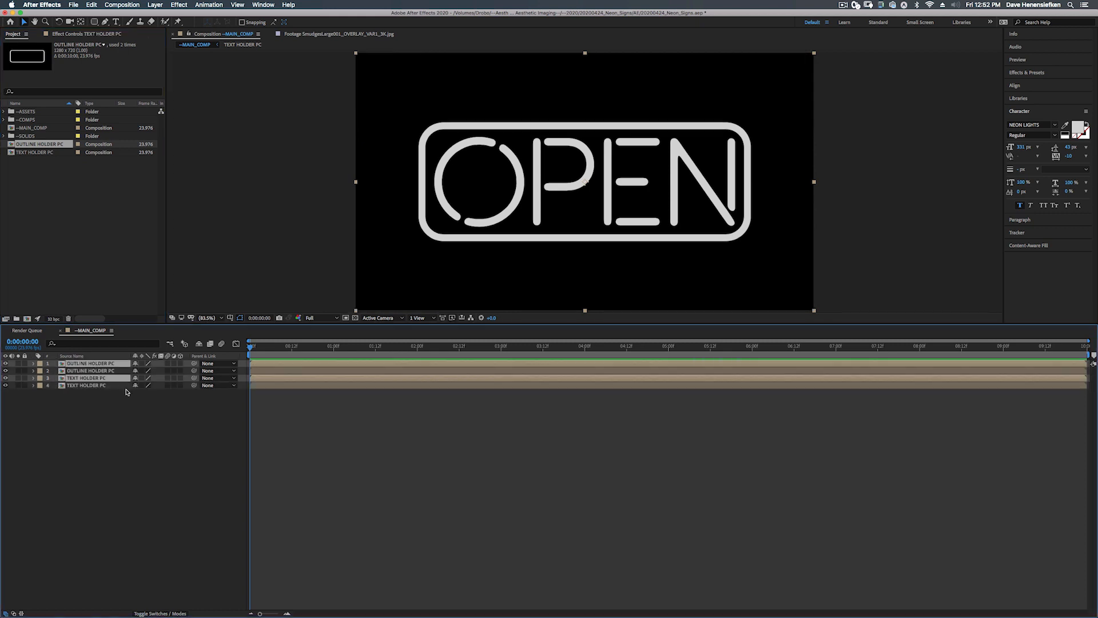
left_click(106, 425)
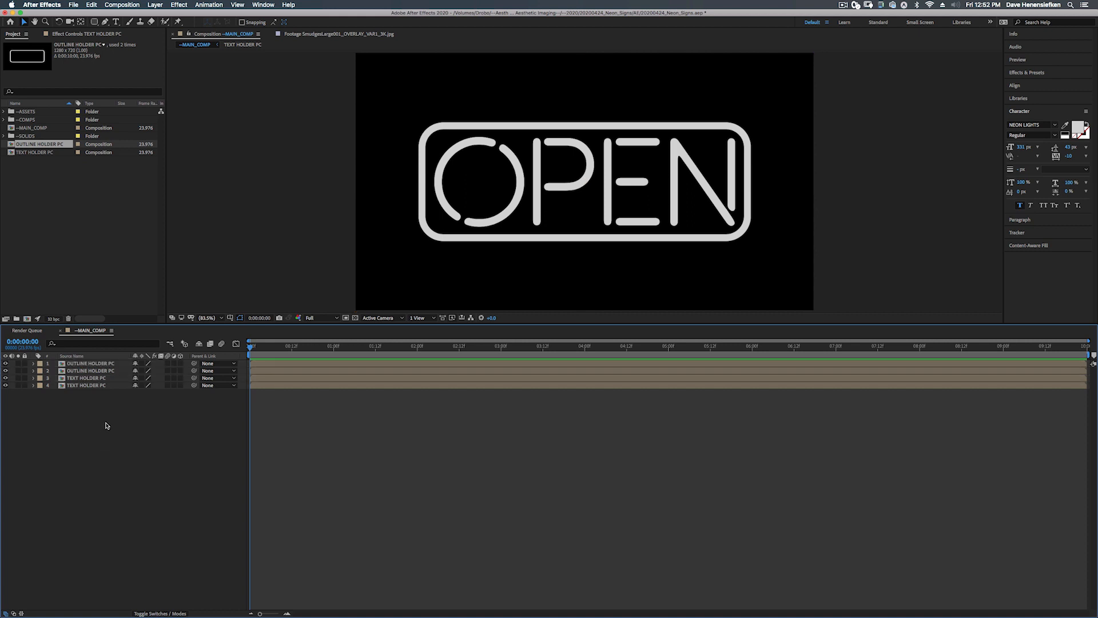
Show the track matte settings and give the lower TEXT HOLDER PC layer an Alpha Matte from its duplicate above
left_click(78, 388)
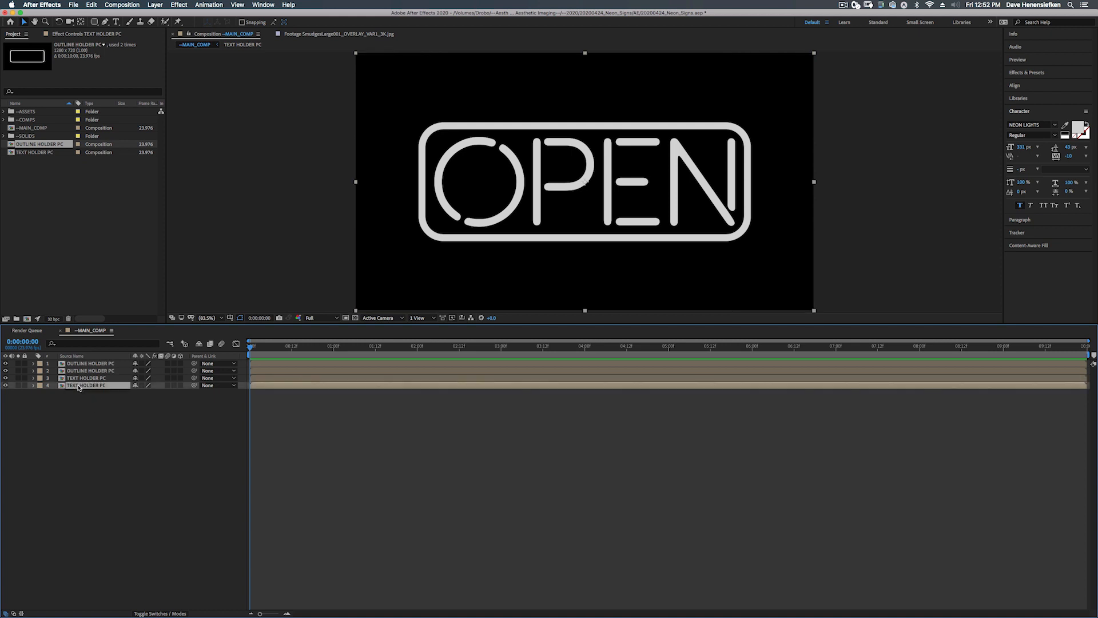
left_click(148, 613)
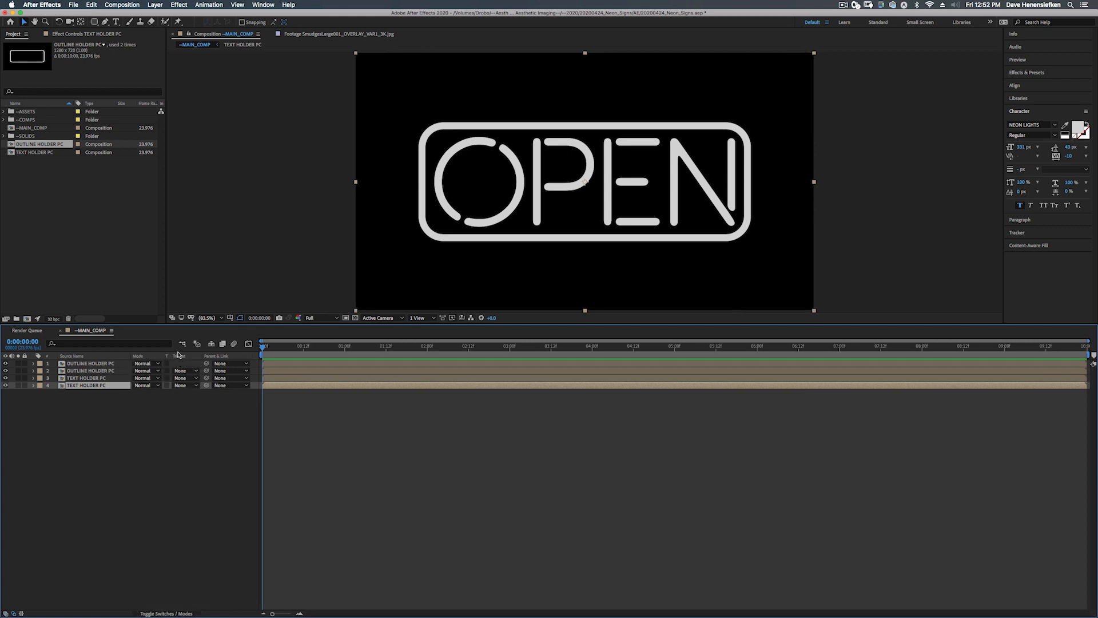
left_click(180, 385)
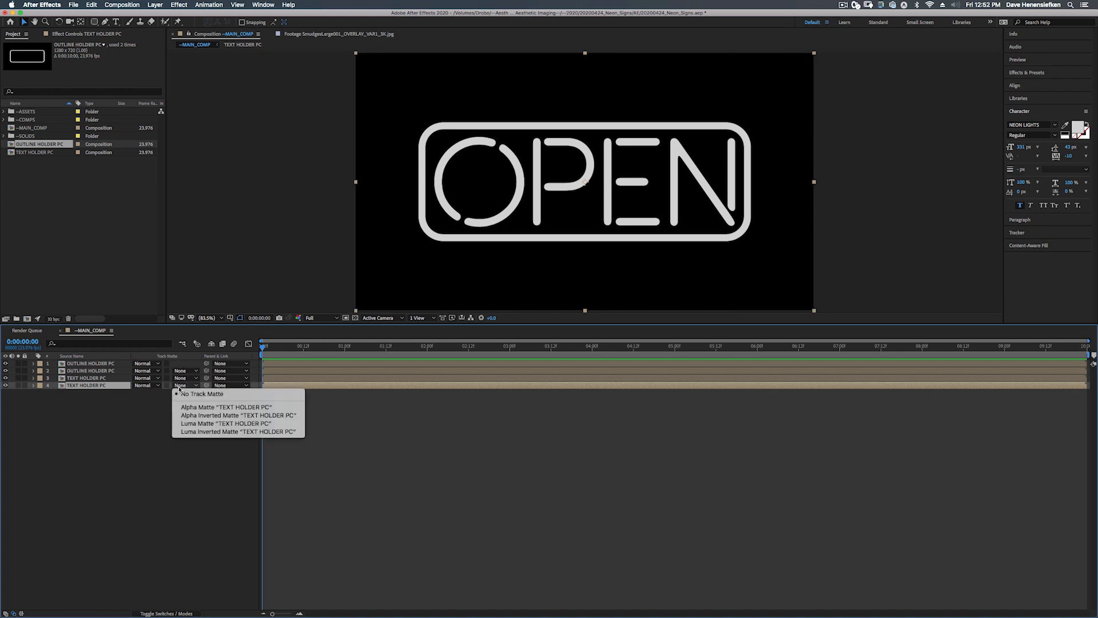
left_click(201, 408)
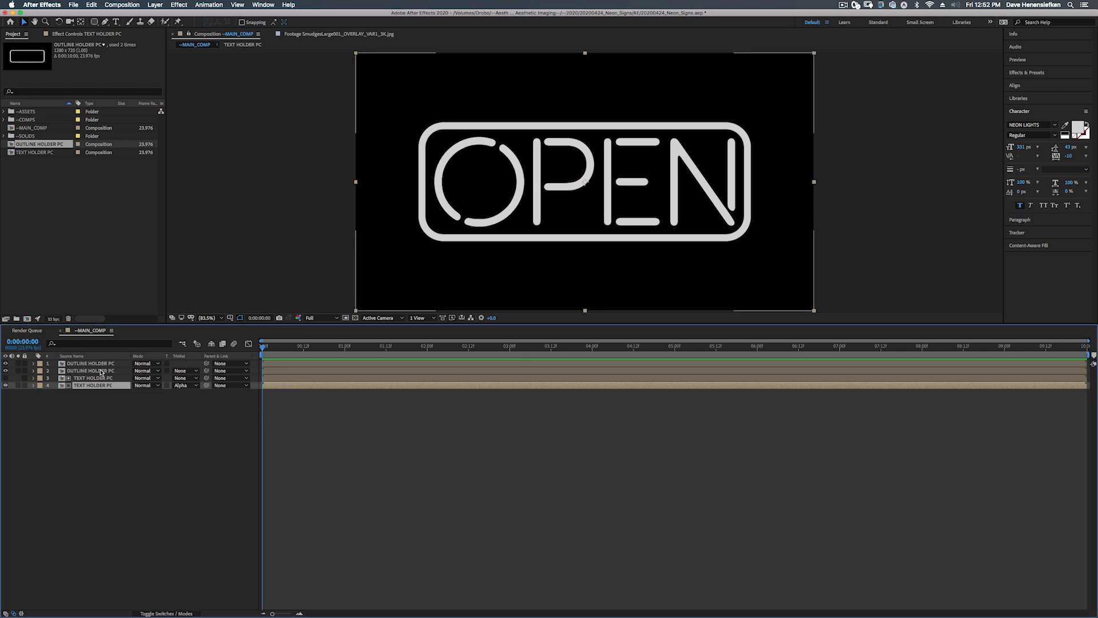
Give the lower OUTLINE HOLDER PC layer an Alpha Matte from the OUTLINE HOLDER PC copy above it
left_click(100, 371)
left_click(181, 370)
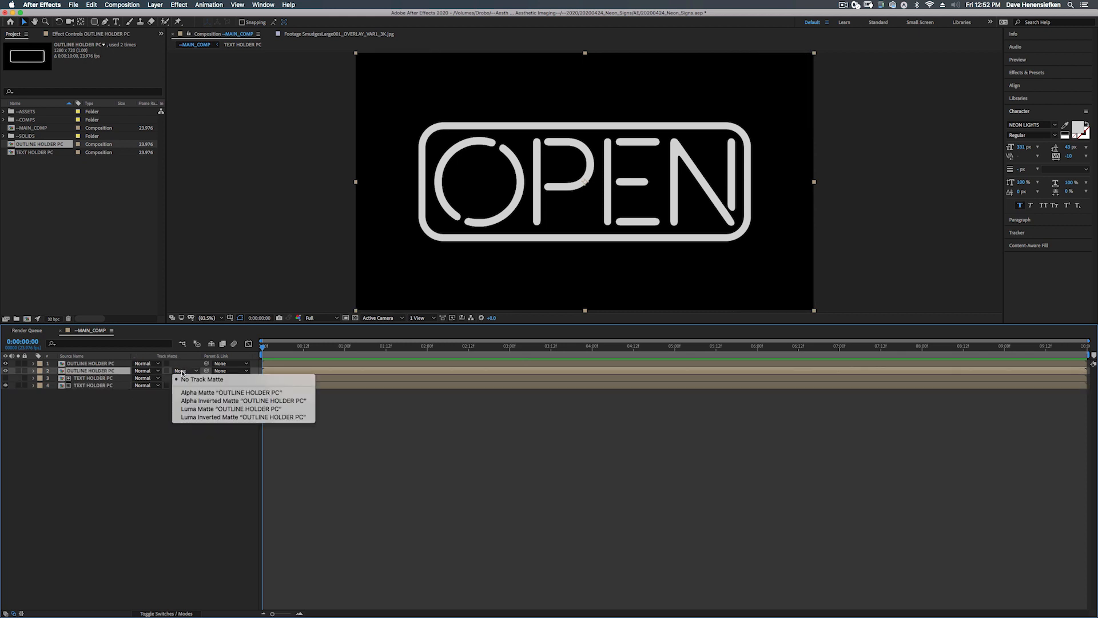
left_click(195, 393)
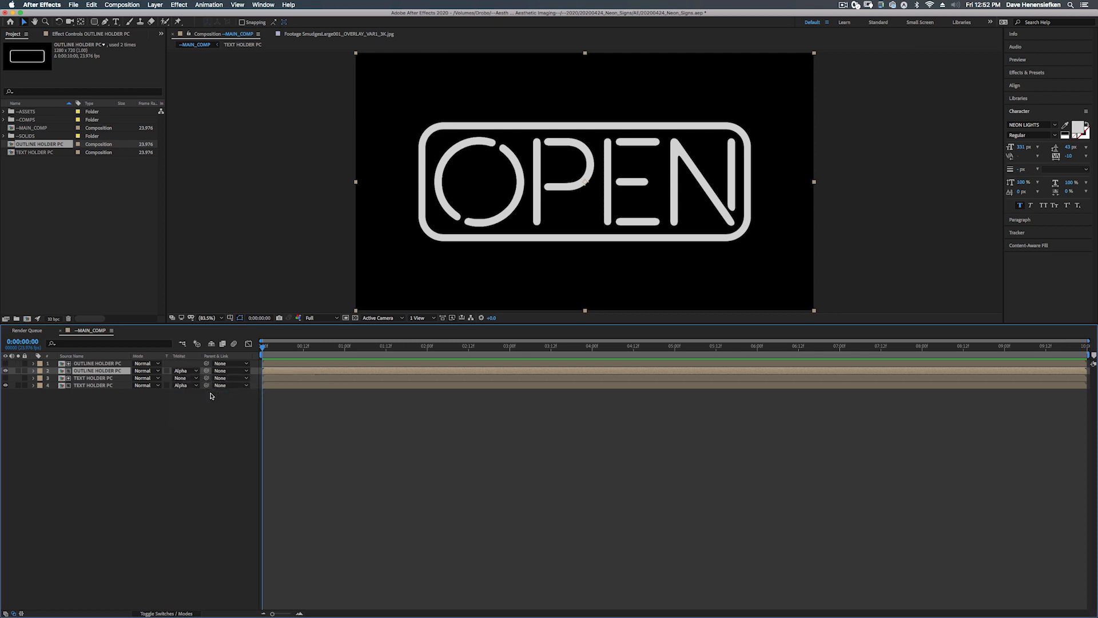
Apply Fast Box Blur to the lower TEXT HOLDER PC layer with a Blur Radius of 6
left_click(97, 387)
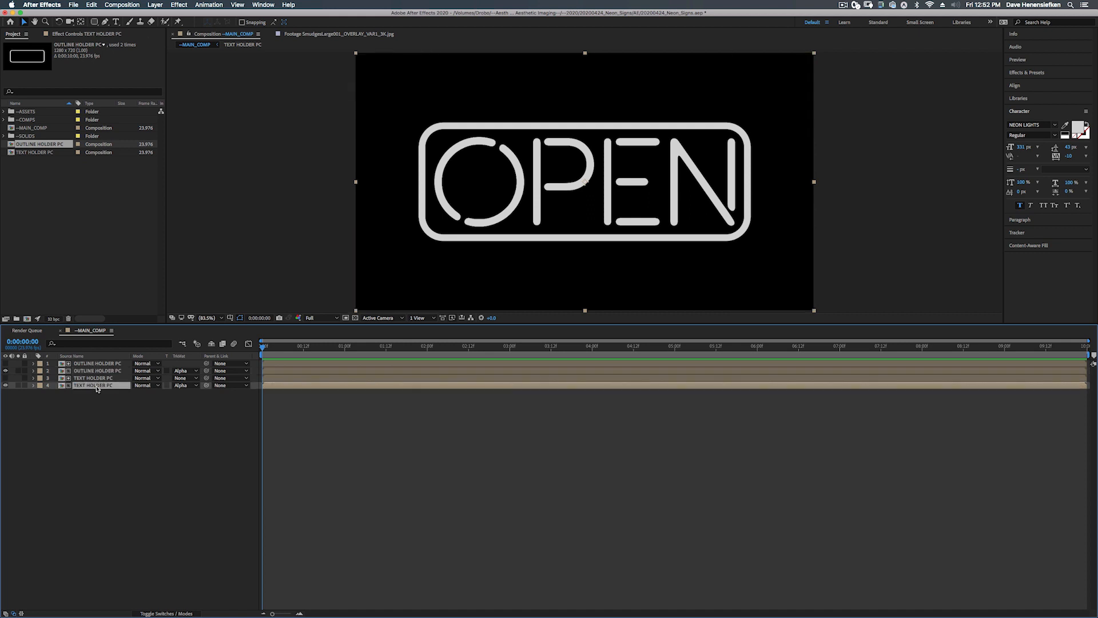
left_click(1029, 74)
left_click(1036, 84)
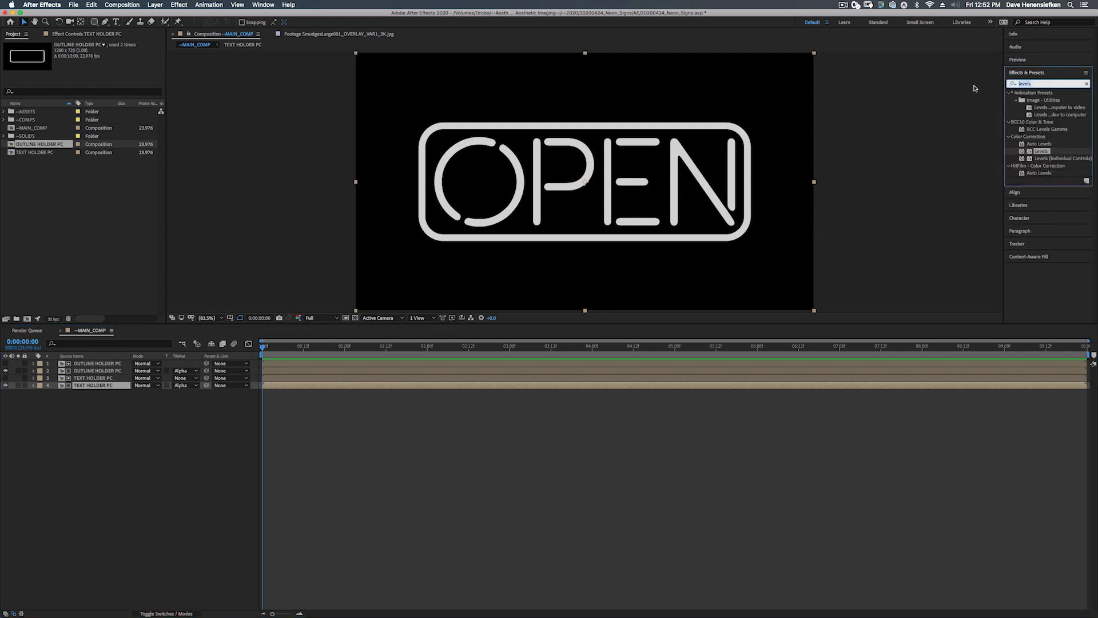
type("fast bo")
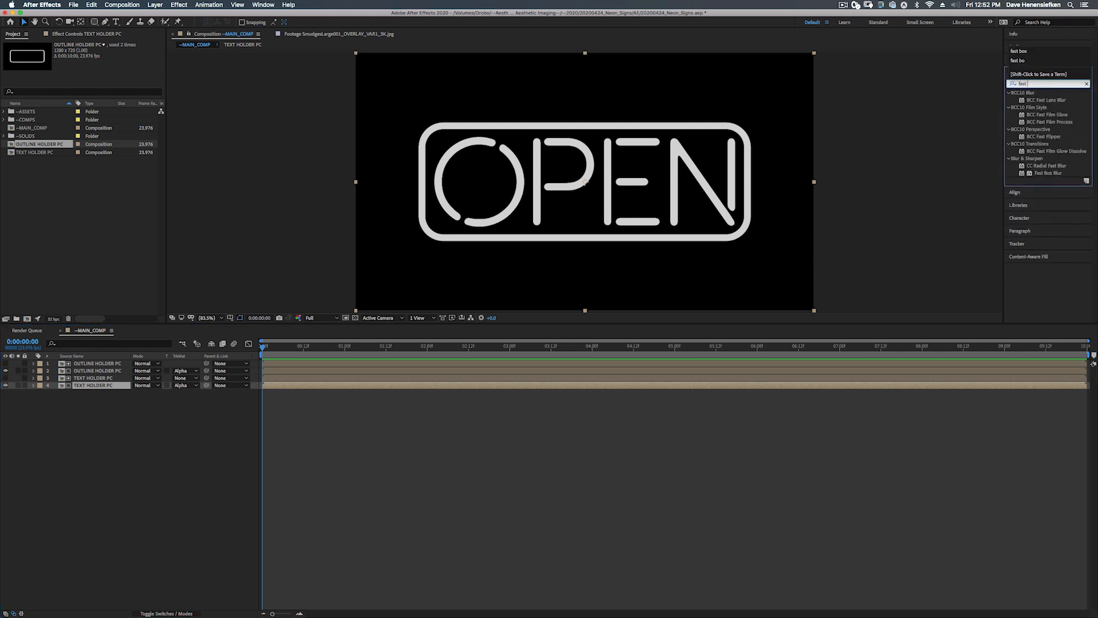
type("x")
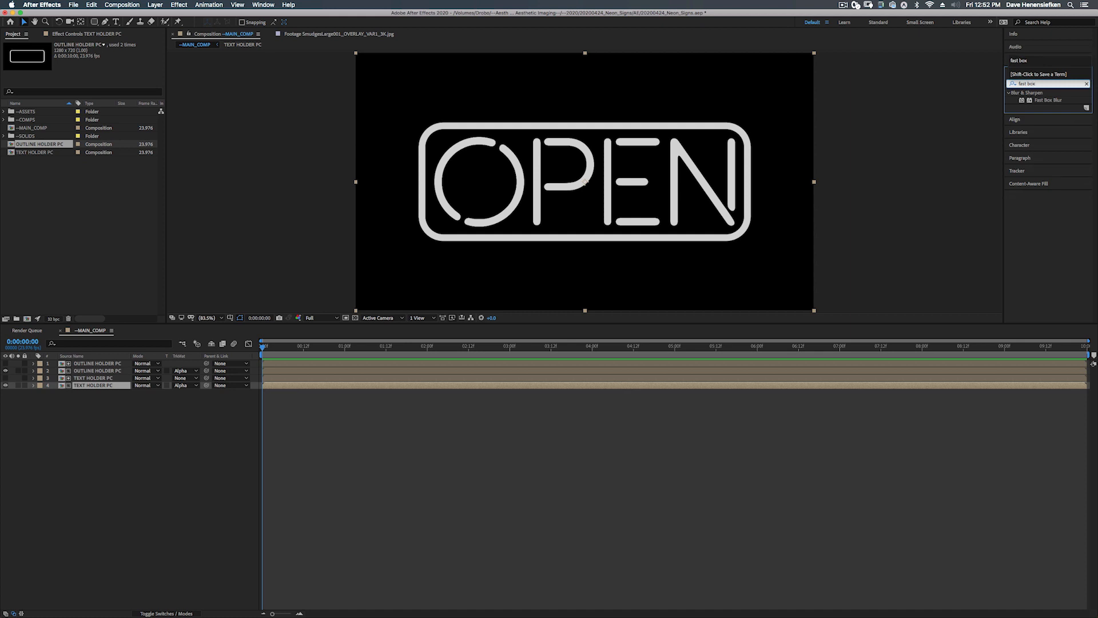
left_click_drag(1049, 100, 110, 387)
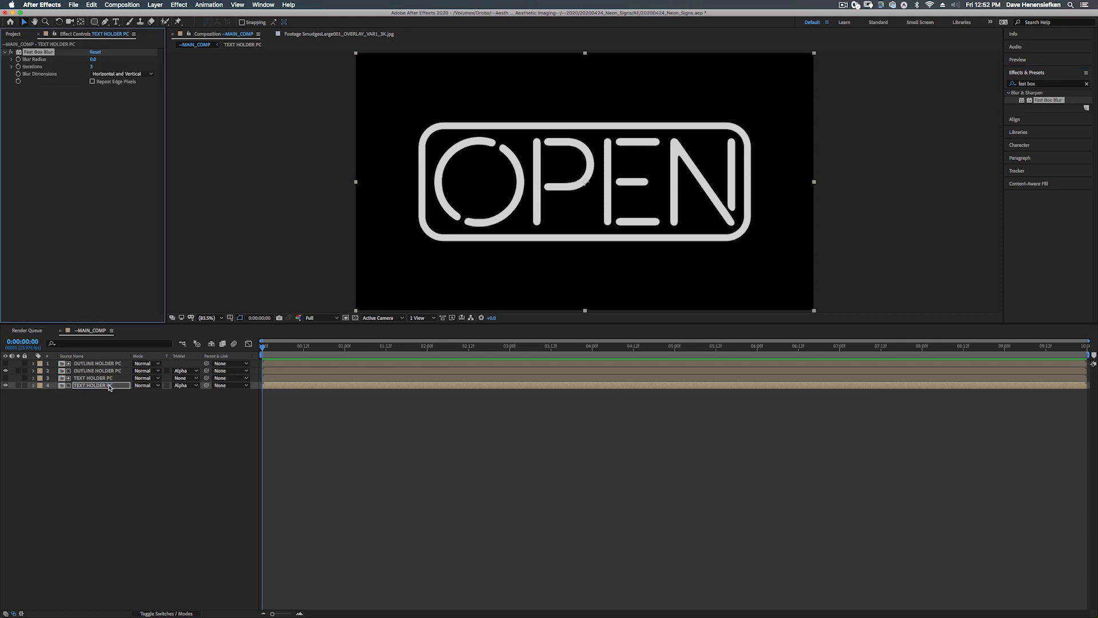
left_click(92, 59)
type("10")
key("Return")
Apply Fast Box Blur to the lower OUTLINE HOLDER PC layer with the same Blur Radius of 6
left_click(111, 378)
left_click(105, 371)
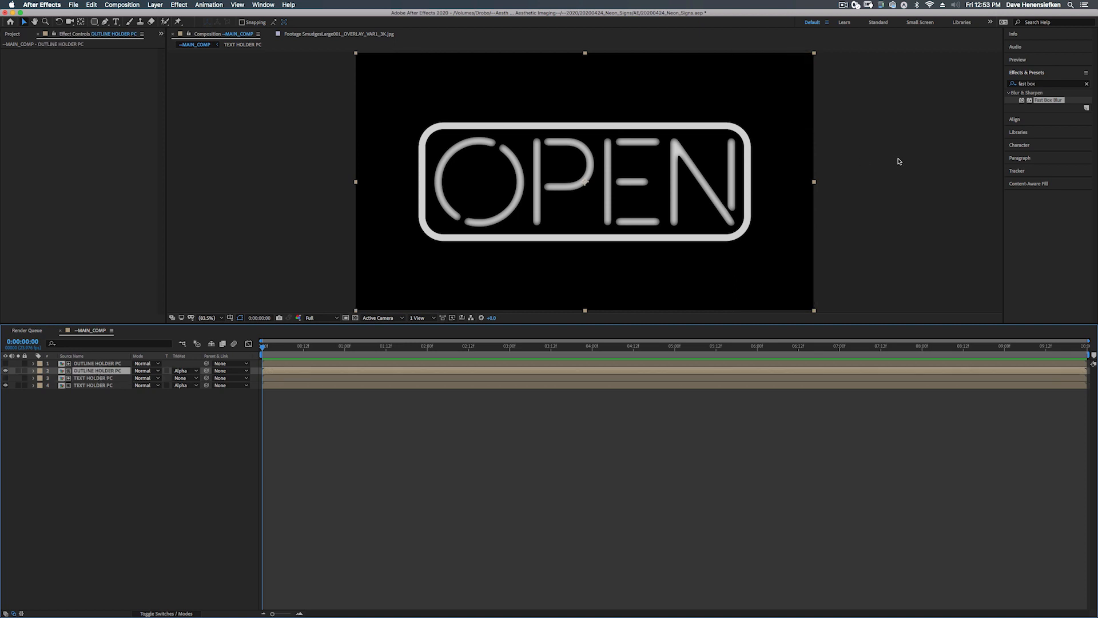
left_click_drag(1048, 100, 99, 372)
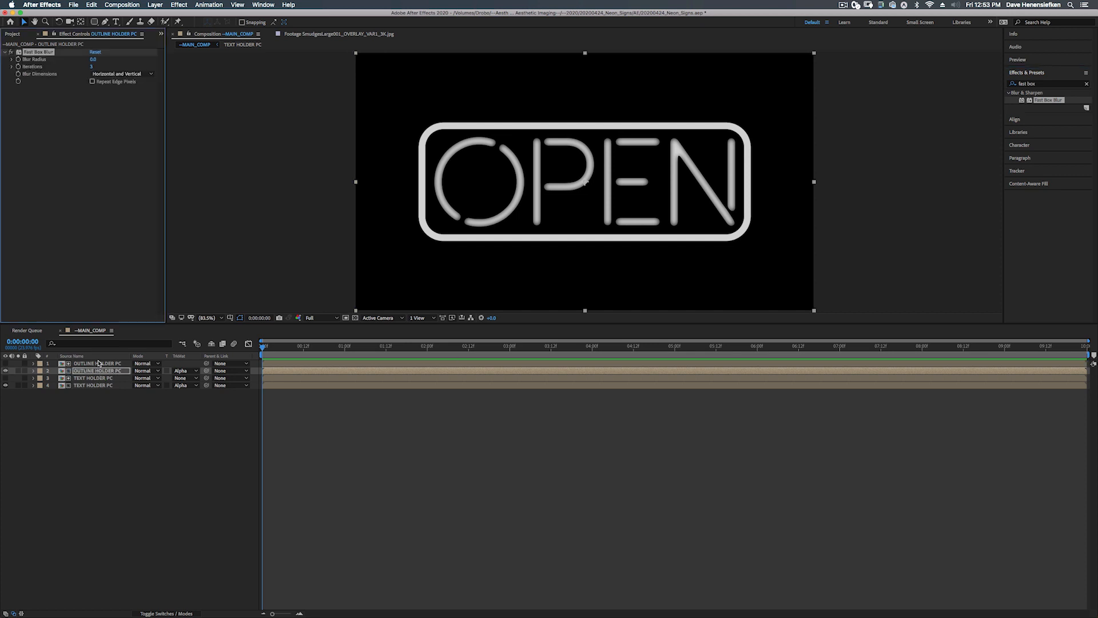
left_click(94, 59)
left_click(98, 385)
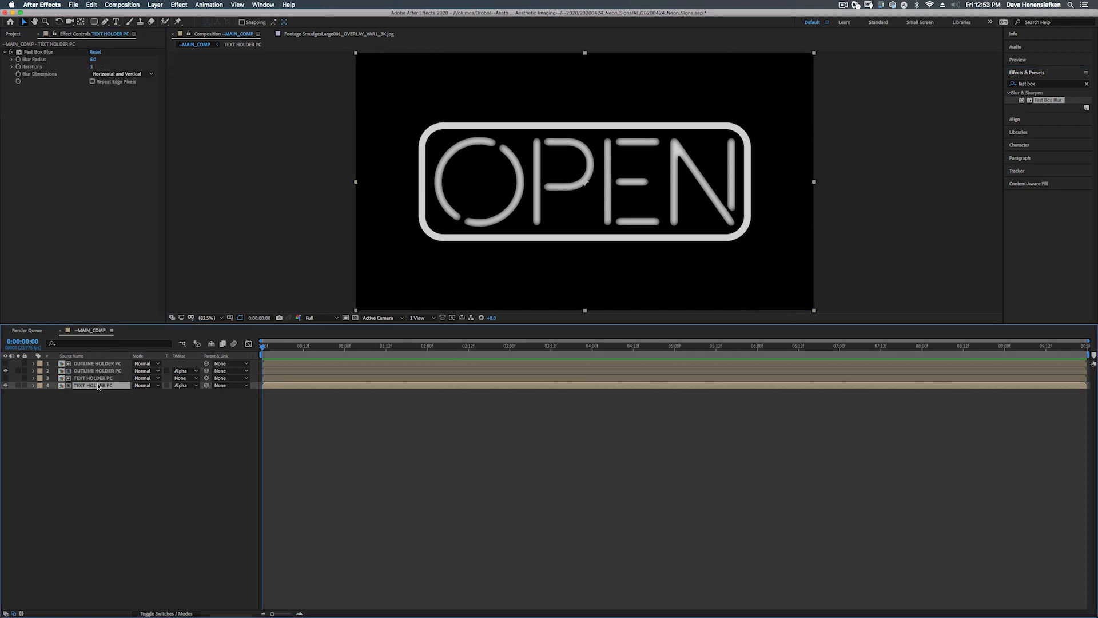
left_click(98, 370)
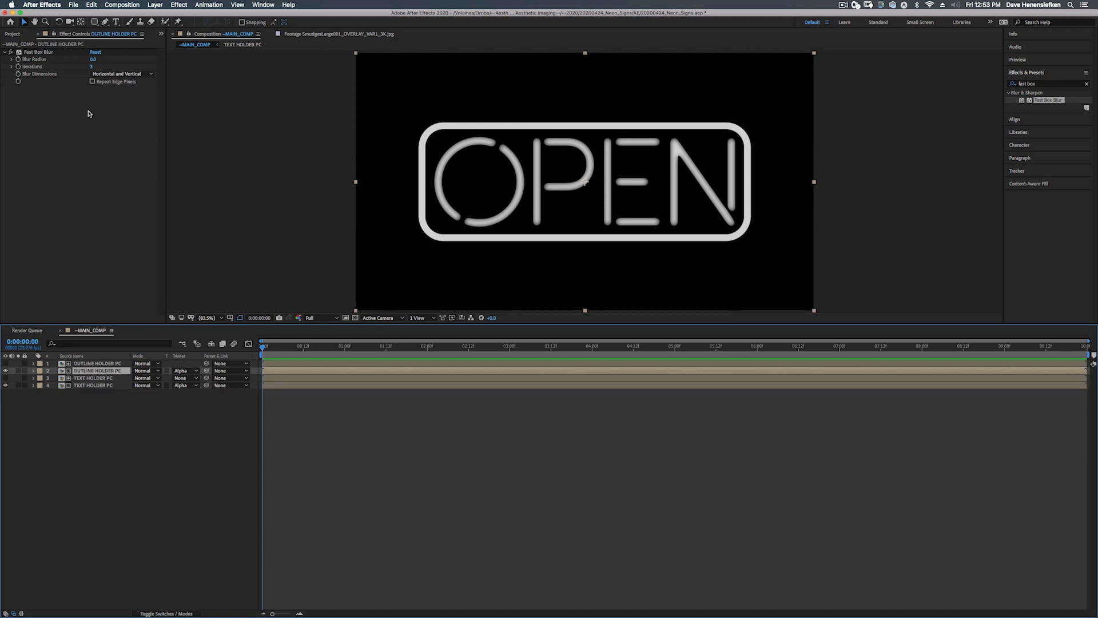
left_click(93, 60)
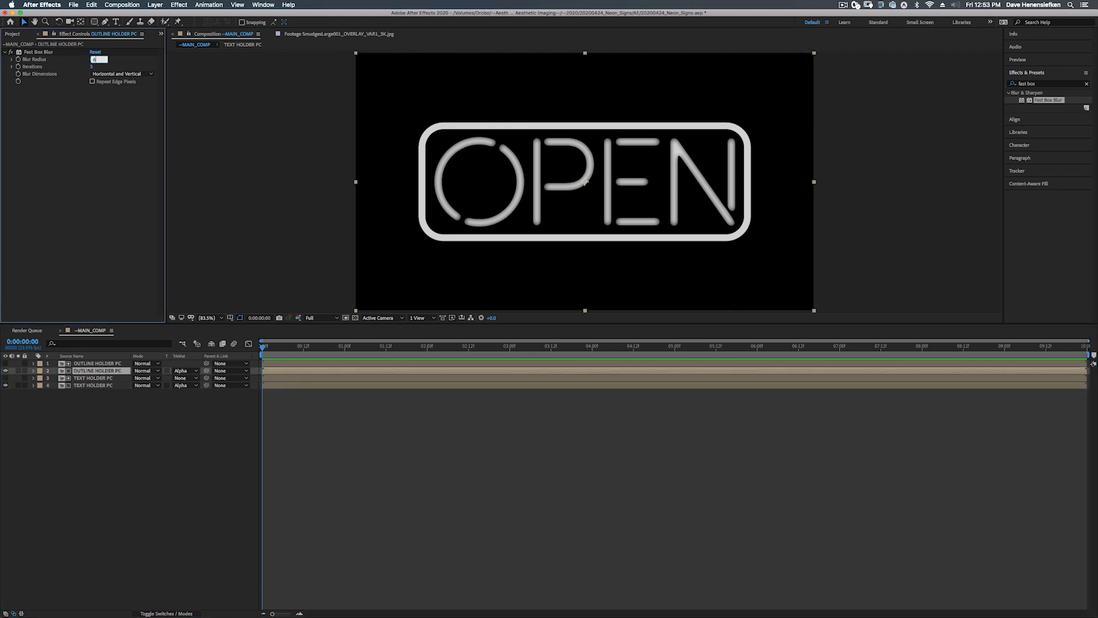
key("Return")
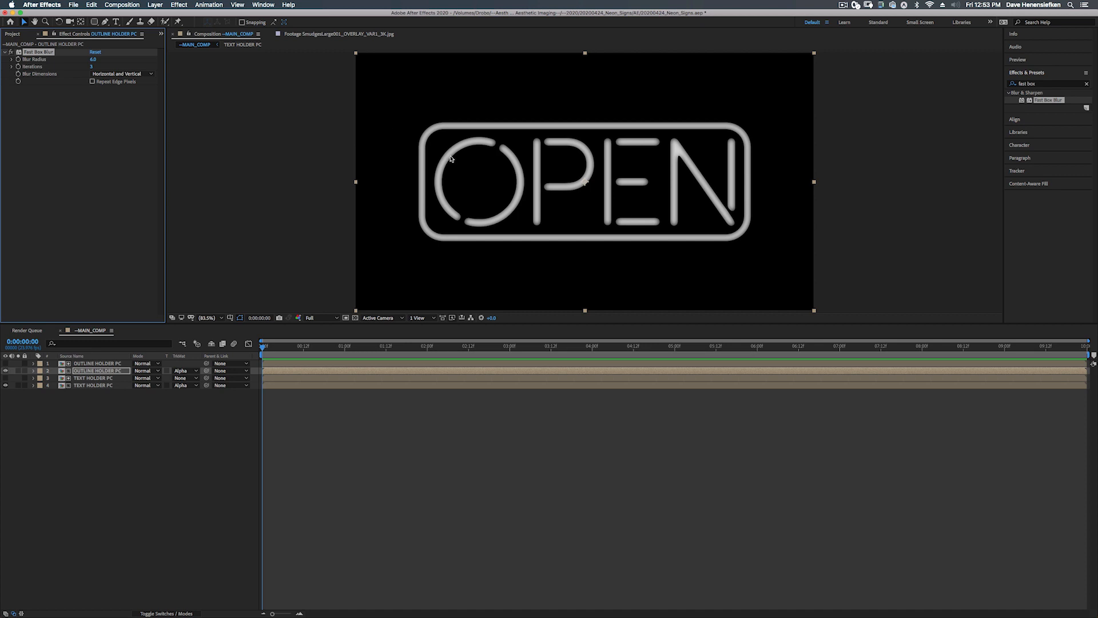
Adjust the roundness of the rectangle path inside the OUTLINE HOLDER PC composition and return to the main composition
double_click(90, 371)
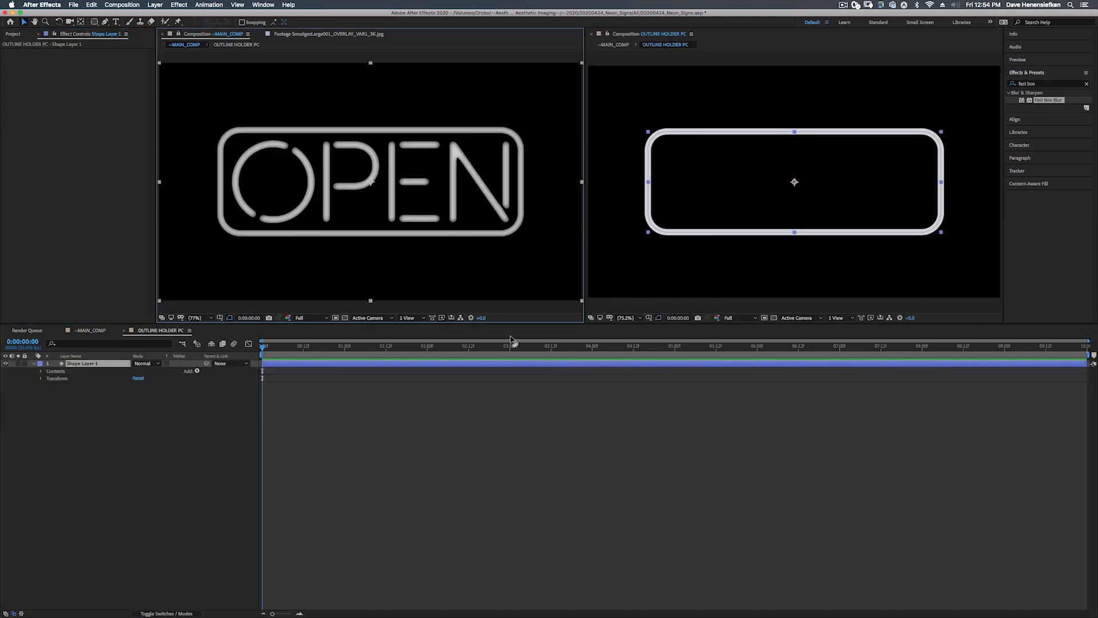
left_click(41, 370)
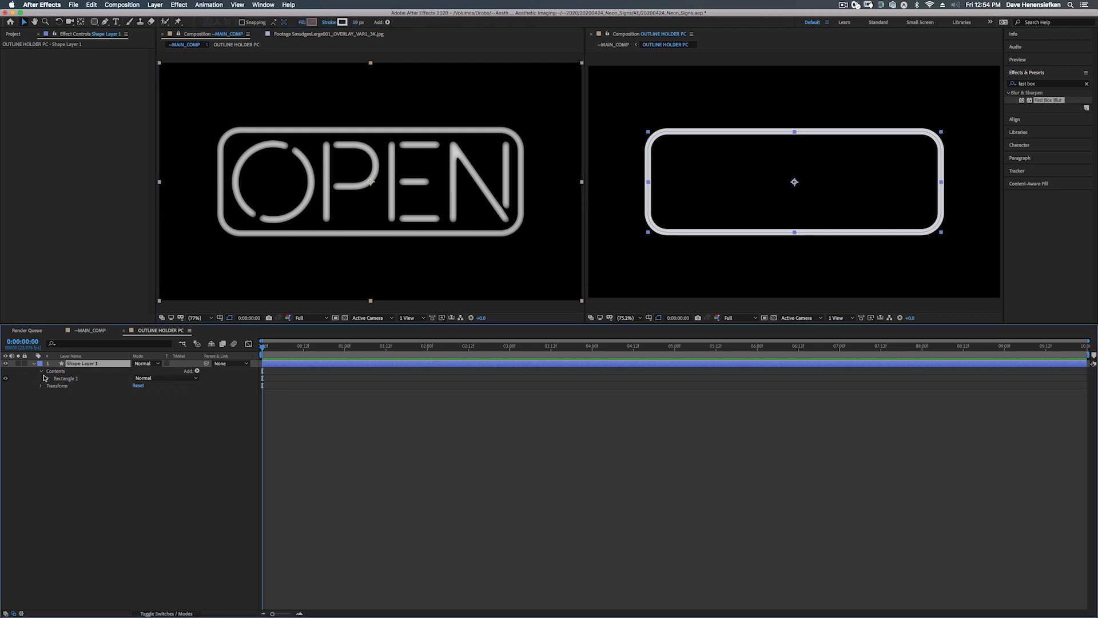
left_click(50, 378)
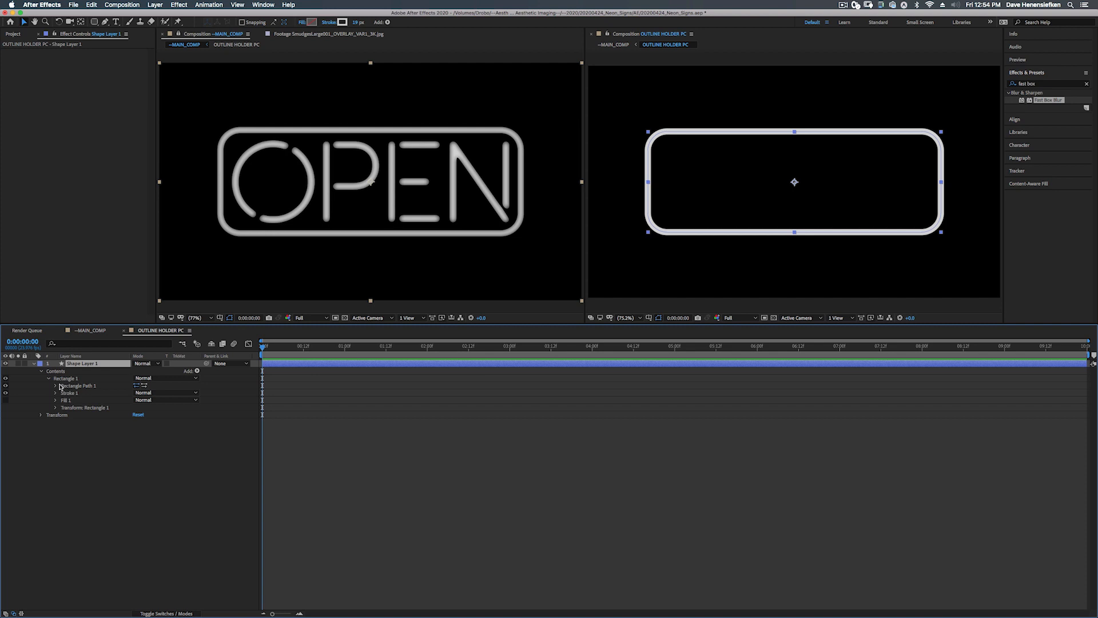
left_click(56, 386)
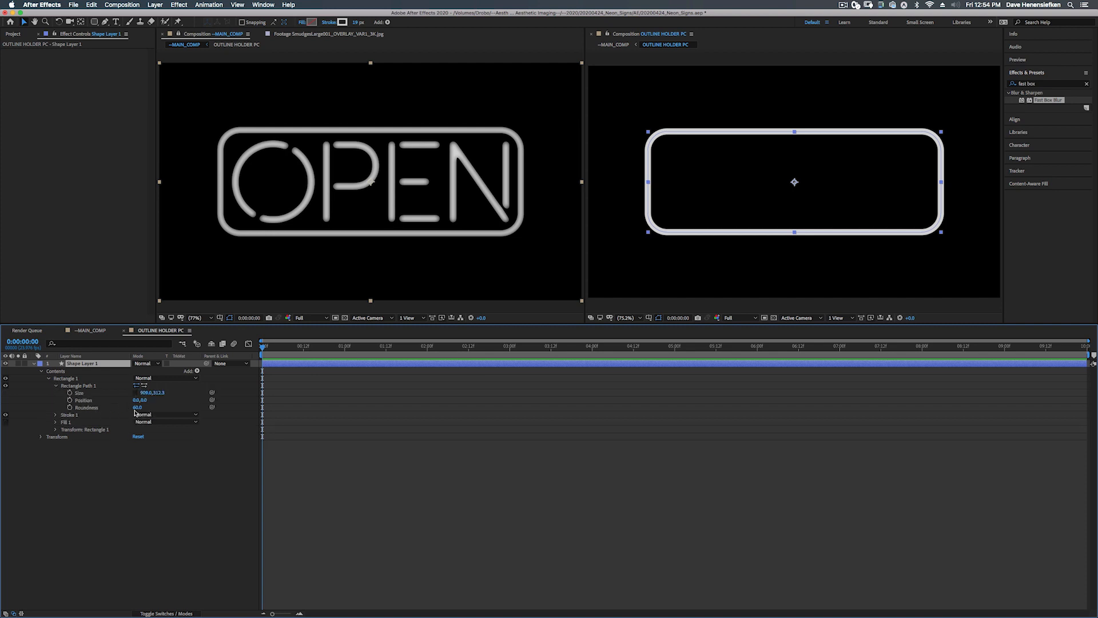
left_click_drag(137, 408, 144, 409)
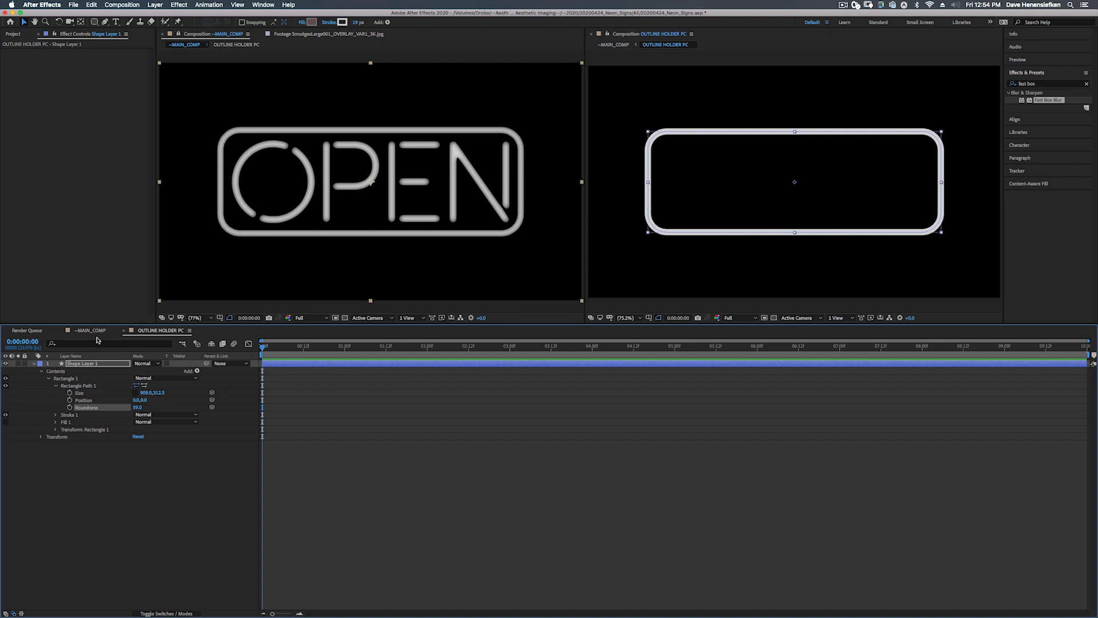
left_click(91, 330)
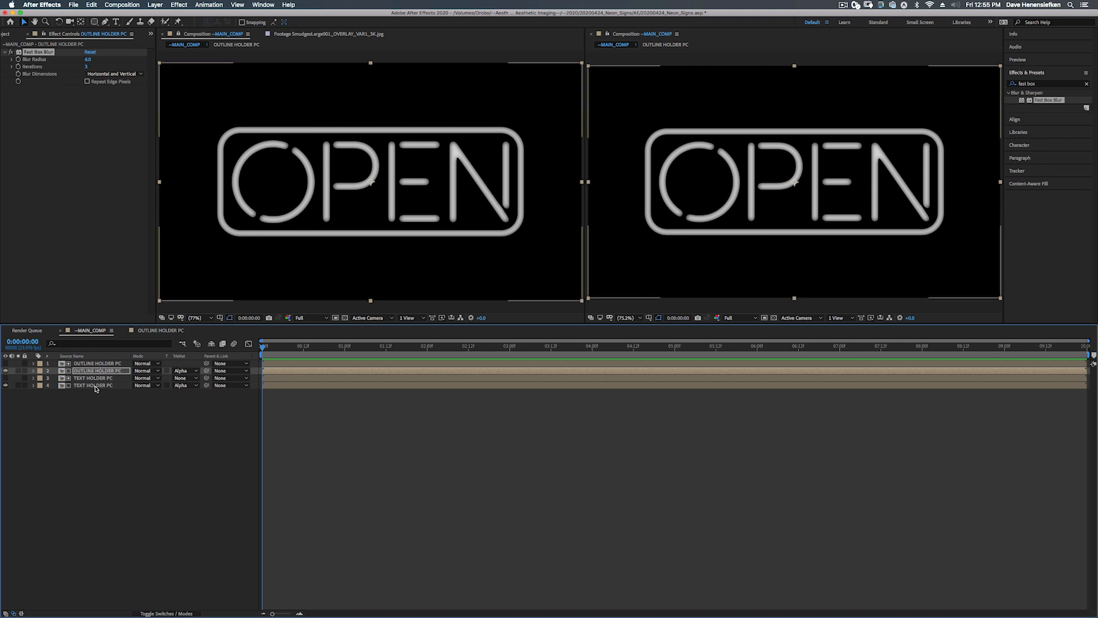
Try replacing the sign's text with NEON inside the TEXT HOLDER PC composition
double_click(96, 386)
double_click(336, 364)
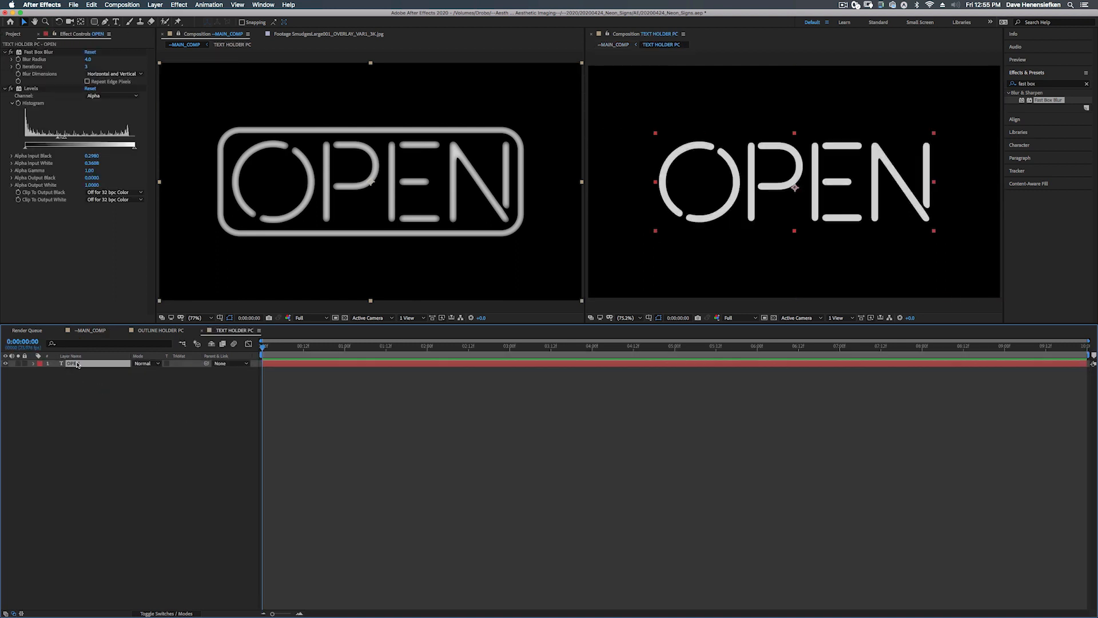
type("NEON")
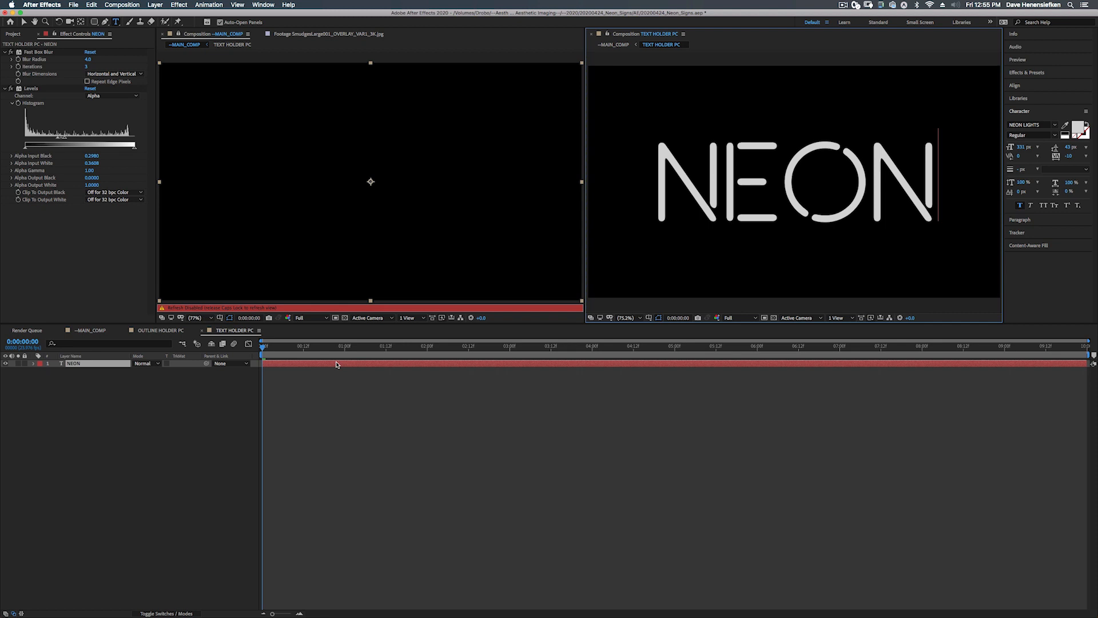
key("Caps_Lock")
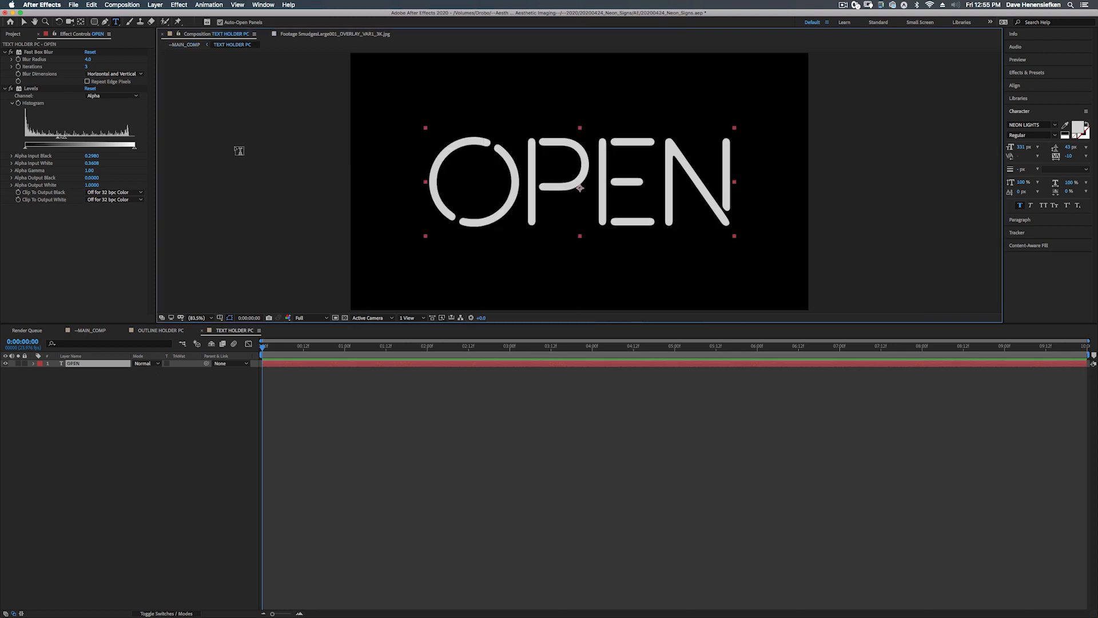
Open the TEXT HOLDER PC composition in its own viewer and dock it beside the main composition's viewer
left_click(182, 44)
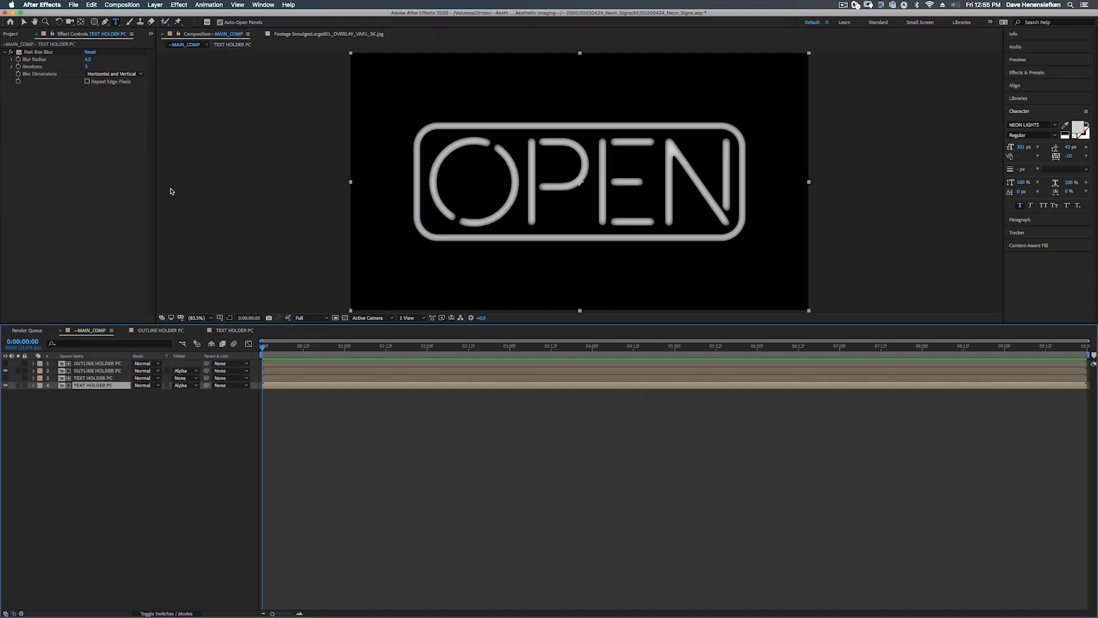
left_click(186, 39)
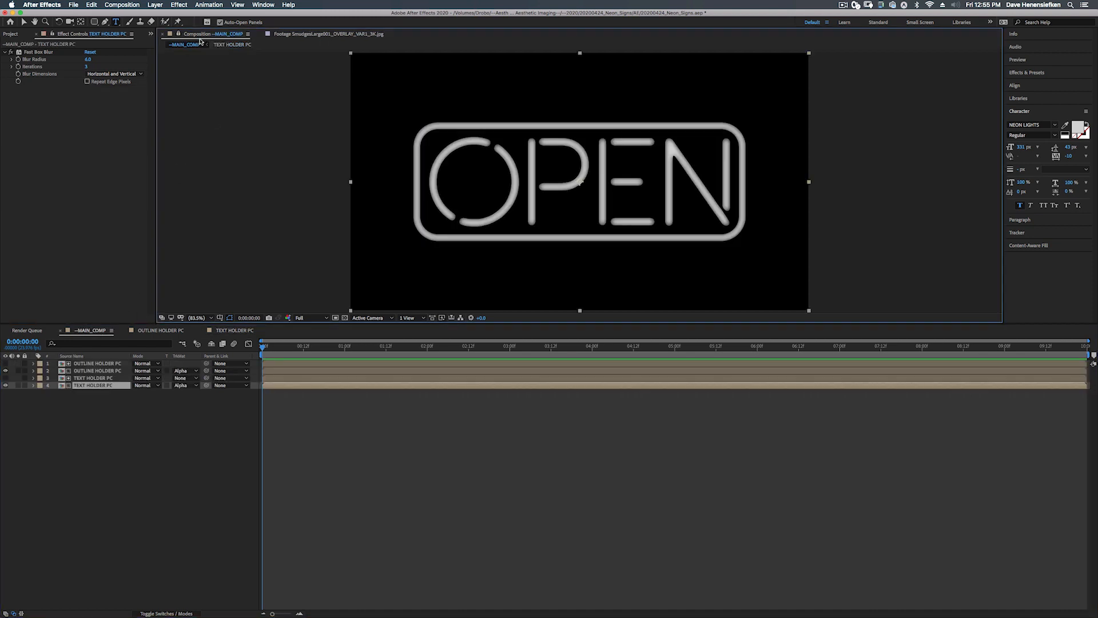
double_click(90, 386)
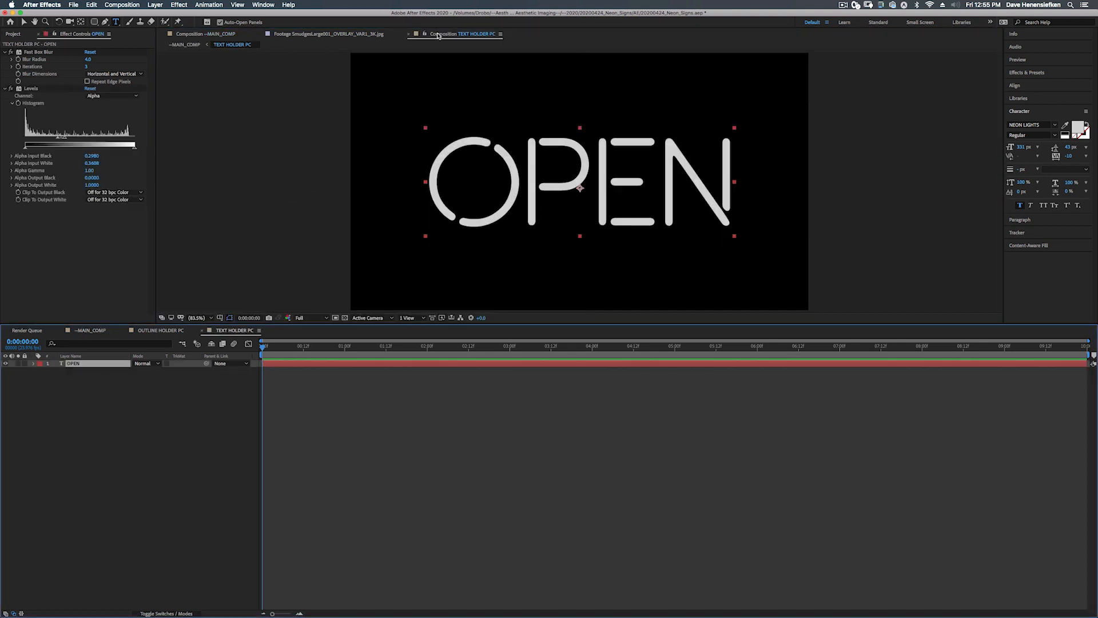
left_click_drag(438, 36, 989, 108)
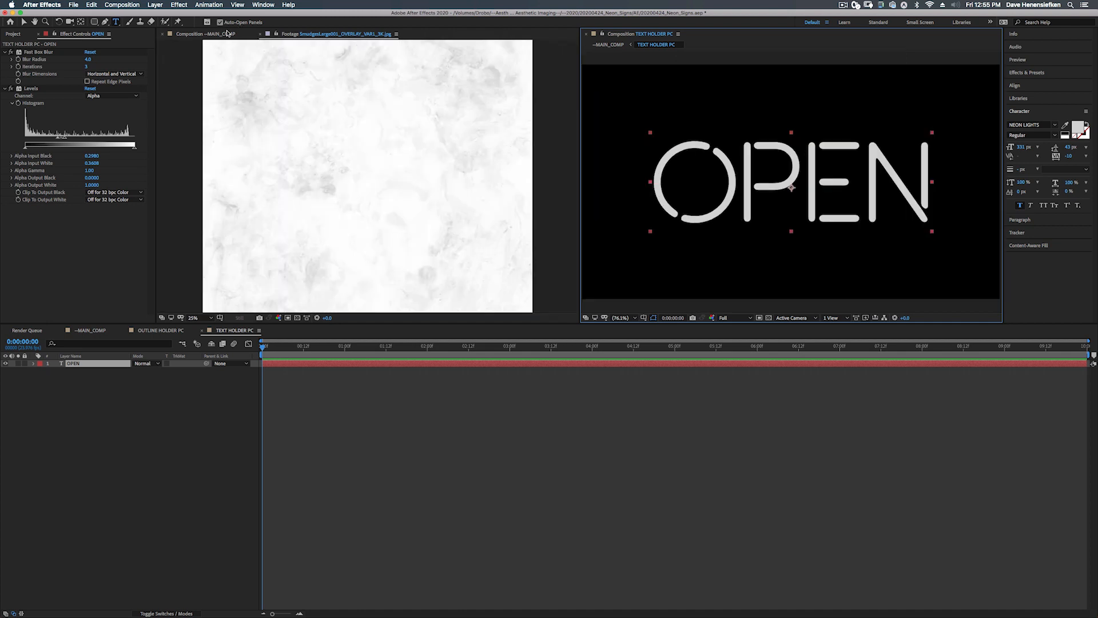
left_click(228, 33)
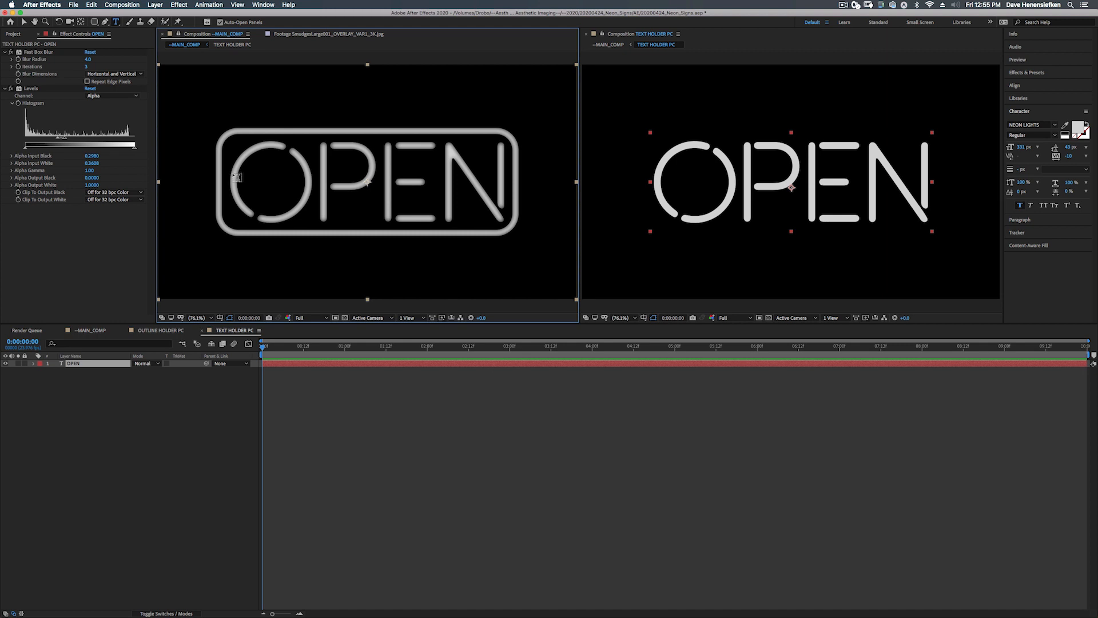
Close the extra viewer and the precomp timelines, leaving only the main composition open
left_click(587, 34)
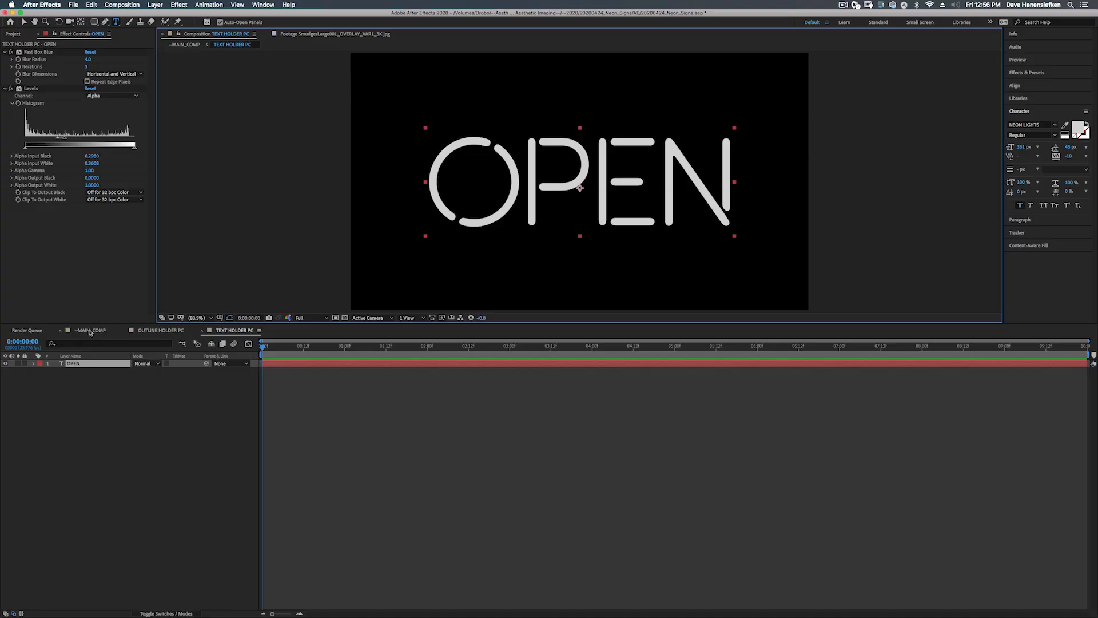
left_click(89, 331)
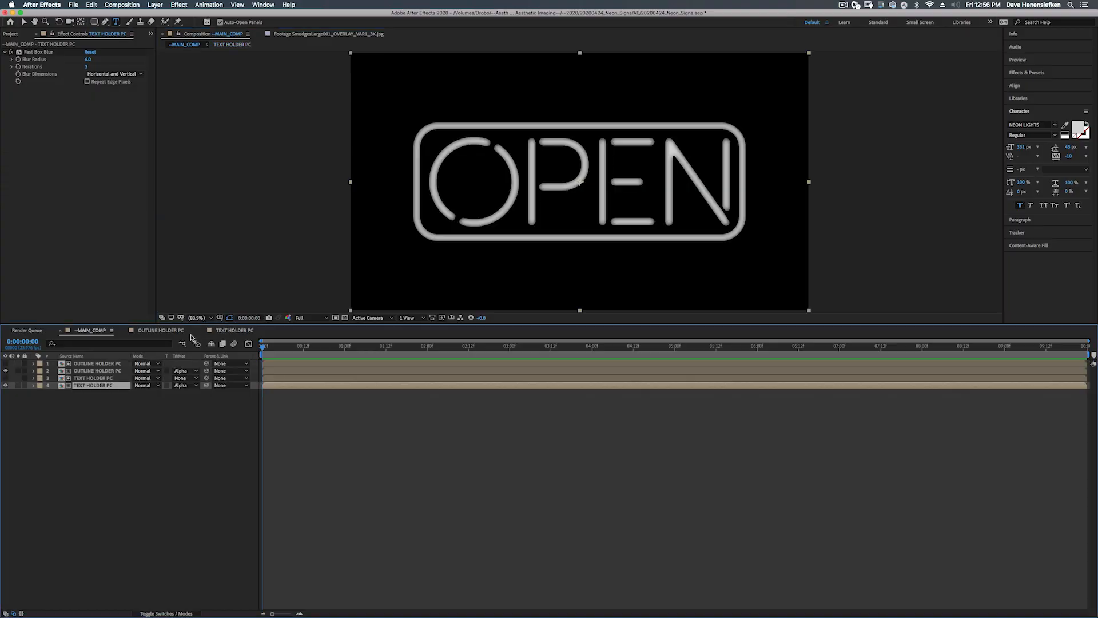
left_click(124, 332)
left_click(125, 332)
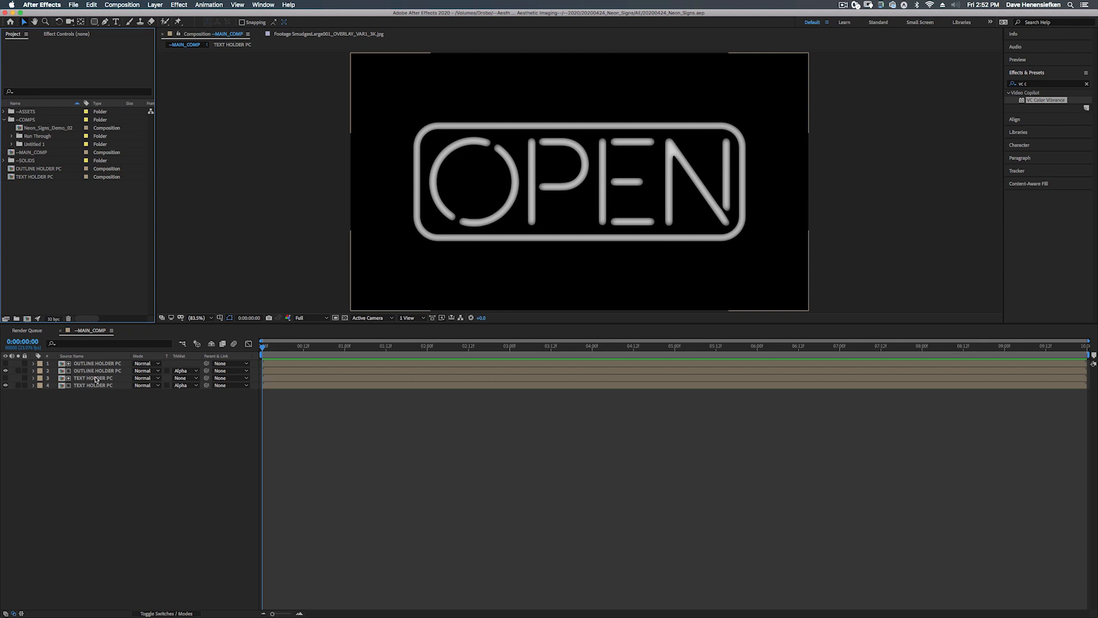
Pre-compose the two TEXT HOLDER PC layers into a new composition named TEXT HOLDER
left_click(95, 378)
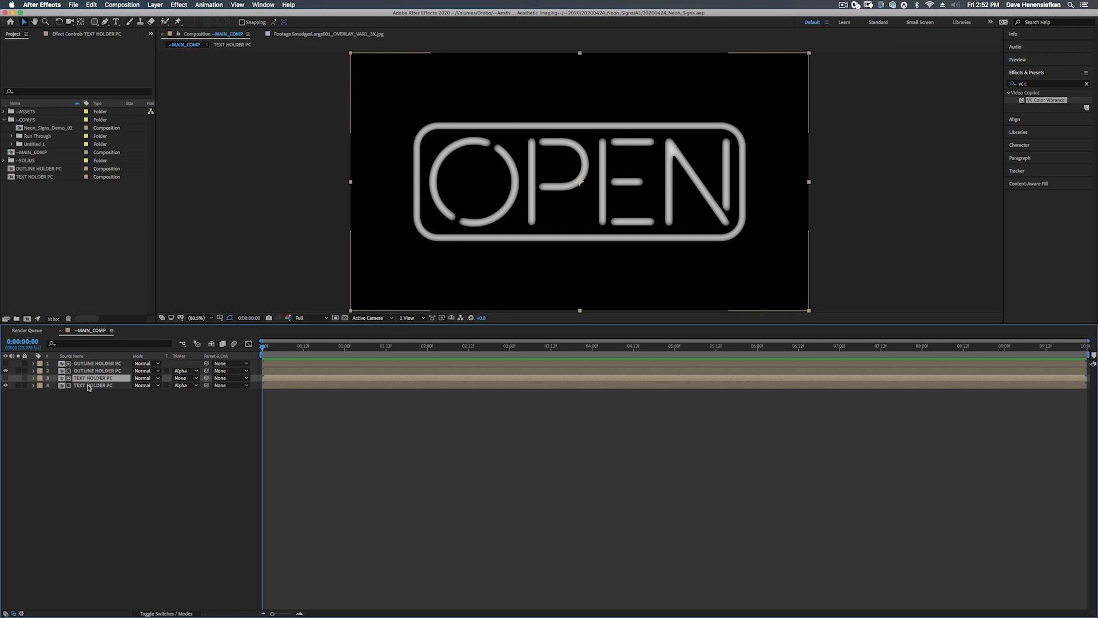
left_click(89, 386, "shift")
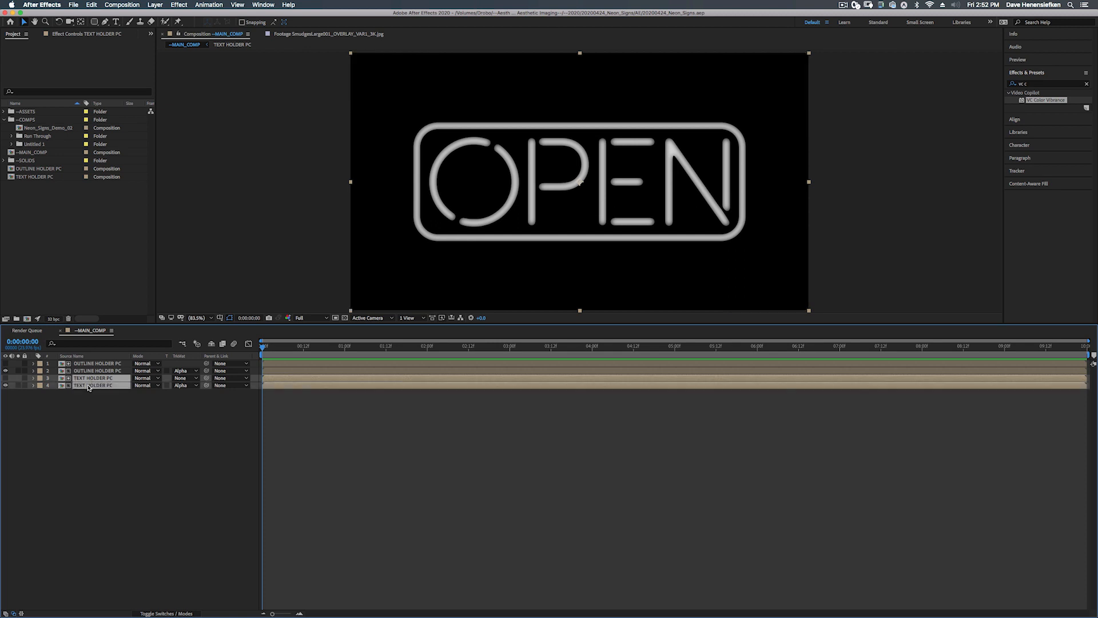
key("super+shift+c")
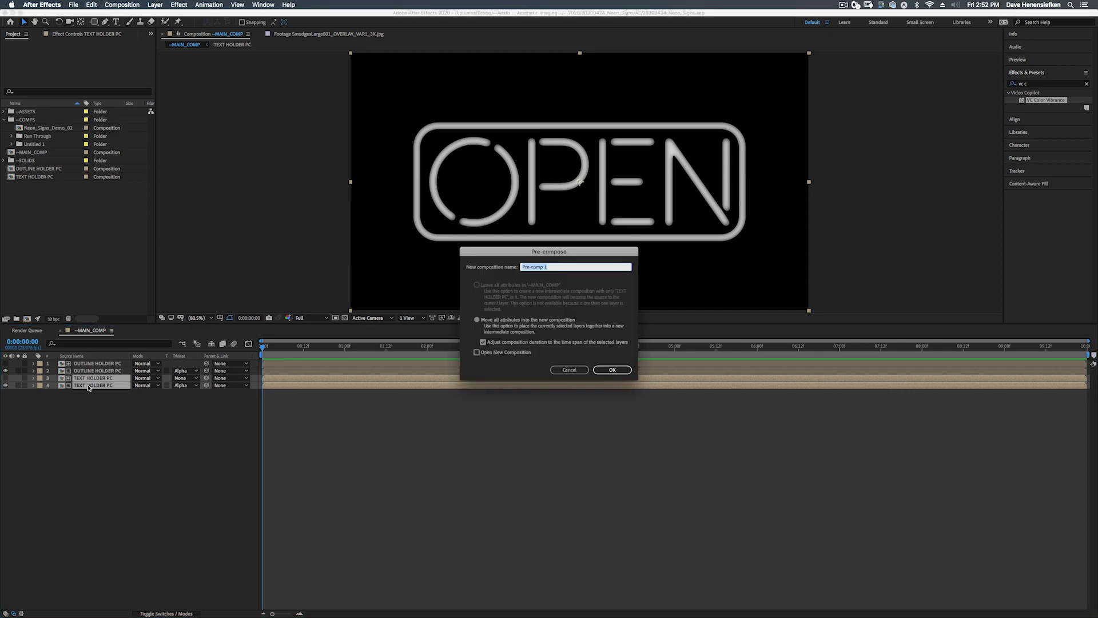
type("TEXT HOLDER")
key("Return")
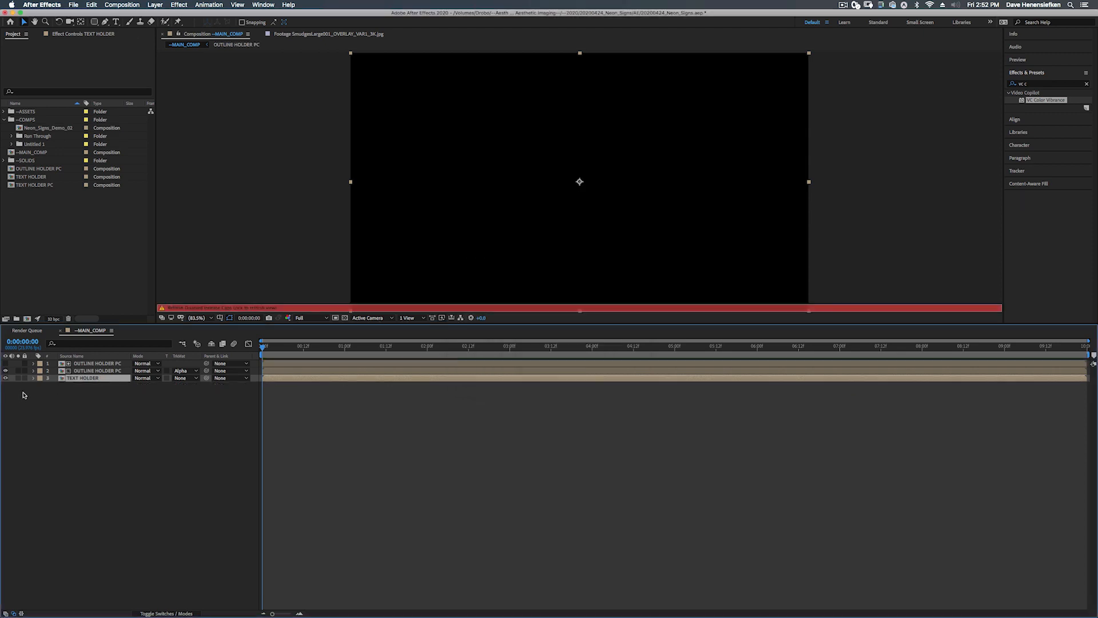
Pre-compose the two OUTLINE HOLDER PC layers into a new composition named OUTLINE HOLDER
left_click(85, 365)
left_click(87, 372, "shift")
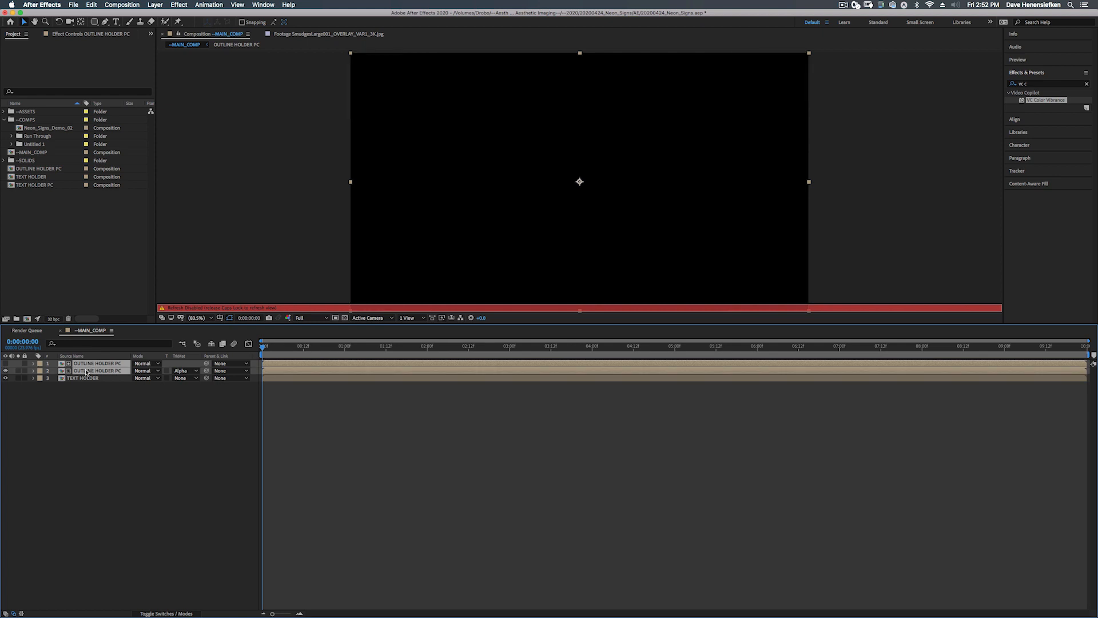
key("super+shift+c")
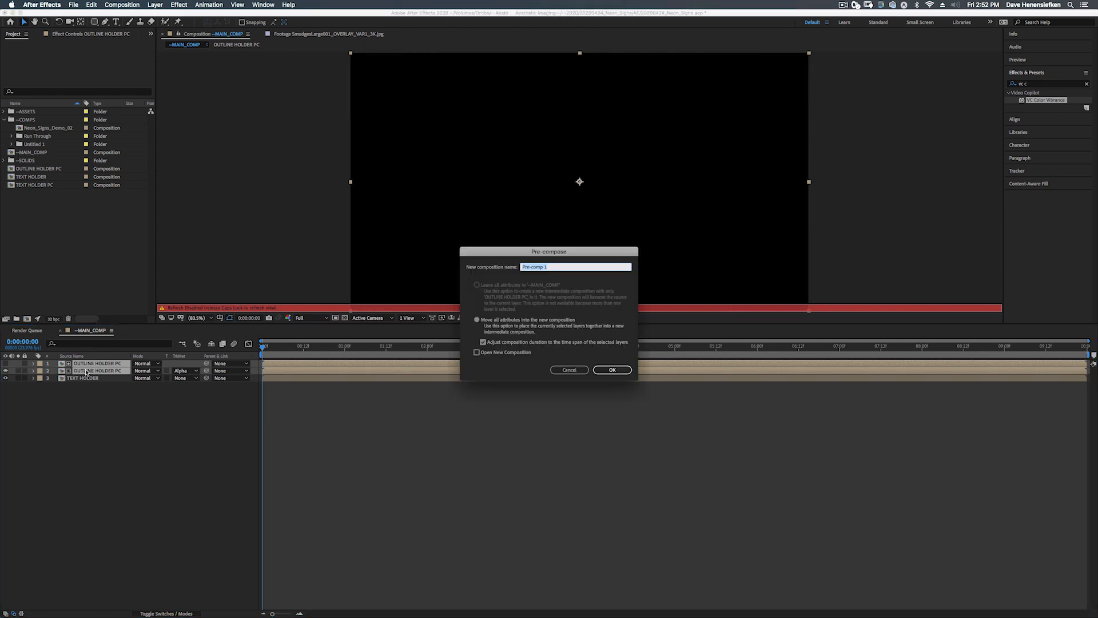
type("OUTLINE HOLDER")
key("Return")
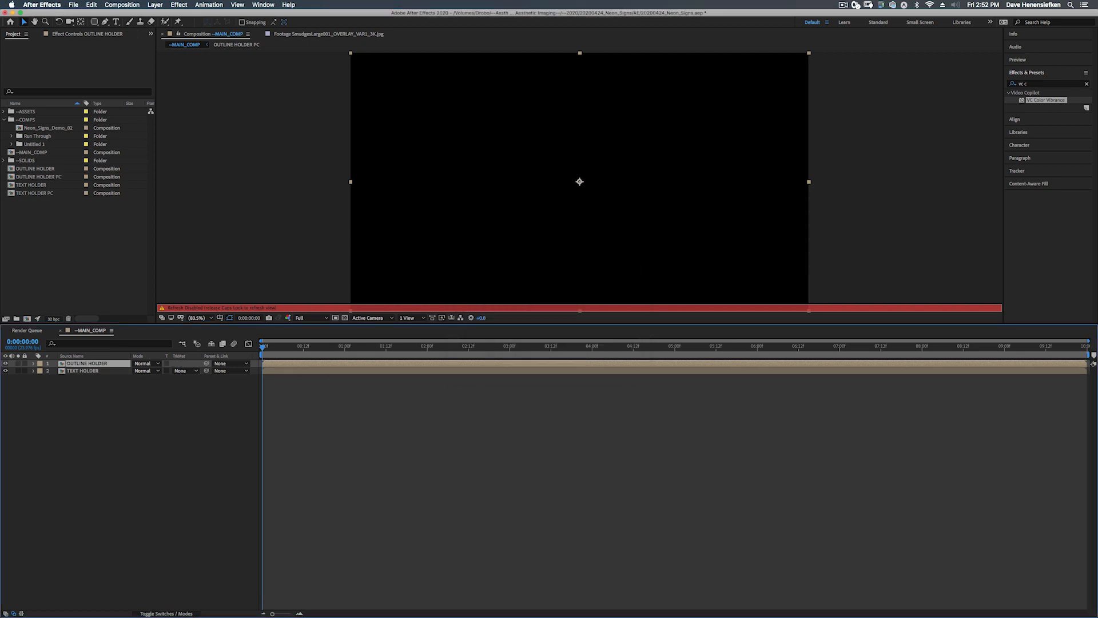
Pre-compose the OUTLINE HOLDER and TEXT HOLDER layers into a new composition named SIGN HOLDER
key("Caps_Lock")
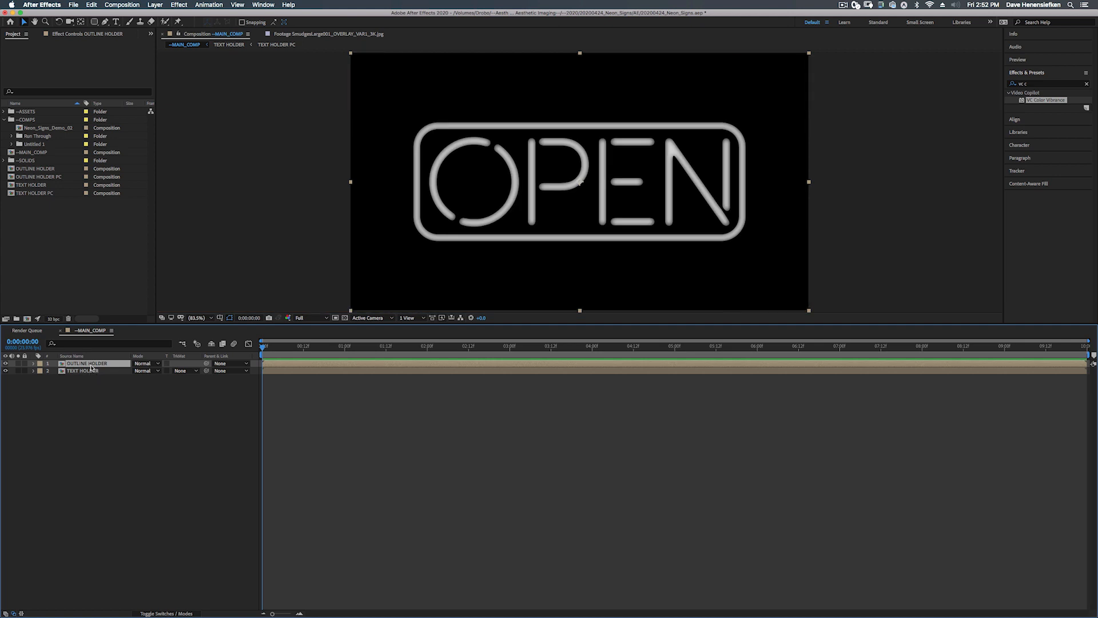
left_click(89, 371, "shift")
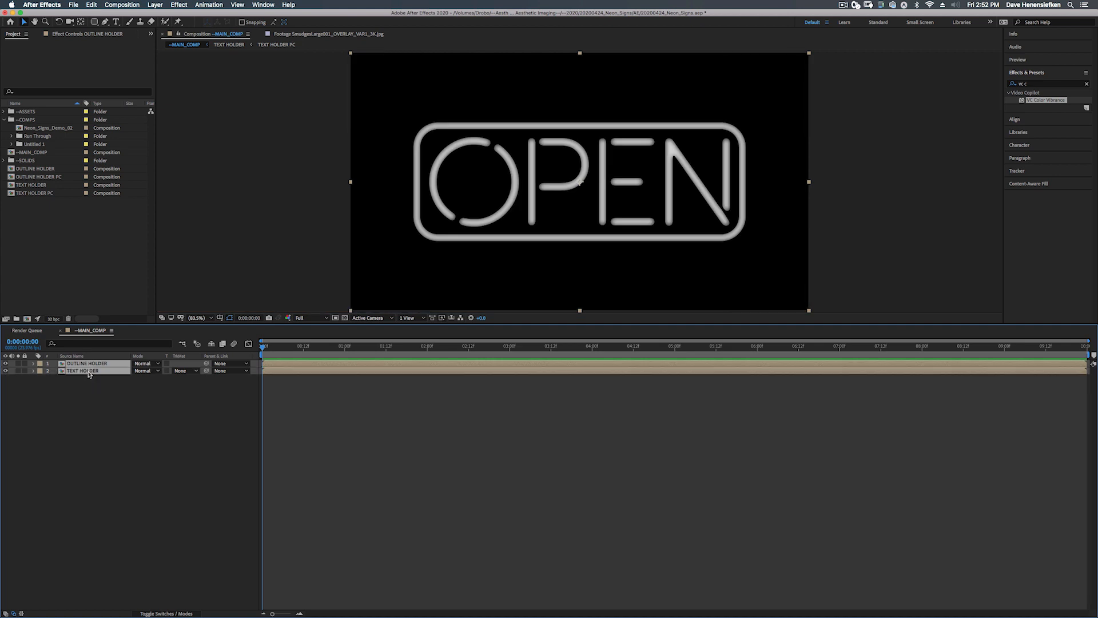
key("super+shift+c")
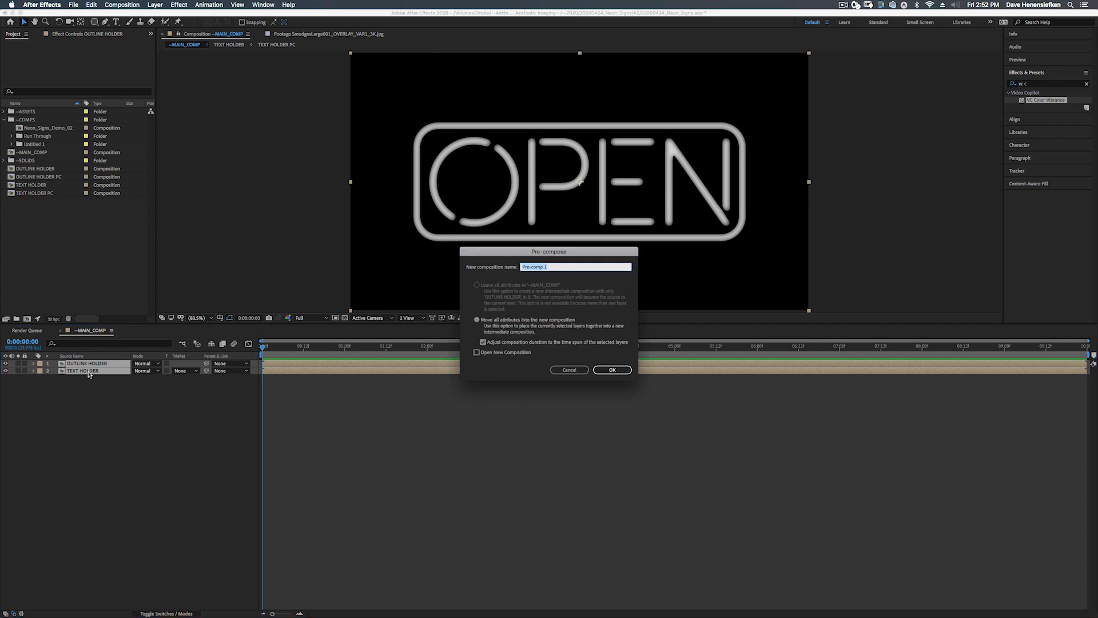
type("SIGN HOLDER")
key("Return")
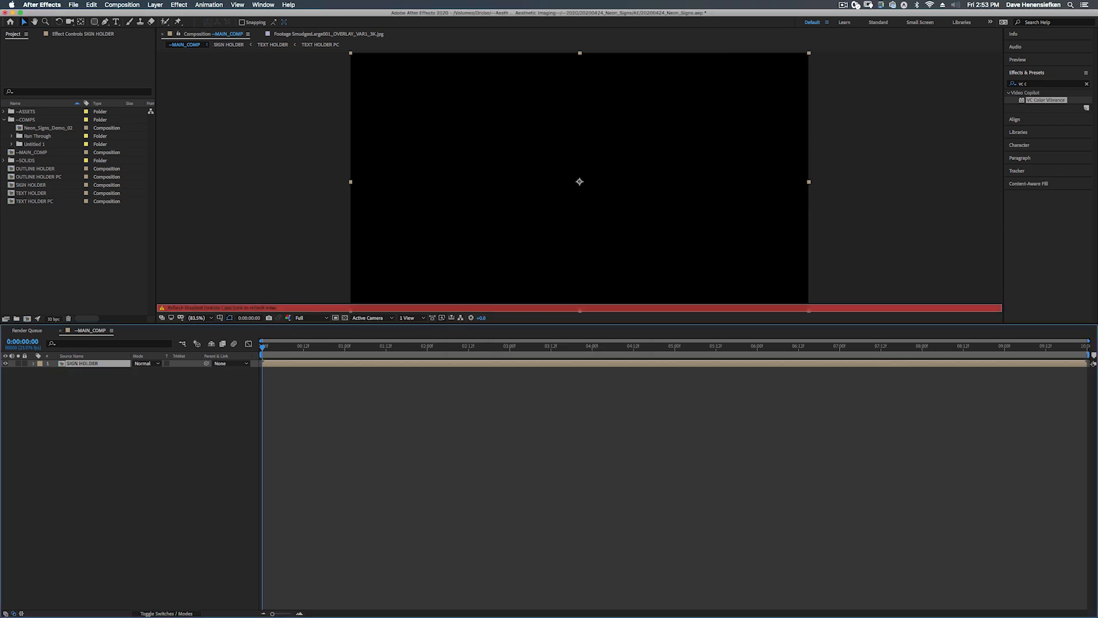
key("Caps_Lock")
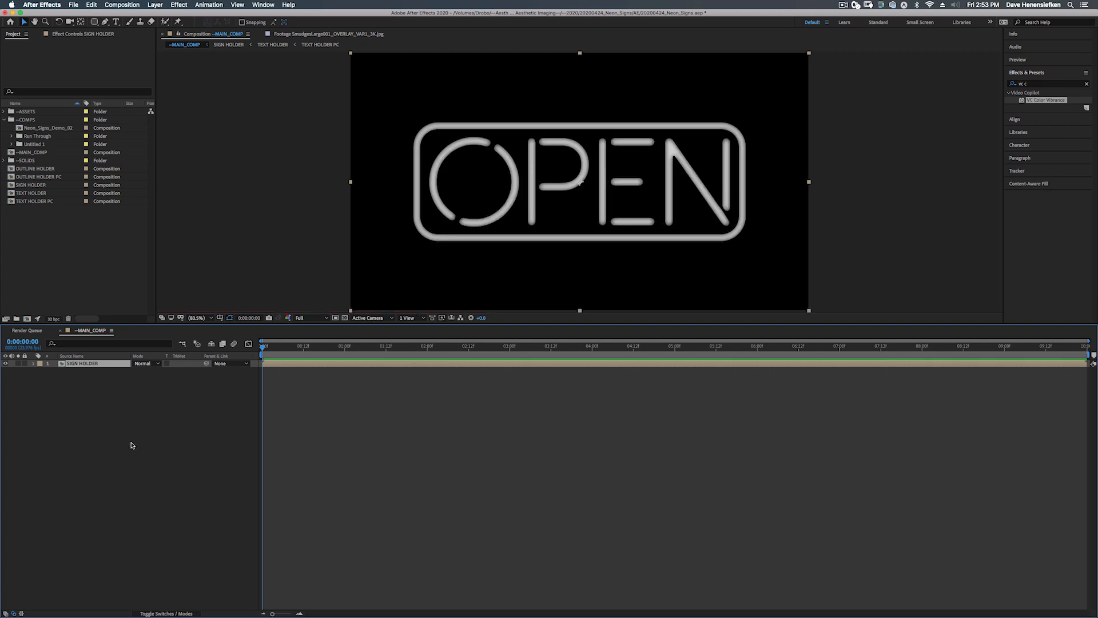
Inside the SIGN HOLDER composition, add the expression wiggle(14,20) to the TEXT HOLDER layer's opacity
double_click(86, 364)
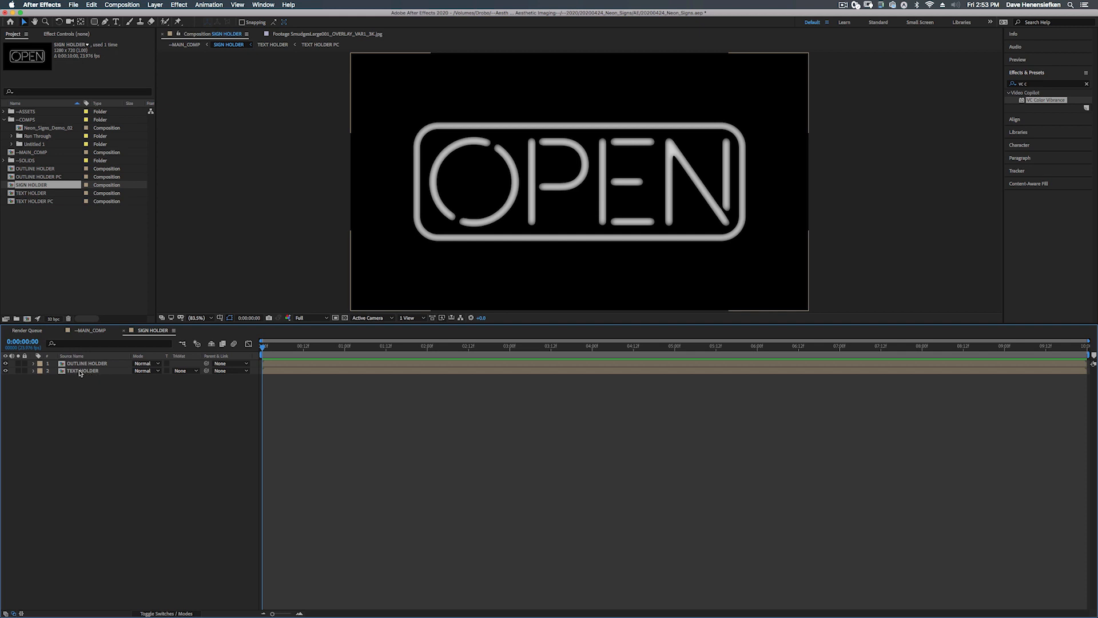
left_click(80, 372)
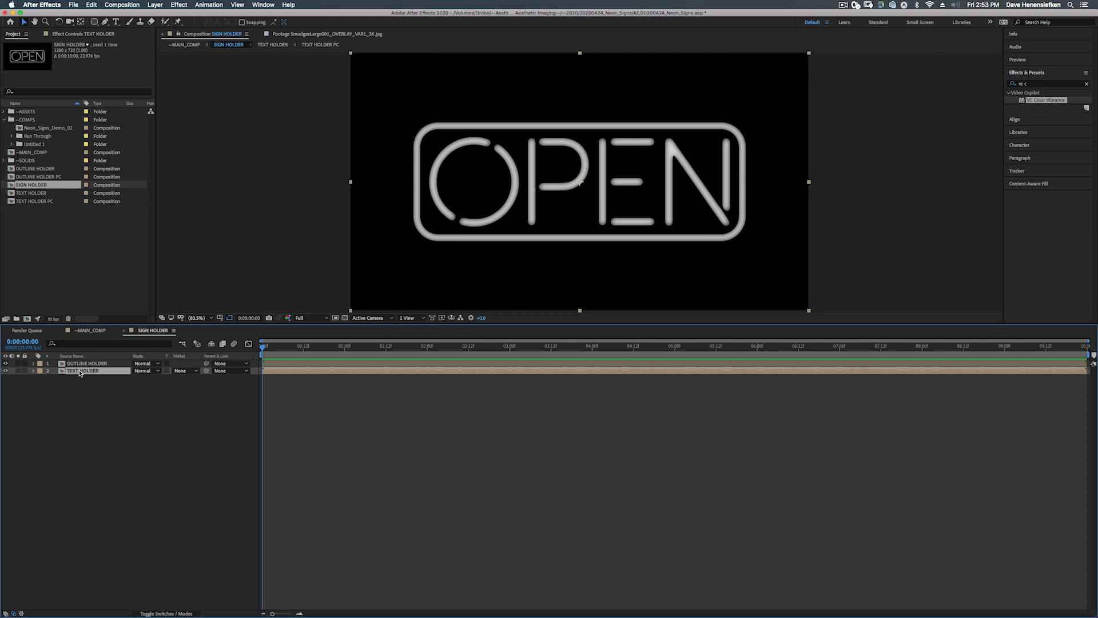
key("t")
left_click(56, 378, "alt")
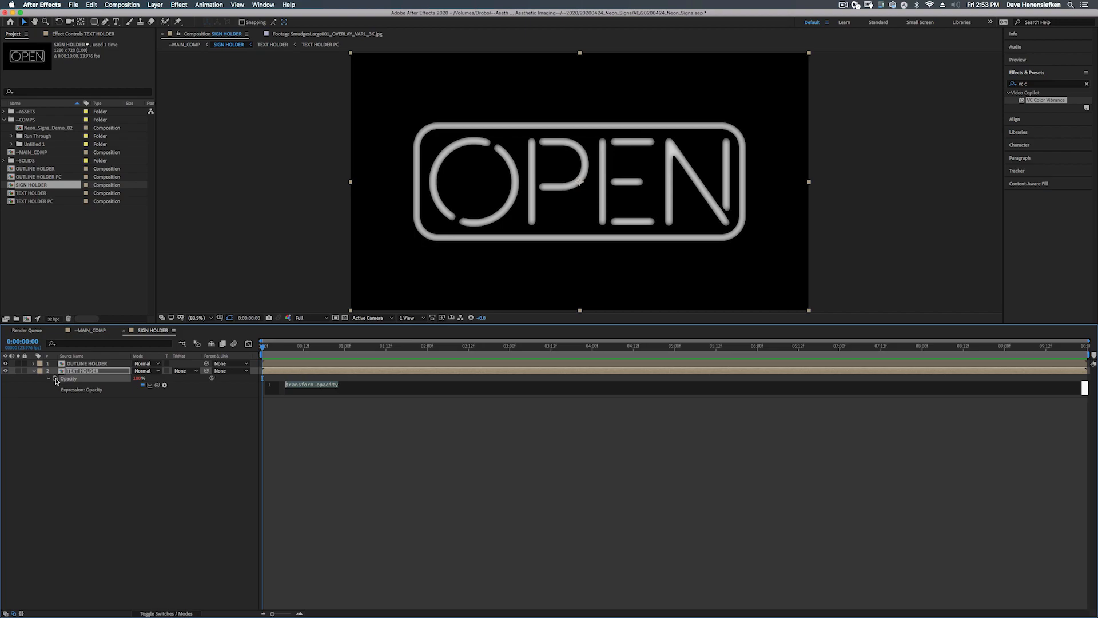
type("wiggle")
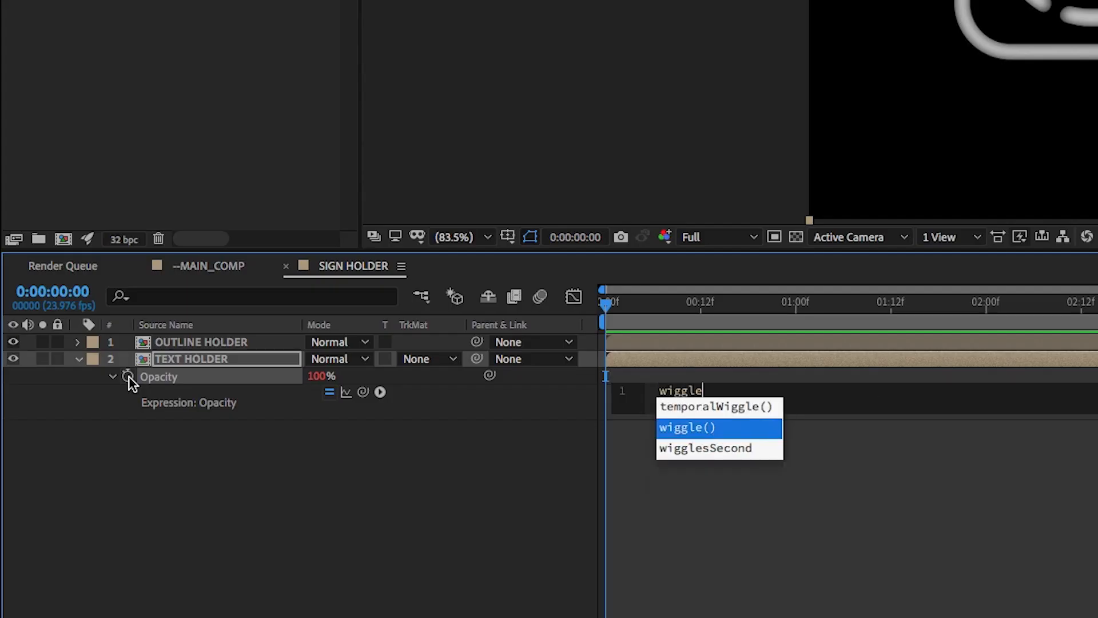
key("Return")
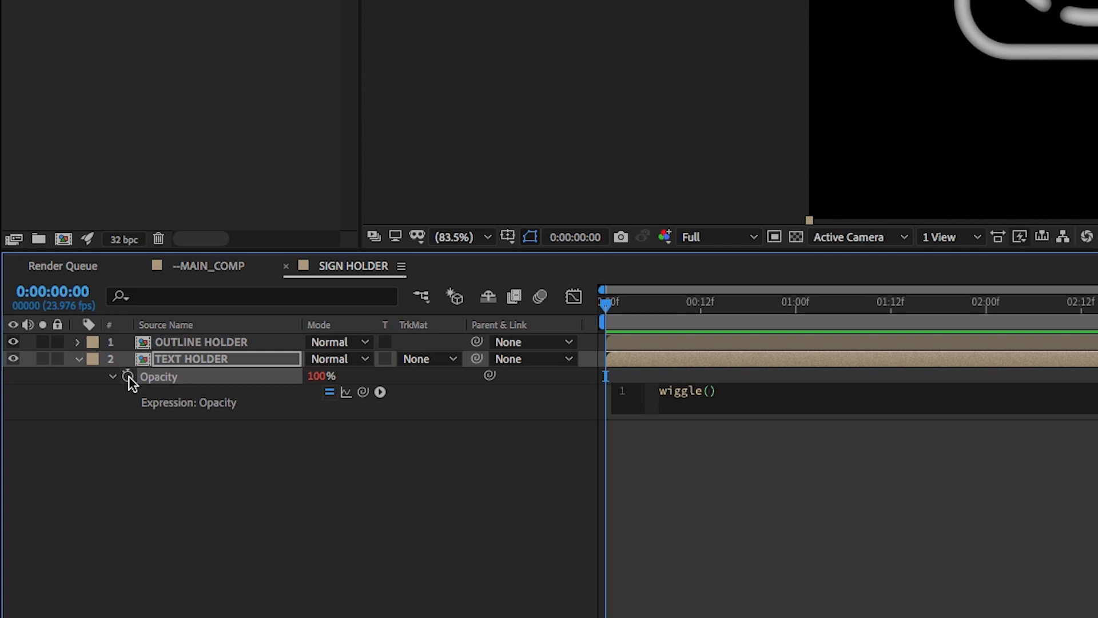
type("14,")
type("20")
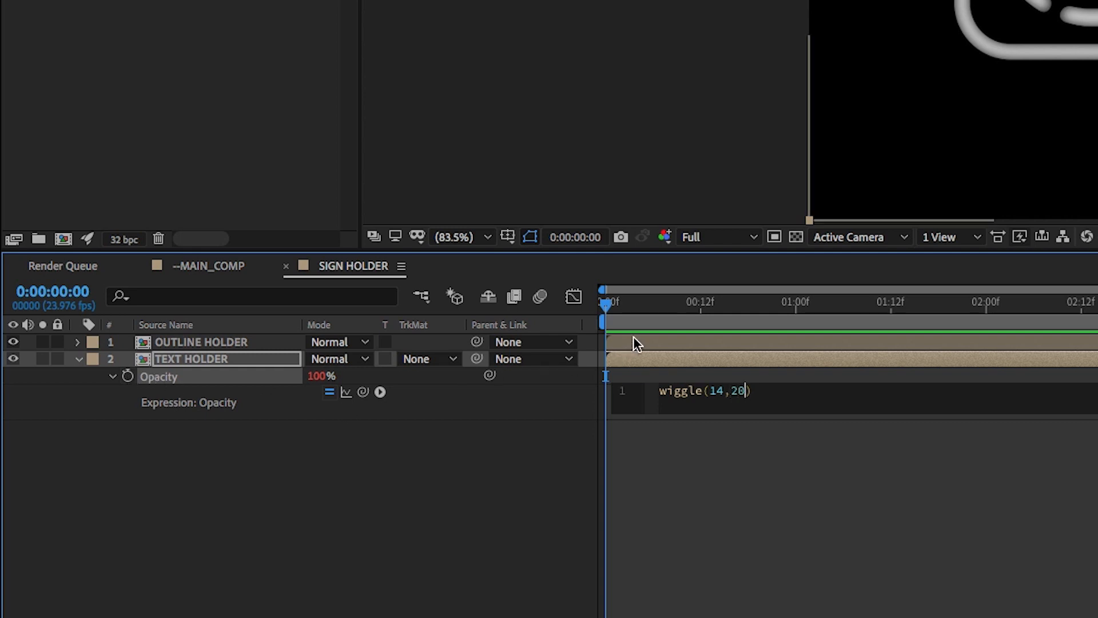
left_click(739, 517)
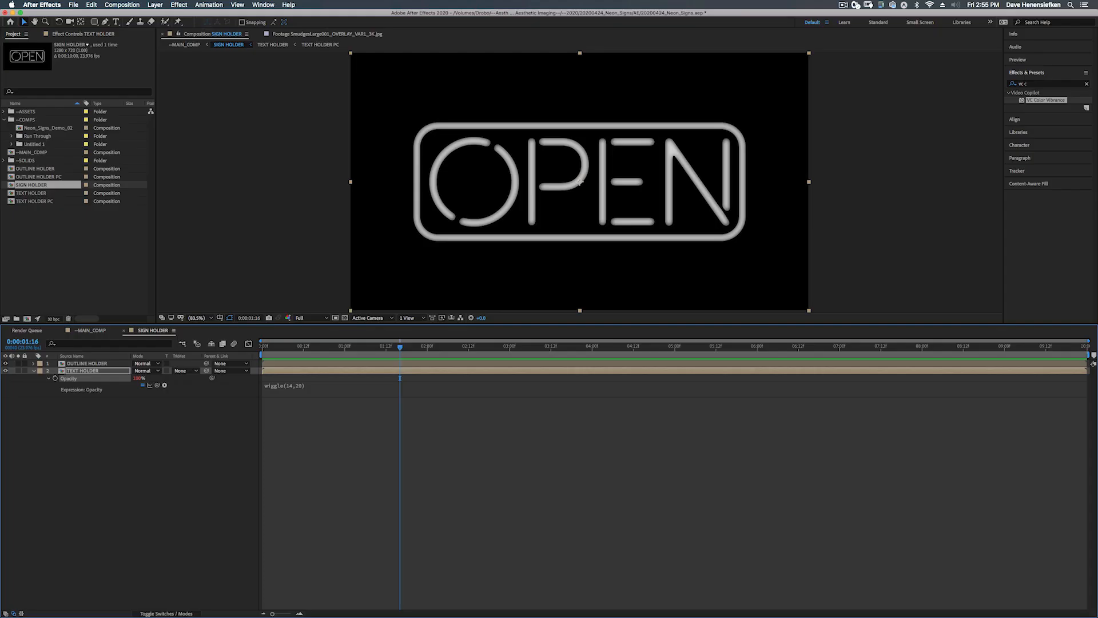
left_click(33, 371)
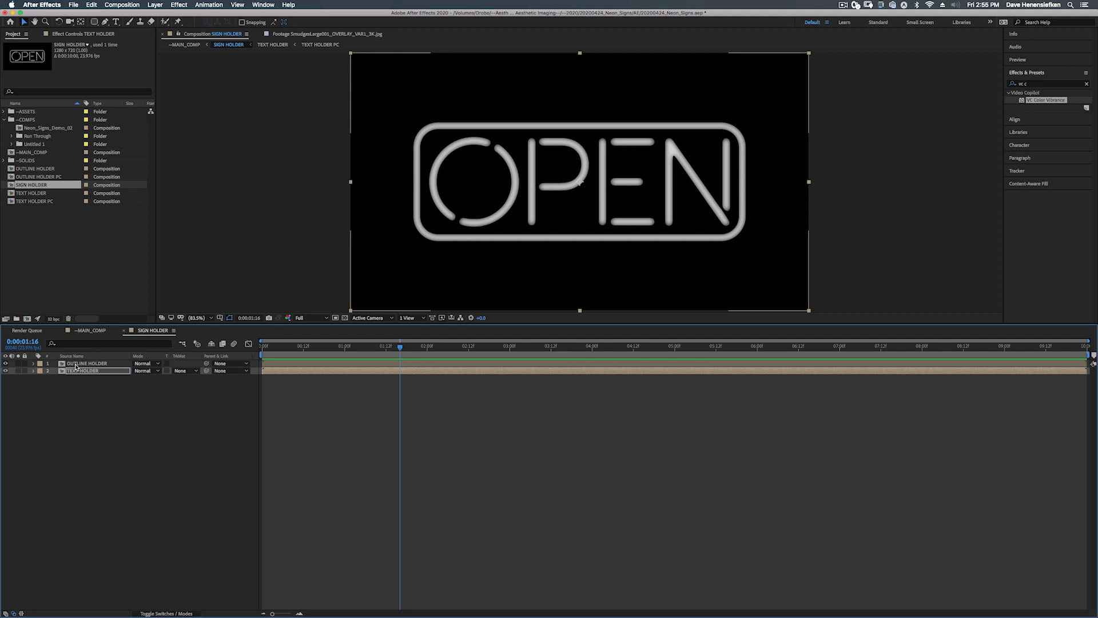
Add the expression wiggle(12,25) to the OUTLINE HOLDER layer's opacity
left_click(75, 364)
key("t")
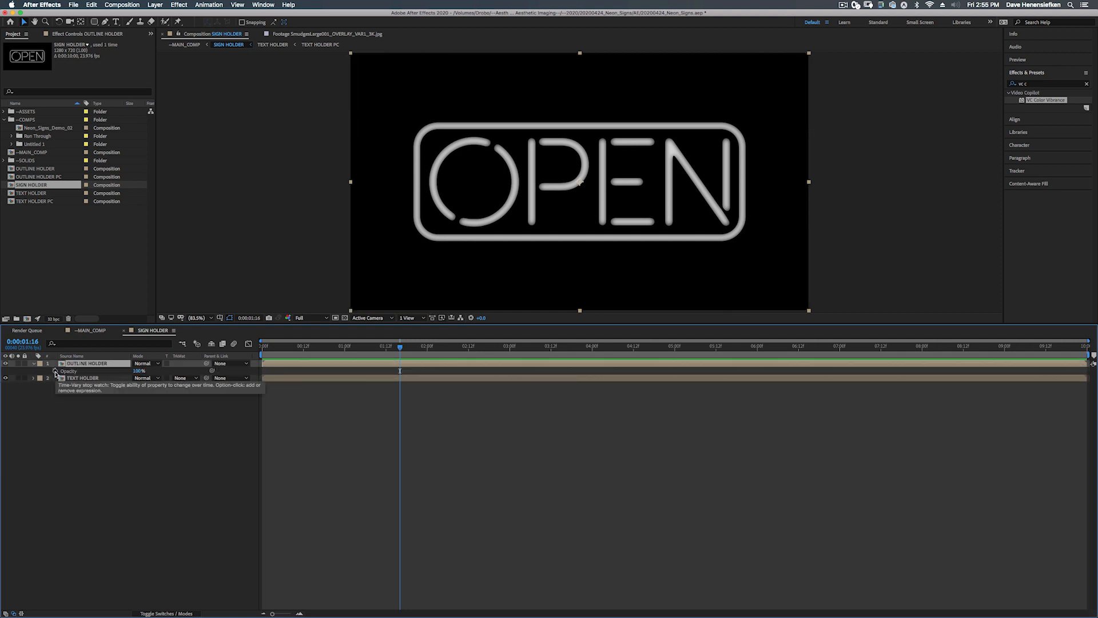
left_click(56, 371, "alt")
type("wiggle")
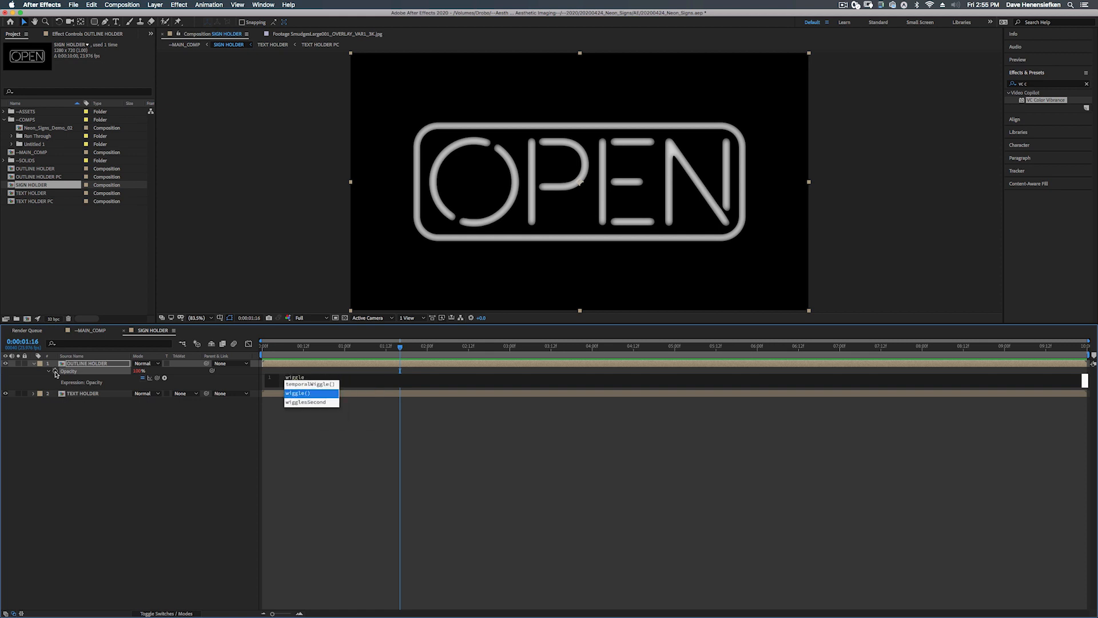
key("Return")
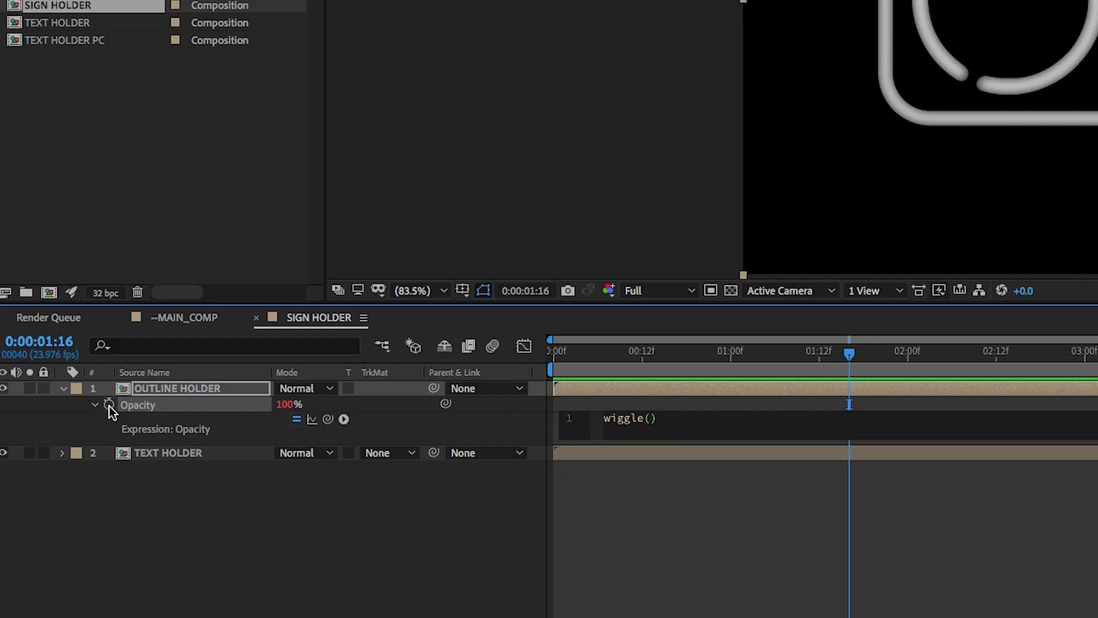
type("12,25")
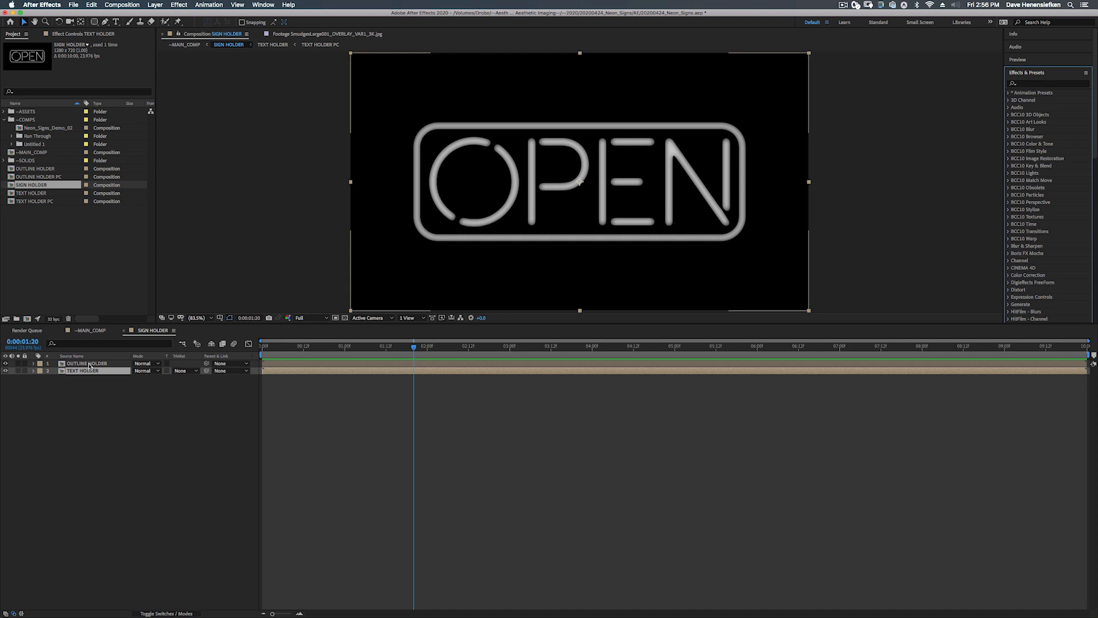
Find the VC Color Vibrance effect and apply it to the TEXT HOLDER layer
left_click(1035, 85)
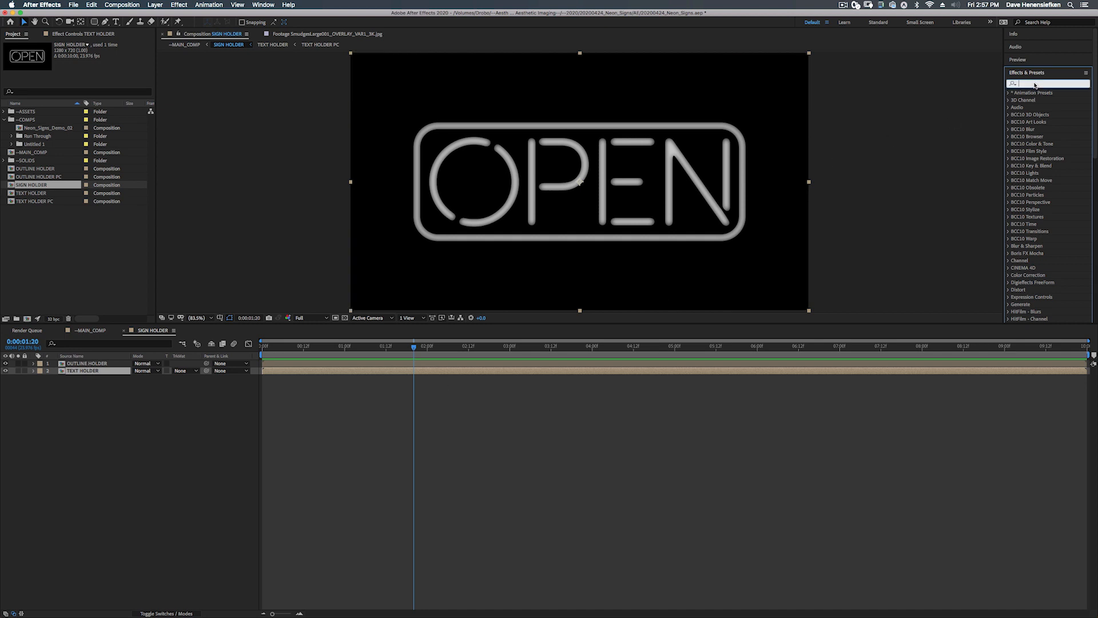
type("vc")
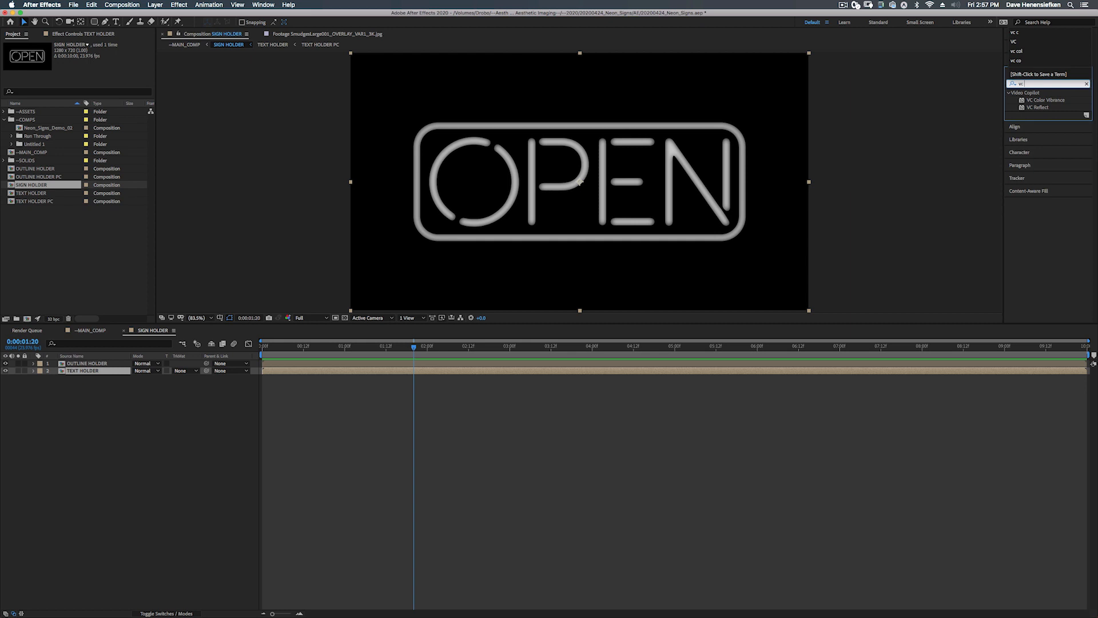
type(" colo")
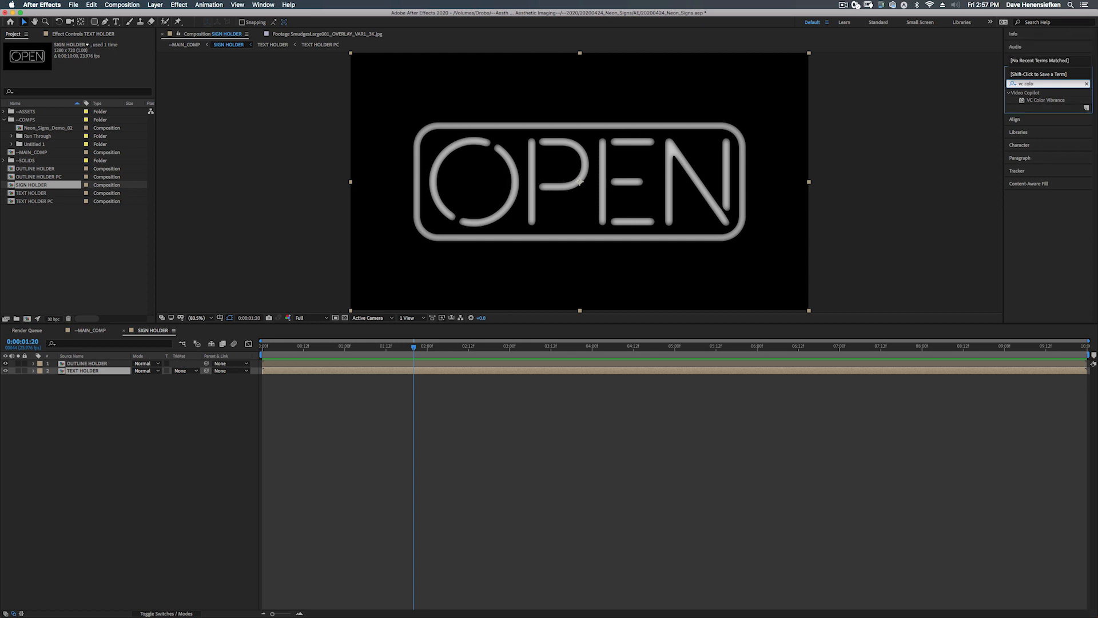
left_click(1021, 97)
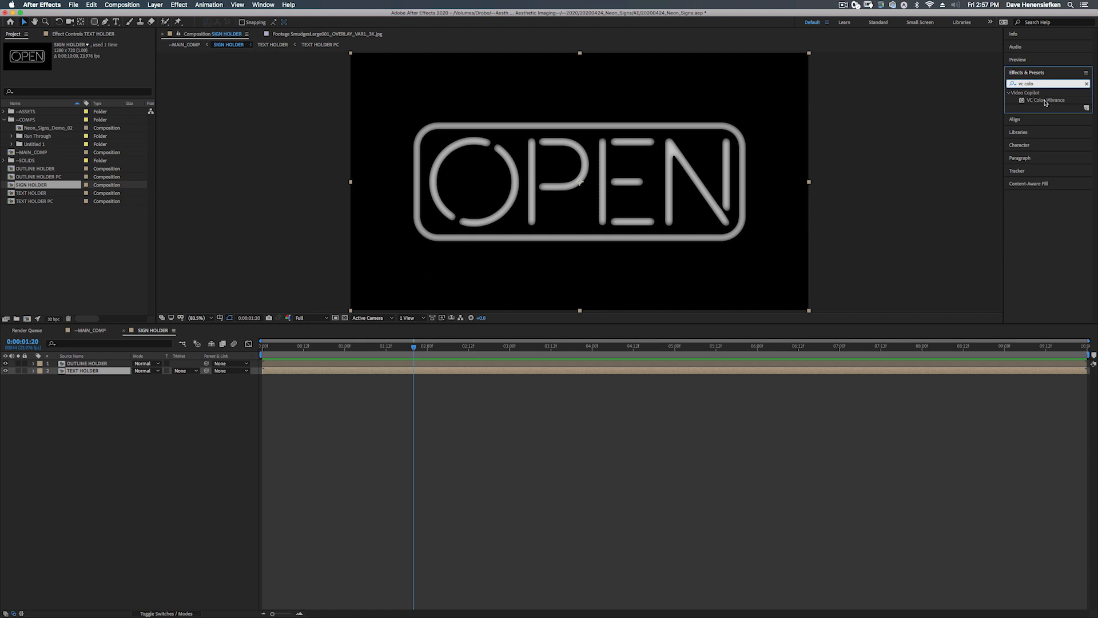
left_click(1045, 102)
left_click_drag(1045, 102, 81, 372)
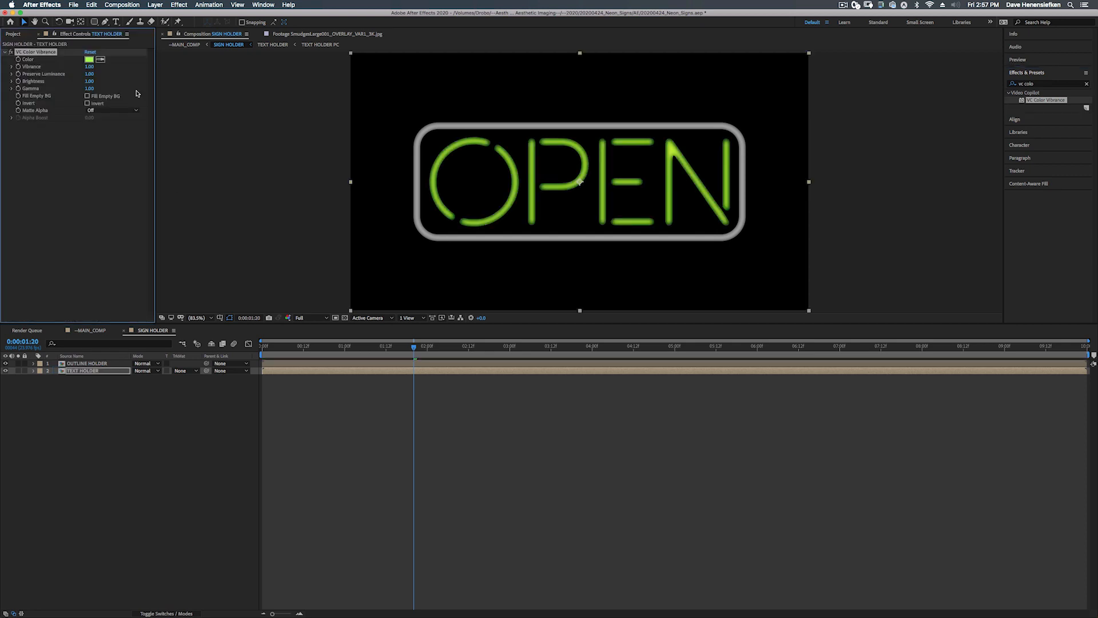
Set the text layer's Color Vibrance color to pure red, FF0000
left_click(89, 59)
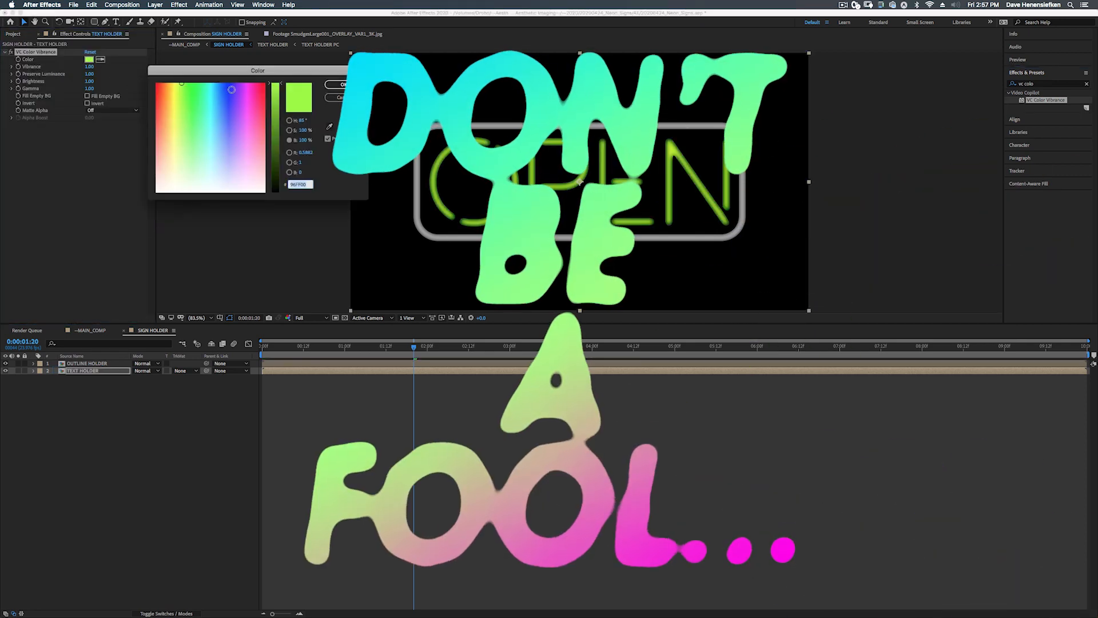
left_click_drag(171, 84, 127, 81)
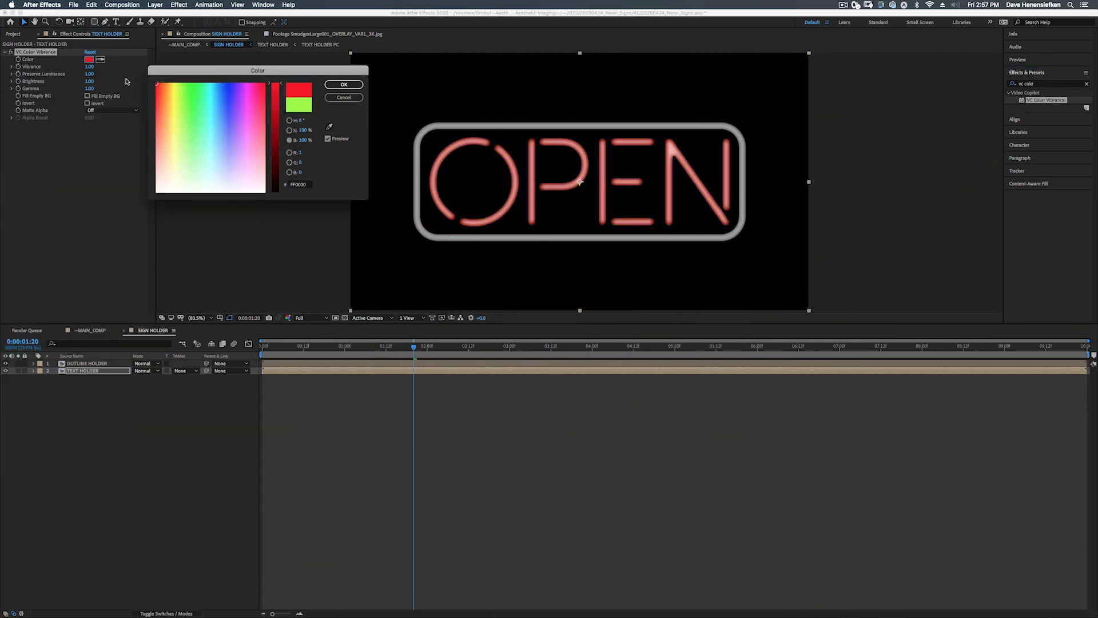
left_click(342, 84)
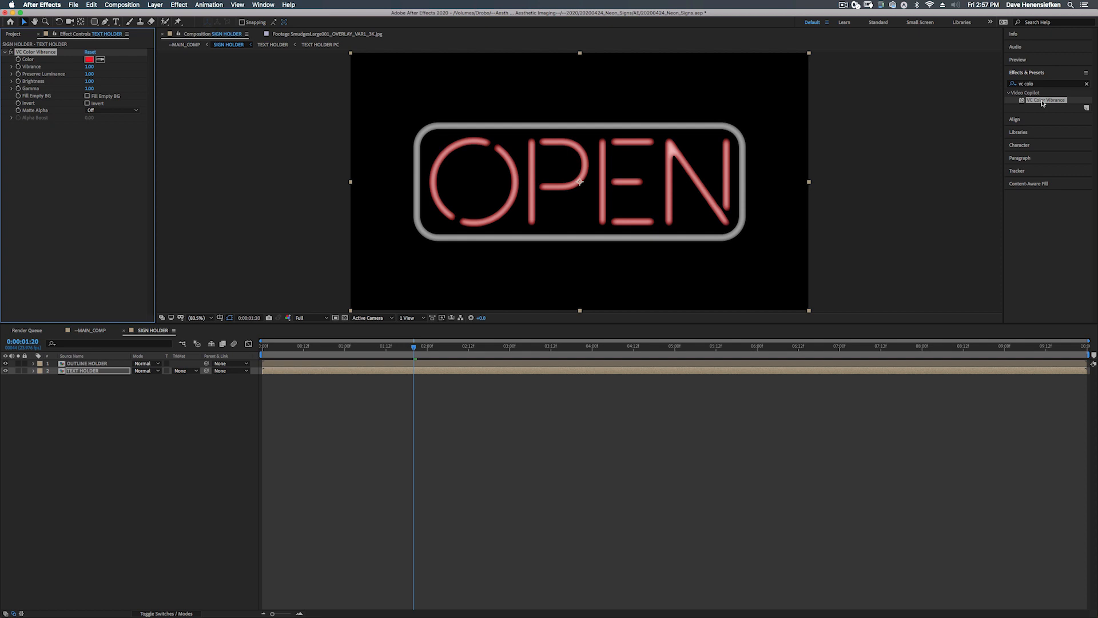
Apply VC Color Vibrance to the OUTLINE HOLDER layer and set its color to blue, 009BFF
left_click_drag(1043, 103, 89, 365)
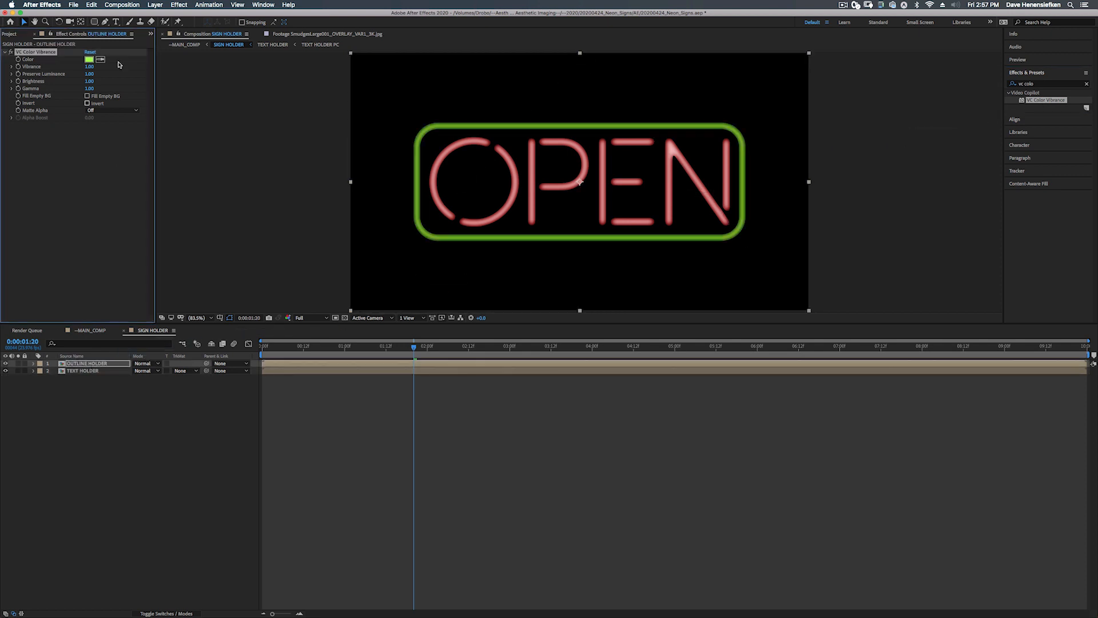
left_click(89, 59)
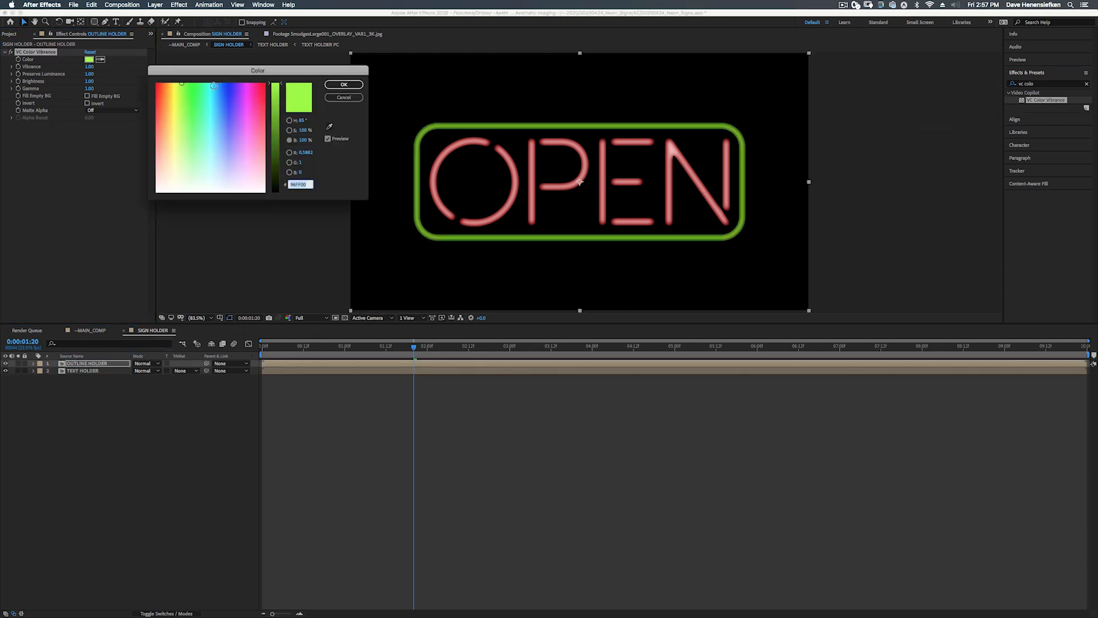
left_click_drag(217, 84, 217, 79)
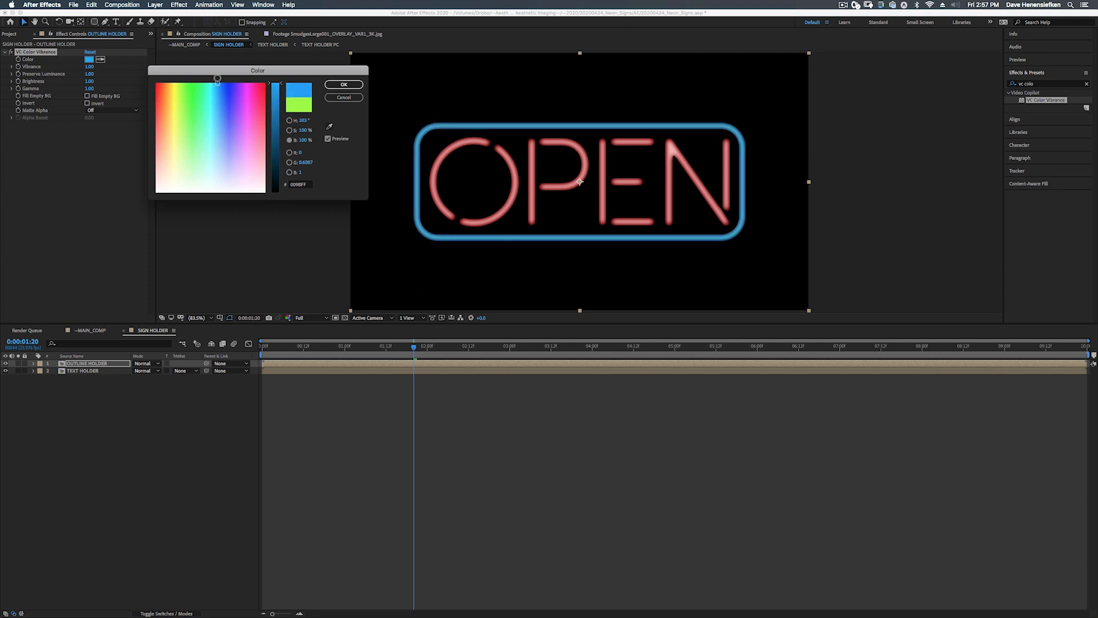
left_click(344, 84)
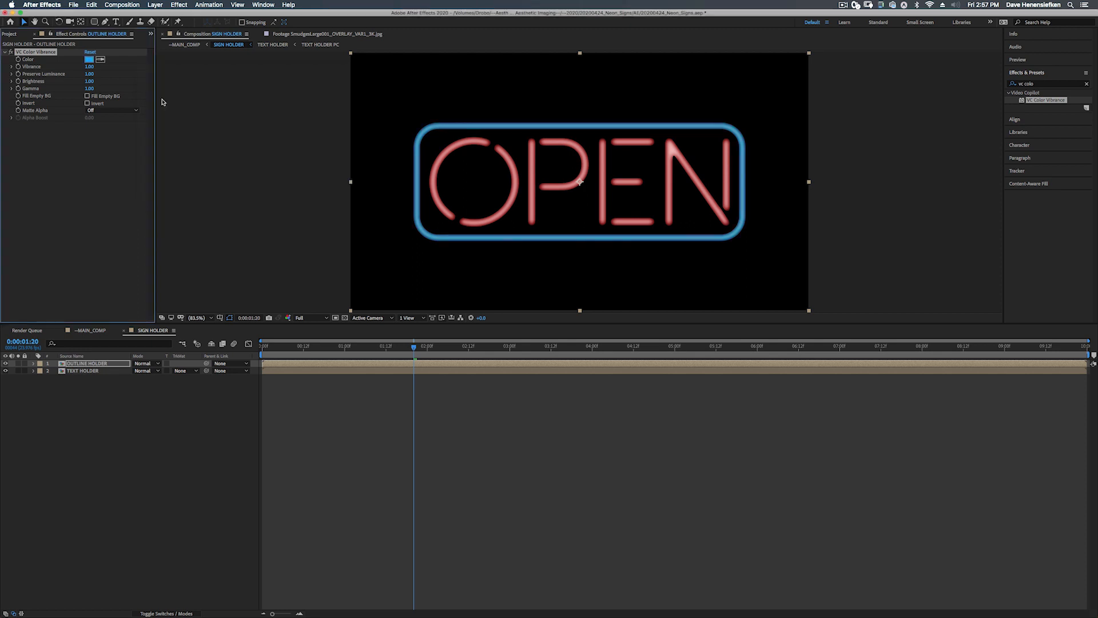
Examine the CONTROLS null and its Text Color and Outline Color controls in the finished sign's Comp 1, then return to the main composition
left_click(97, 330)
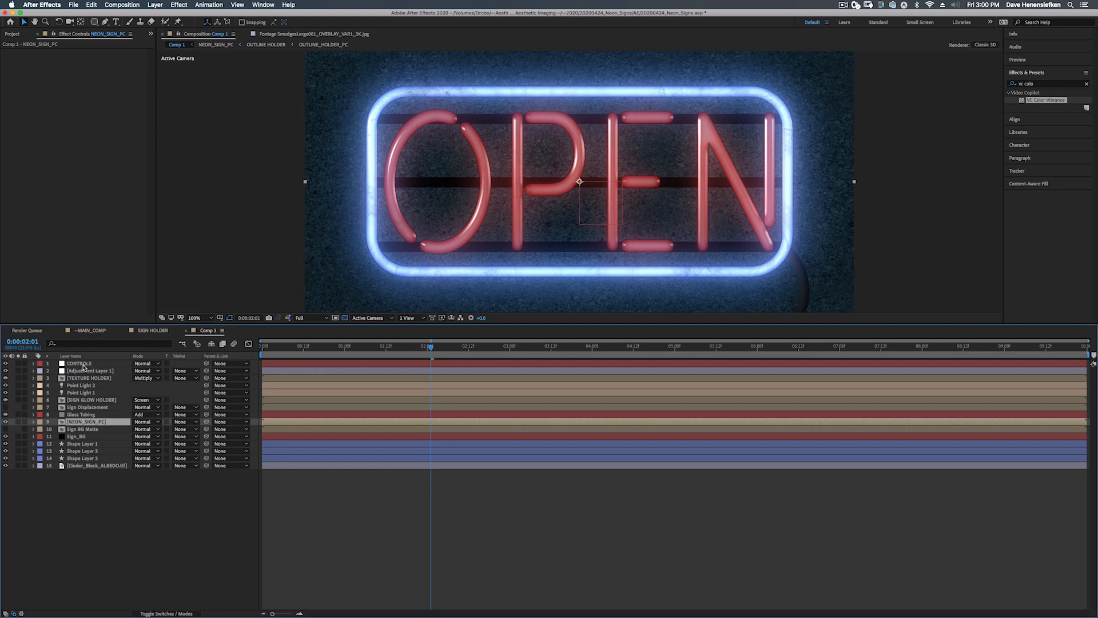
left_click(82, 364)
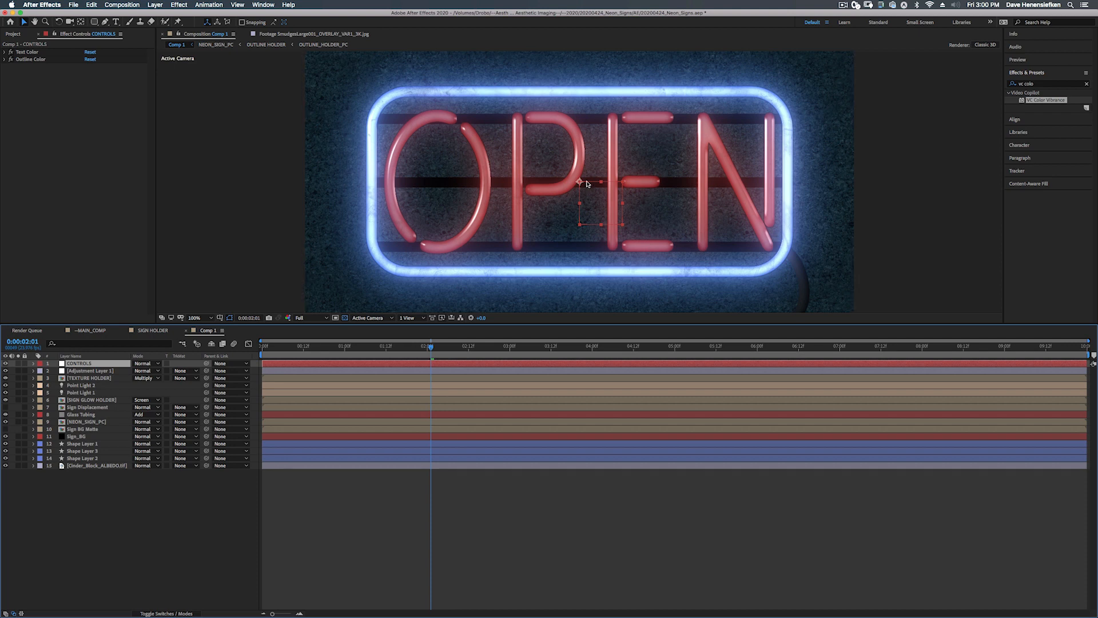
left_click_drag(588, 183, 608, 197)
key("super+z")
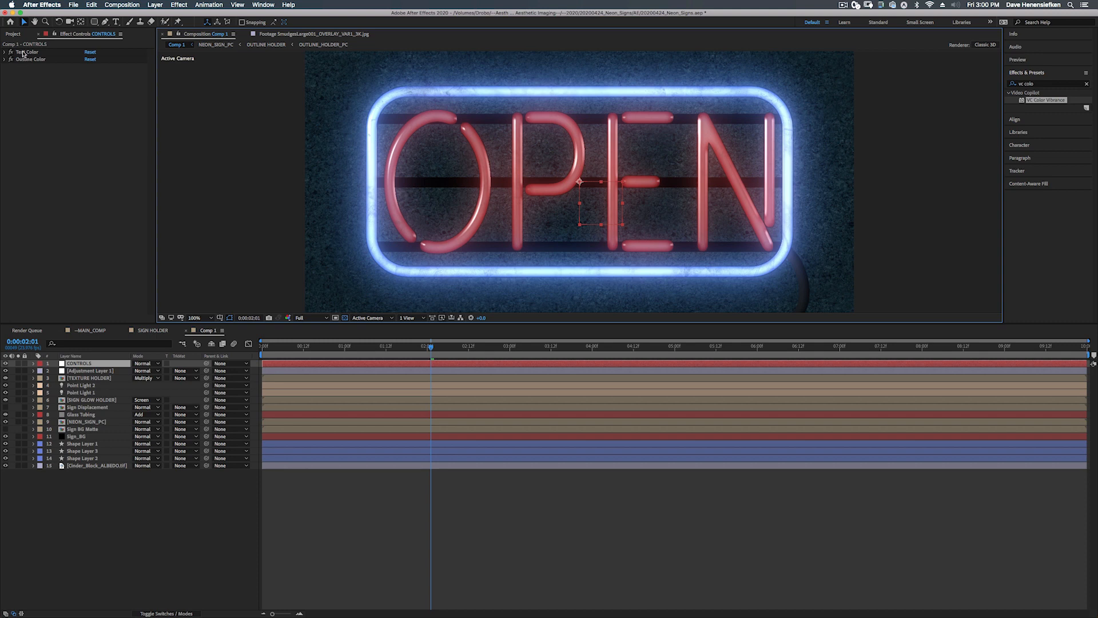
left_click(186, 330)
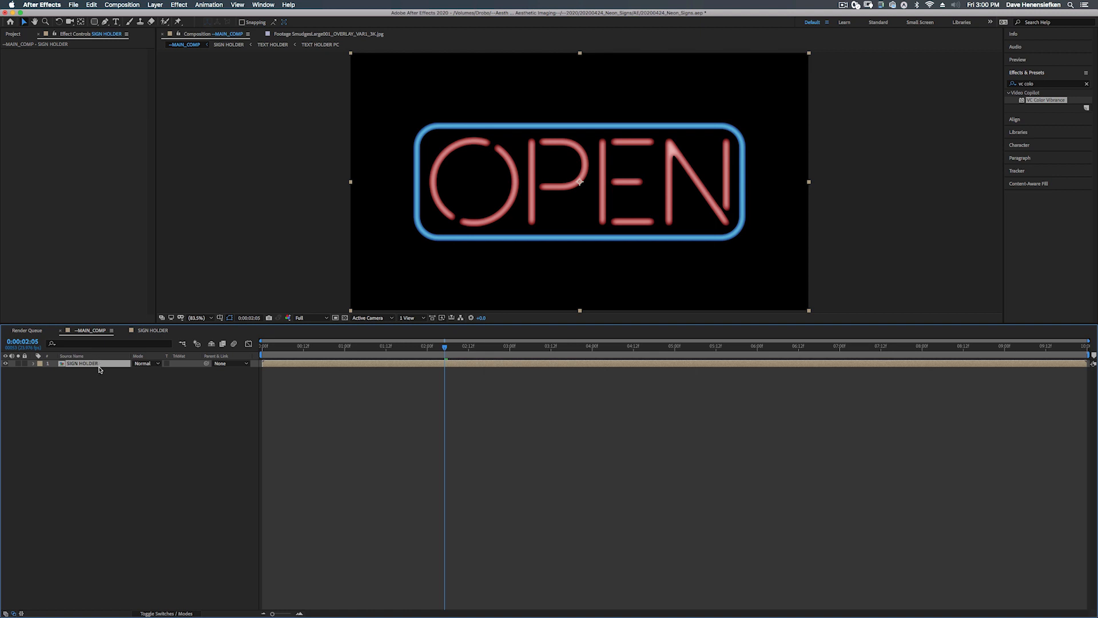
Add a new null object above the SIGN HOLDER layer in the main composition
right_click(89, 404)
mouse_move(102, 412)
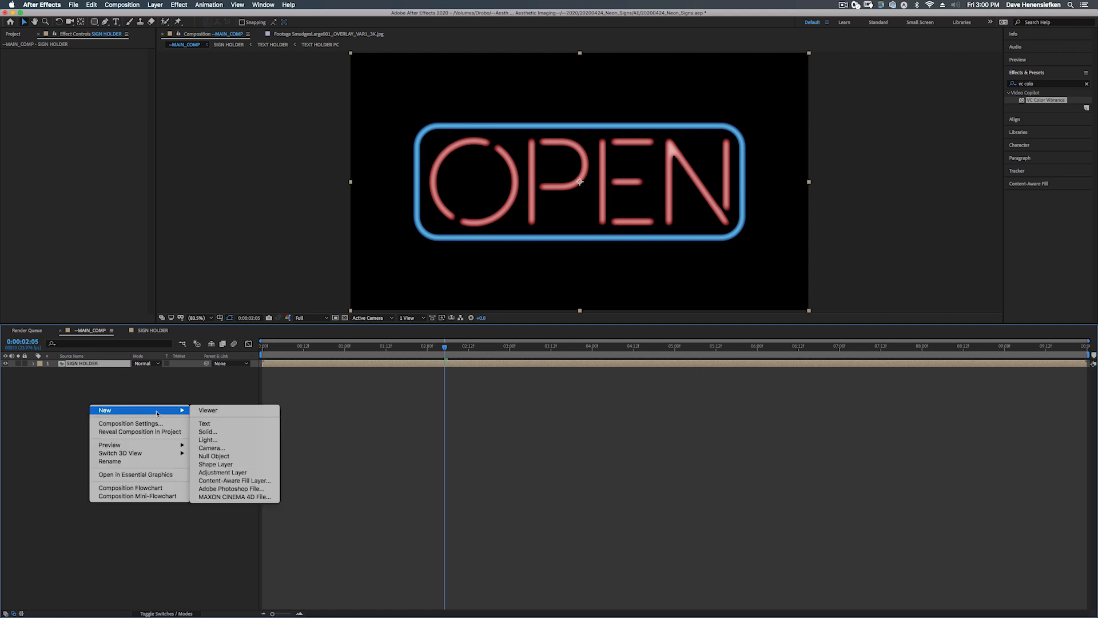
left_click(226, 458)
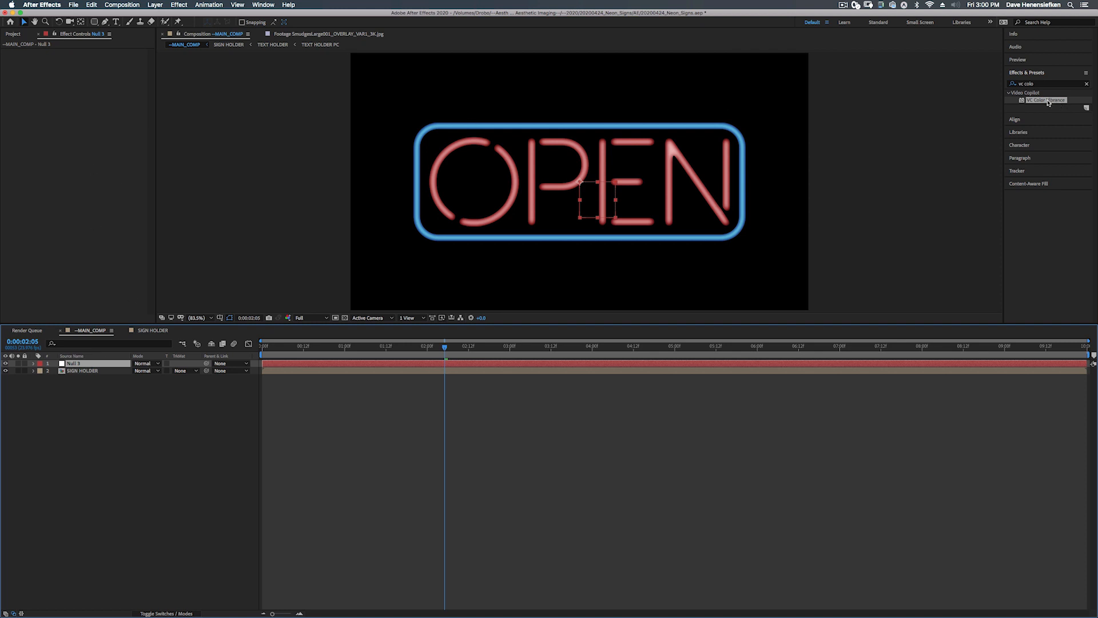
Apply two copies of VC Color Vibrance to the new null and name them Text Color and Outline Color
left_click_drag(1048, 102, 74, 81)
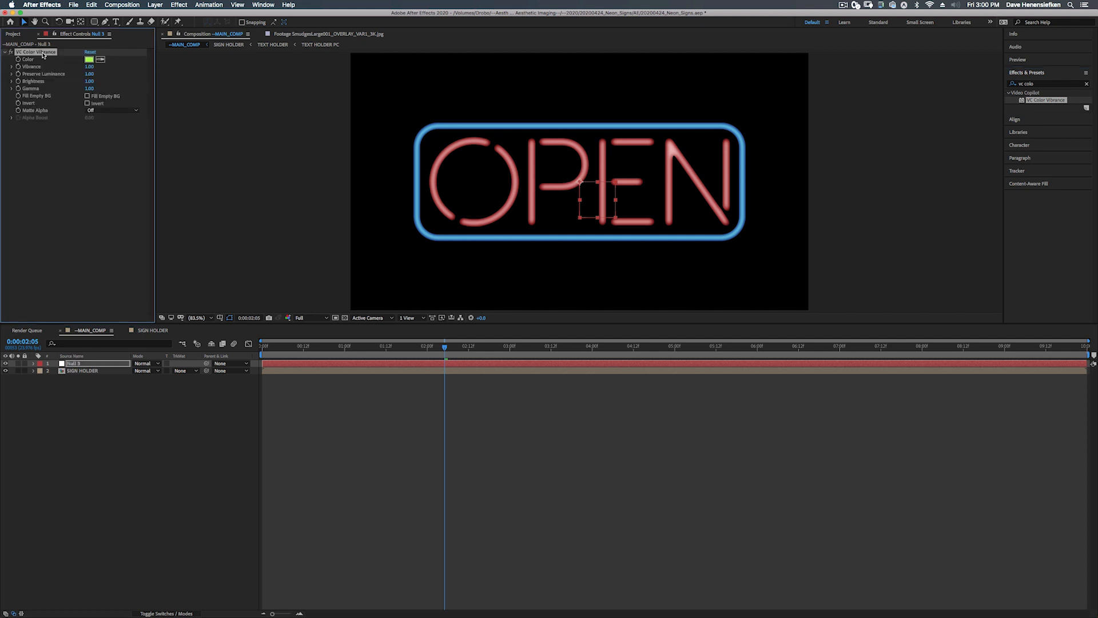
key("super+d")
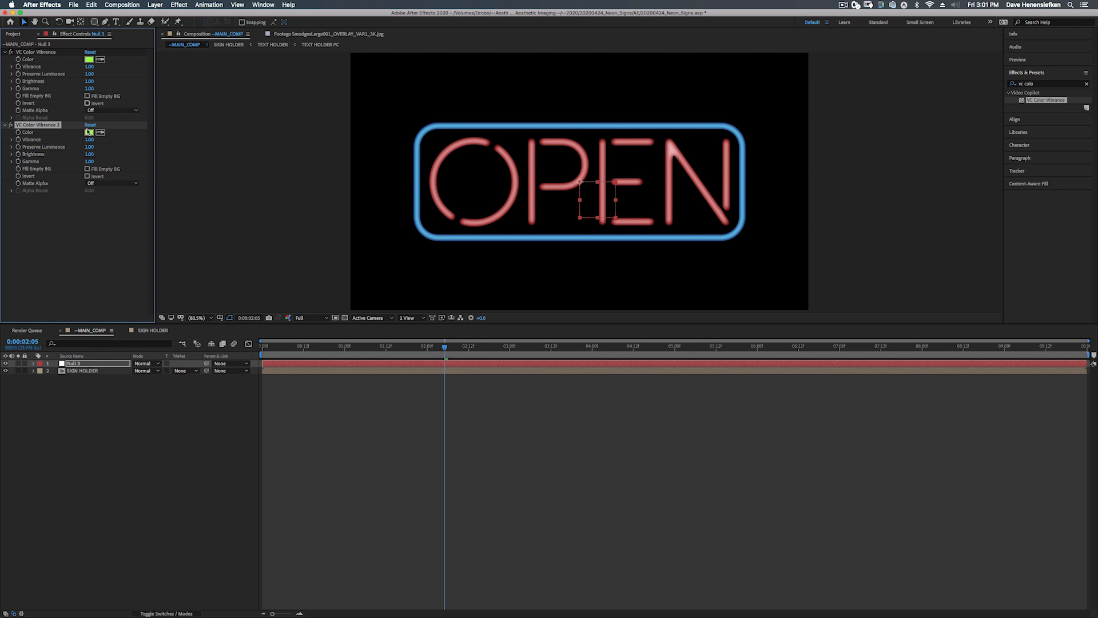
left_click(34, 52)
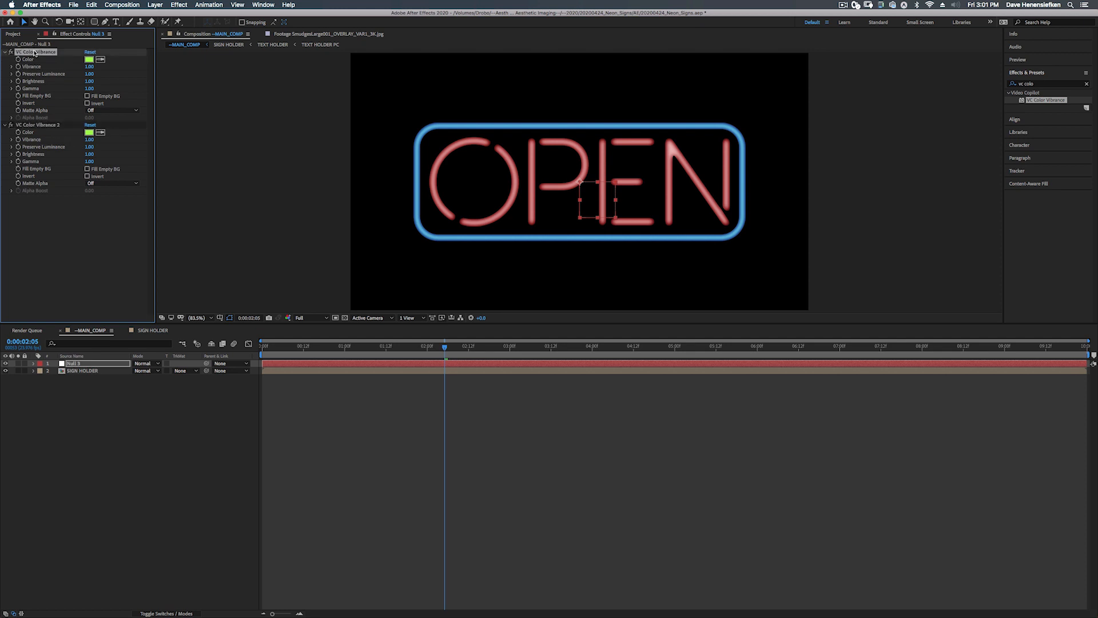
key("Return")
type("Text Color")
key("Return")
left_click(41, 125)
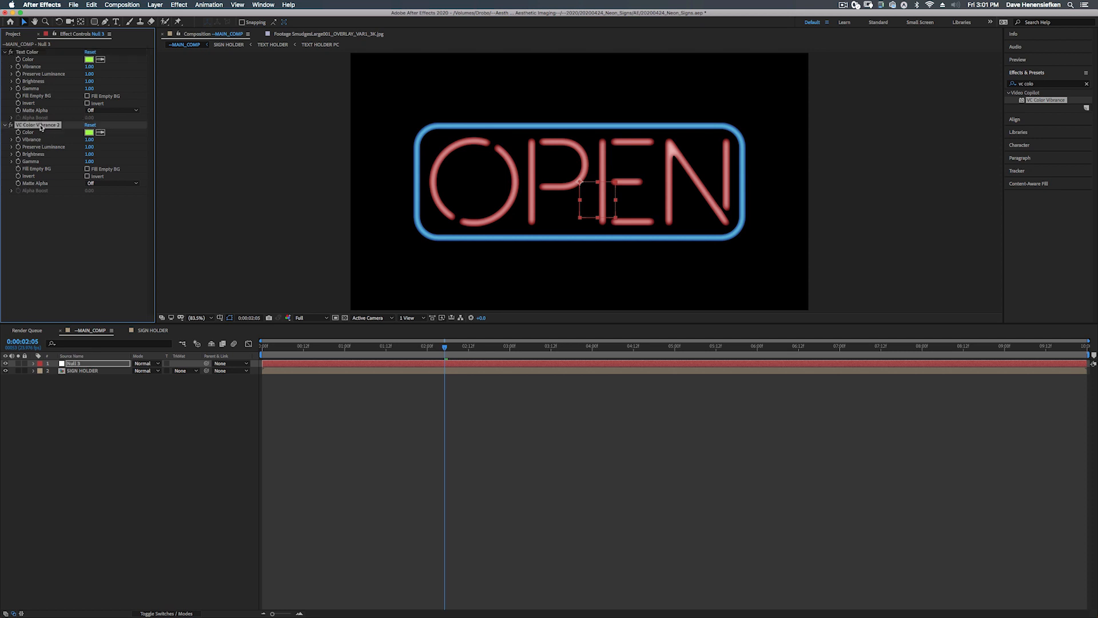
key("Return")
type("Outline Color")
key("Return")
In the SIGN HOLDER composition, link OUTLINE HOLDER's VC Color Vibrance color by expression to the null's Outline Color control
left_click(153, 331)
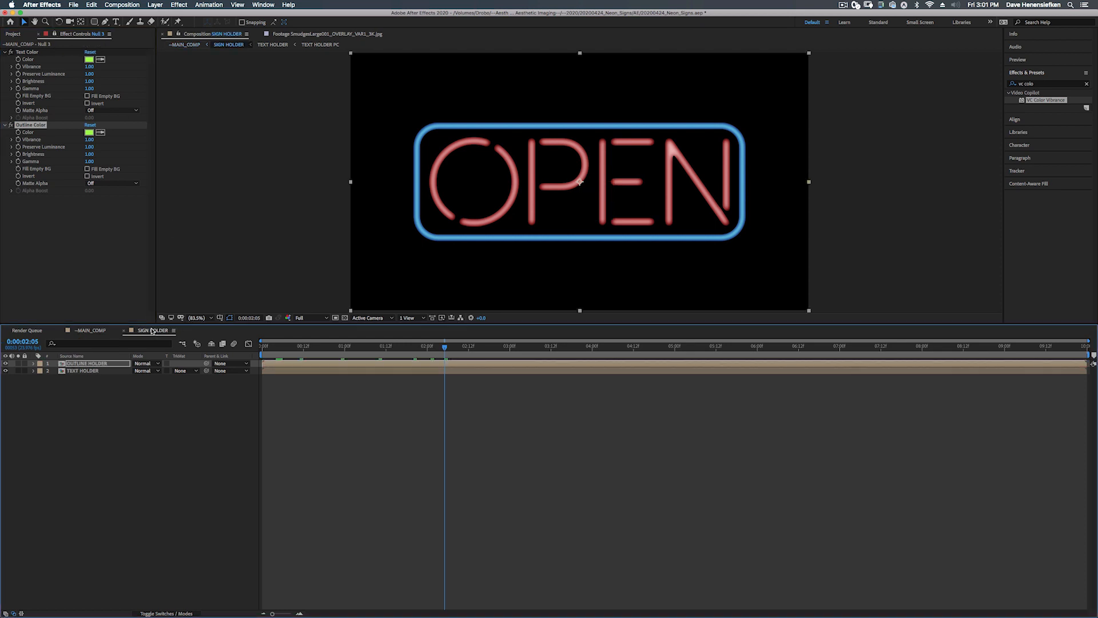
left_click(75, 365)
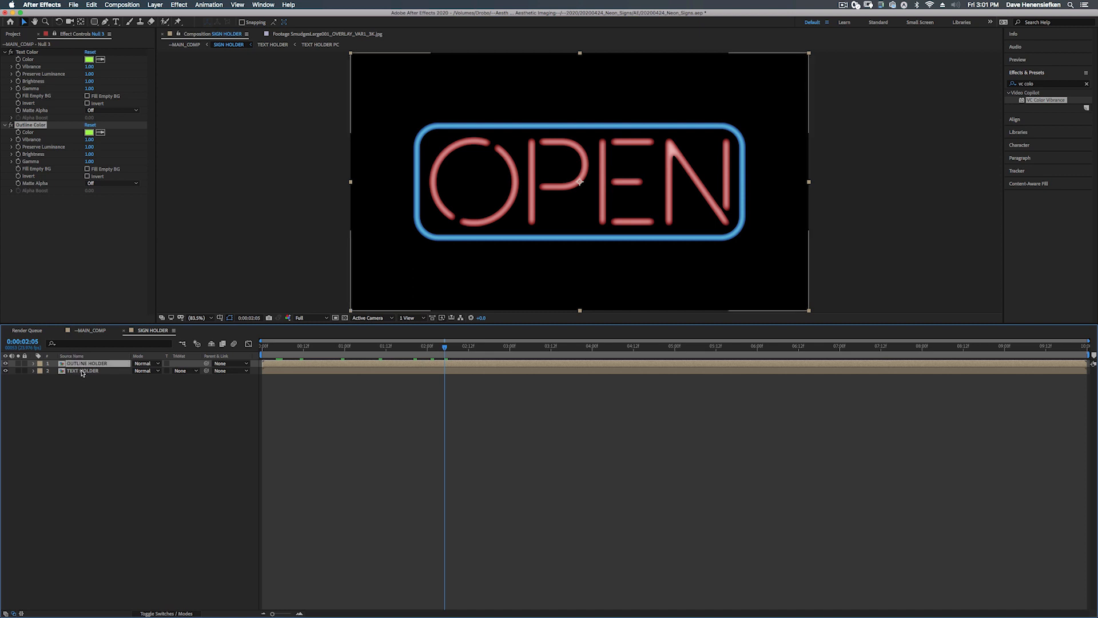
left_click(82, 371, "shift")
key("e")
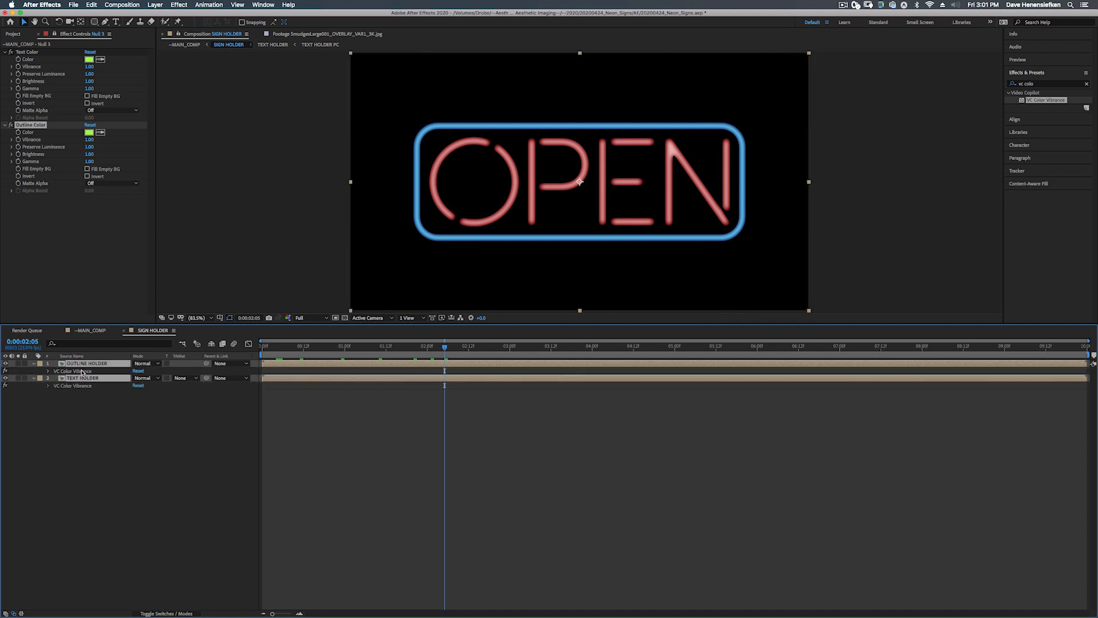
left_click(48, 372)
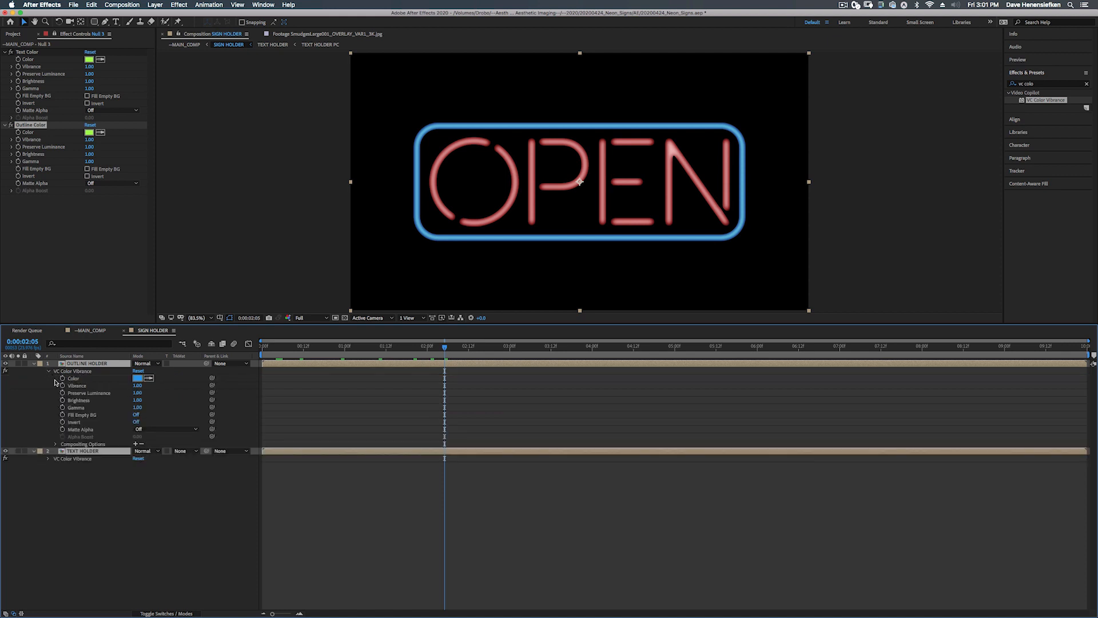
left_click(49, 458)
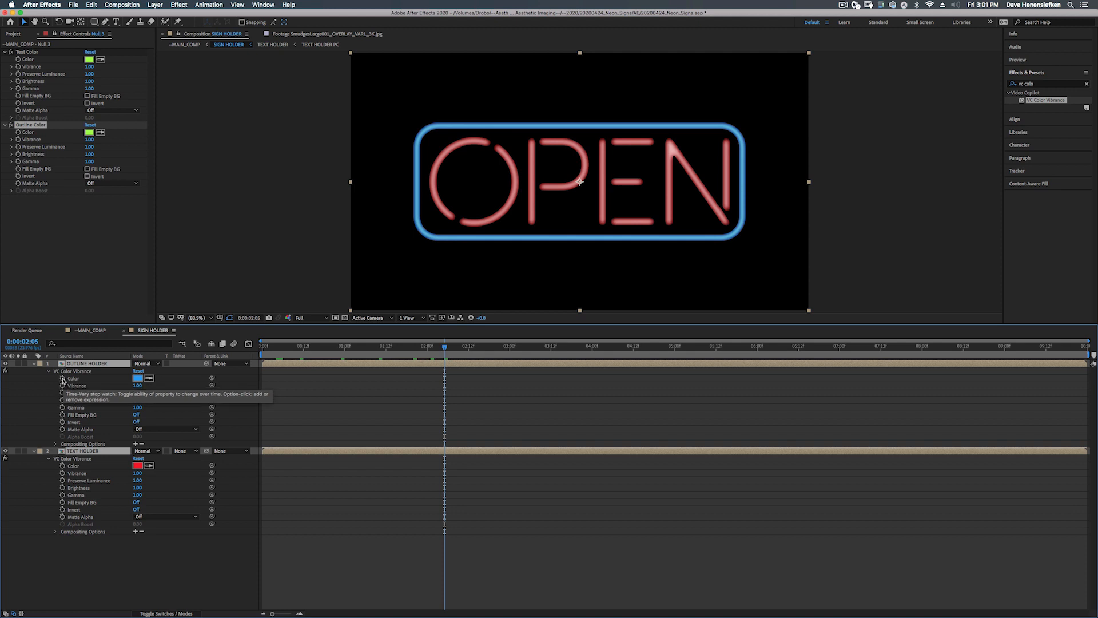
left_click(62, 379, "alt")
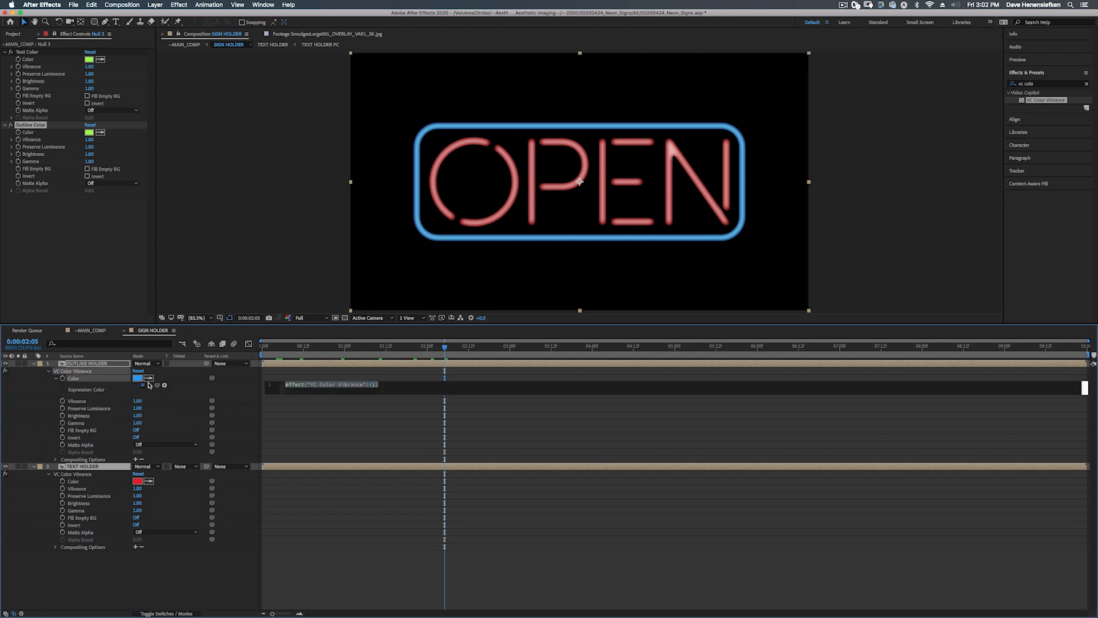
left_click_drag(157, 387, 75, 266)
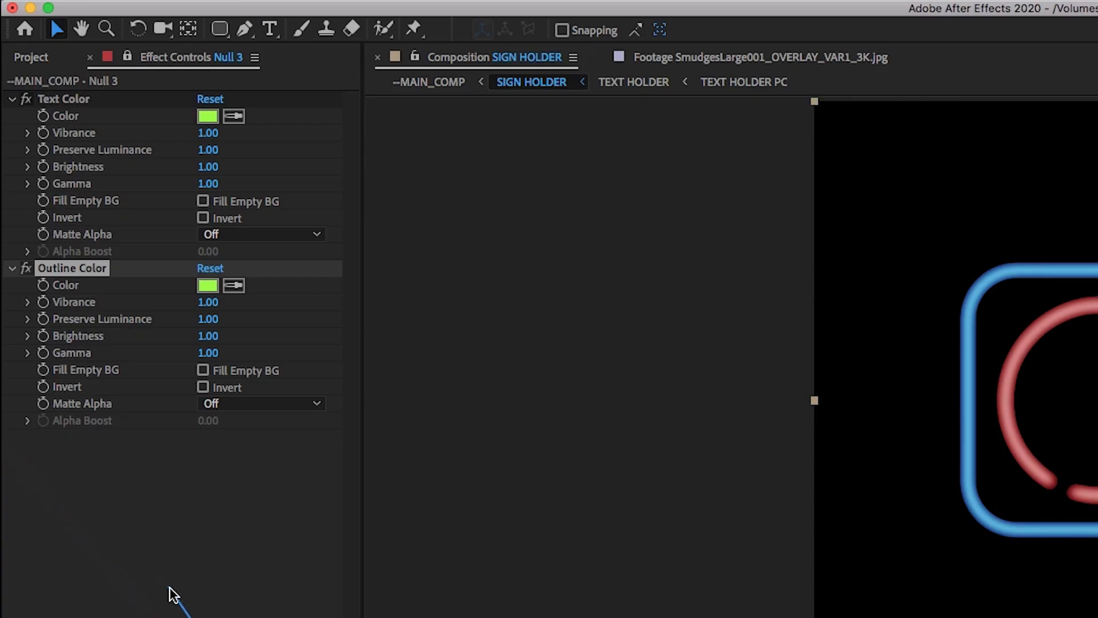
left_click_drag(170, 590, 79, 291)
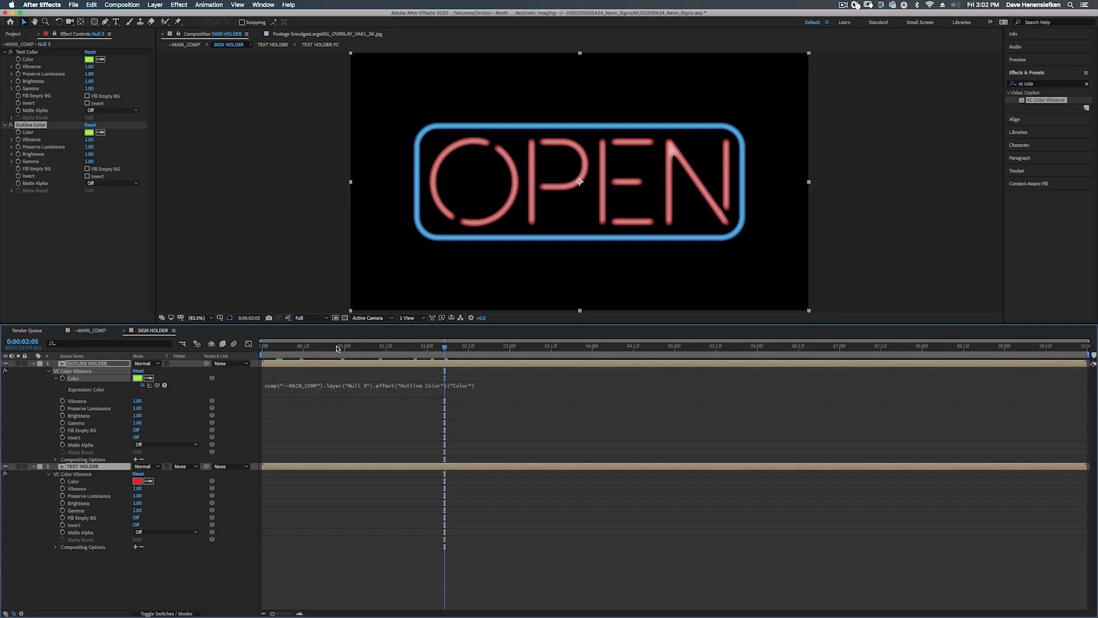
Link TEXT HOLDER's VC Color Vibrance color by expression to the null's Text Color control
left_click(91, 460)
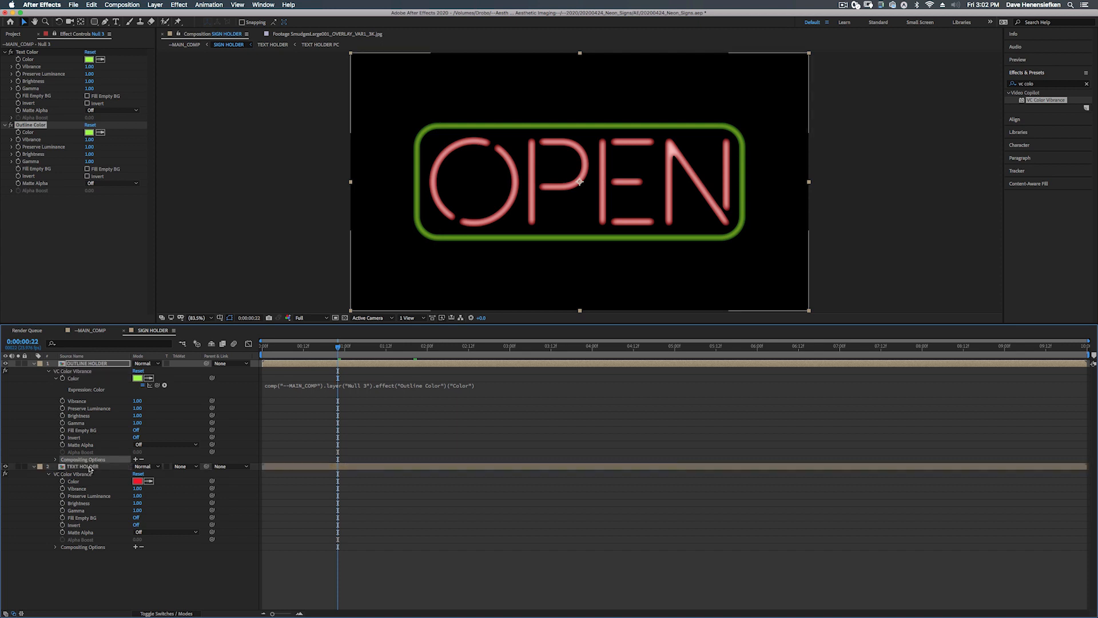
left_click(77, 474)
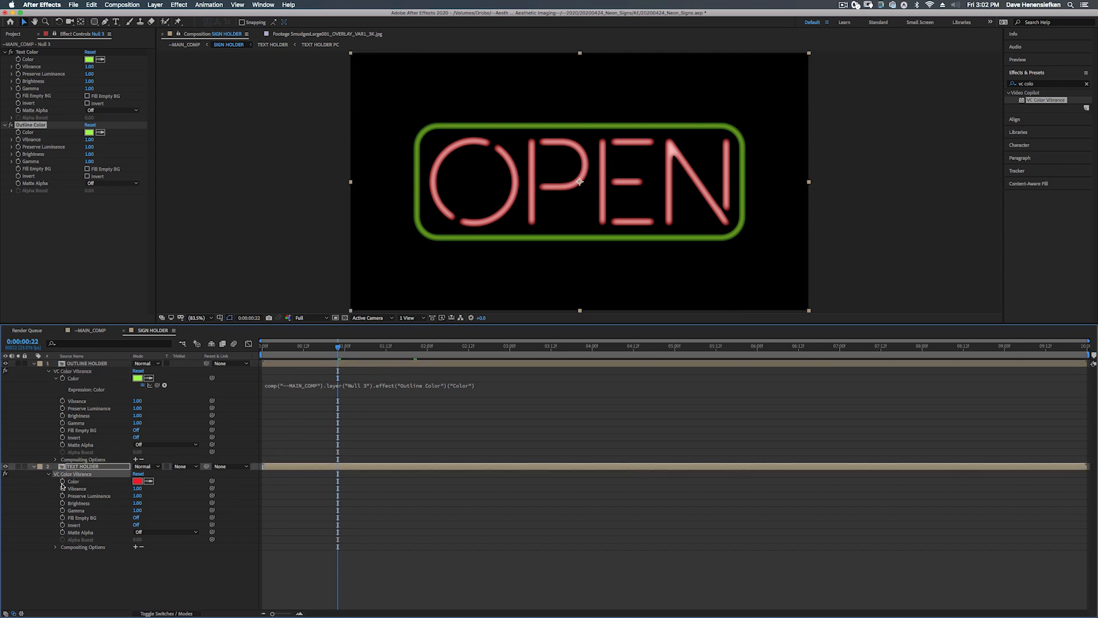
left_click(62, 482, "alt")
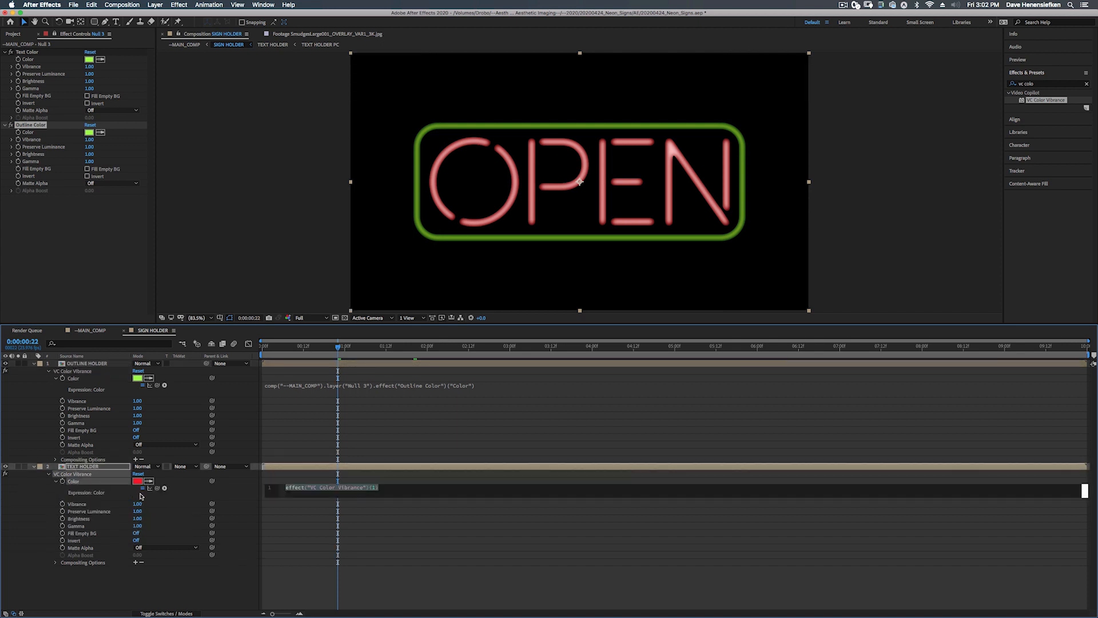
left_click_drag(211, 482, 35, 58)
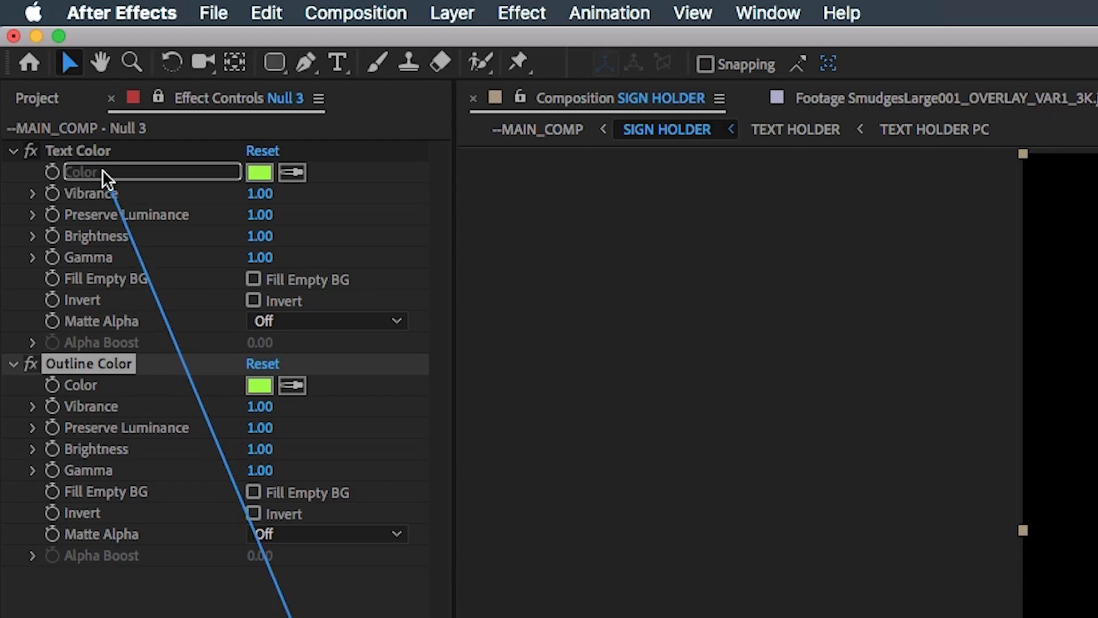
left_click_drag(101, 170, 102, 170)
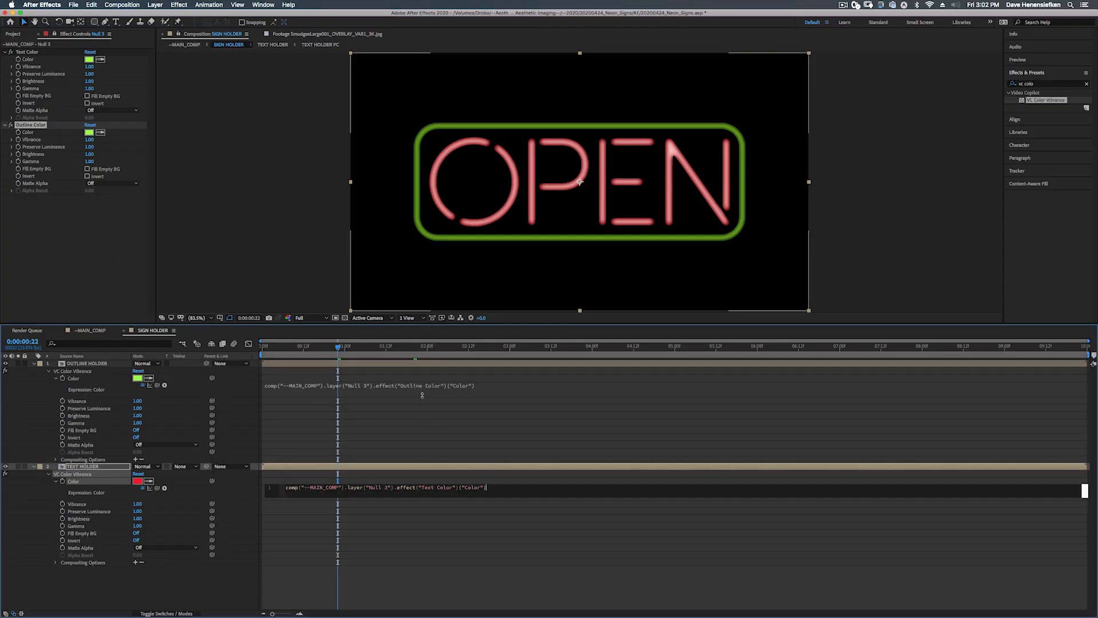
left_click(335, 348)
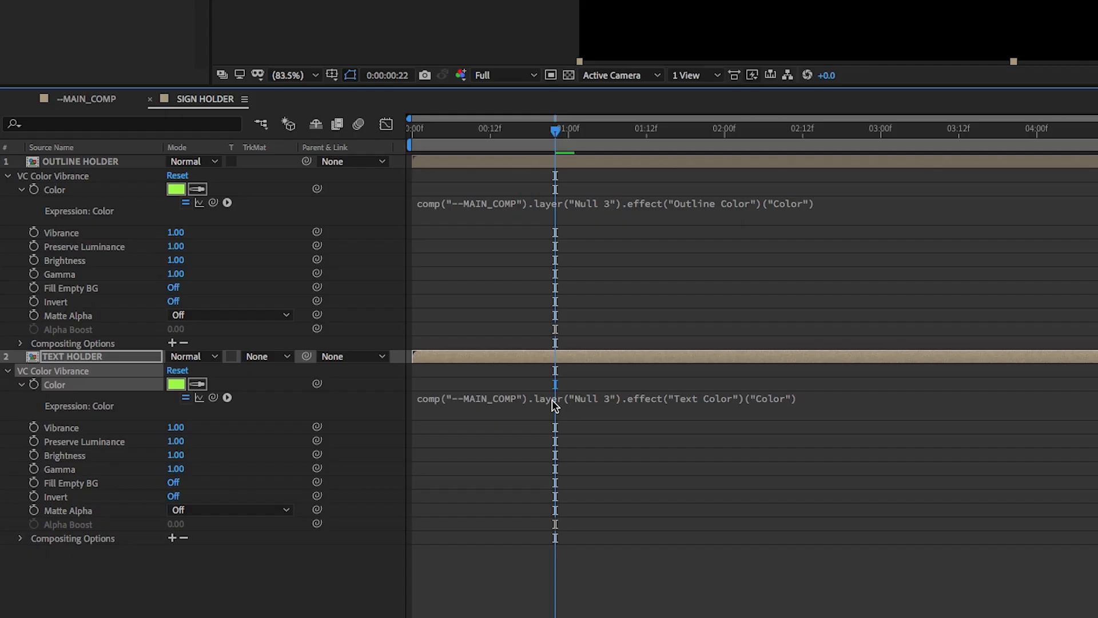
left_click(336, 489)
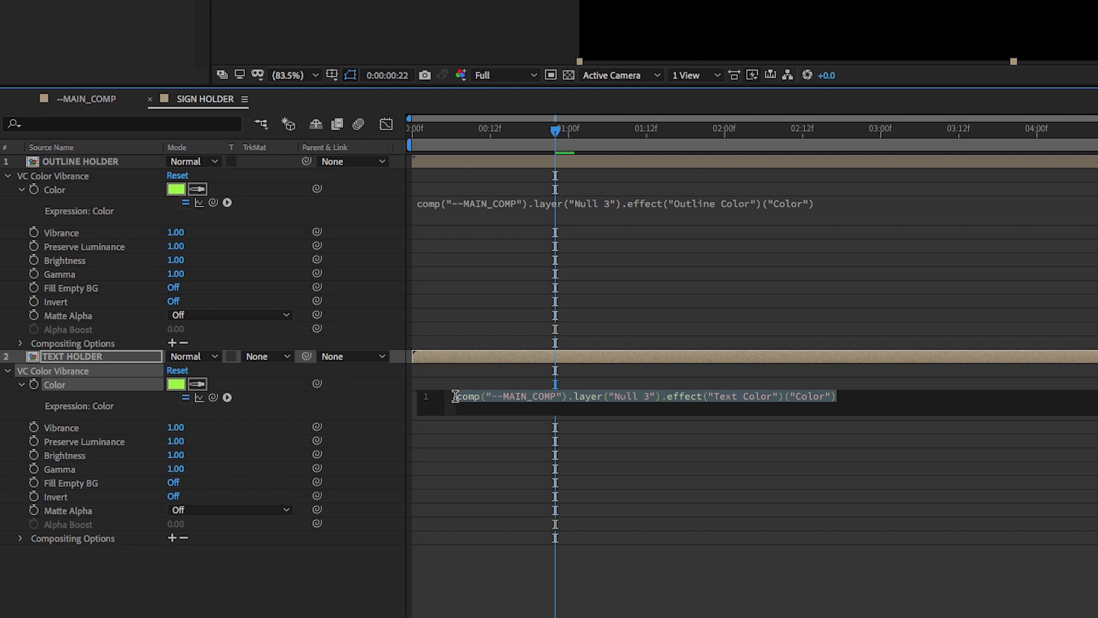
left_click(473, 446)
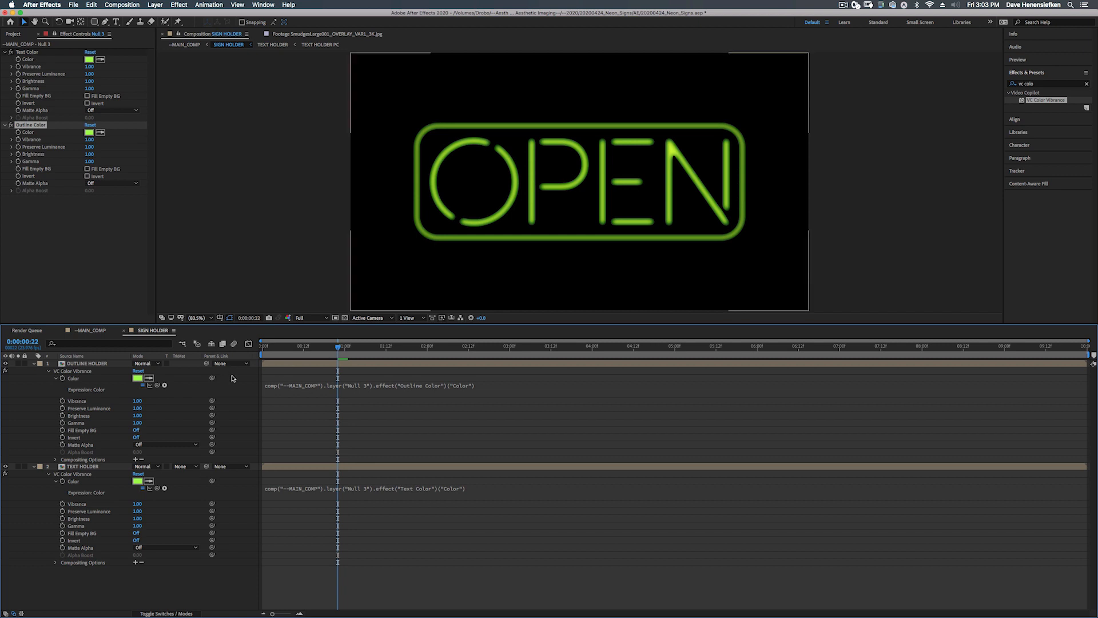
Back in the main composition, set the null's Outline Color to blue, 00A2FF
left_click(124, 331)
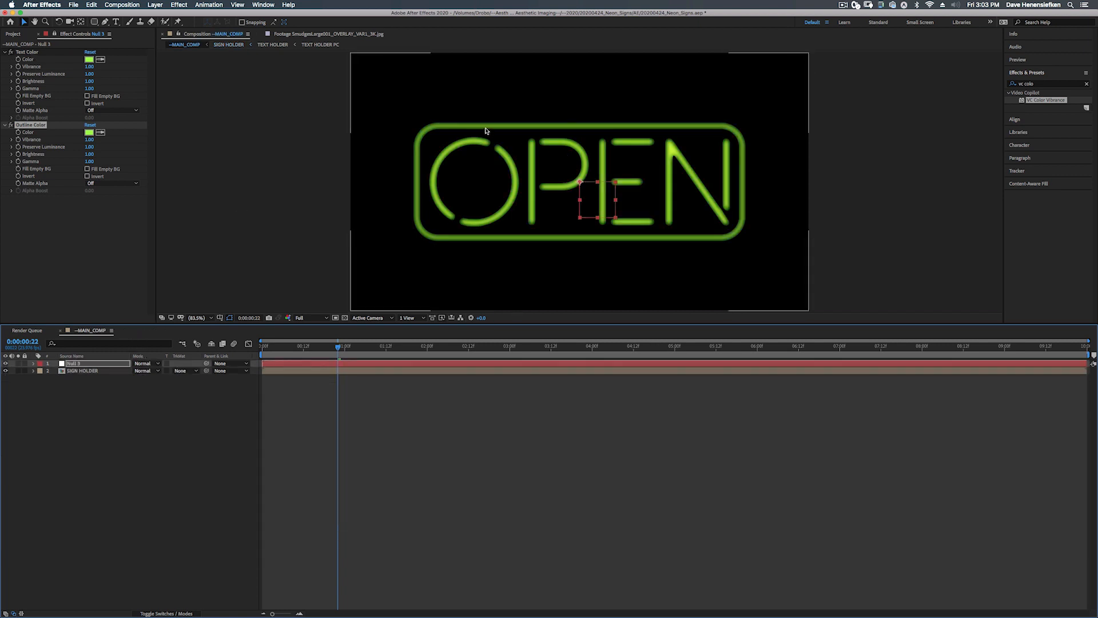
left_click(89, 132)
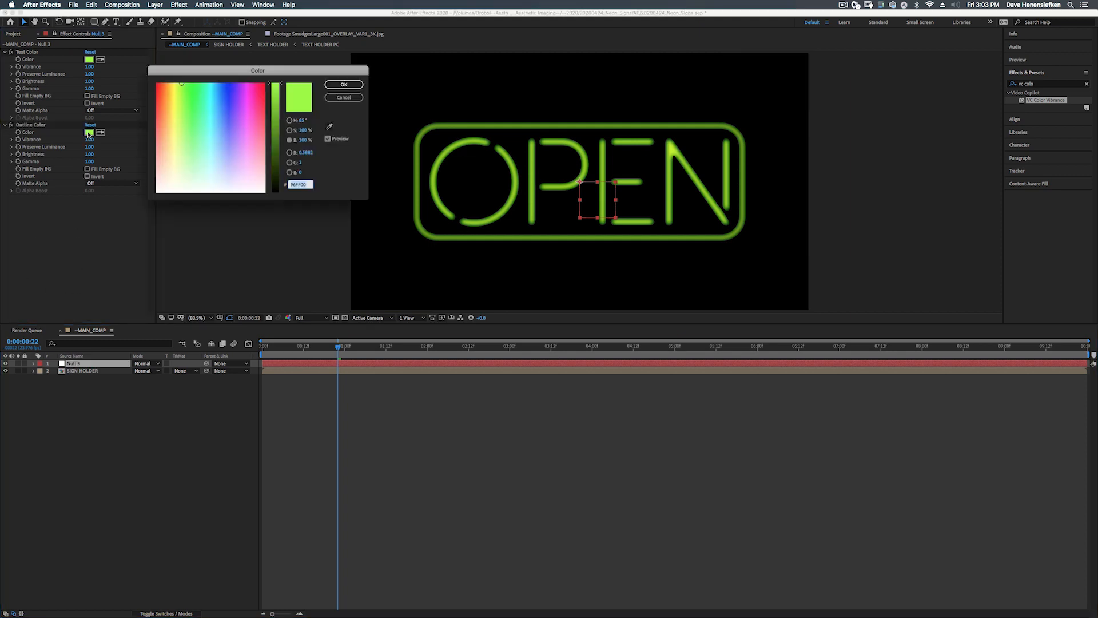
left_click_drag(202, 89, 216, 71)
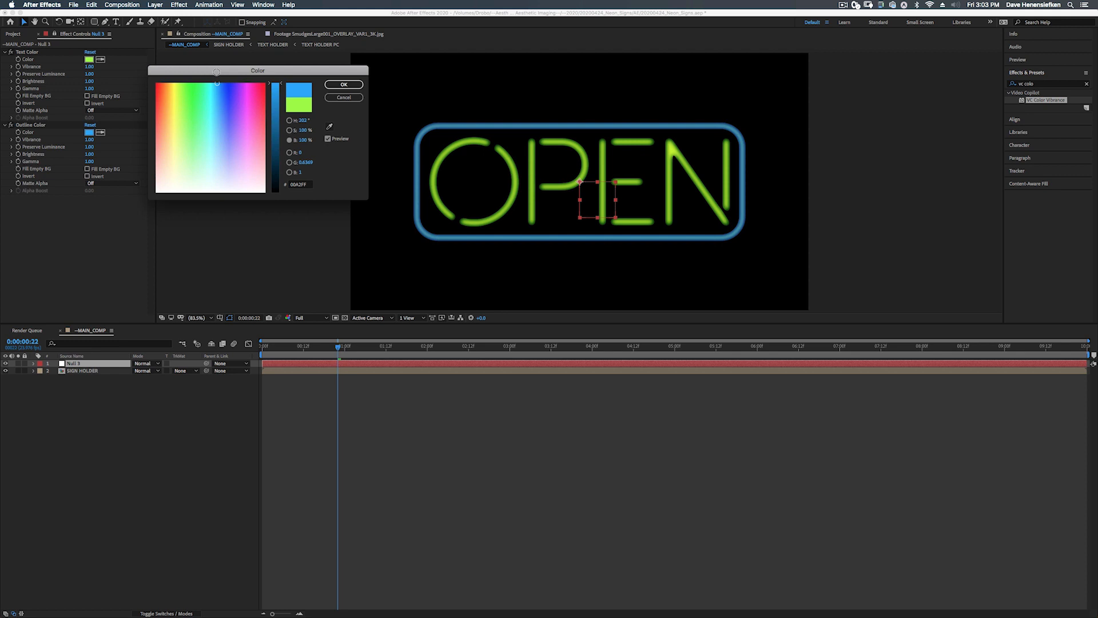
left_click(344, 84)
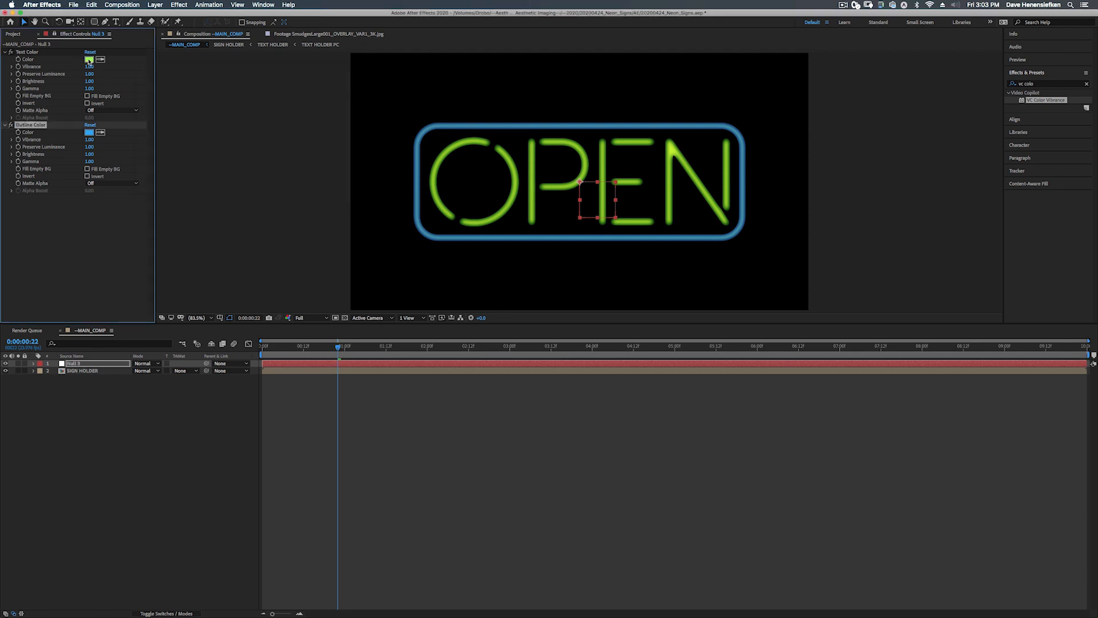
Set the null's Text Color to pure red, FF0000
left_click(89, 59)
left_click(169, 84)
left_click_drag(142, 72, 127, 68)
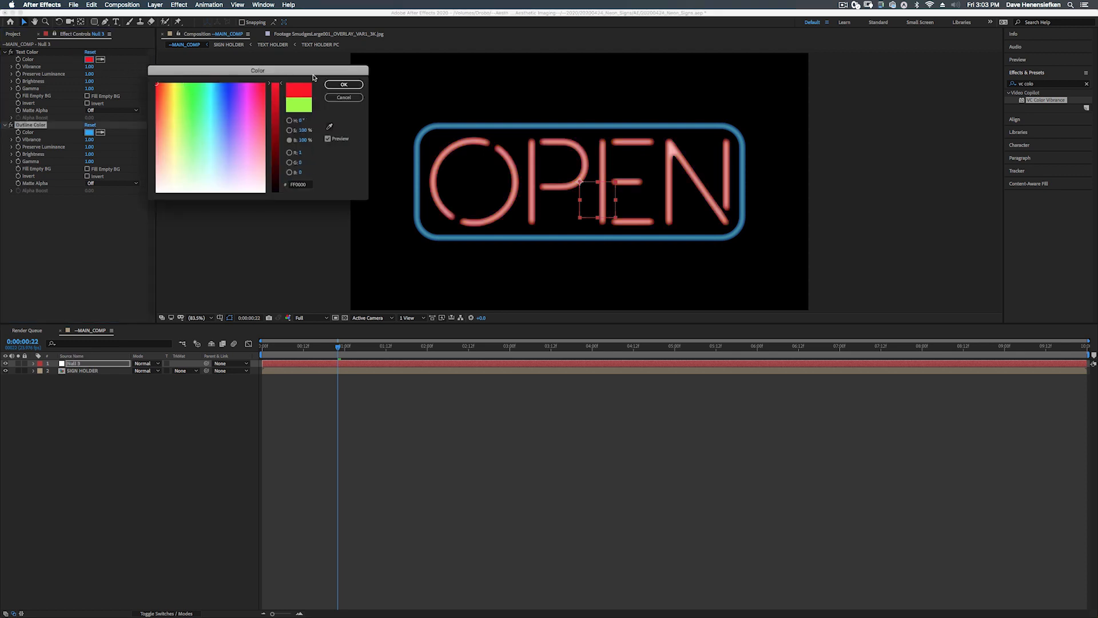
left_click(344, 84)
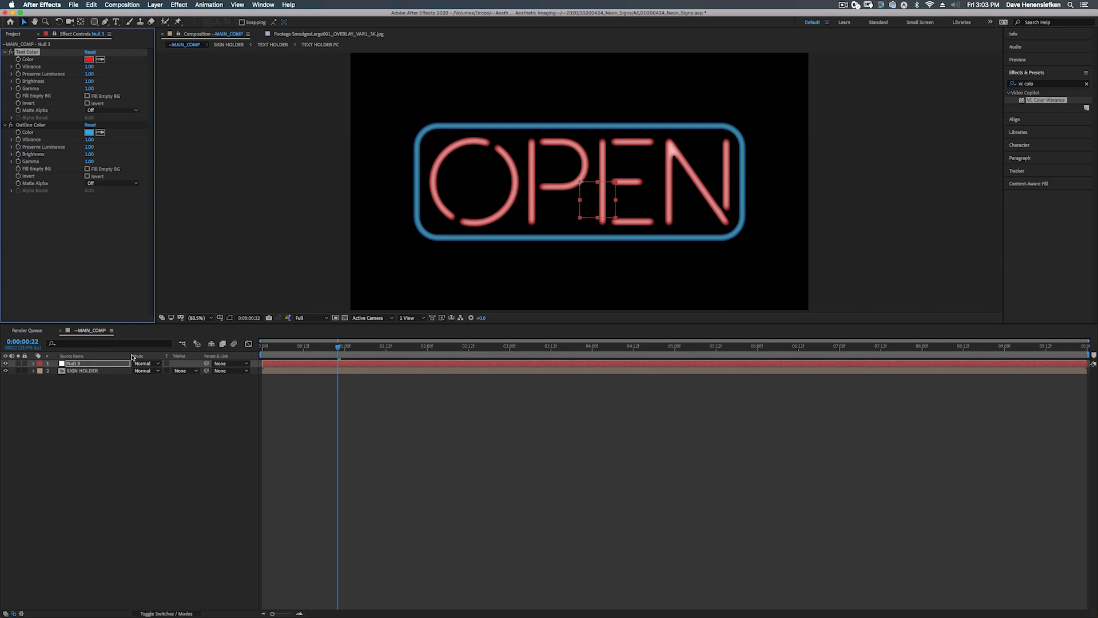
Rename the null layer in the main composition as CONTROLS
left_click(81, 366)
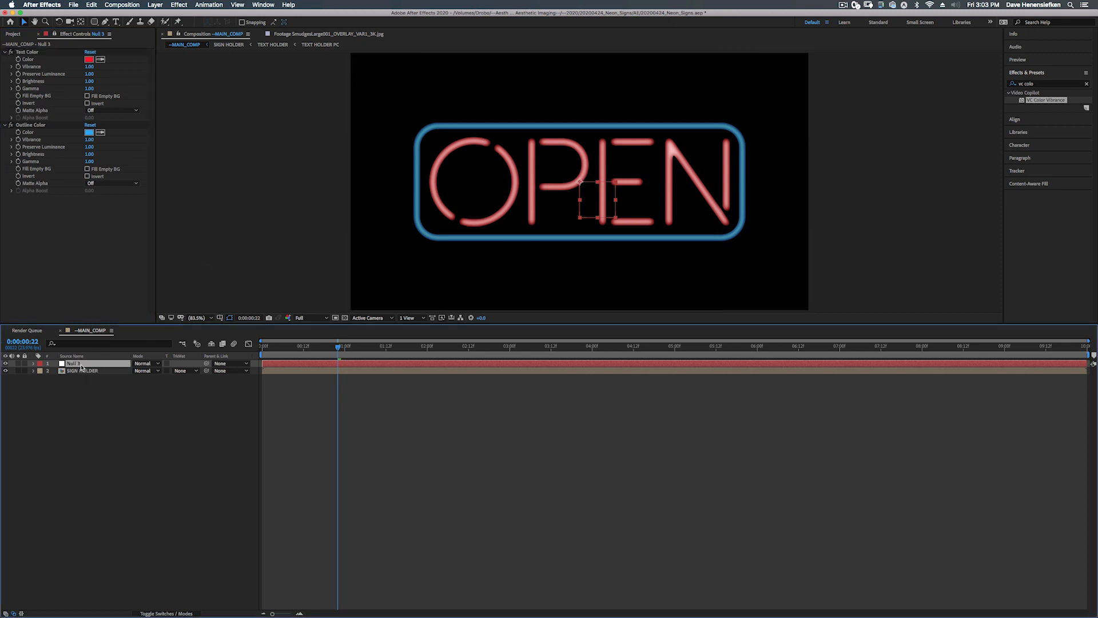
key("Return")
type("CONT")
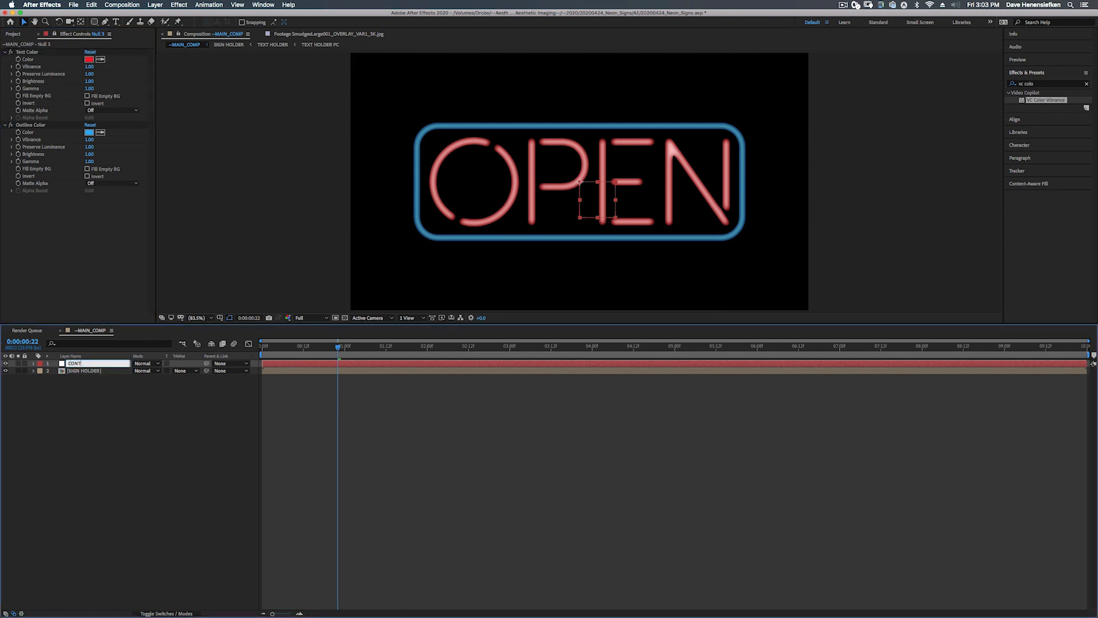
type("ROLS")
key("Return")
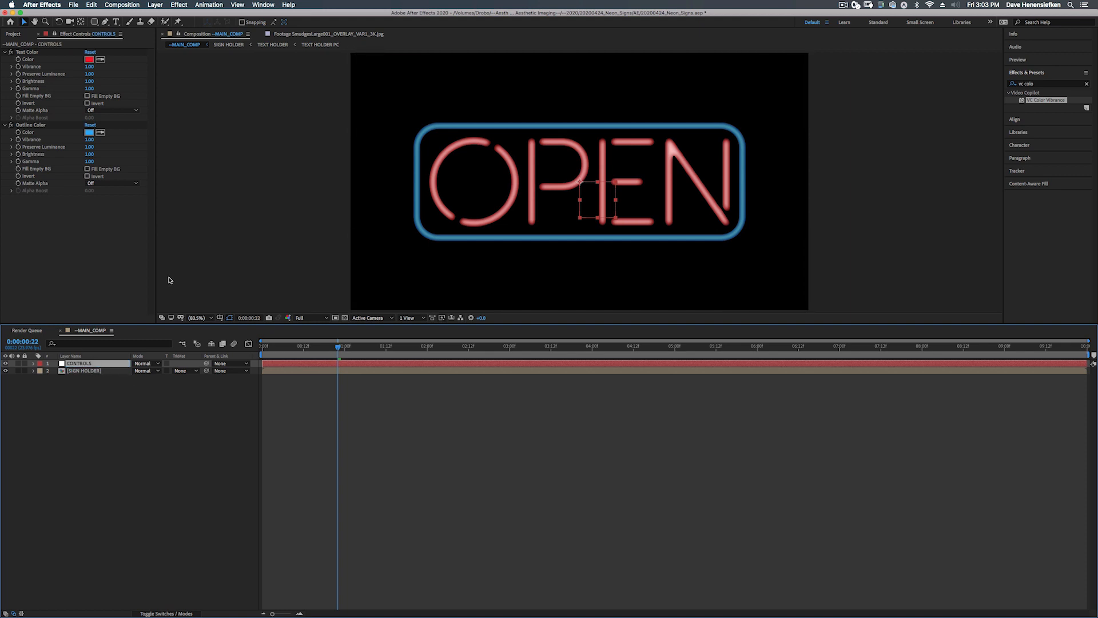
Open the SIGN HOLDER composition and collapse the properties of the OUTLINE HOLDER and TEXT HOLDER layers
double_click(86, 371)
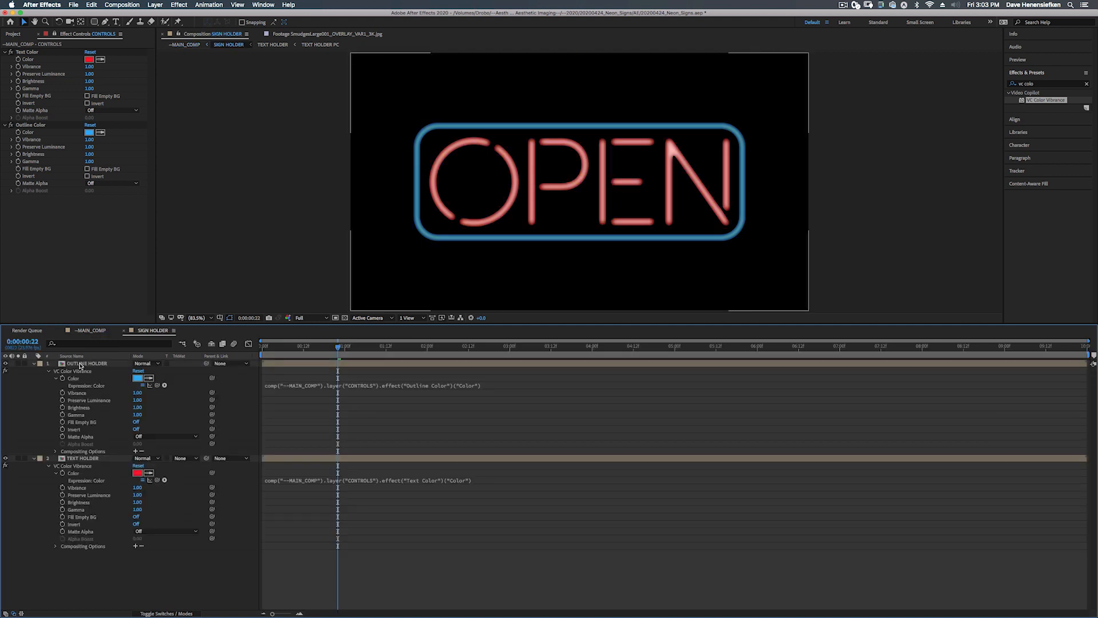
left_click(49, 372)
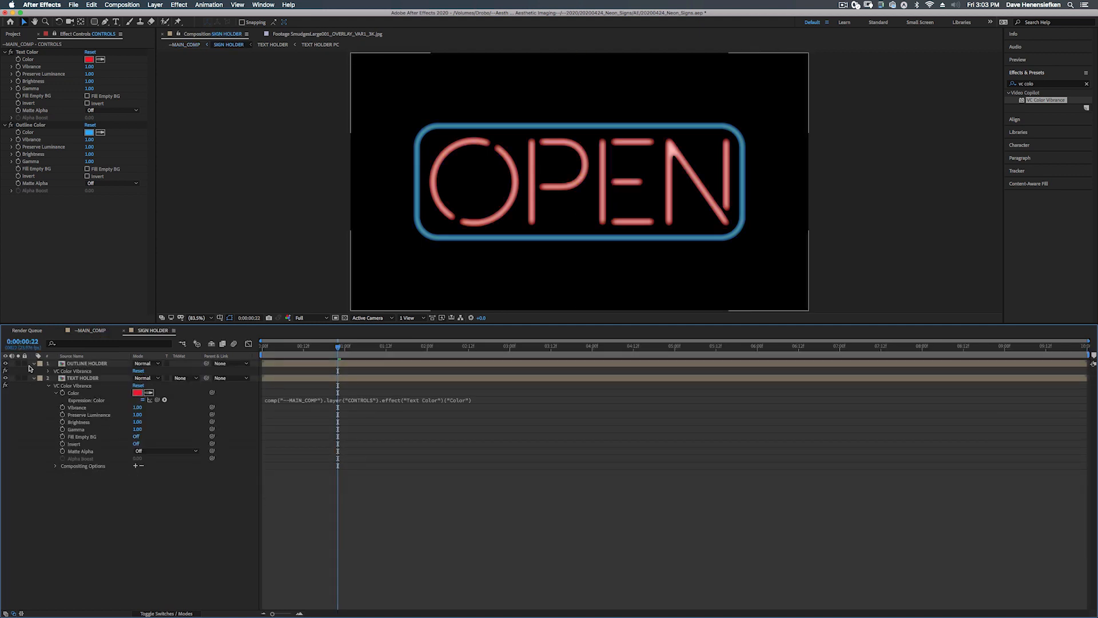
left_click(33, 364)
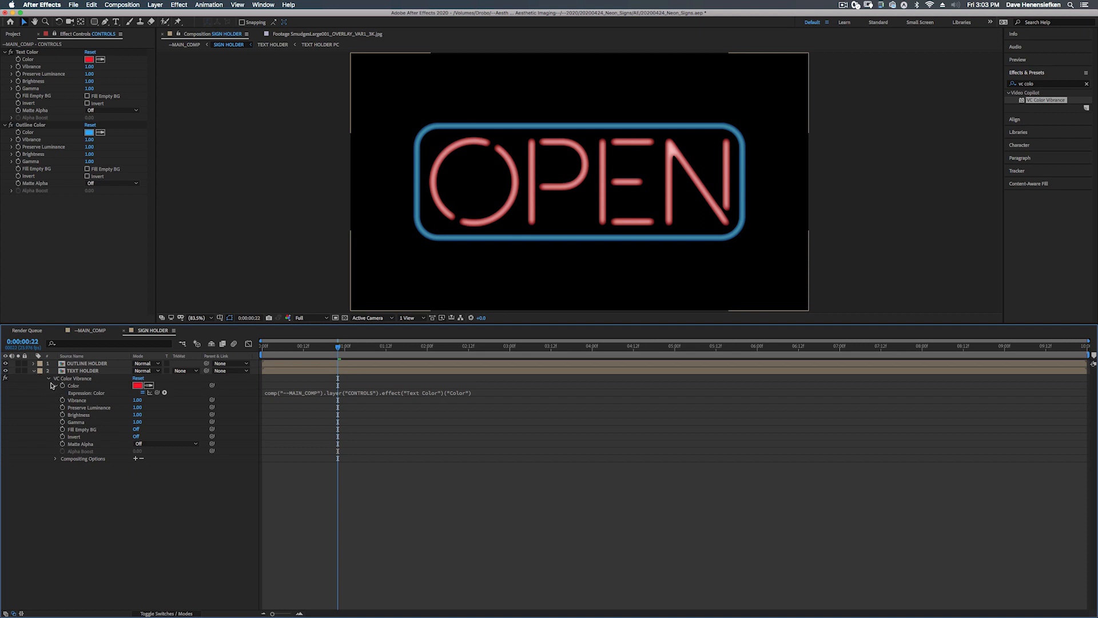
left_click(33, 371)
left_click(49, 392)
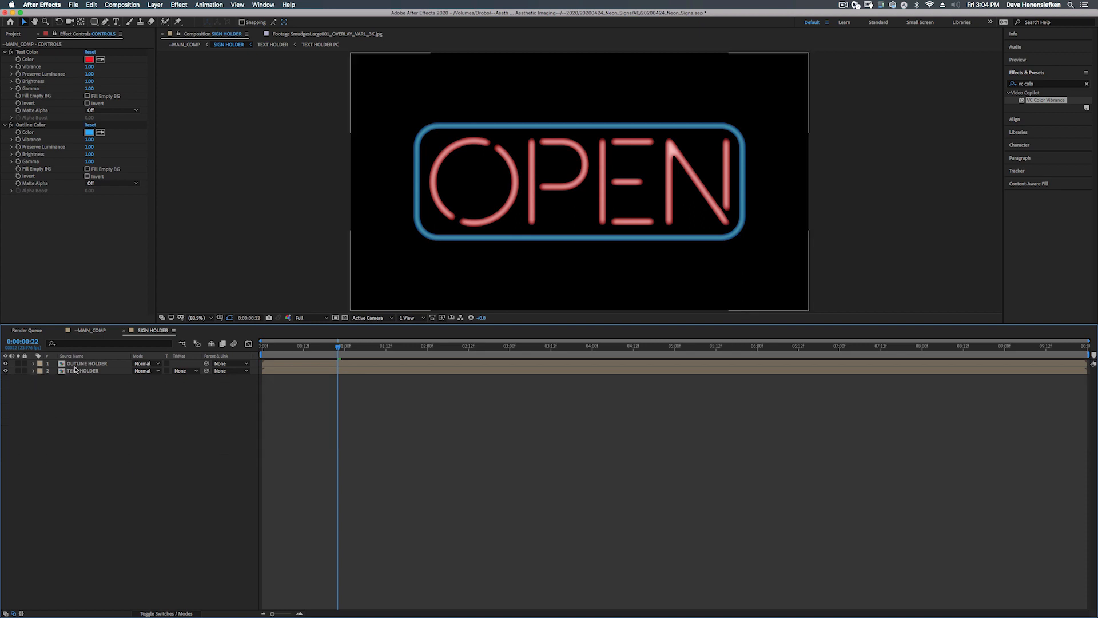
Return to the main composition and unlock the effect controls so they follow the selected SIGN HOLDER layer
left_click(94, 333)
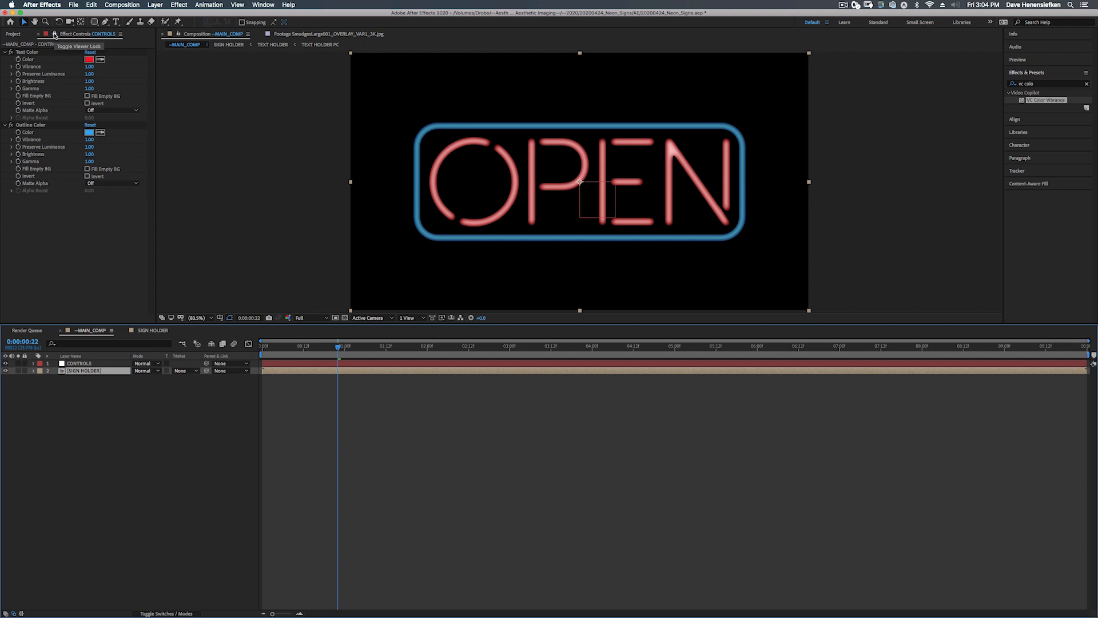
left_click(54, 35)
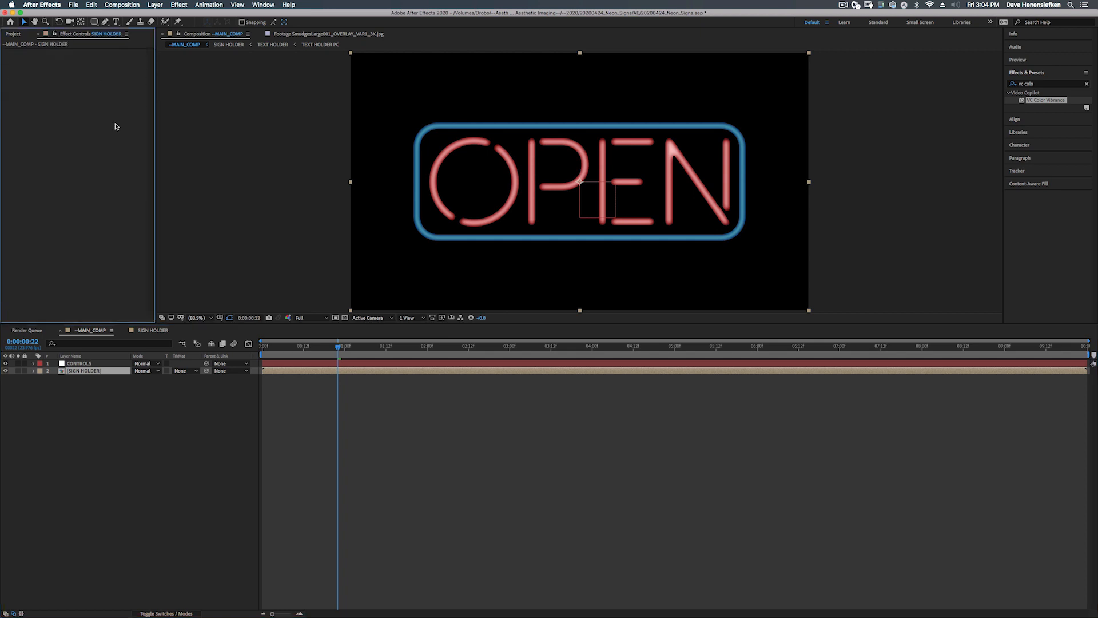
Turn on the transparency grid and examine the neon letters and border up close for see-through areas
left_click(73, 364)
left_click(76, 372)
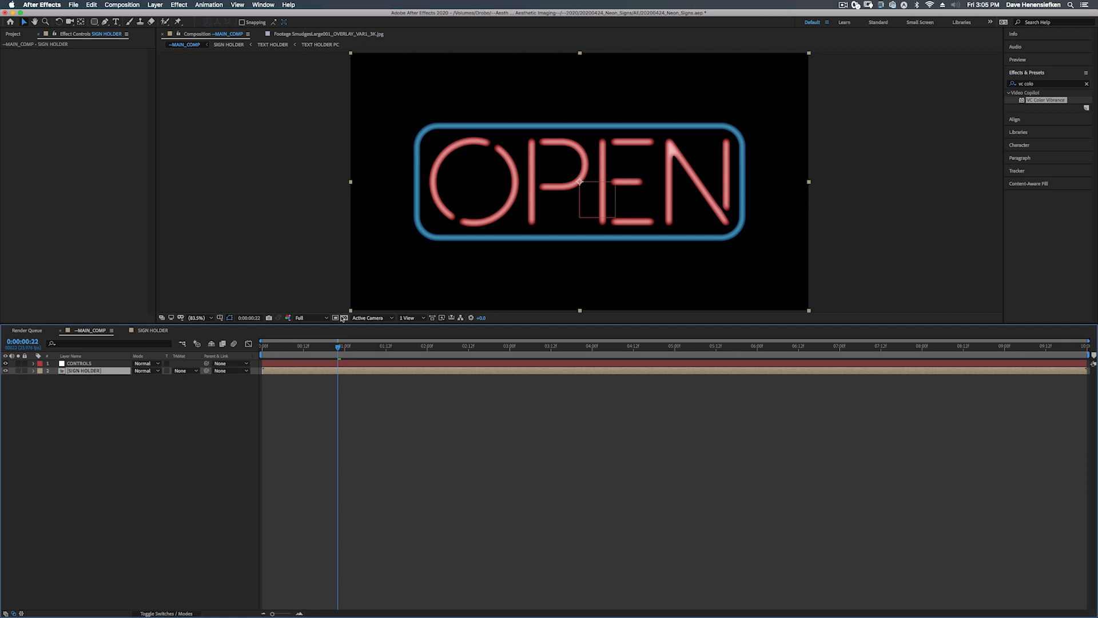
left_click(346, 319)
left_click(345, 318)
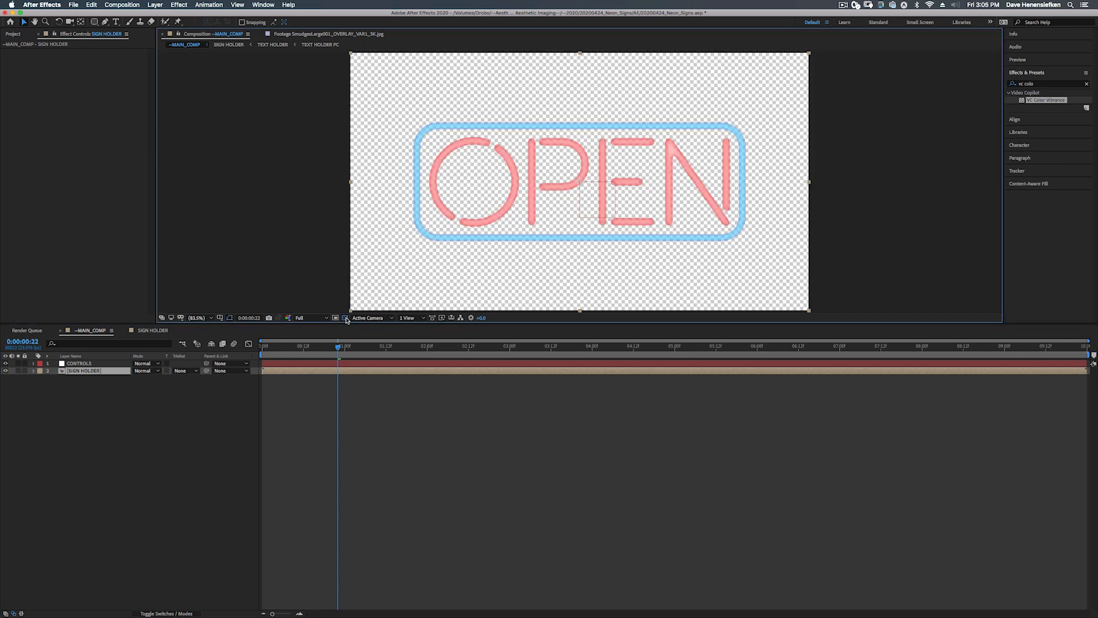
key("period")
key("period")
key("period")
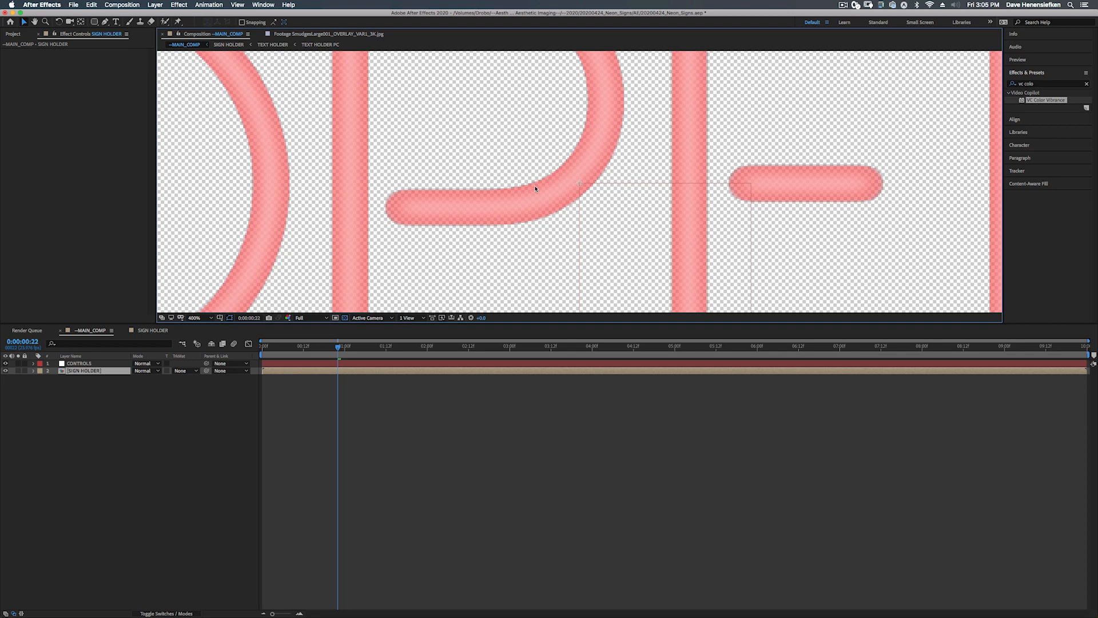
left_click_drag(726, 117, 775, 296)
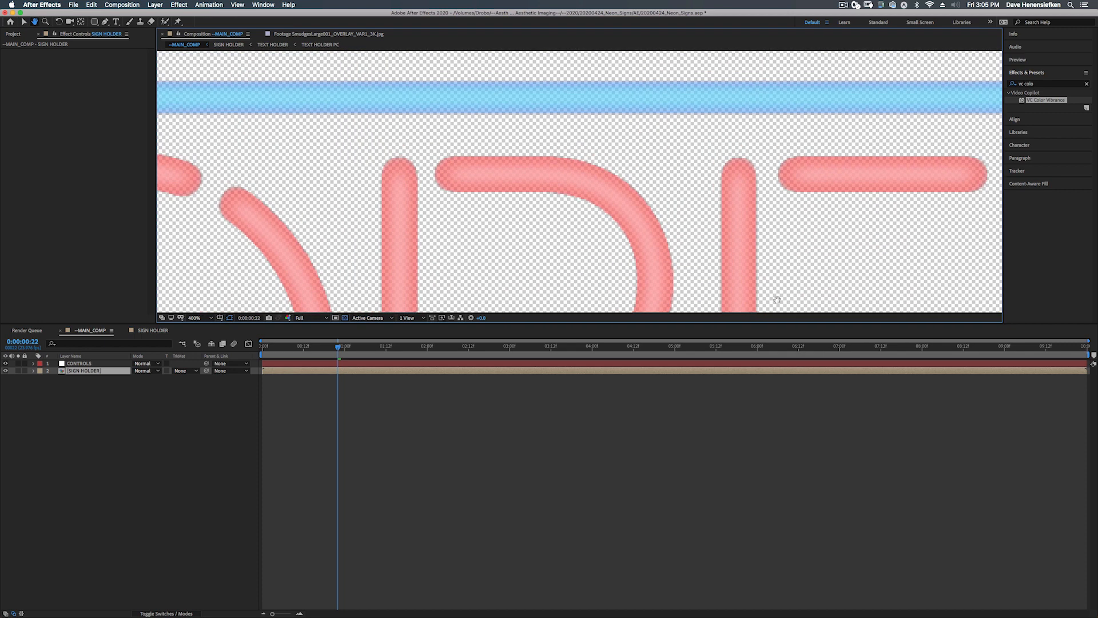
left_click_drag(625, 183, 650, 159)
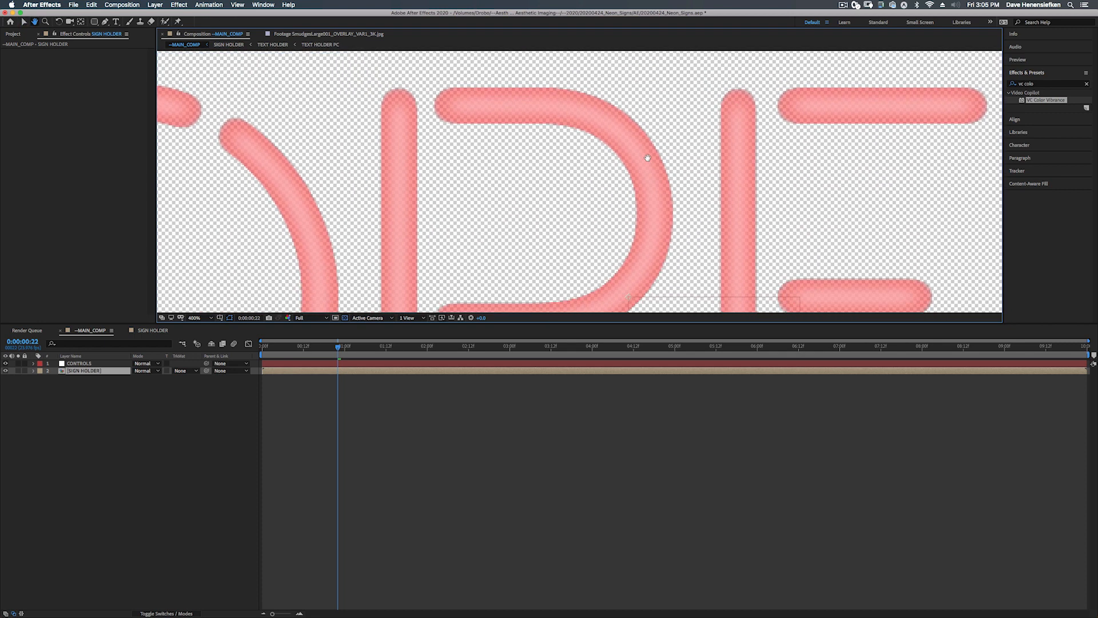
key("slash")
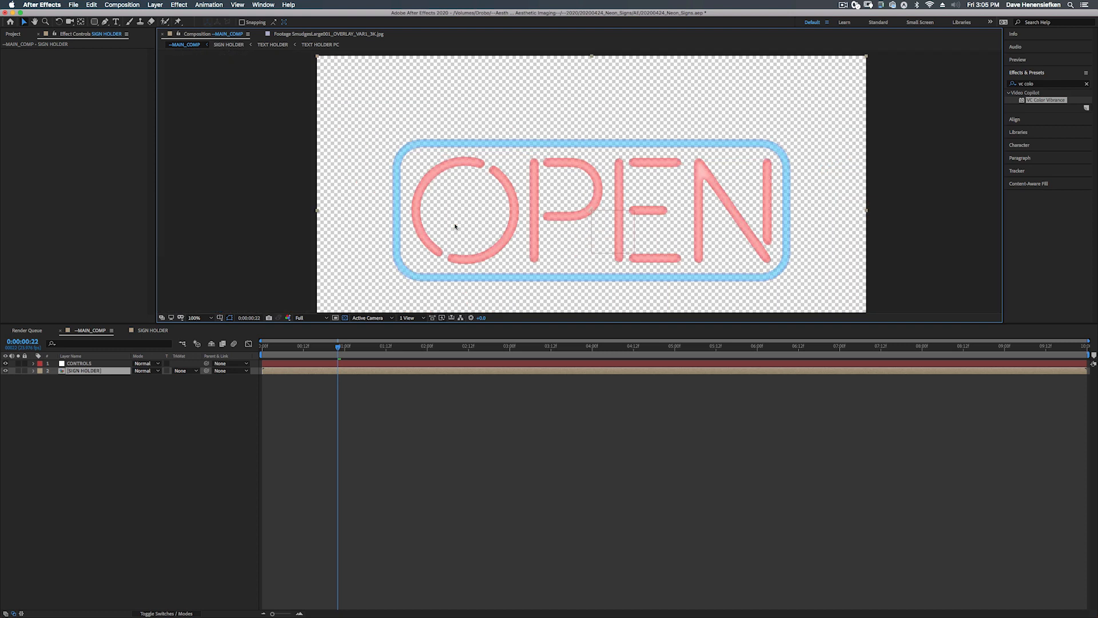
Duplicate the SIGN HOLDER composition in the project as SIGN MATTE and place it below the SIGN HOLDER layer in the main composition
left_click(86, 372)
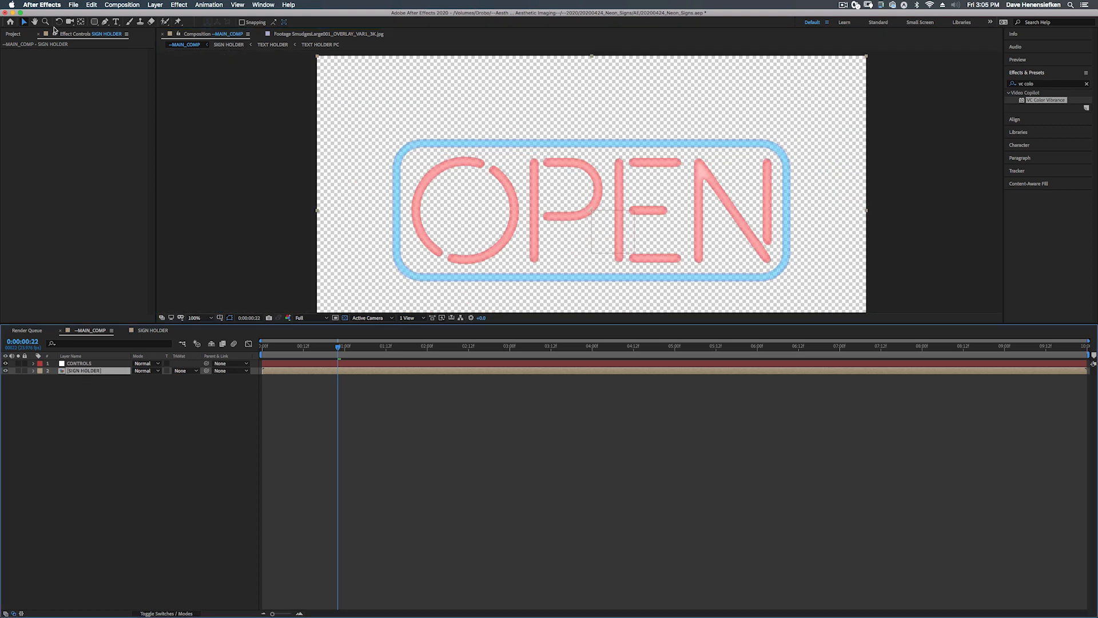
left_click(13, 35)
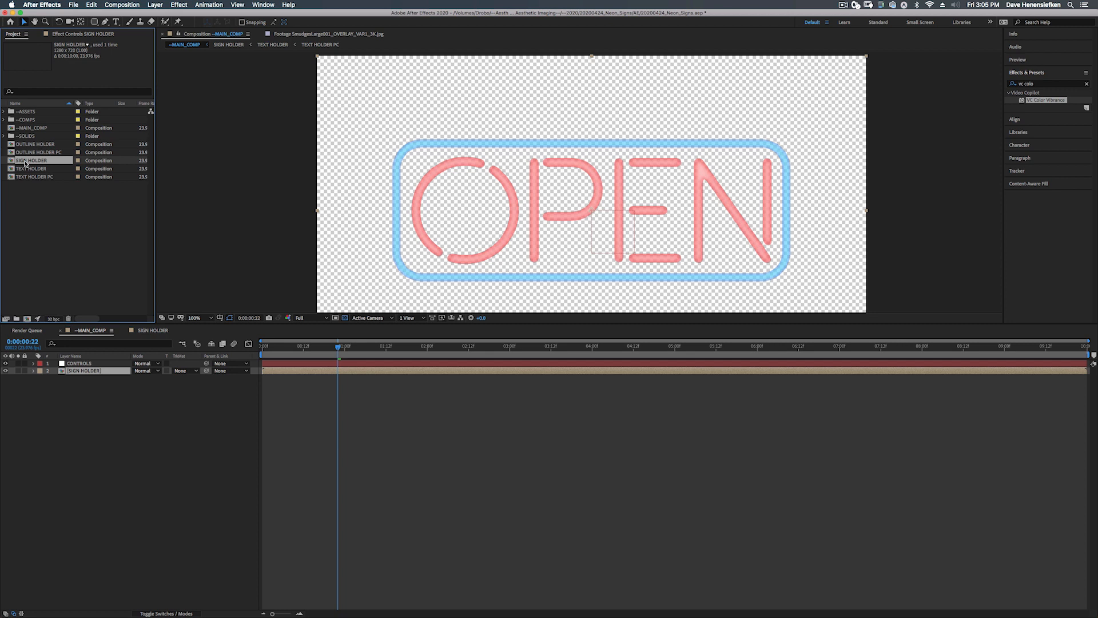
key("super+d")
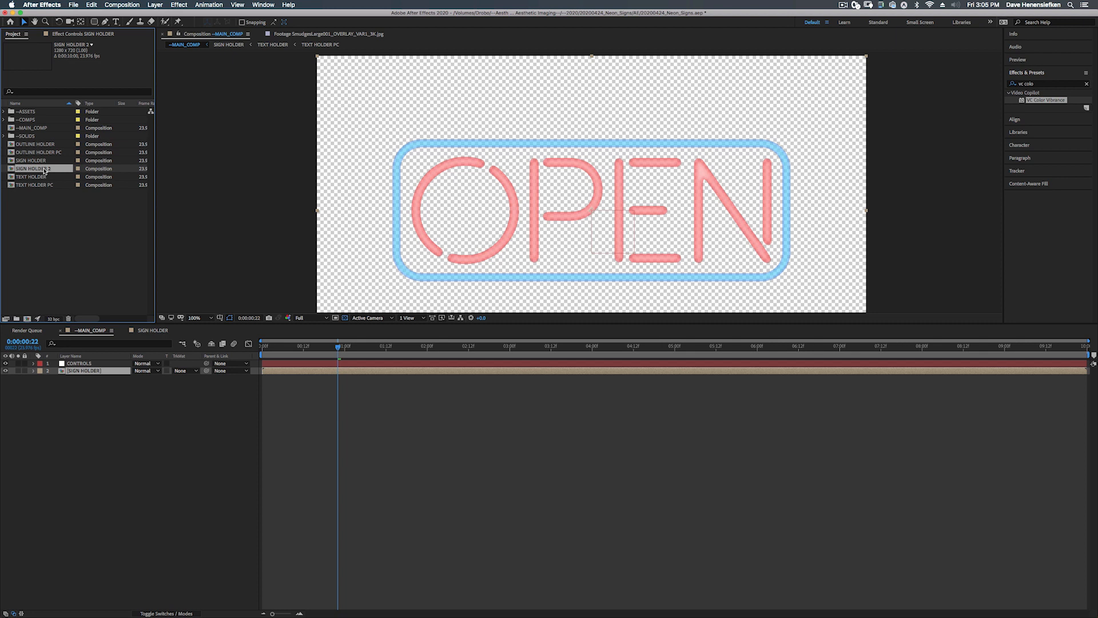
key("Return")
key("BackSpace")
type("SIGN MATTE")
key("Return")
left_click_drag(23, 170, 70, 392)
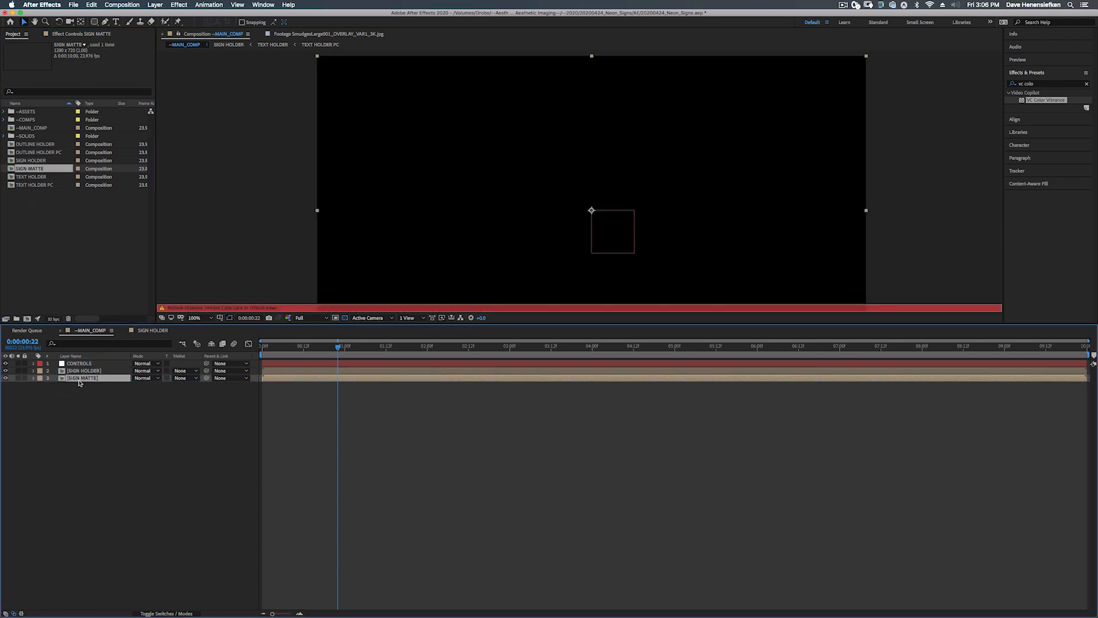
key("Caps_Lock")
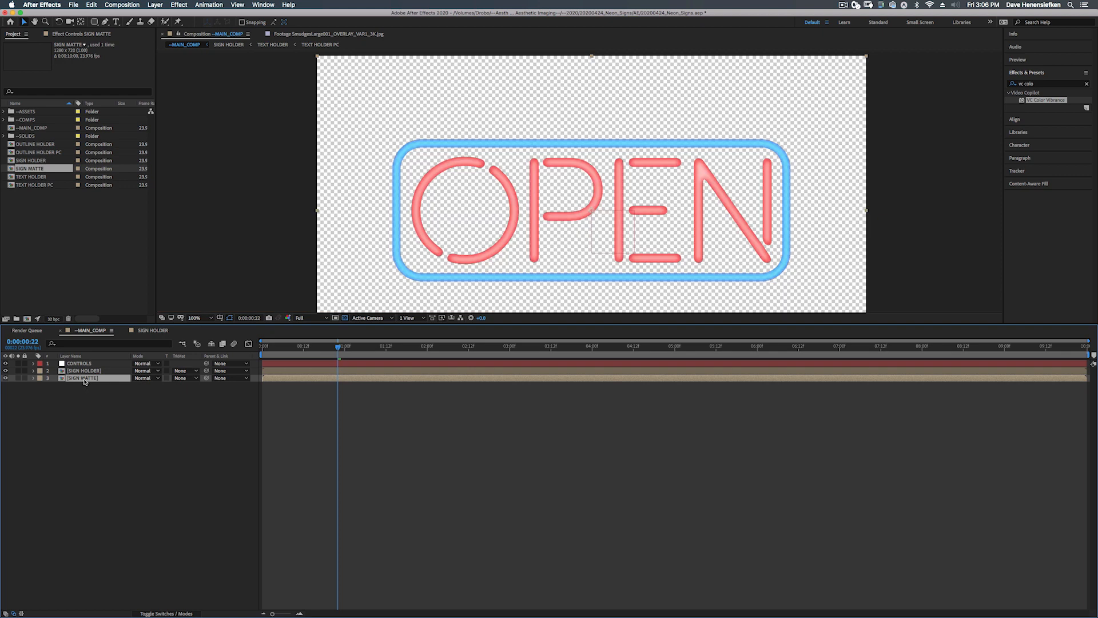
Create a black 1280 x 720 px solid and move it beneath the SIGN MATTE layer
right_click(72, 419)
mouse_move(103, 425)
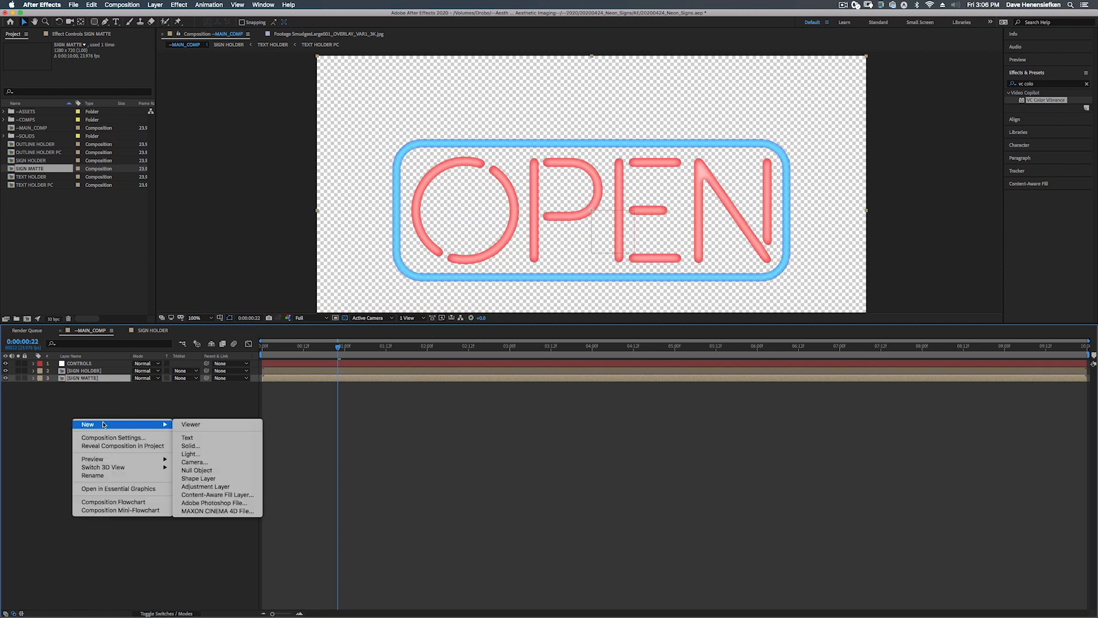
left_click(202, 447)
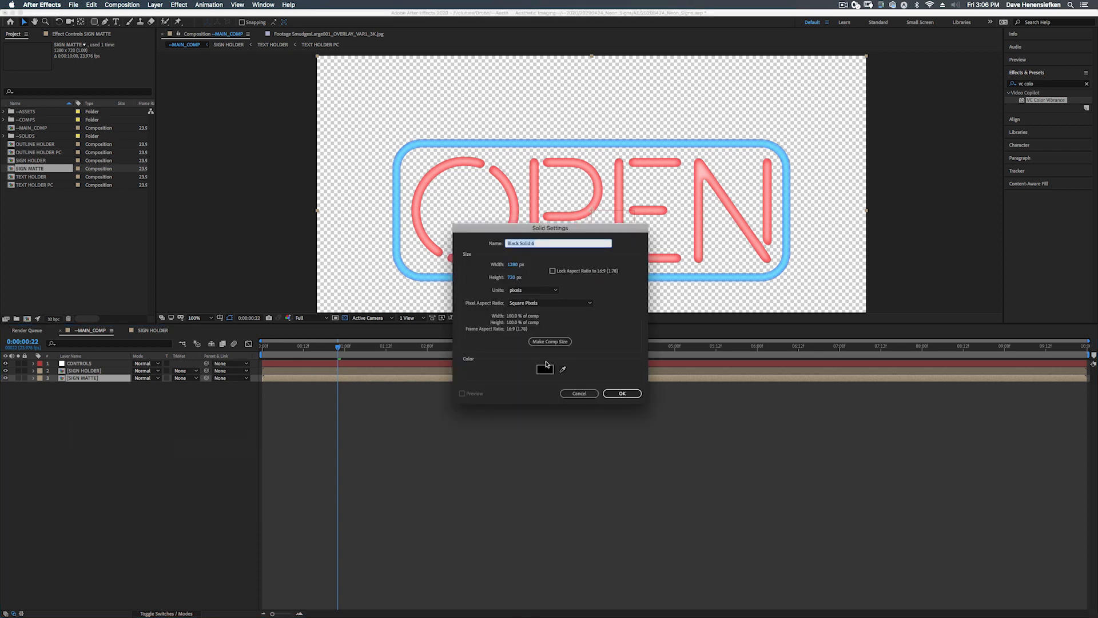
left_click(546, 369)
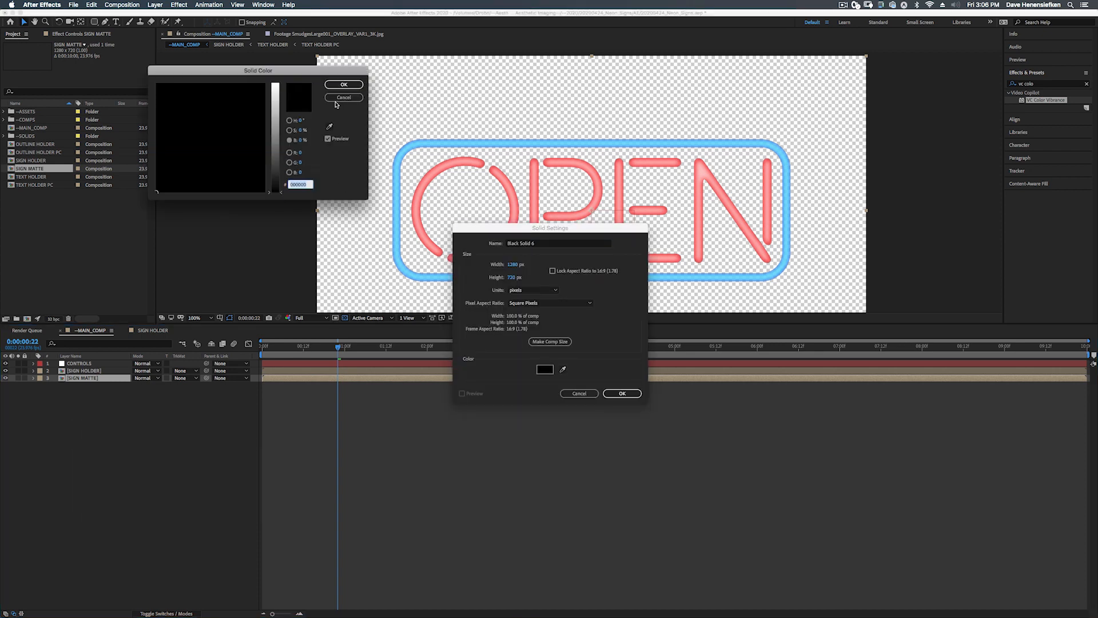
left_click(344, 84)
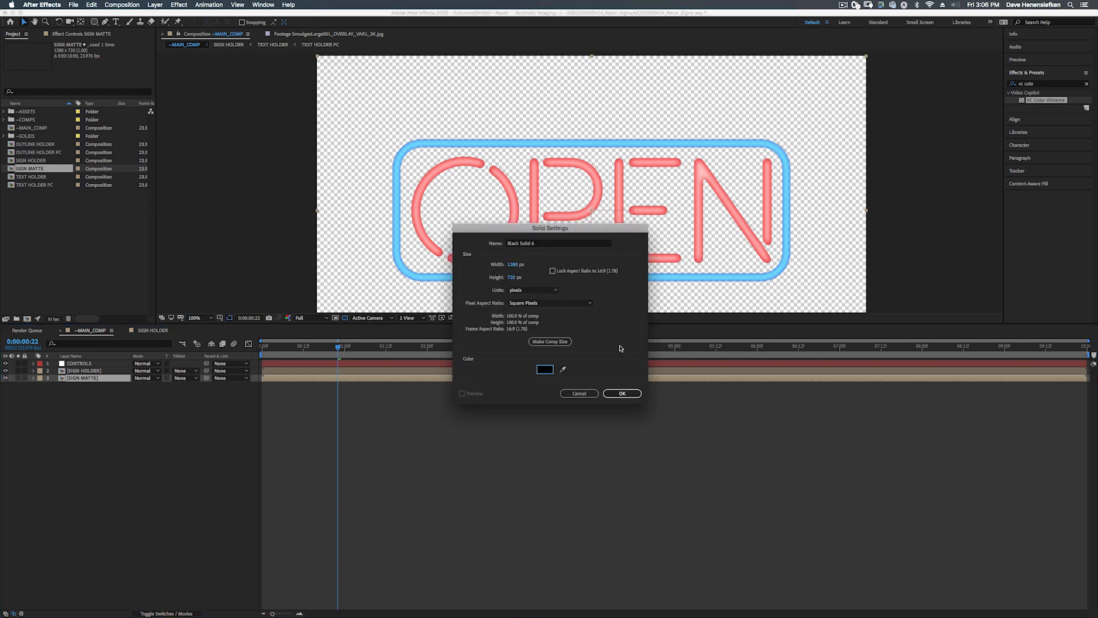
left_click(622, 393)
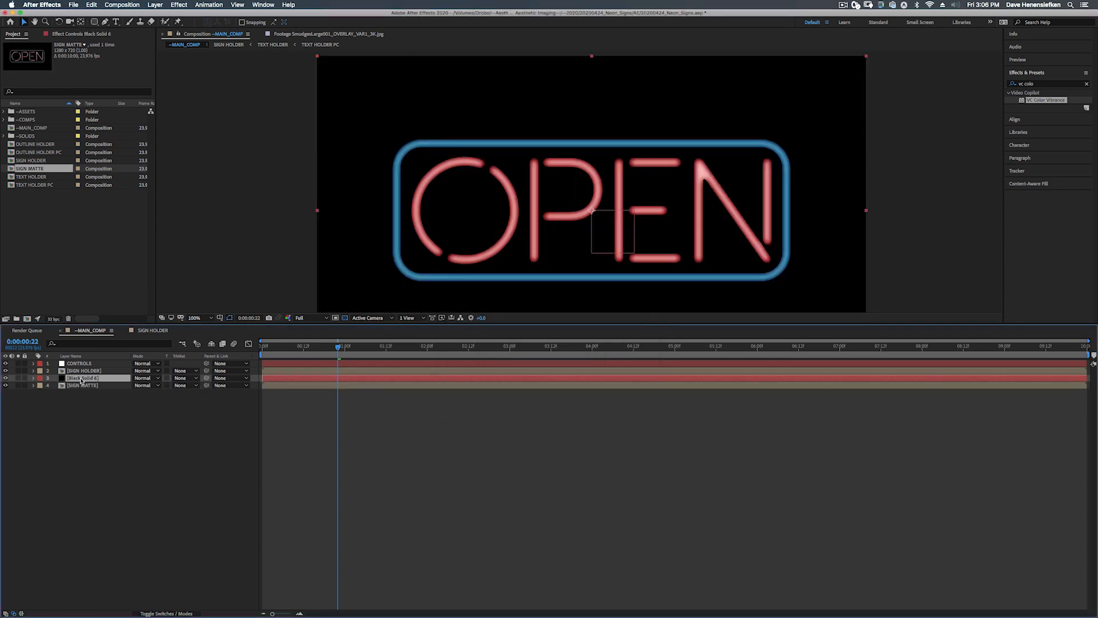
left_click_drag(81, 380, 80, 399)
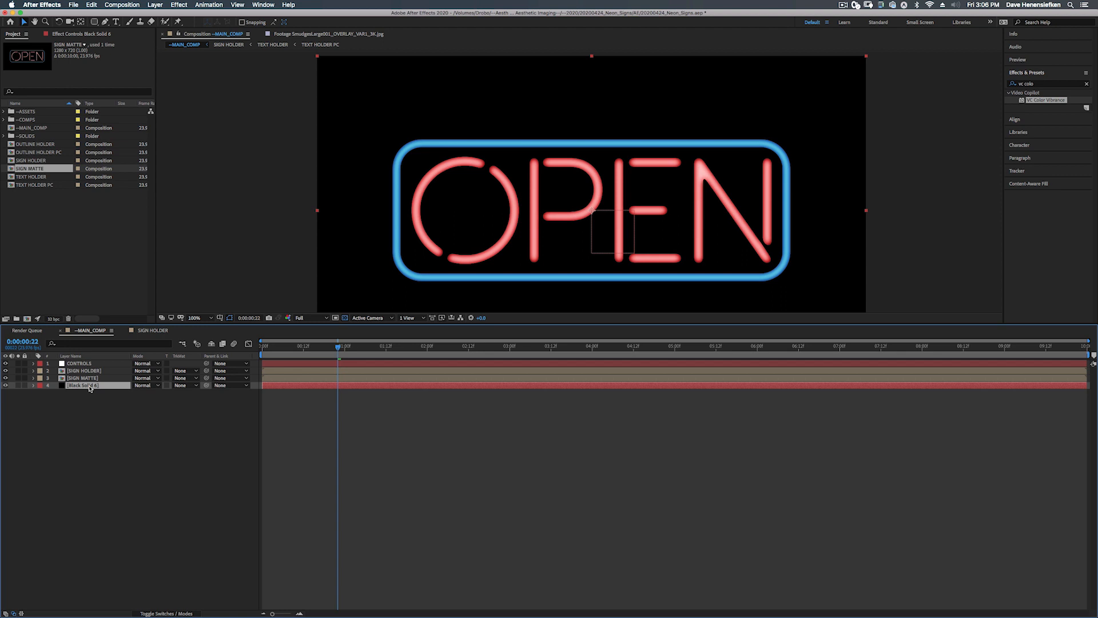
Rename the black solid layer as Sign BG
key("Return")
type("Sign Back")
key("Return")
key("Right")
key("Return")
Apply the Channel Set Matte effect to the Sign BG layer and take its matte from the SIGN MATTE layer
left_click(77, 37)
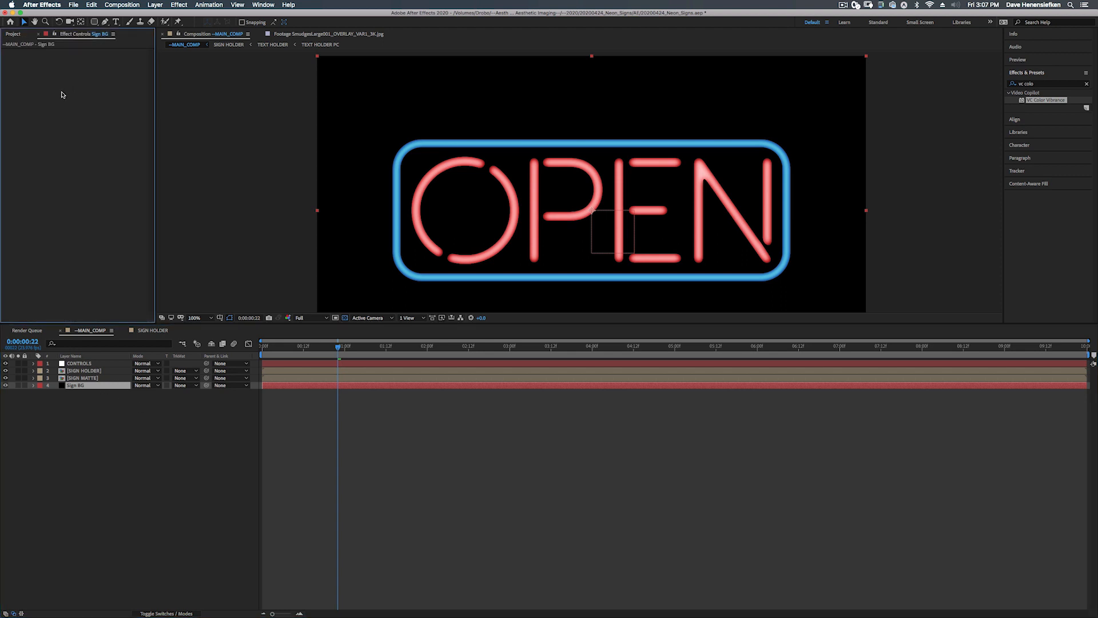
left_click(1040, 86)
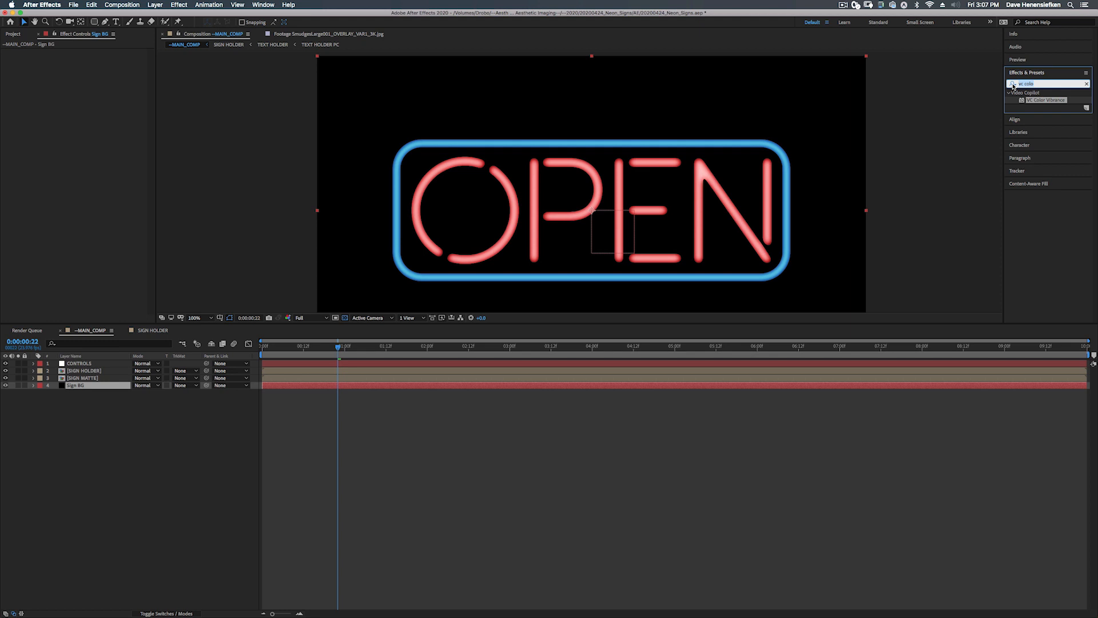
type("set")
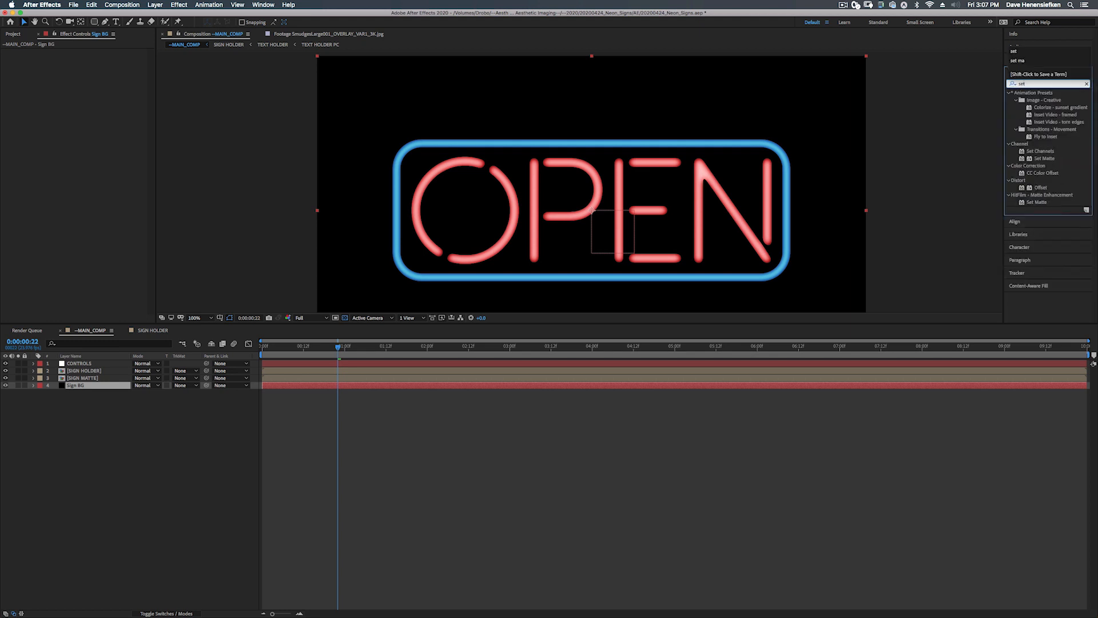
type(" matt")
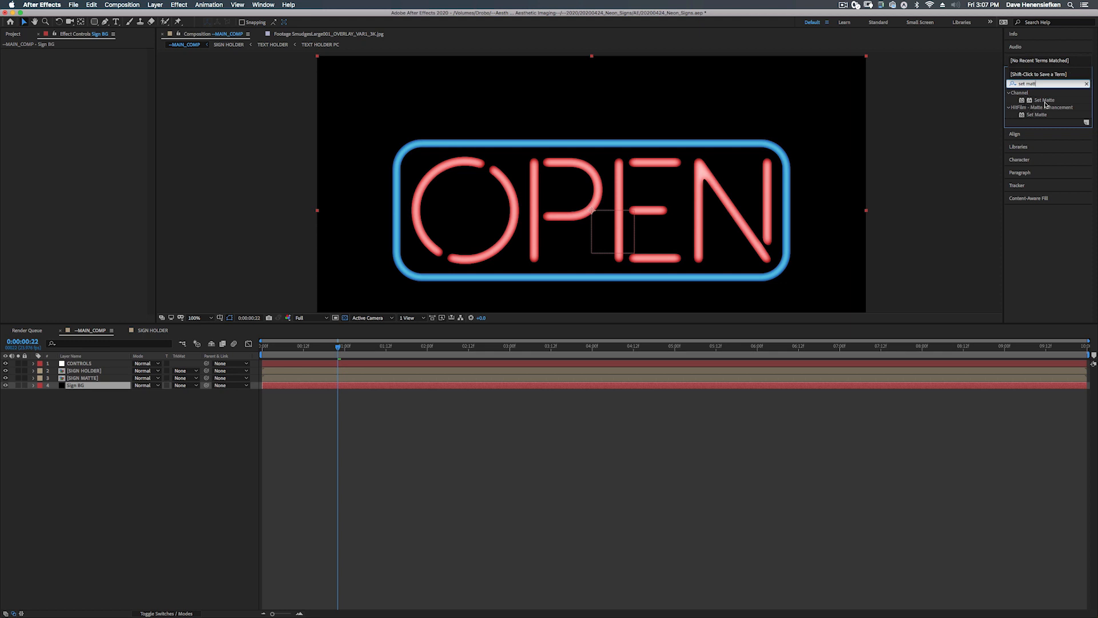
left_click_drag(1045, 103, 89, 386)
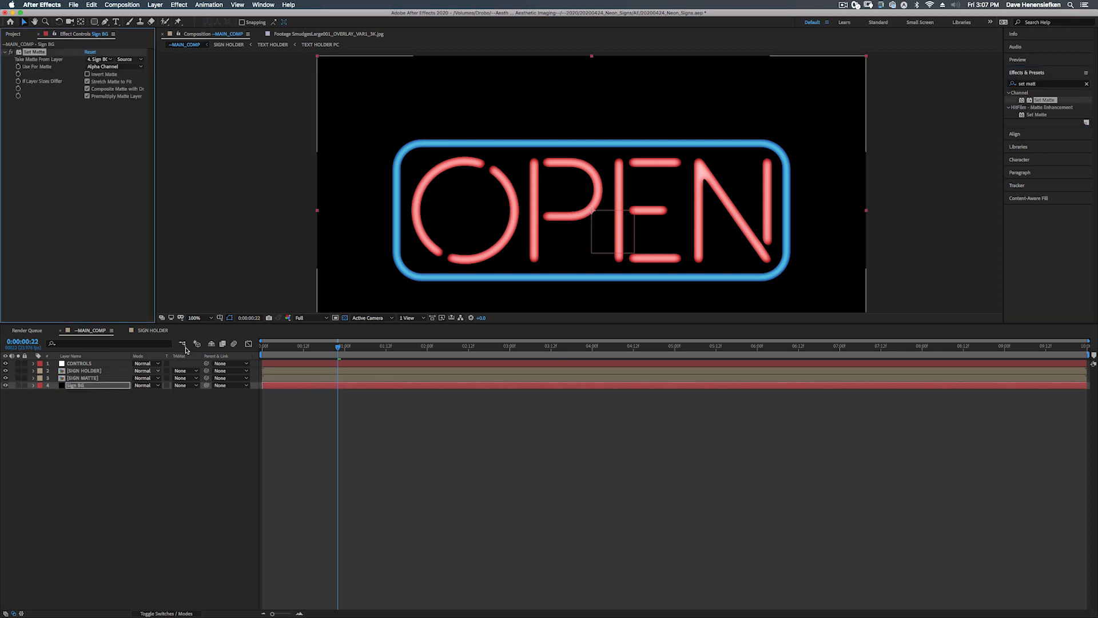
left_click(90, 60)
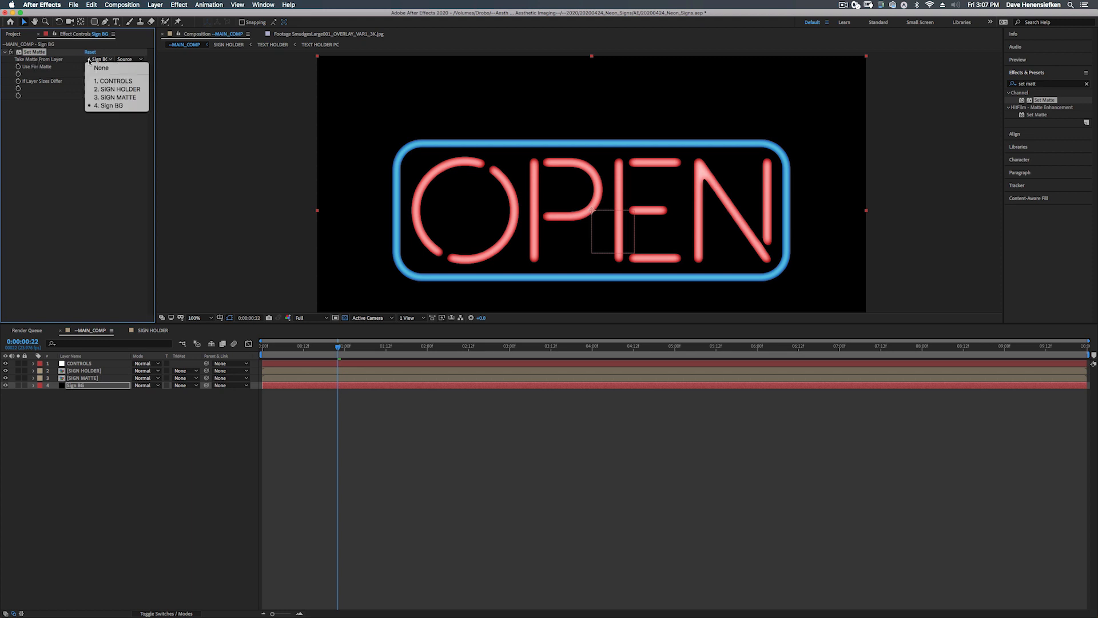
left_click(114, 97)
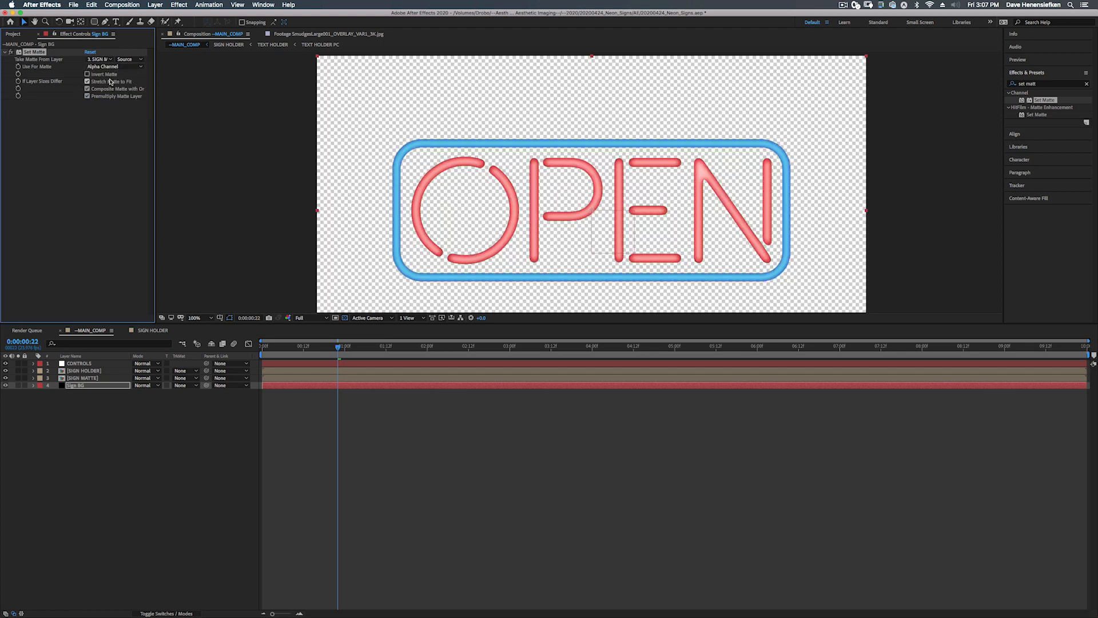
Hide the SIGN HOLDER and SIGN MATTE layers to inspect the matted Sign BG layer by itself at 200%
left_click(5, 371)
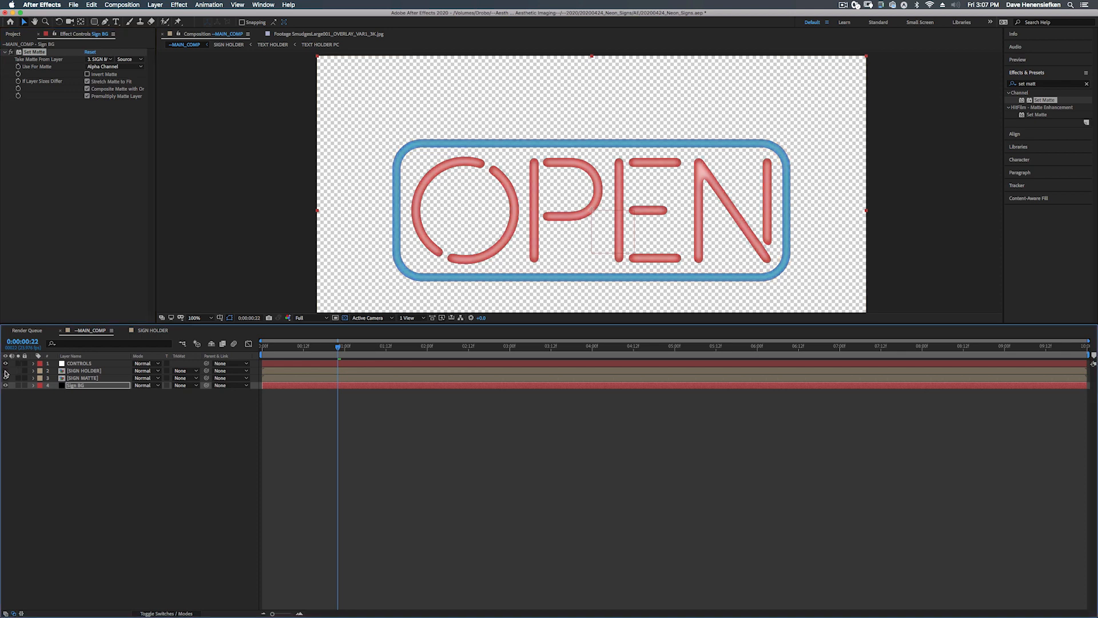
left_click(6, 379)
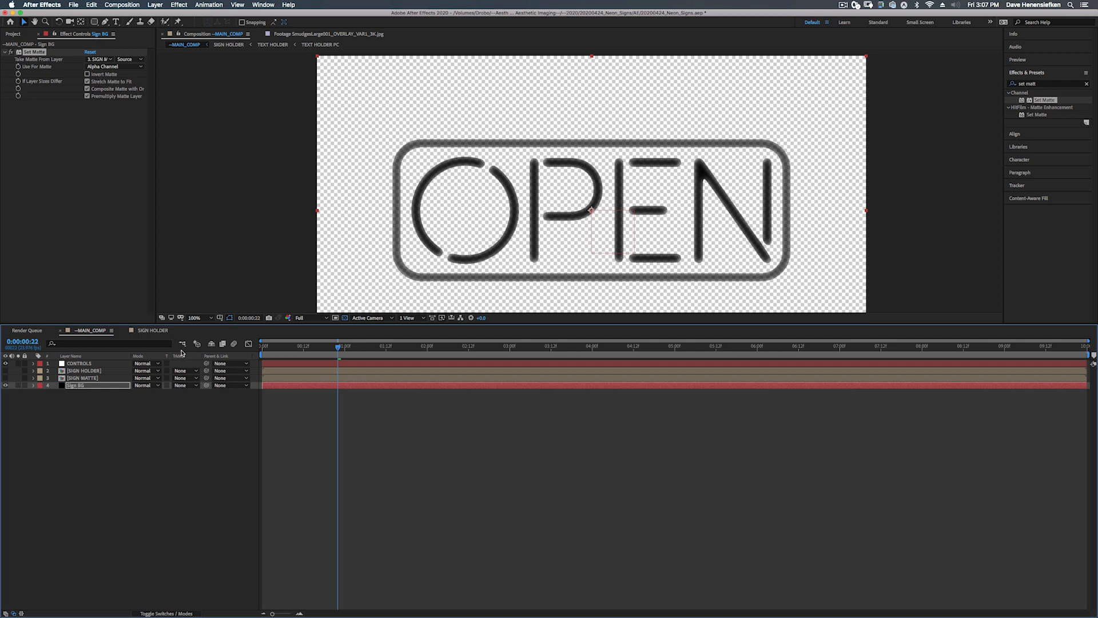
key("period")
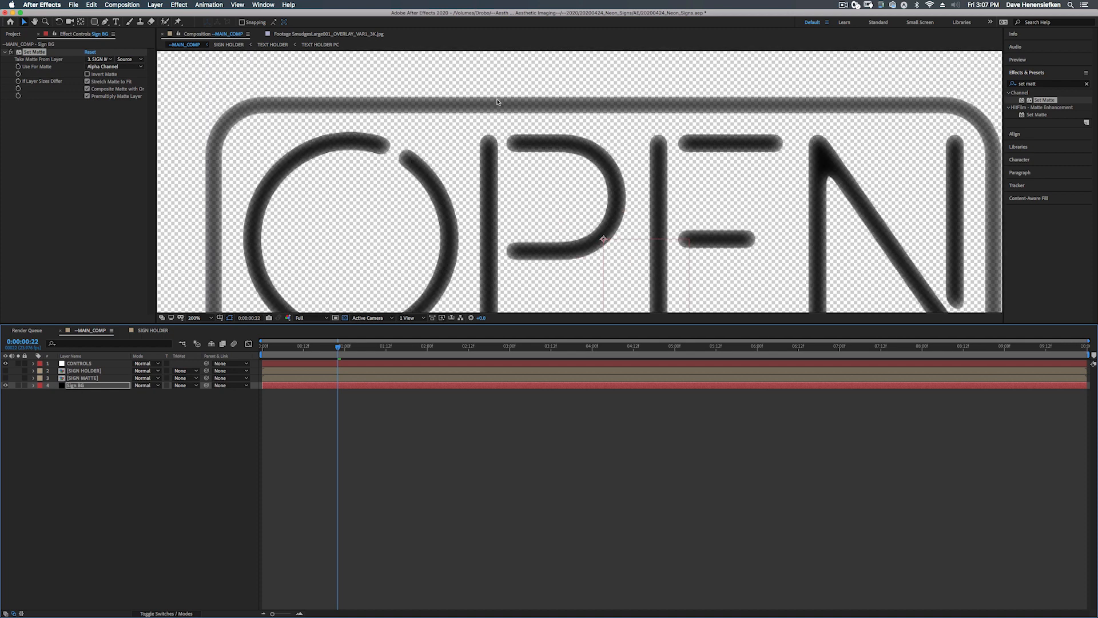
Select the SIGN MATTE layer and search the effects for Curves
left_click(87, 378)
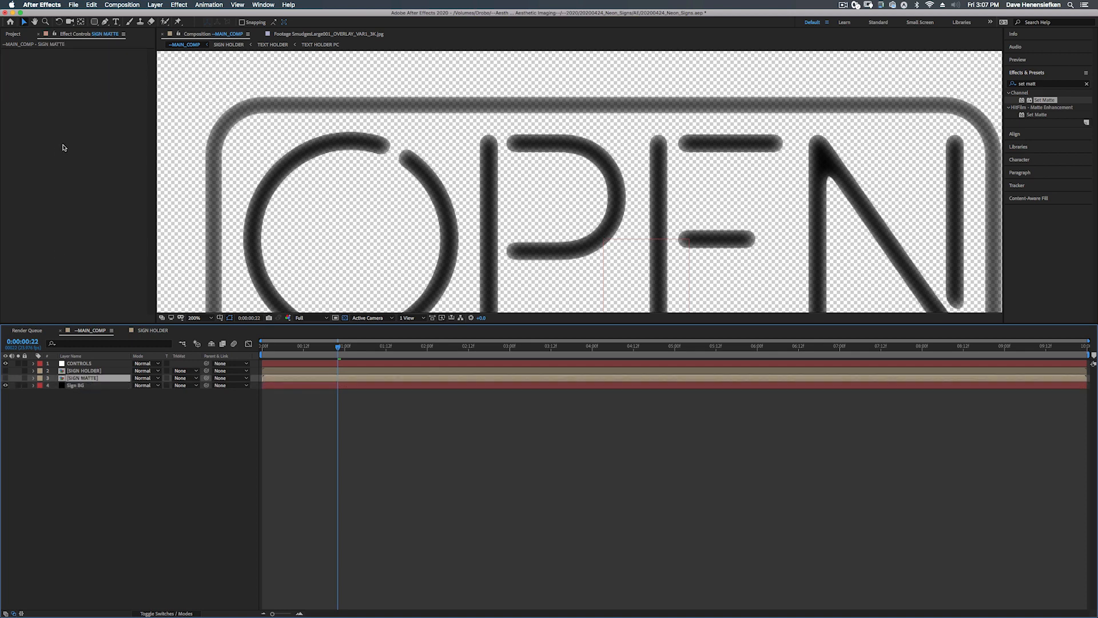
left_click(1036, 85)
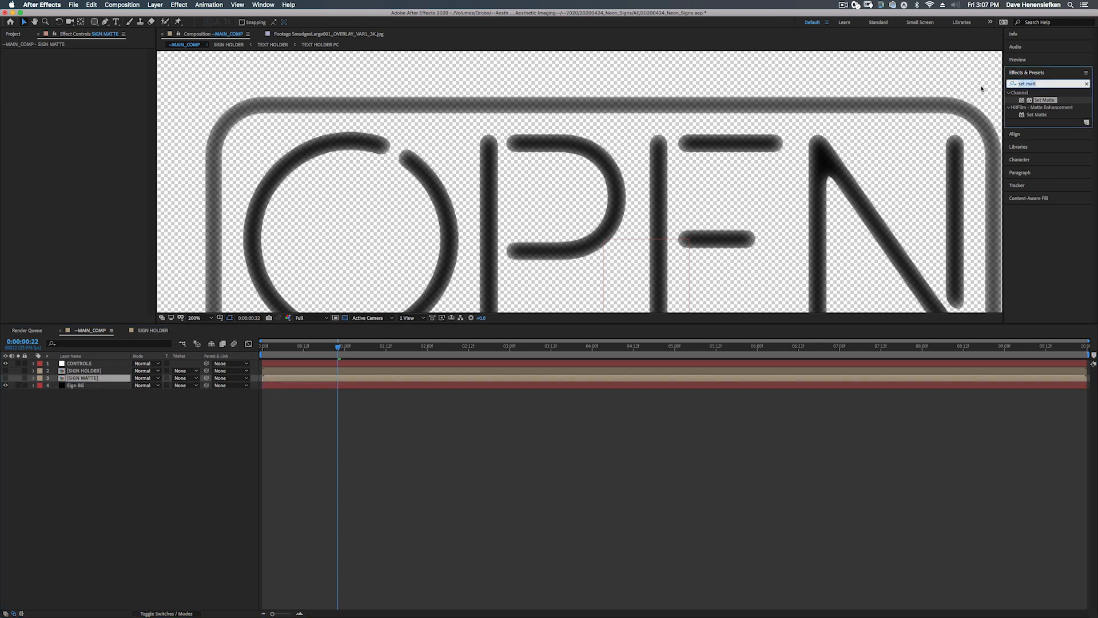
type("curve")
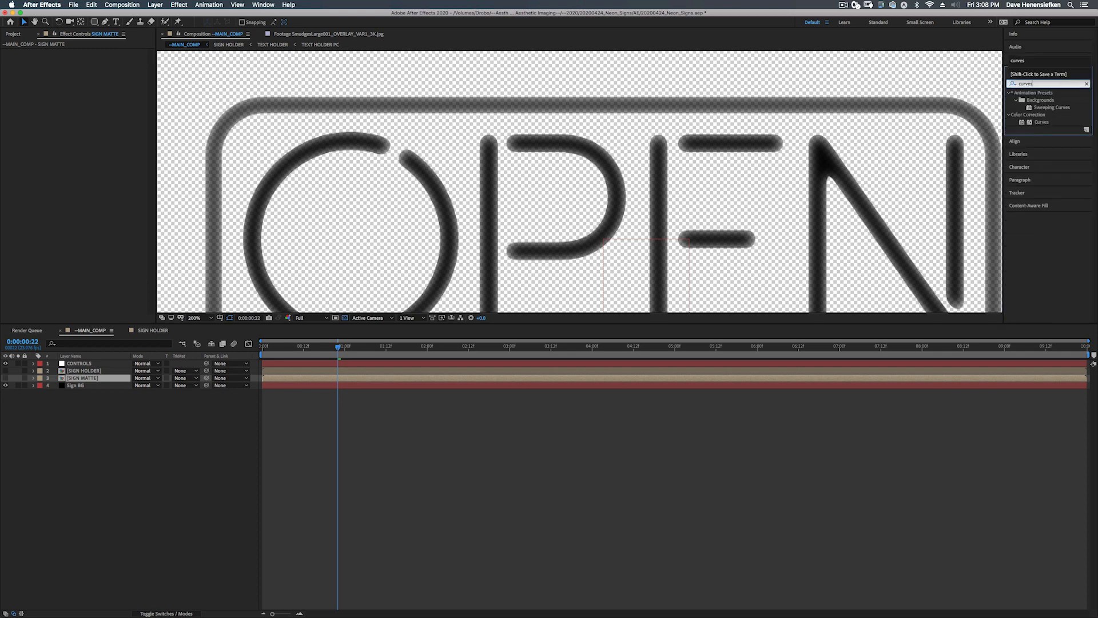
Find the Curves effect and apply it to the SIGN MATTE layer
type("s")
left_click(1041, 122)
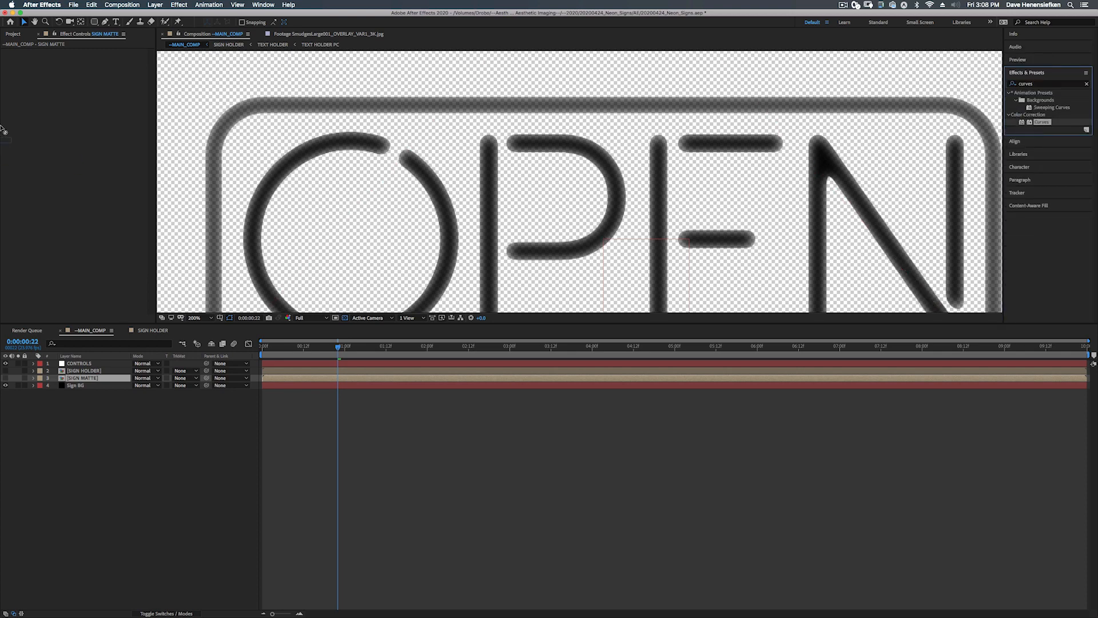
left_click_drag(1041, 122, 45, 105)
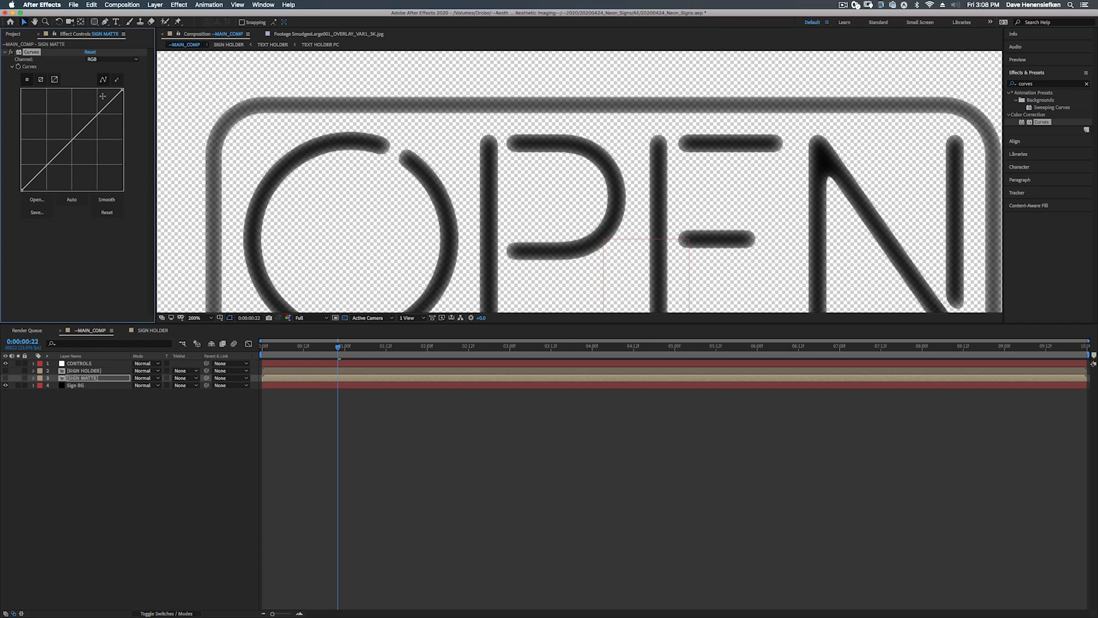
Make the Sign BG layer's Set Matte effect read its matte layer with Effects & Masks instead of Source
left_click(77, 385)
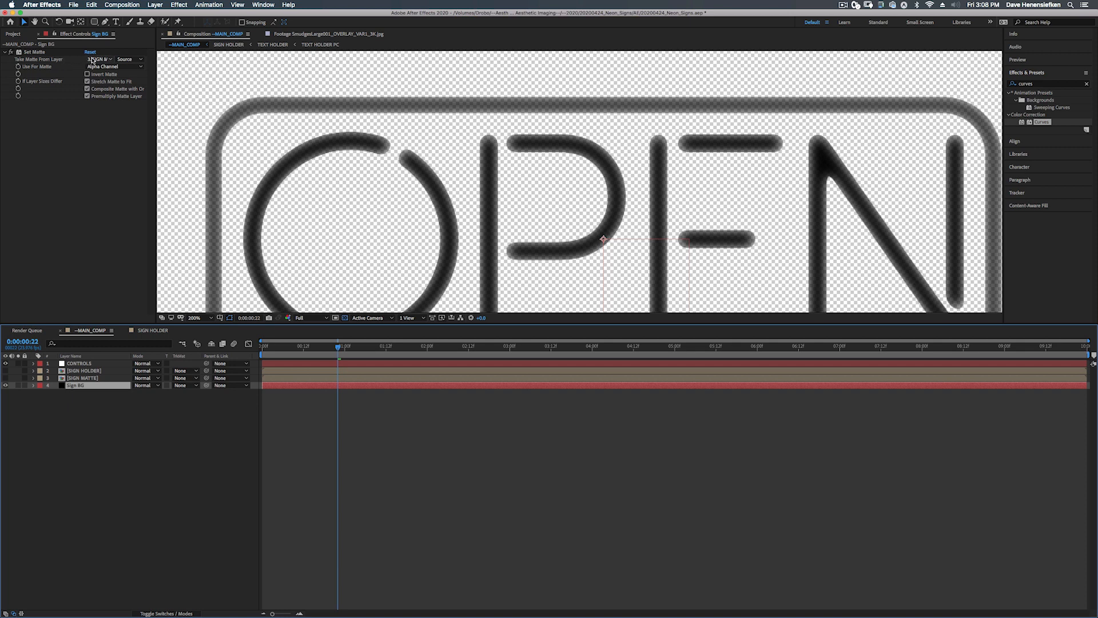
left_click(130, 60)
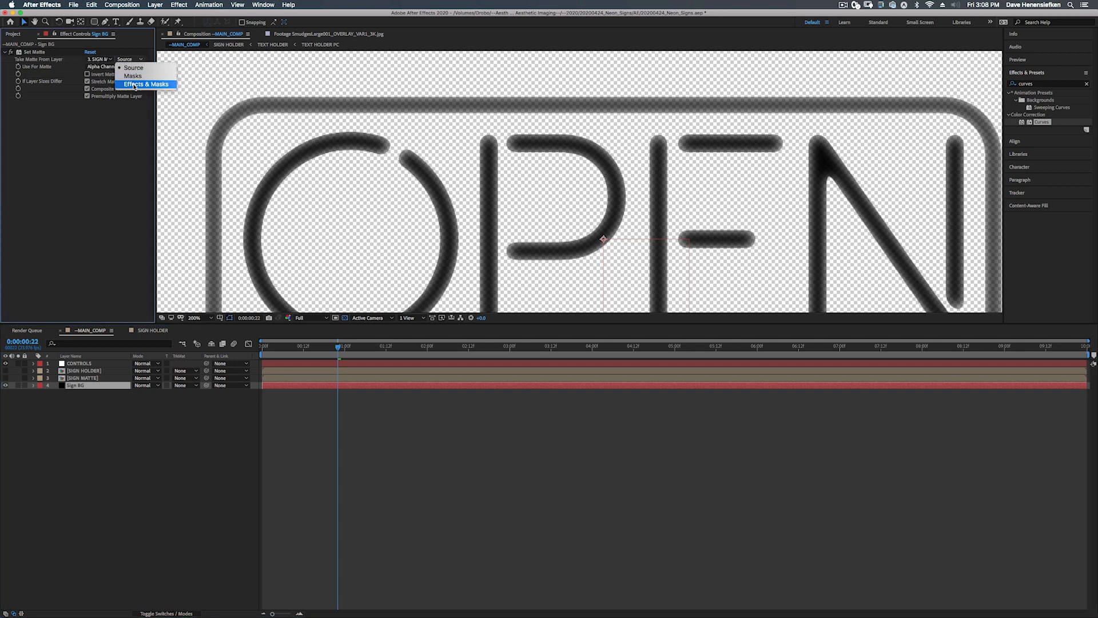
left_click(135, 85)
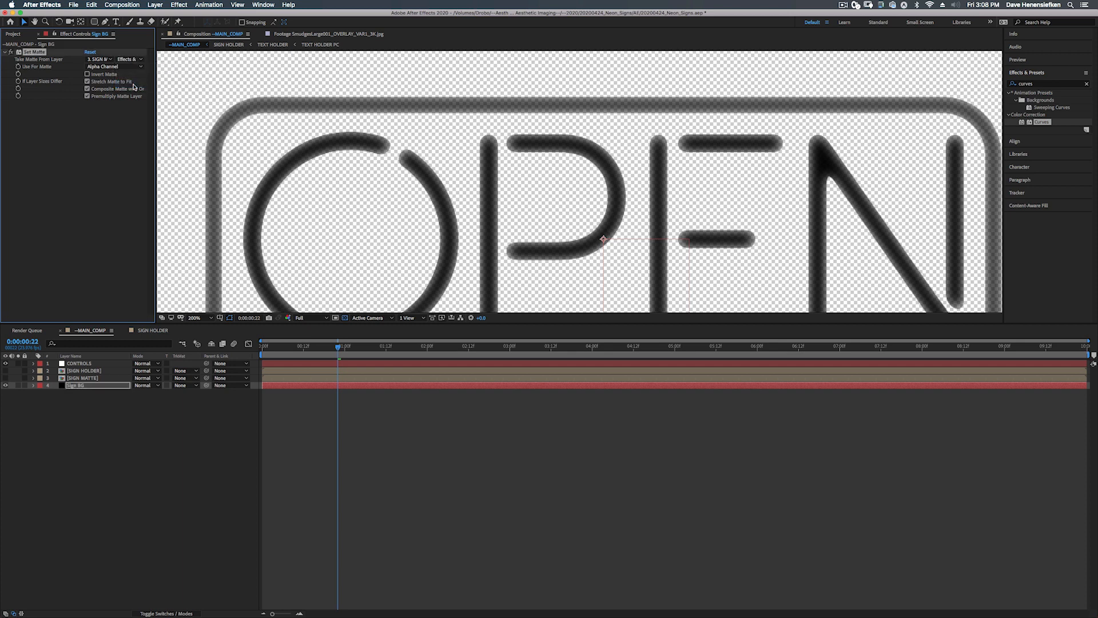
Switch SIGN MATTE's Curves to the Alpha channel and raise the curve's midpoint nearly to the maximum to make the matte solid
left_click(83, 378)
left_click(111, 59)
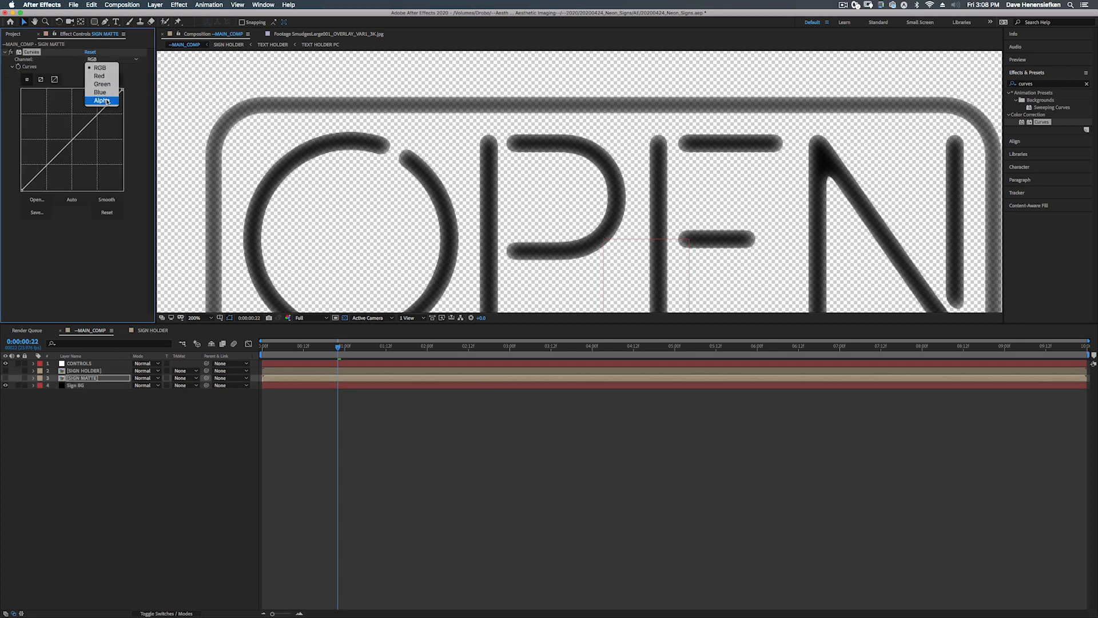
left_click(100, 101)
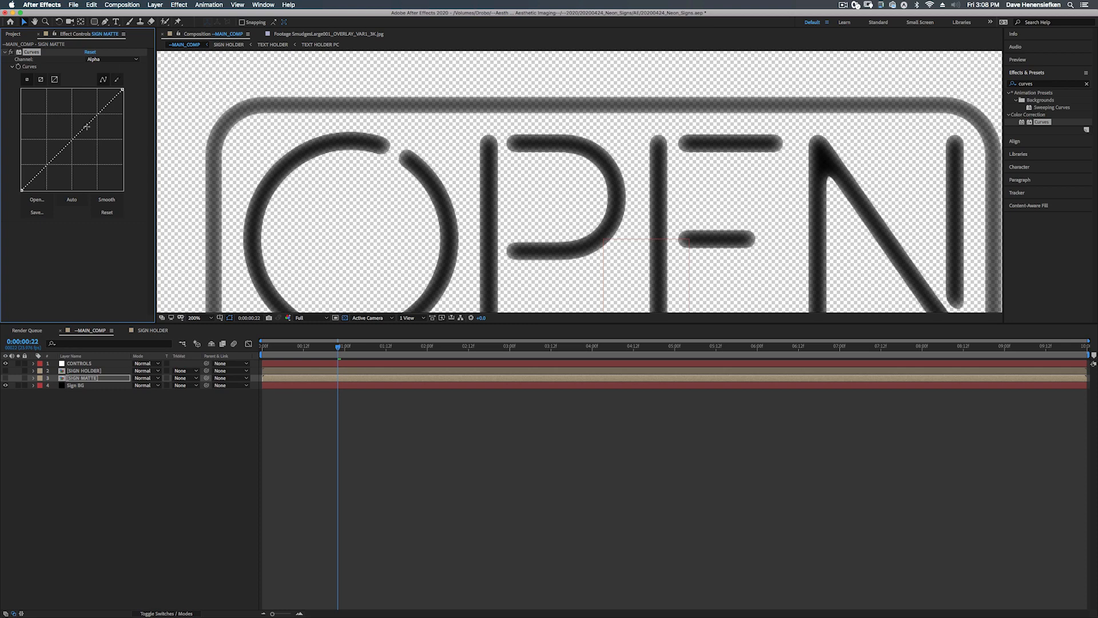
left_click_drag(81, 131, 75, 98)
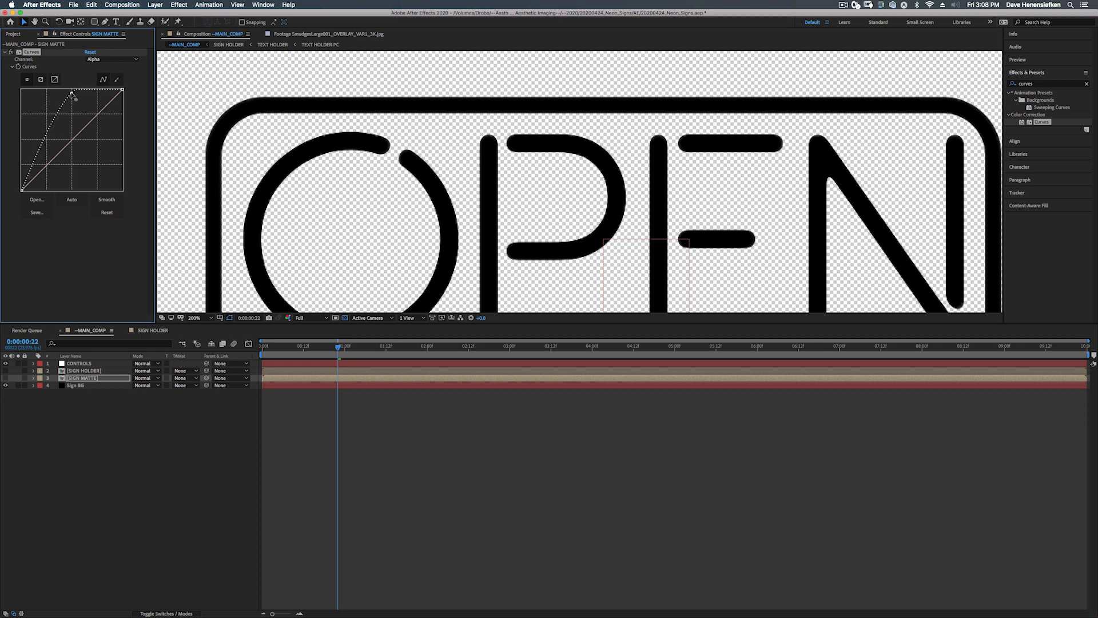
left_click(205, 318)
left_click(211, 337)
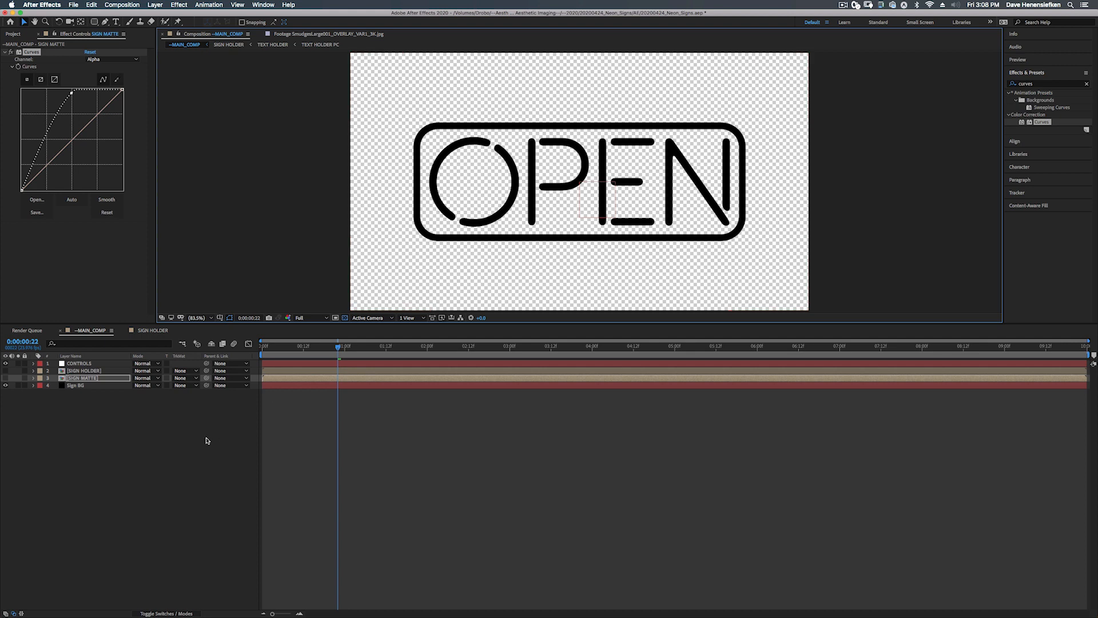
Find the Minimax effect and apply it to the Sign BG layer below its Set Matte effect
left_click(83, 386)
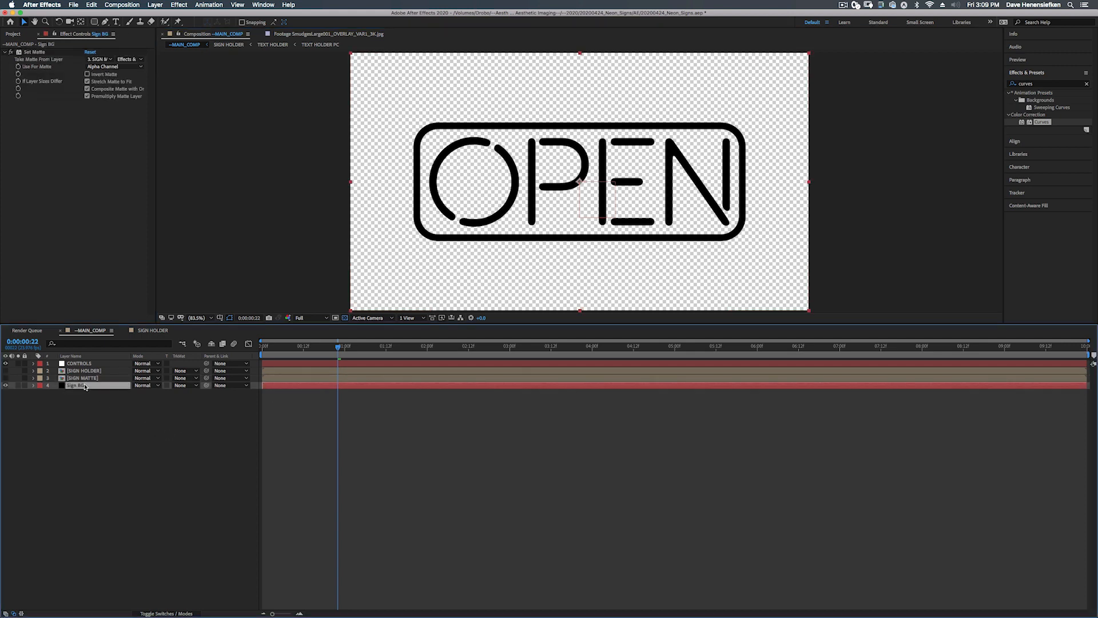
left_click(57, 182)
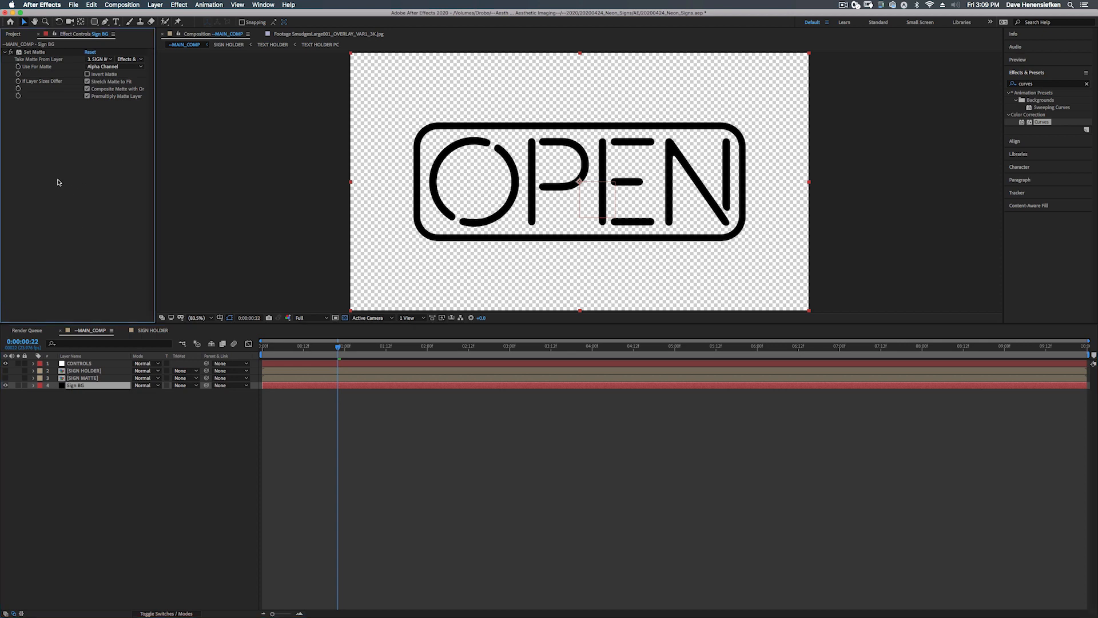
left_click(1007, 85)
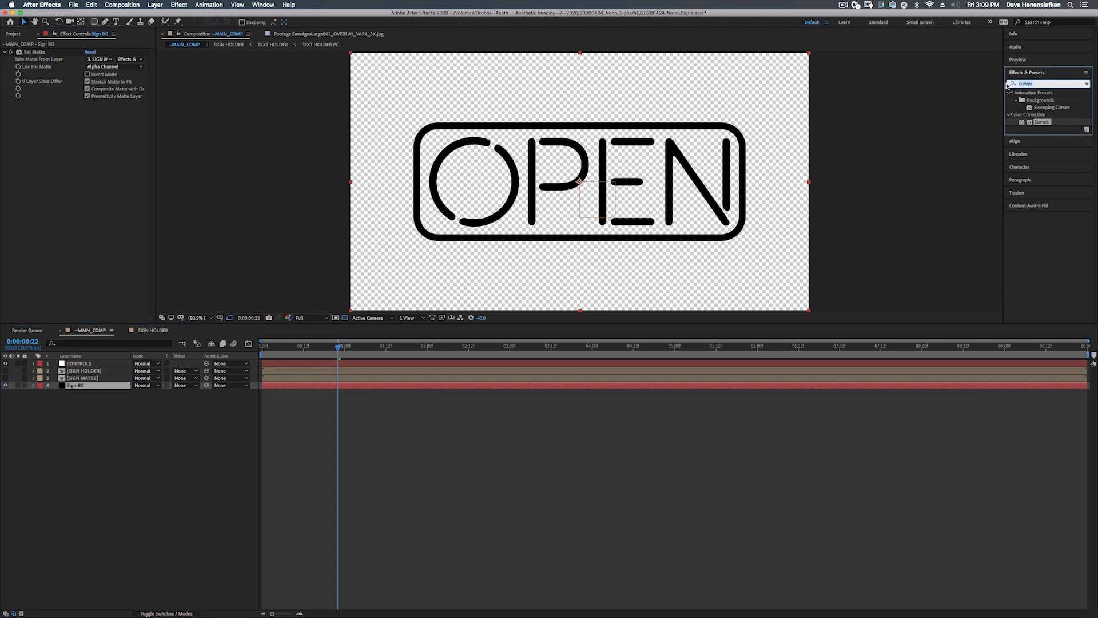
type("mini")
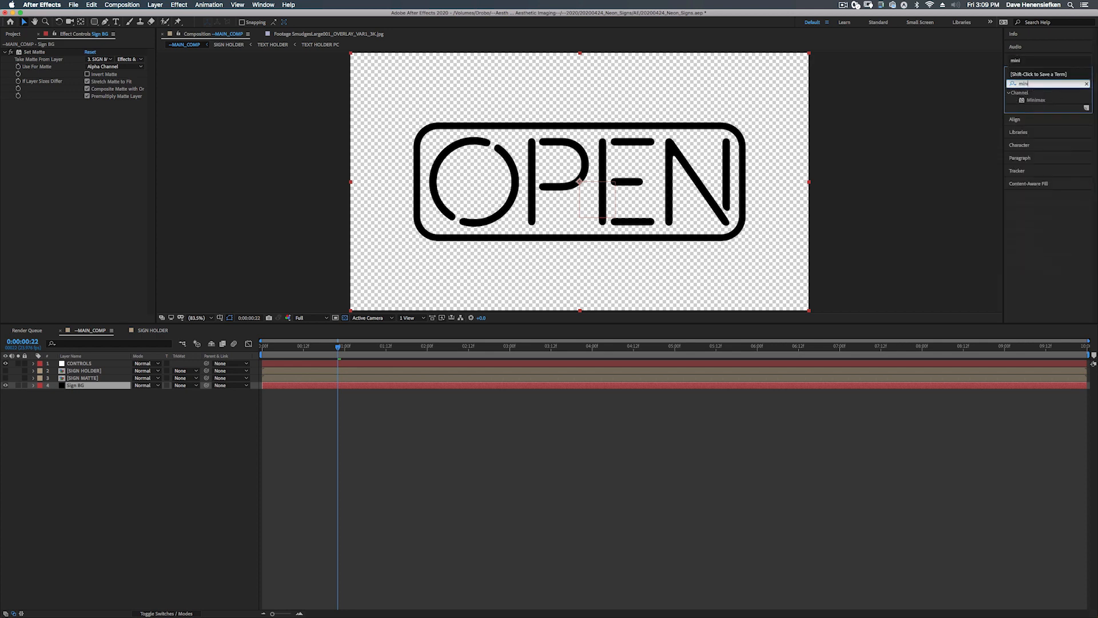
left_click_drag(1036, 100, 68, 167)
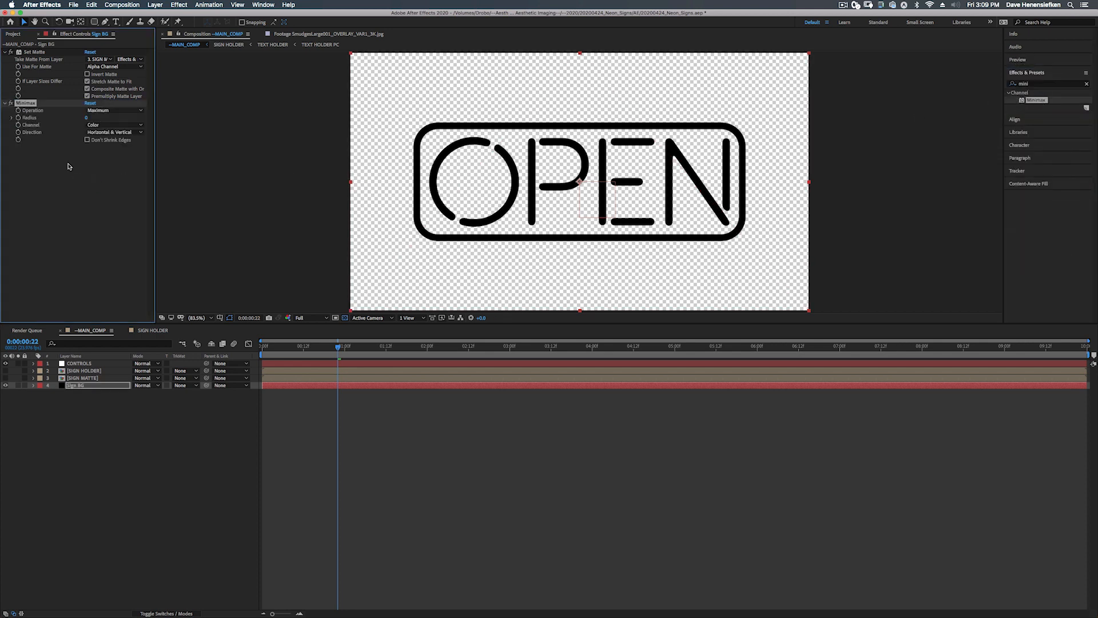
Set Sign BG's Minimax channel to Alpha and Color and its radius to 2 to thicken the black backing
left_click(96, 113)
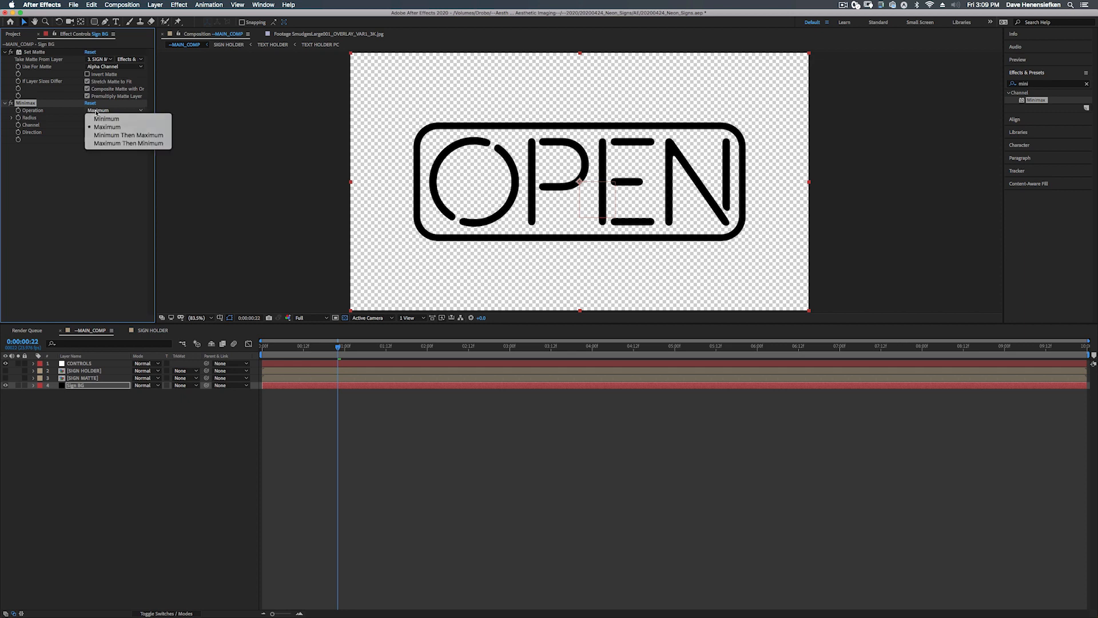
left_click(91, 121)
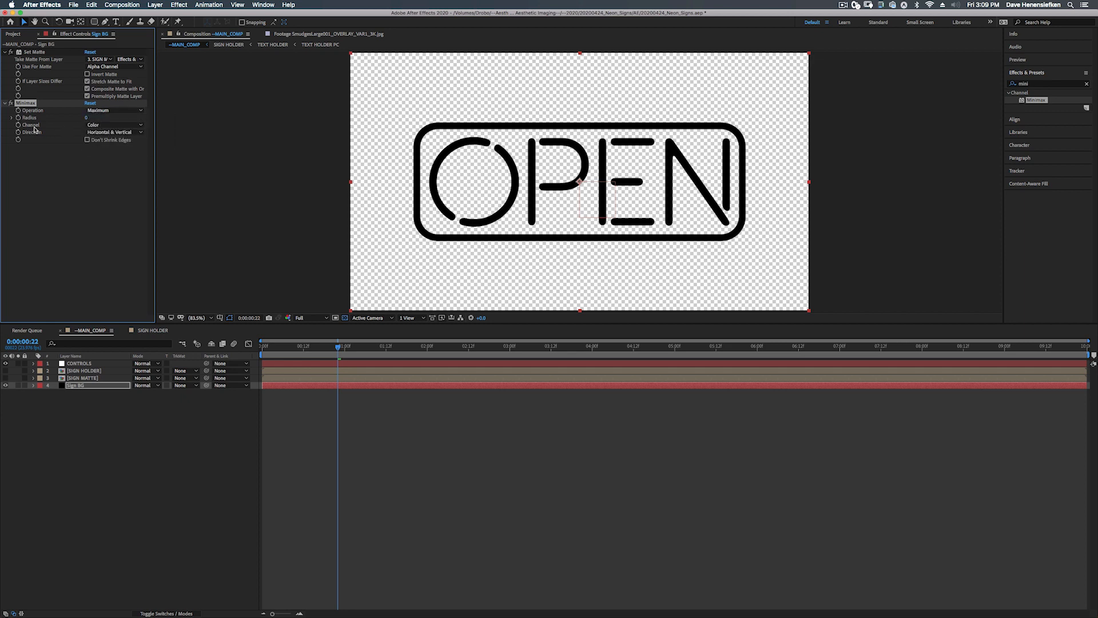
left_click(99, 125)
left_click(106, 142)
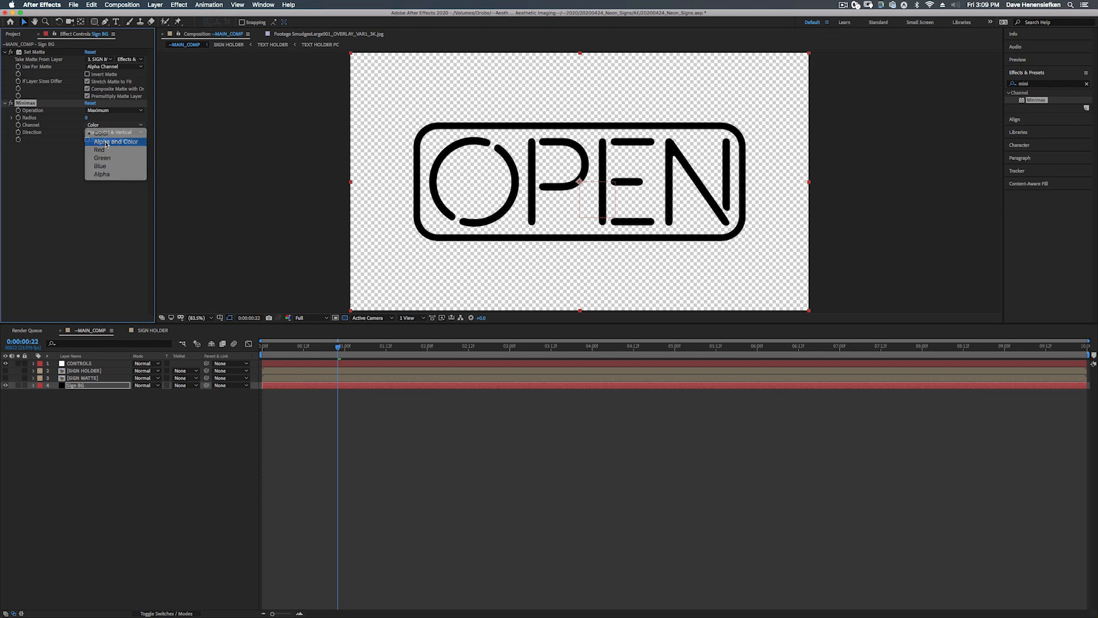
left_click(88, 117)
key("Up")
key("Up")
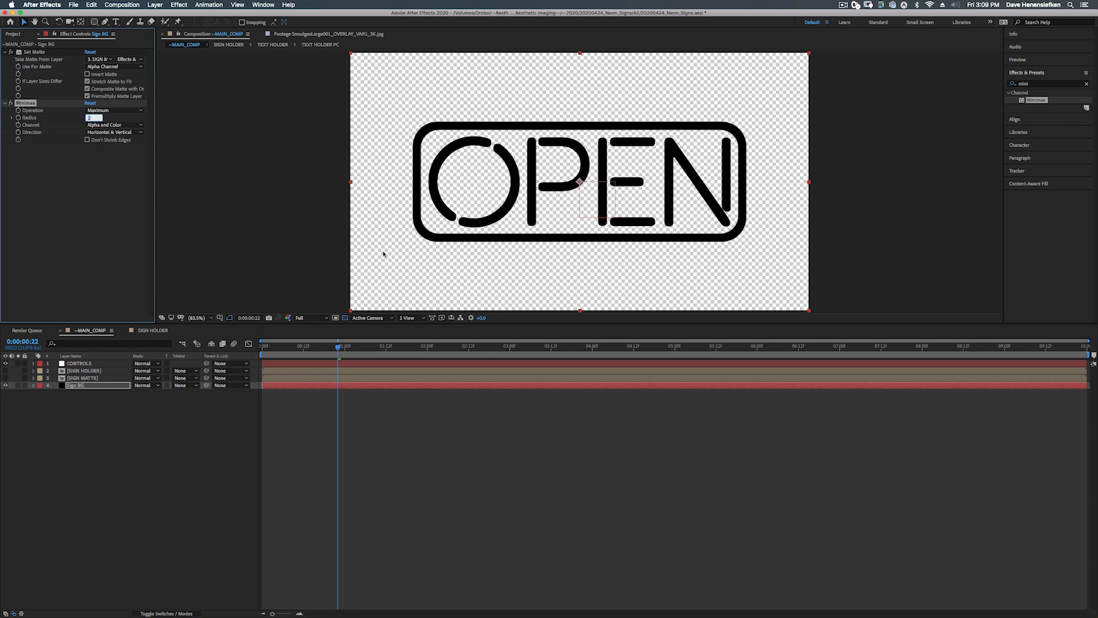
Open the TEXT HOLDER PC composition and apply Minimax to the OPEN text layer
left_click(88, 373)
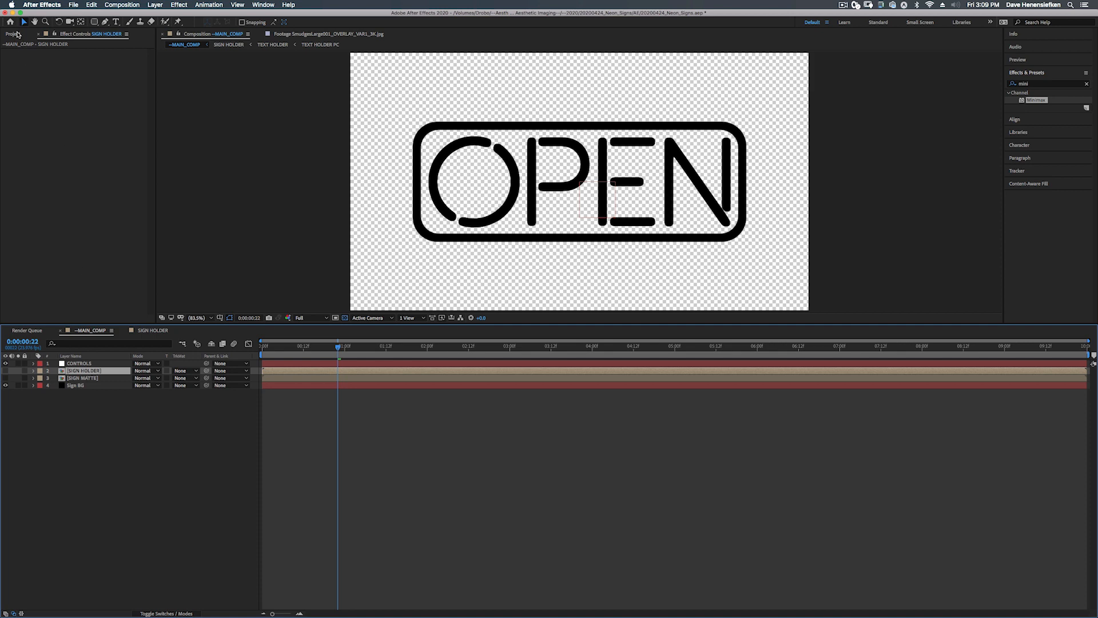
left_click(12, 34)
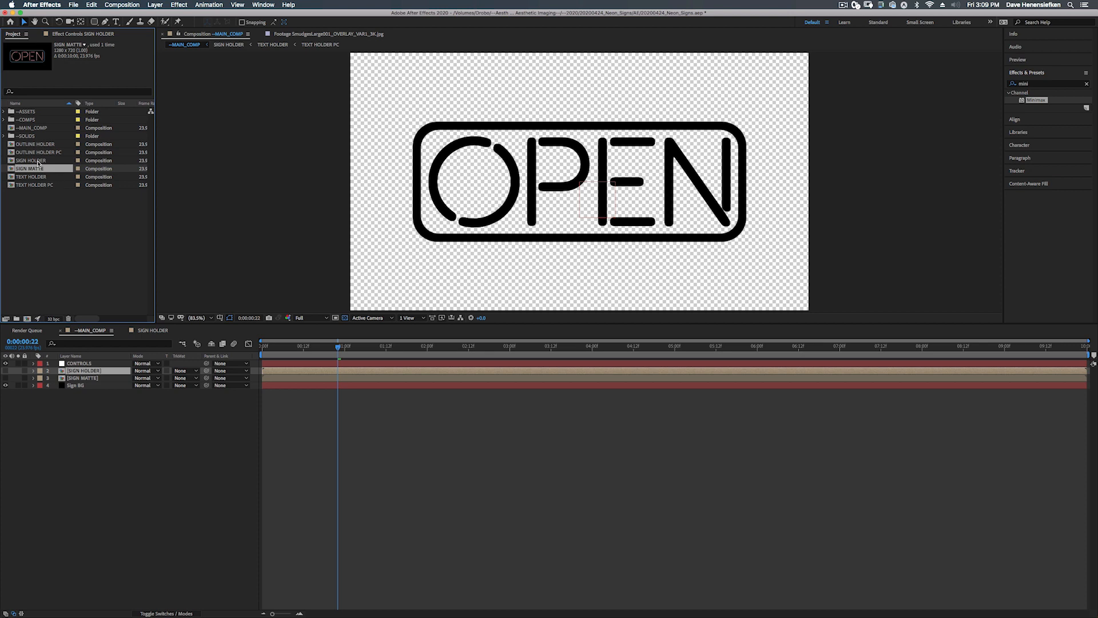
double_click(35, 185)
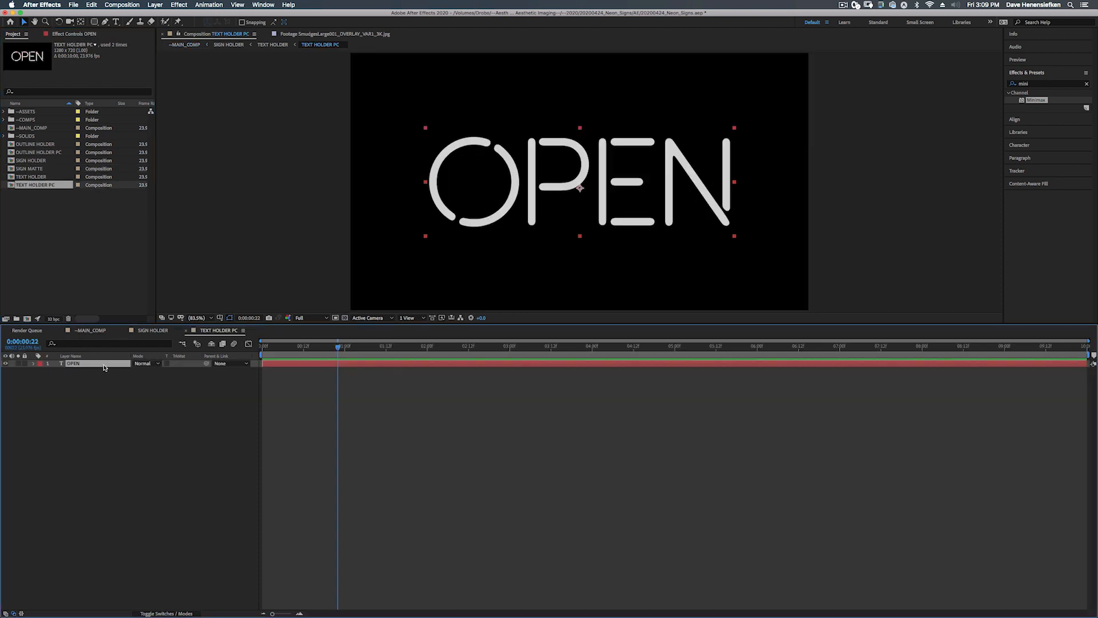
left_click_drag(1045, 102, 85, 364)
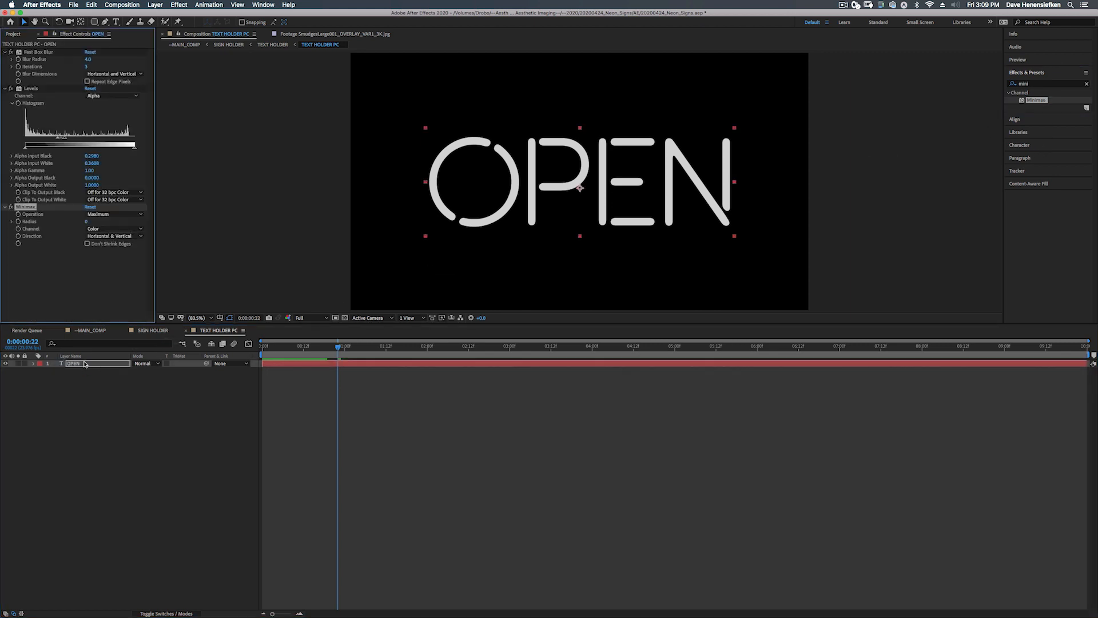
Set the OPEN layer's Minimax channel to Alpha and Color and raise its radius slightly to thicken the letters
left_click(100, 229)
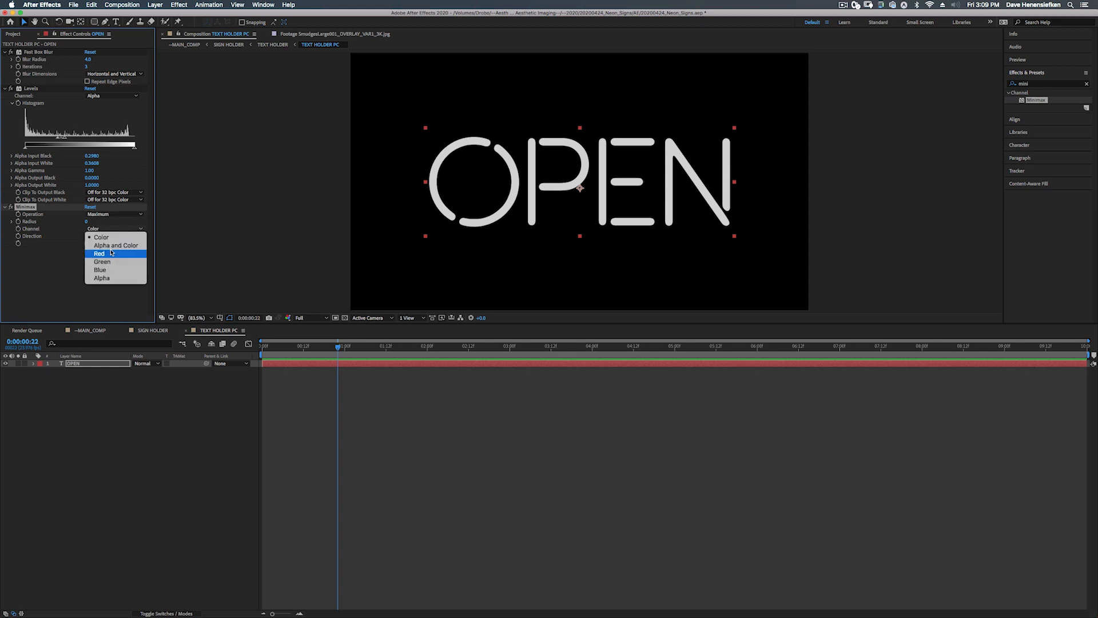
left_click(114, 246)
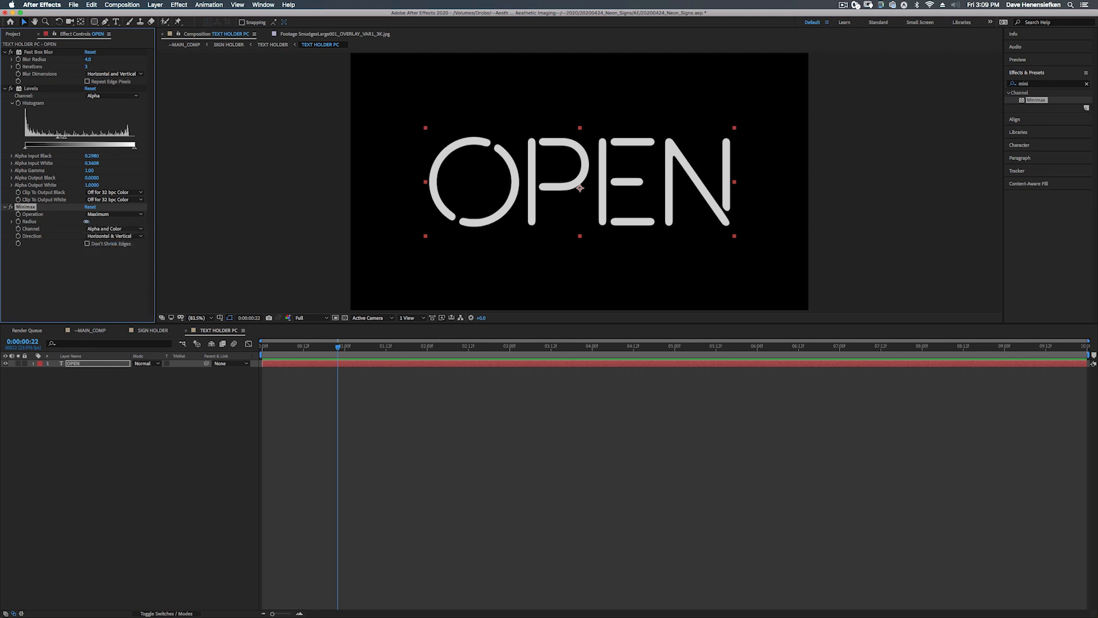
left_click(87, 222)
key("Up")
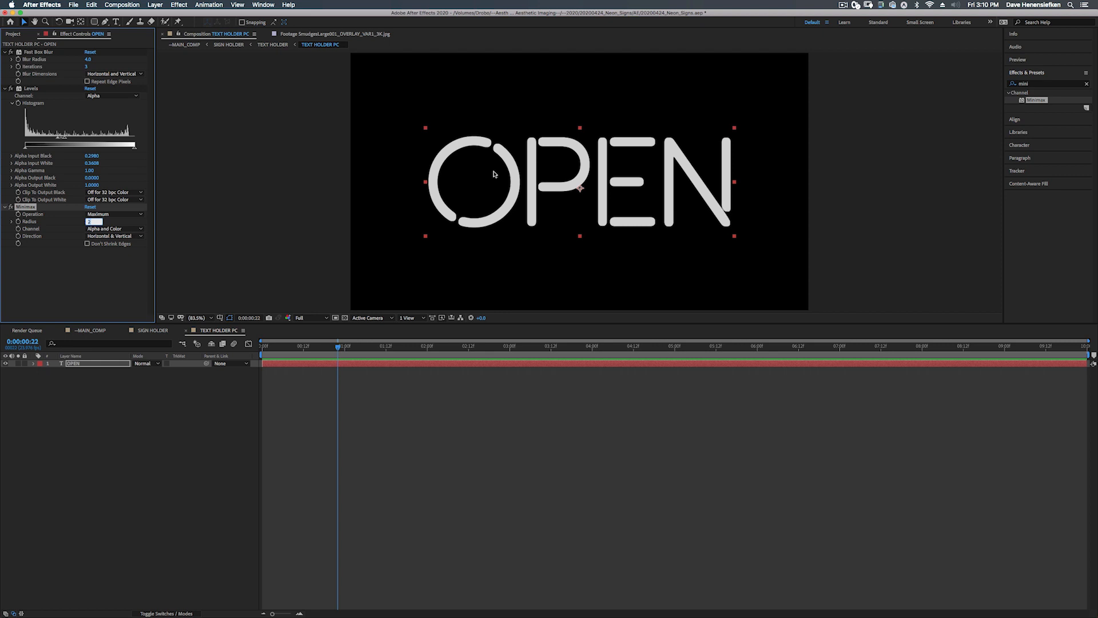
key("Up")
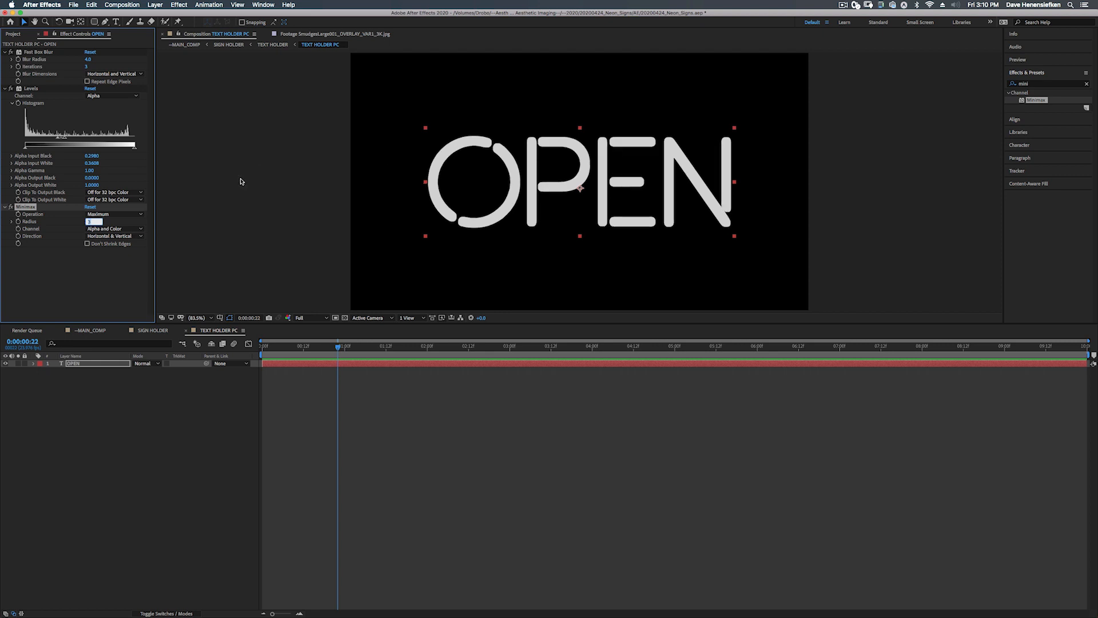
key("Down")
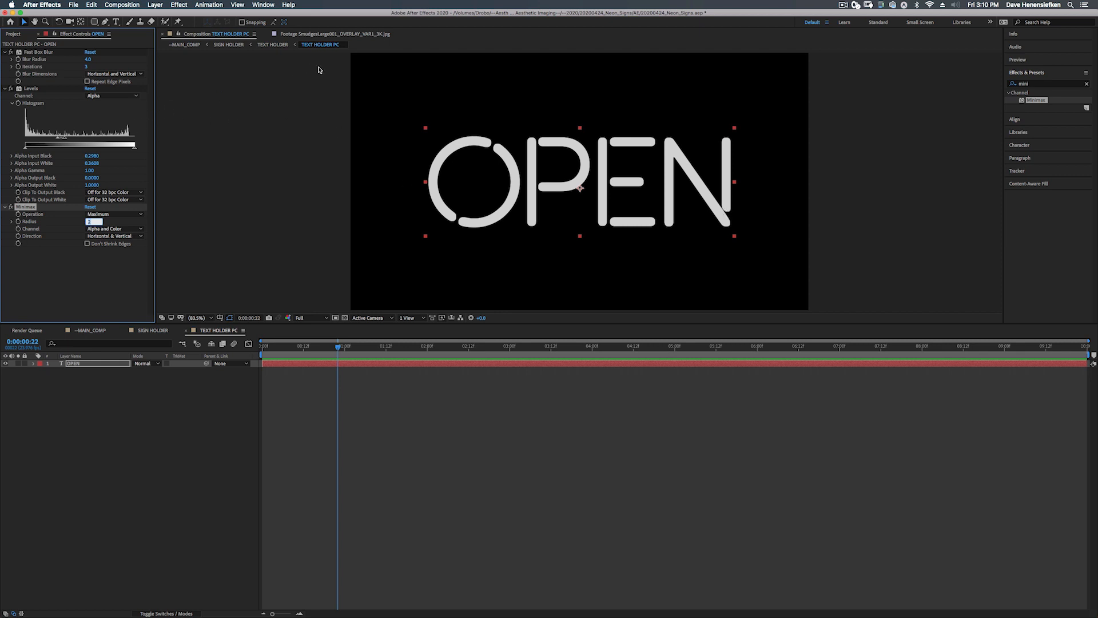
Open the OUTLINE HOLDER PC composition and set Shape Layer 1's stroke width to 24 px
left_click(14, 34)
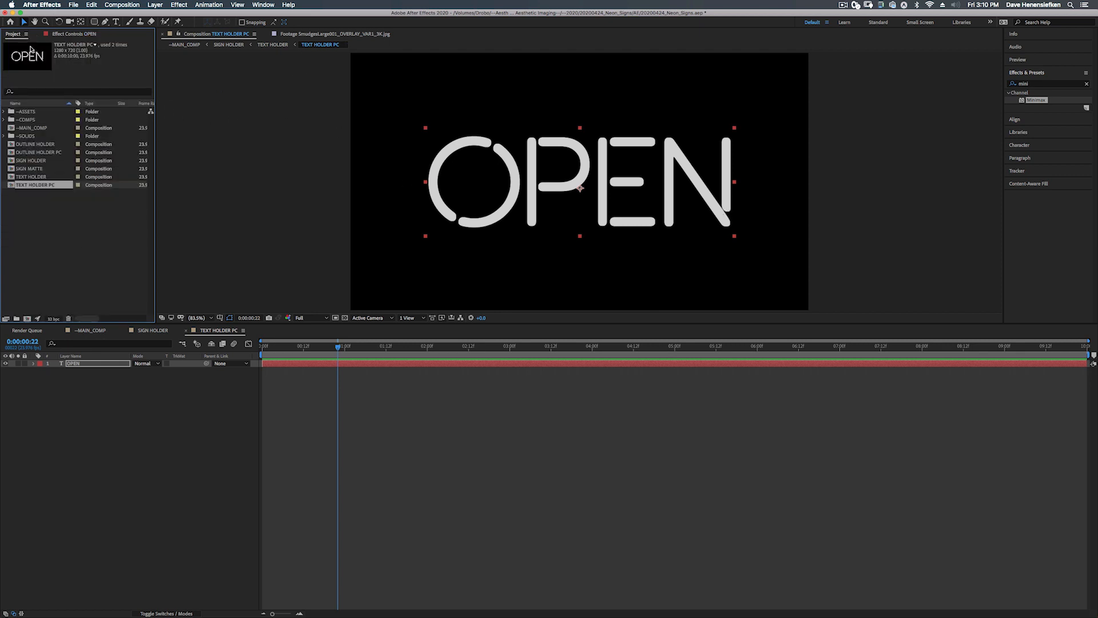
double_click(37, 153)
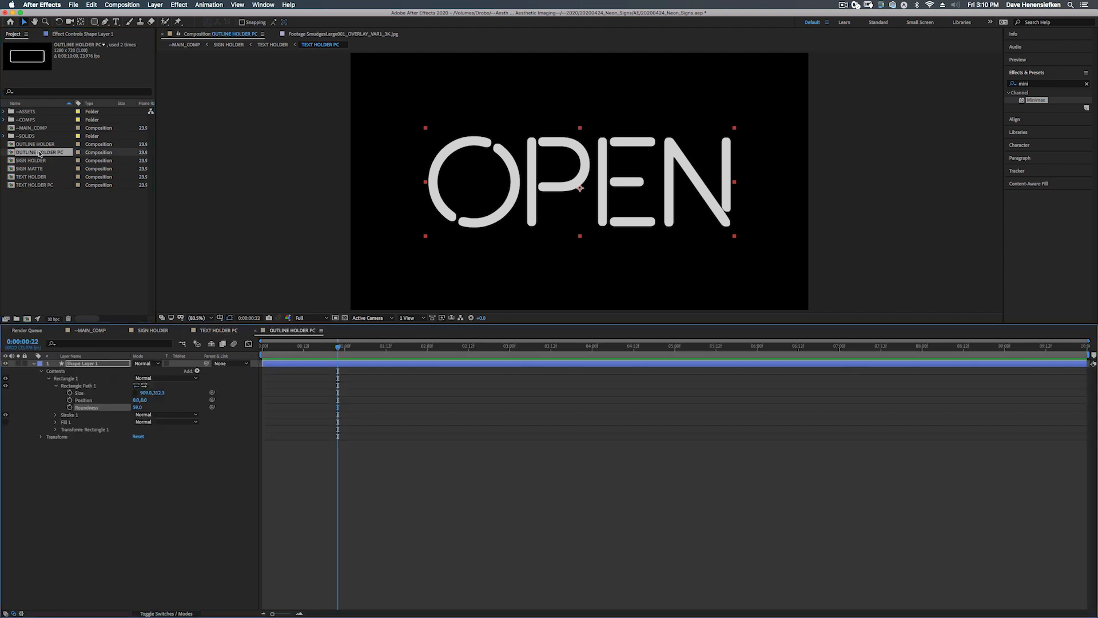
left_click(281, 362)
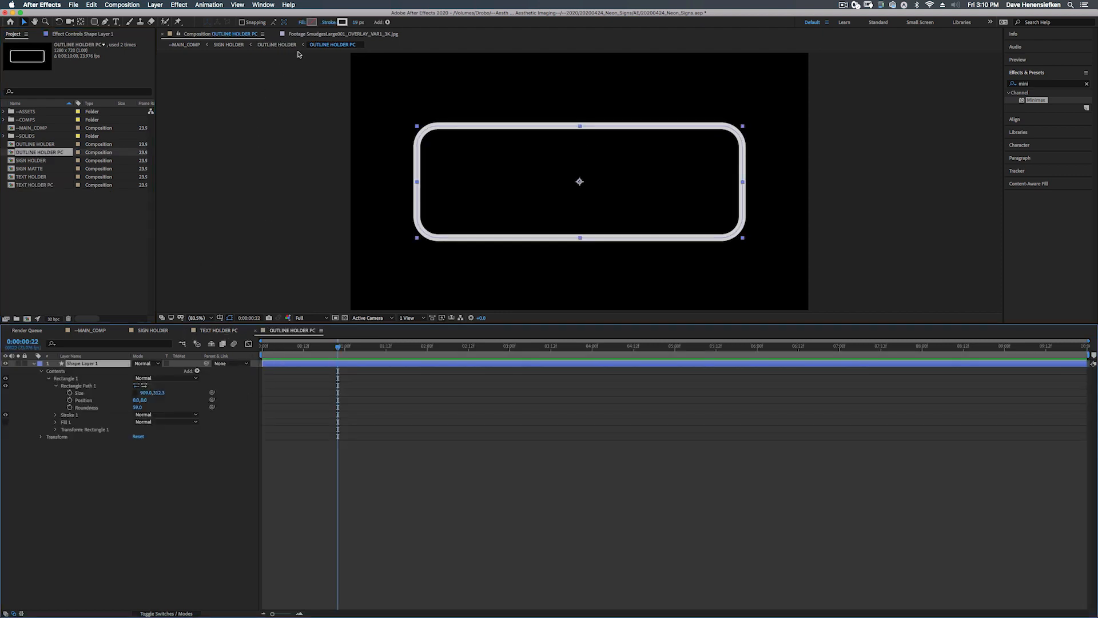
left_click(357, 22)
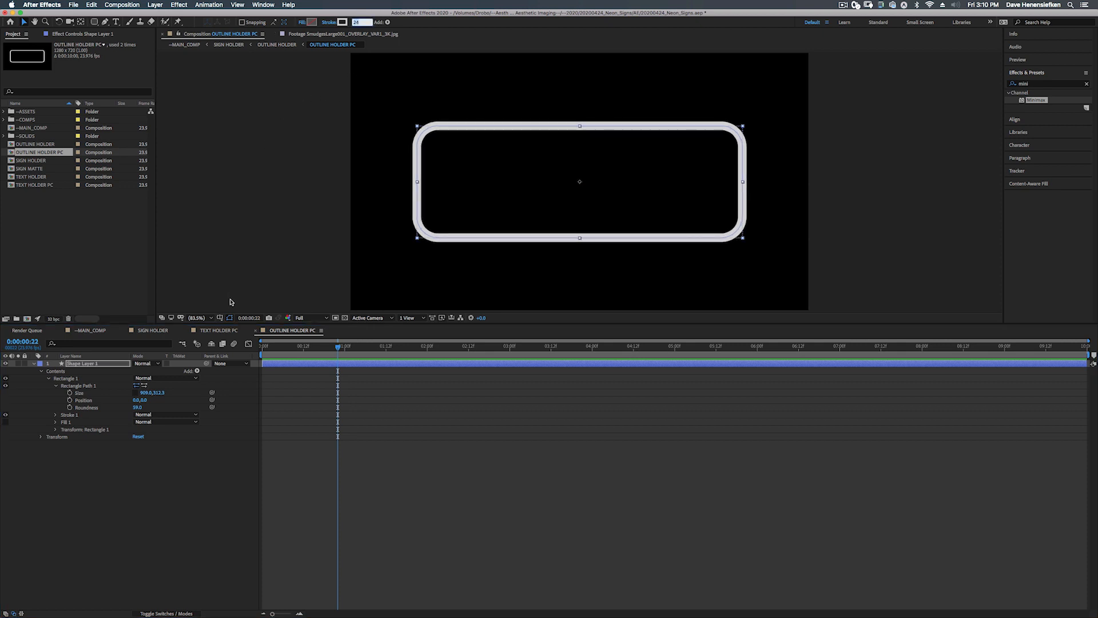
Return to the main composition and toggle SIGN HOLDER's visibility to compare it with the black backing, leaving the layer visible
left_click(91, 330)
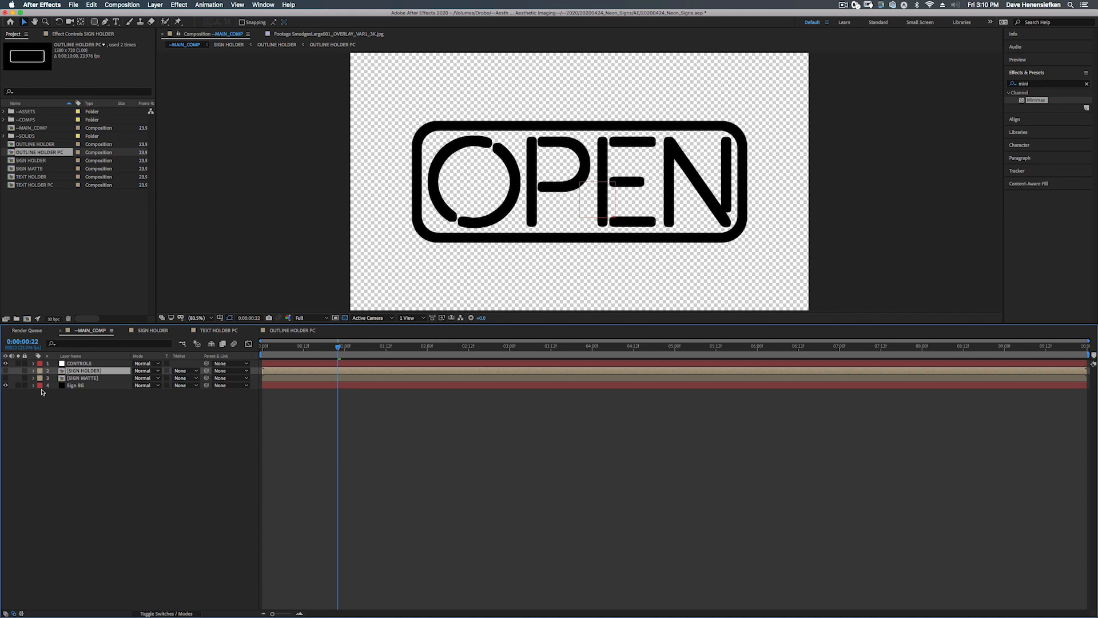
left_click(5, 372)
left_click(5, 371)
left_click(6, 372)
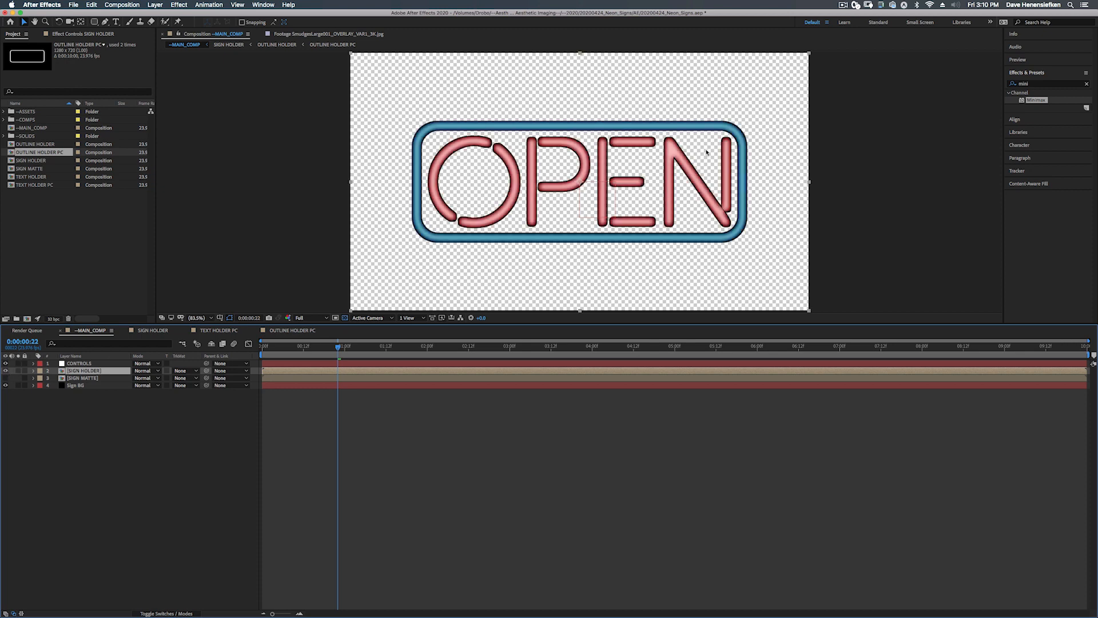
left_click(6, 371)
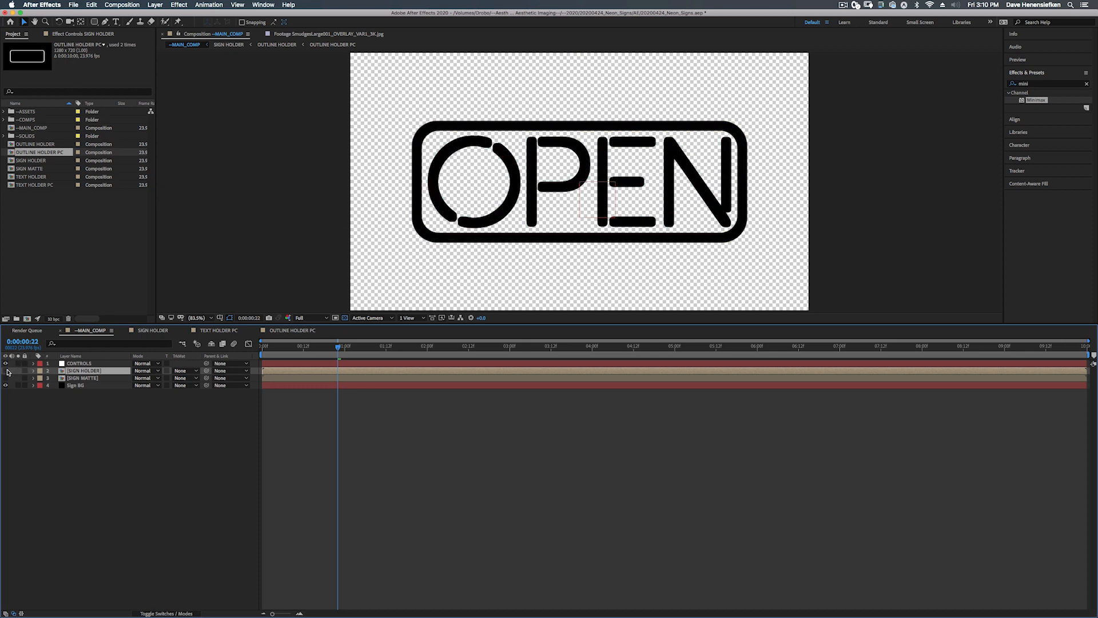
left_click(6, 371)
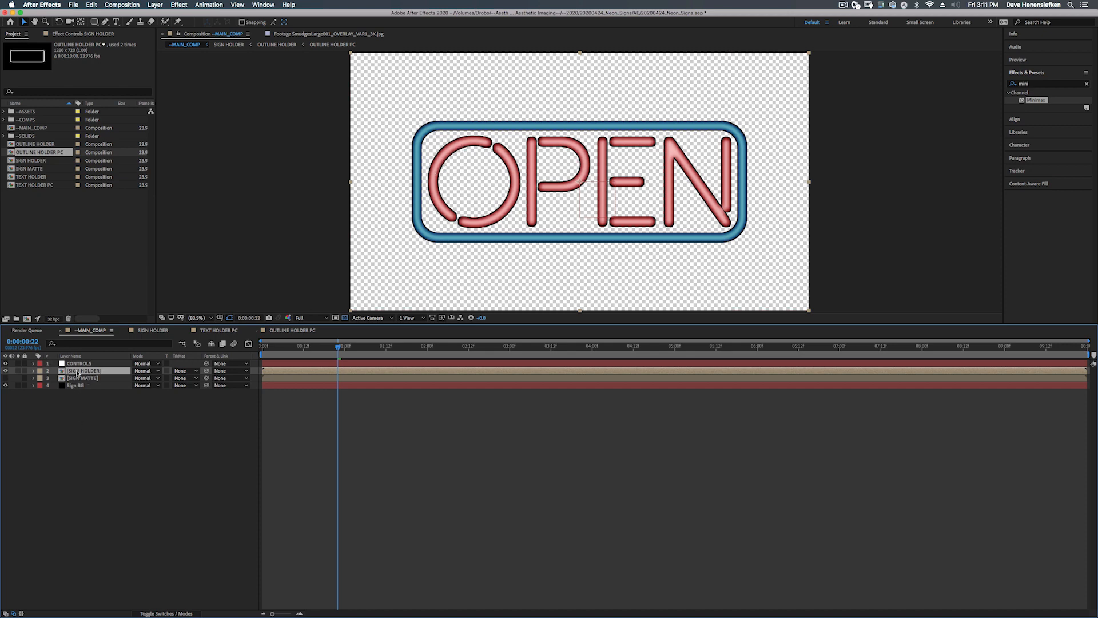
Create a black 1280 x 720 px solid named Glass Tubing directly above the SIGN HOLDER layer
right_click(85, 420)
mouse_move(109, 425)
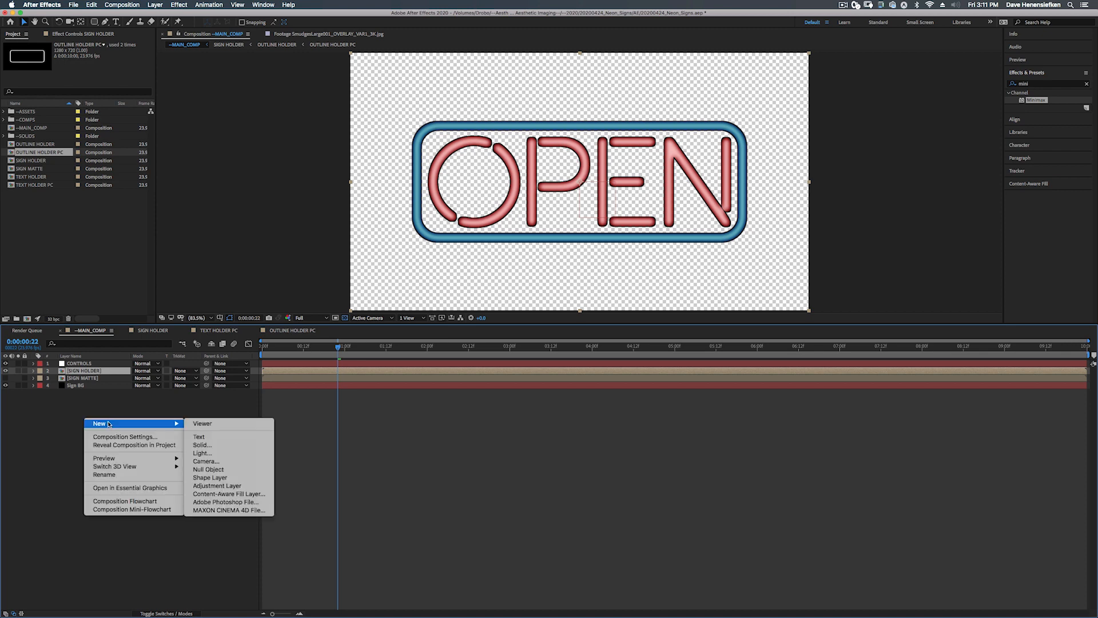
left_click(202, 444)
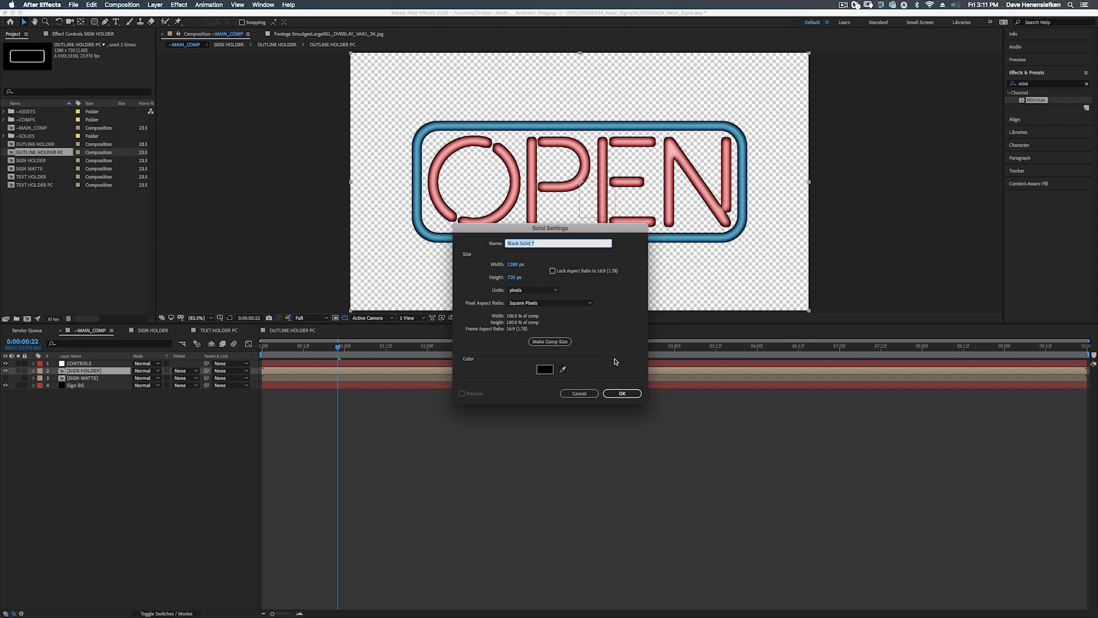
type("Glass Tubing")
key("Return")
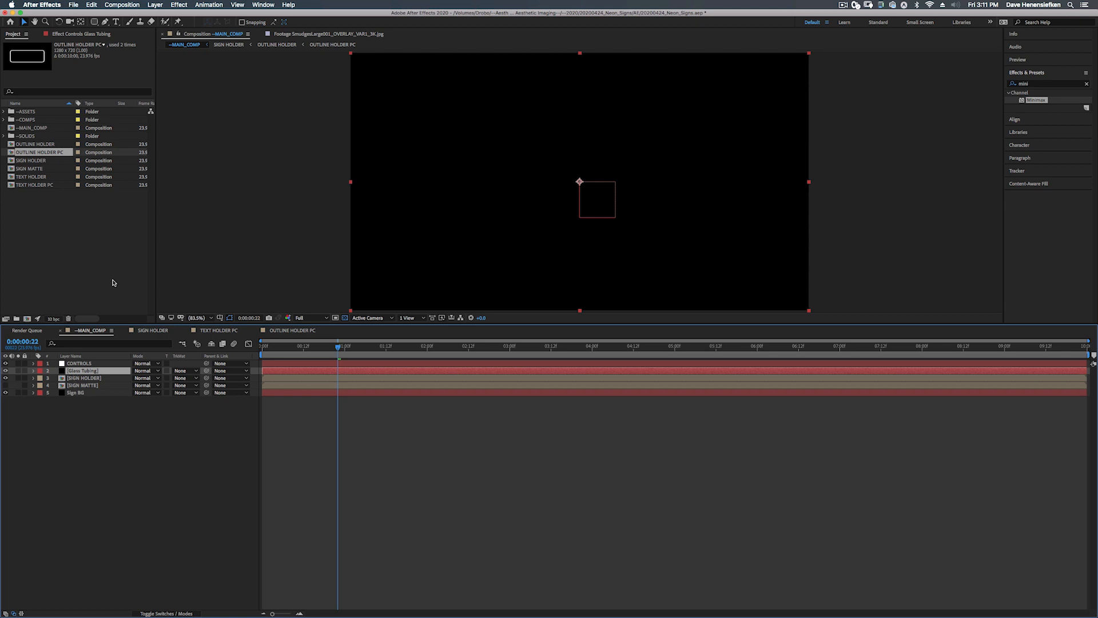
Find the CC Glass effect and apply it to the Glass Tubing layer
left_click(1038, 85)
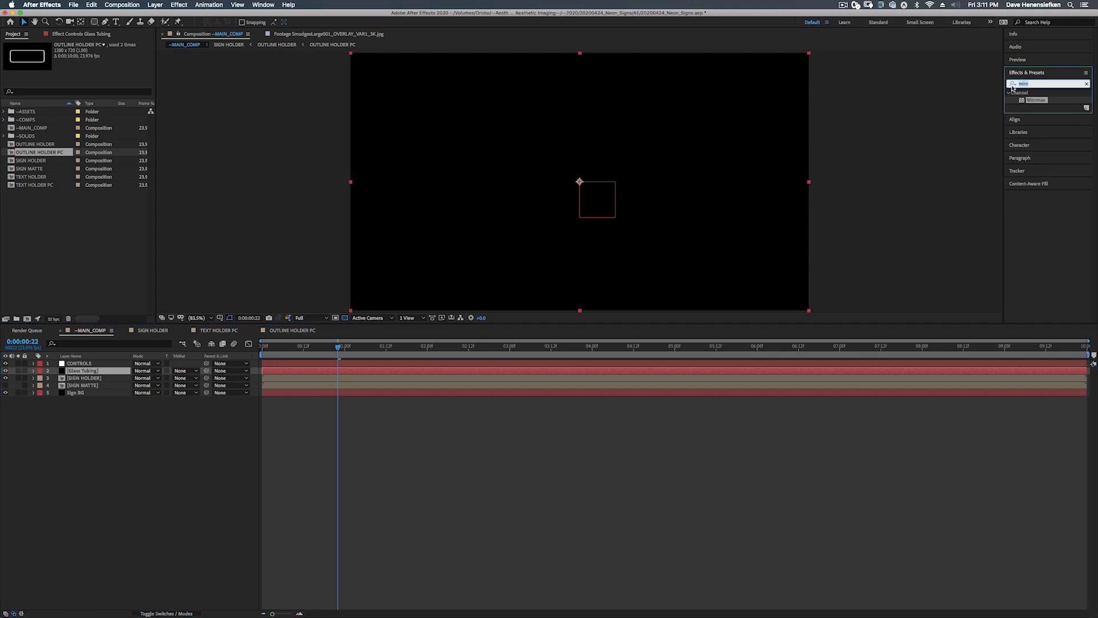
type("cc glass")
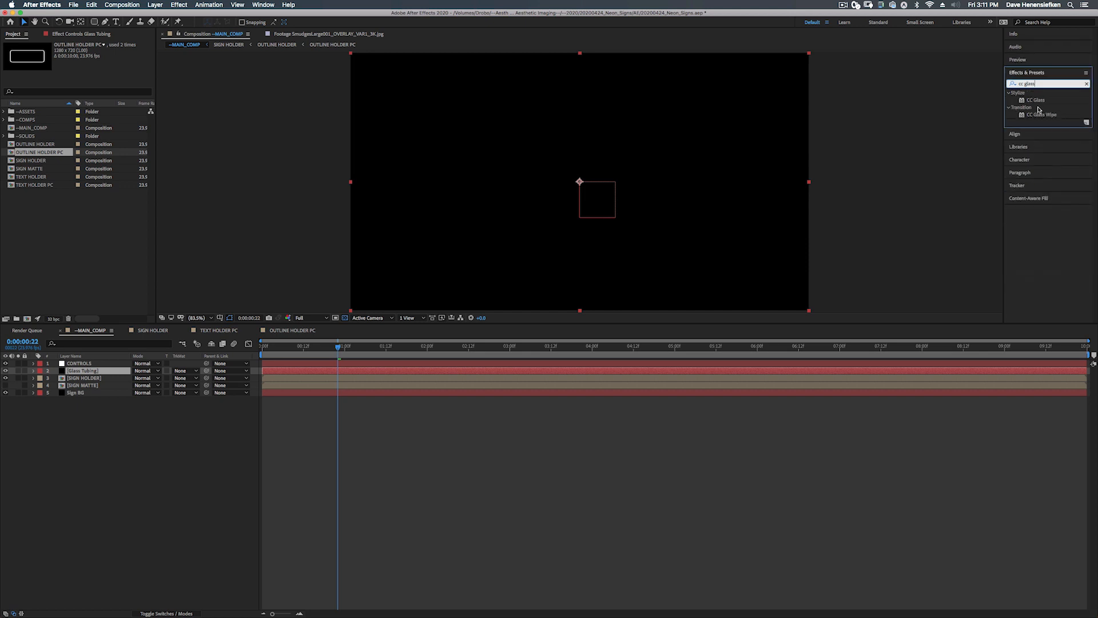
left_click_drag(1036, 100, 418, 217)
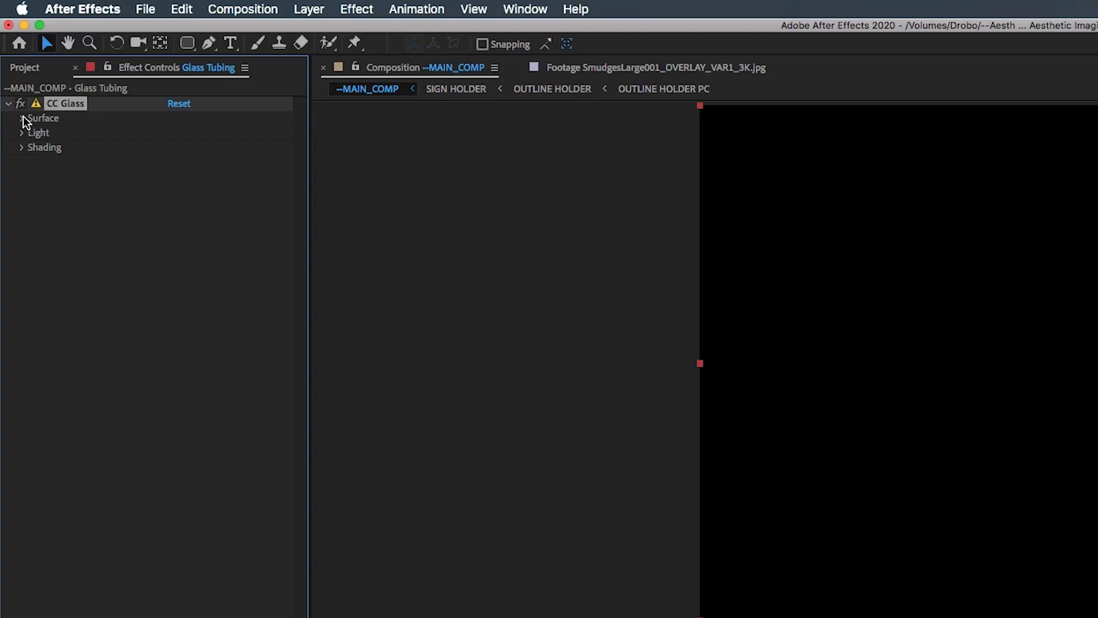
Use the SIGN MATTE layer's source as the bump map for Glass Tubing's CC Glass effect
left_click(13, 60)
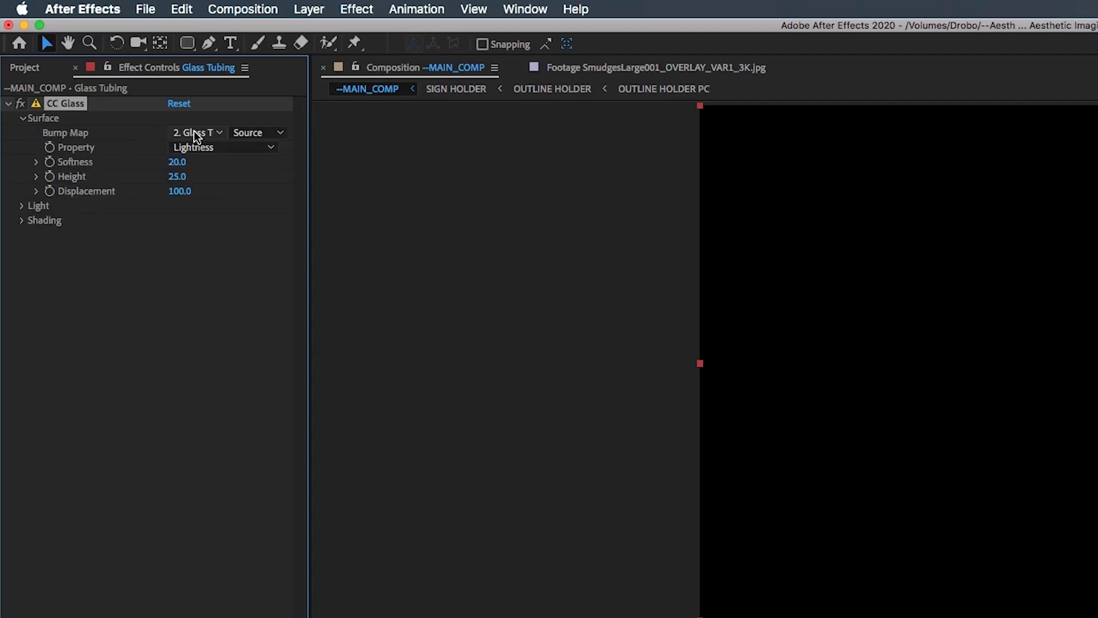
left_click(100, 68)
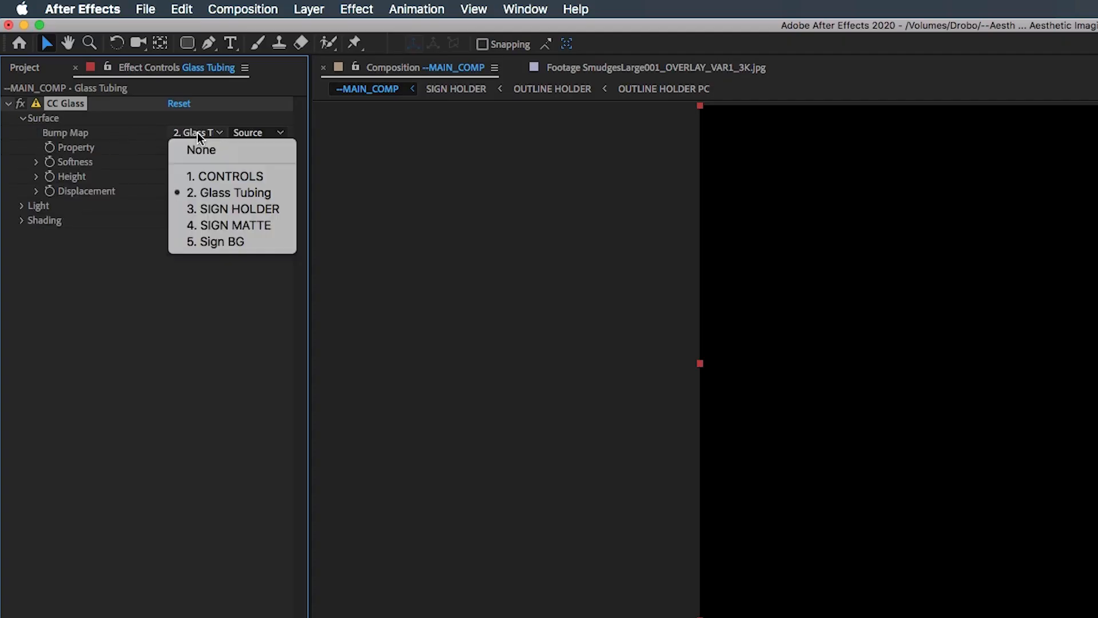
left_click(209, 227)
left_click(252, 135)
left_click(255, 138)
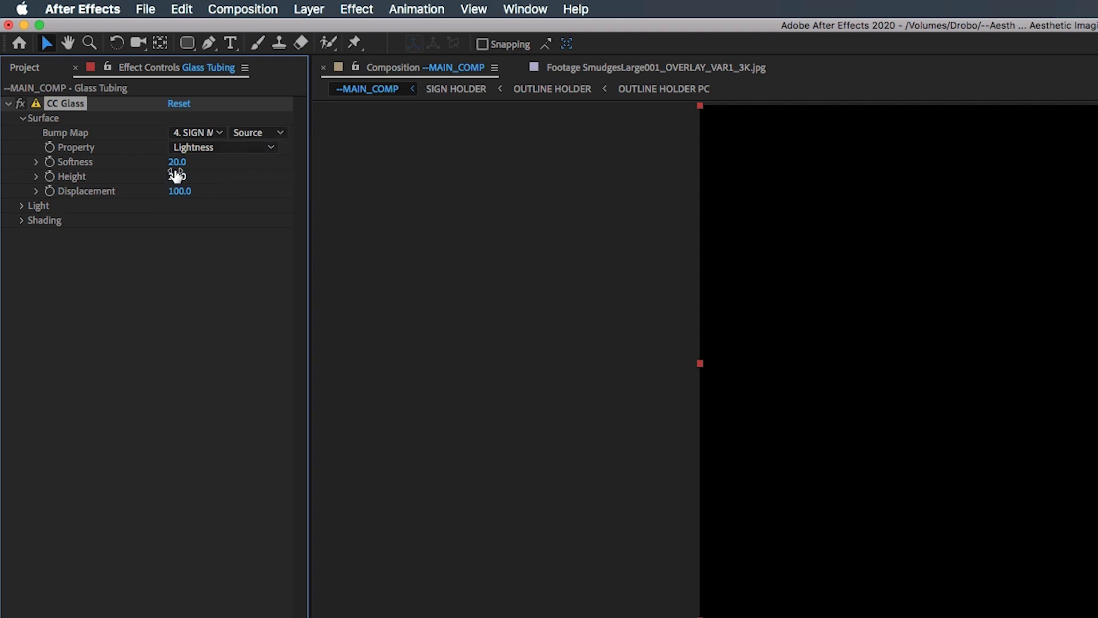
Set both the softness and the displacement of the CC Glass surface to 0
left_click_drag(176, 167, 136, 310)
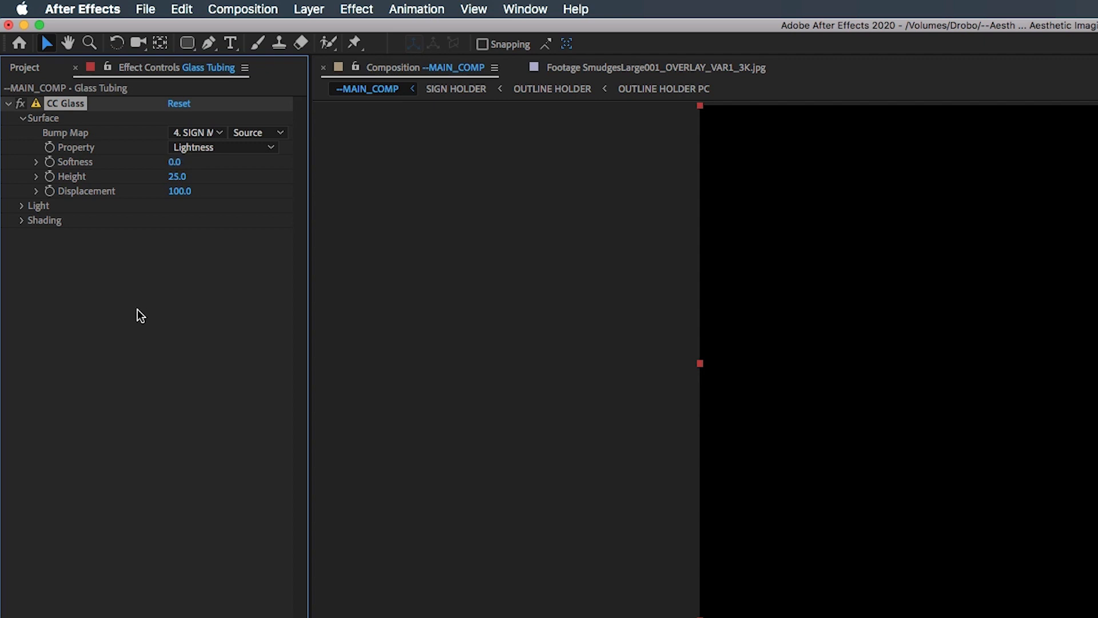
left_click(180, 191)
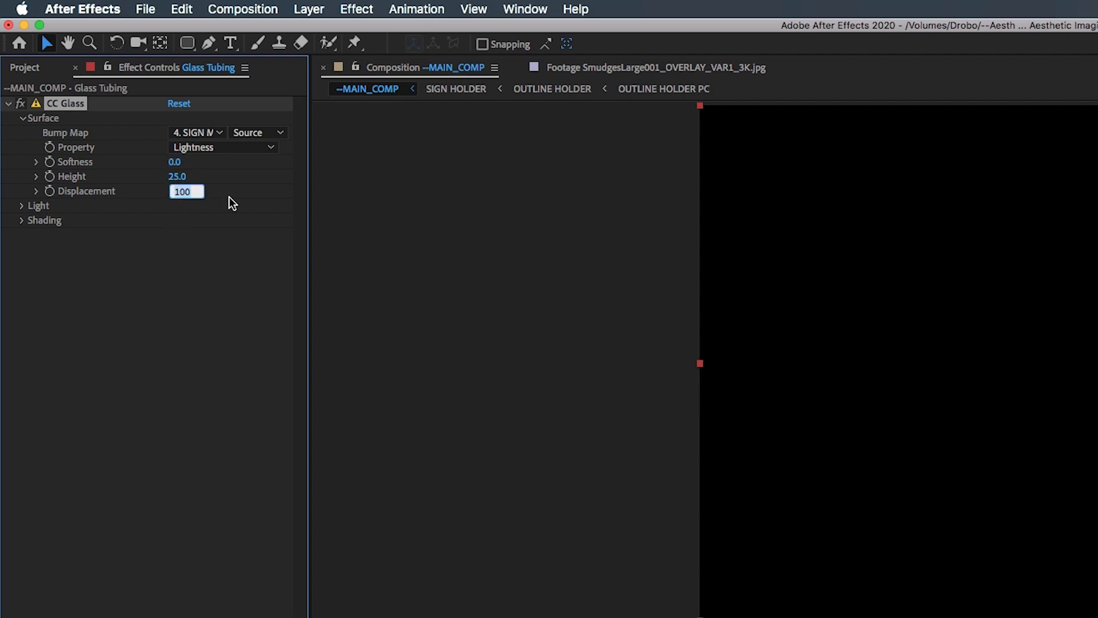
type("0")
key("Return")
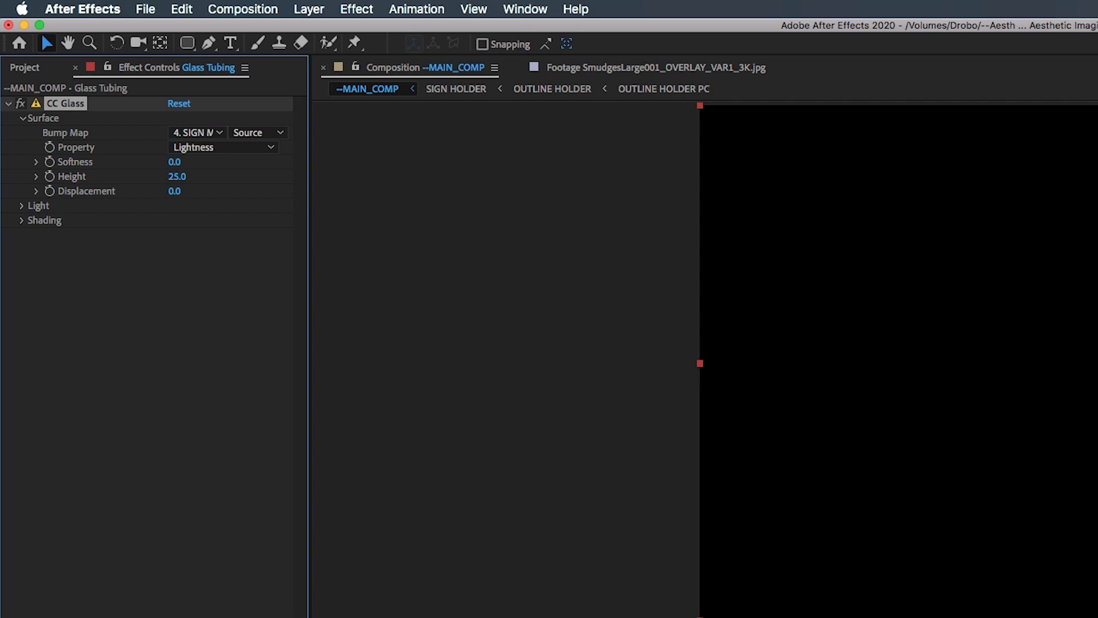
Set the CC Glass shading to ambient 0, diffuse 0, specular 100 and metal 0
left_click(21, 221)
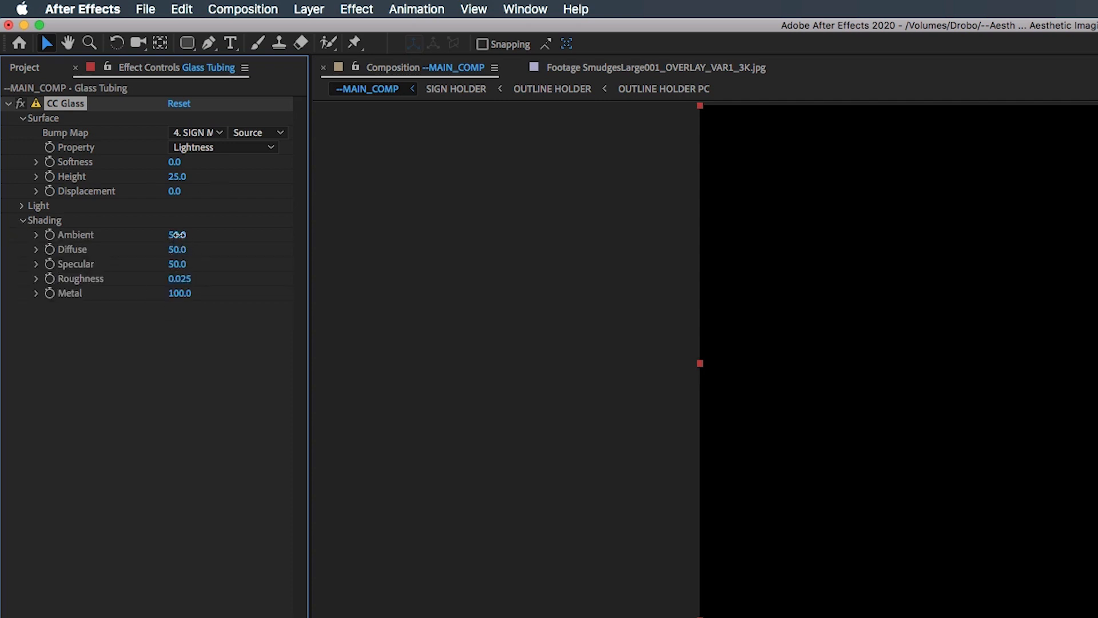
left_click(179, 235)
type("0")
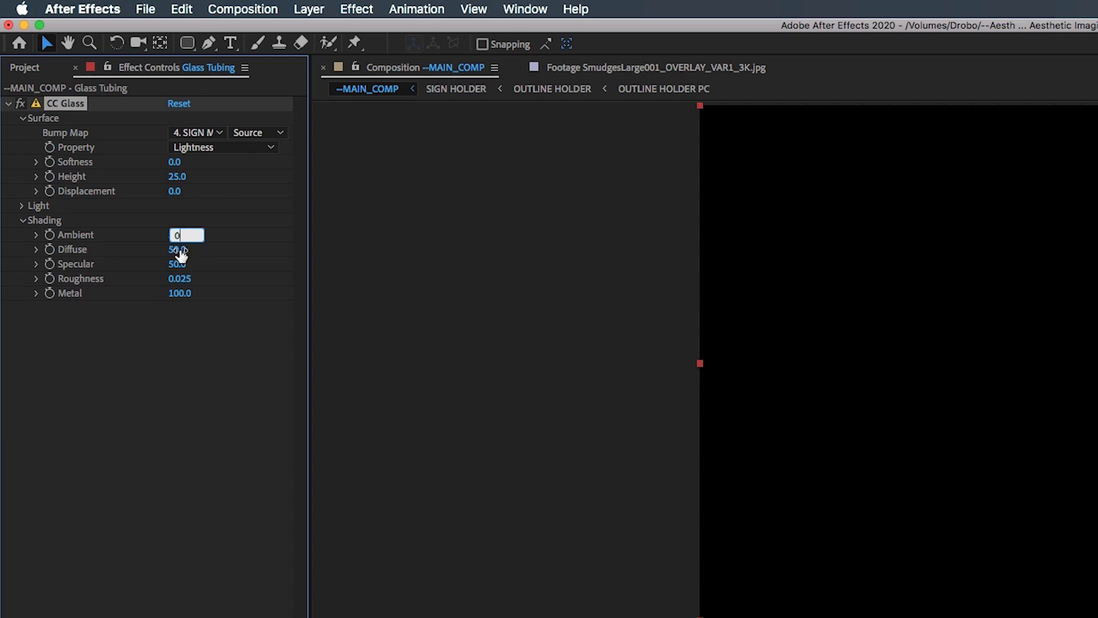
left_click(177, 250)
type("0")
left_click_drag(180, 264, 356, 272)
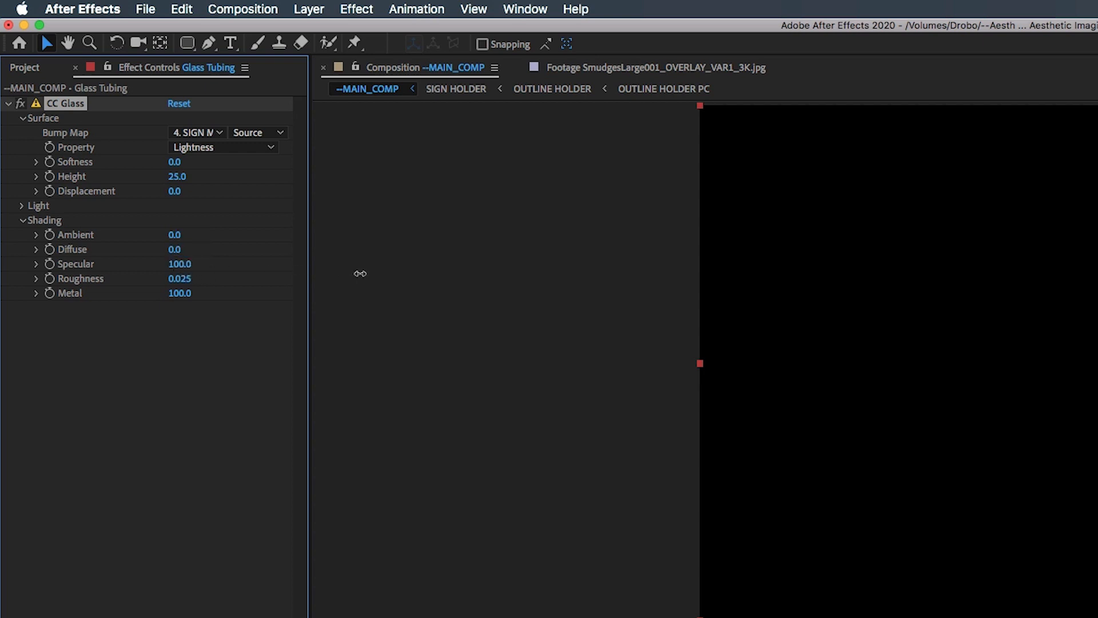
left_click(183, 293)
type("0")
key("Return")
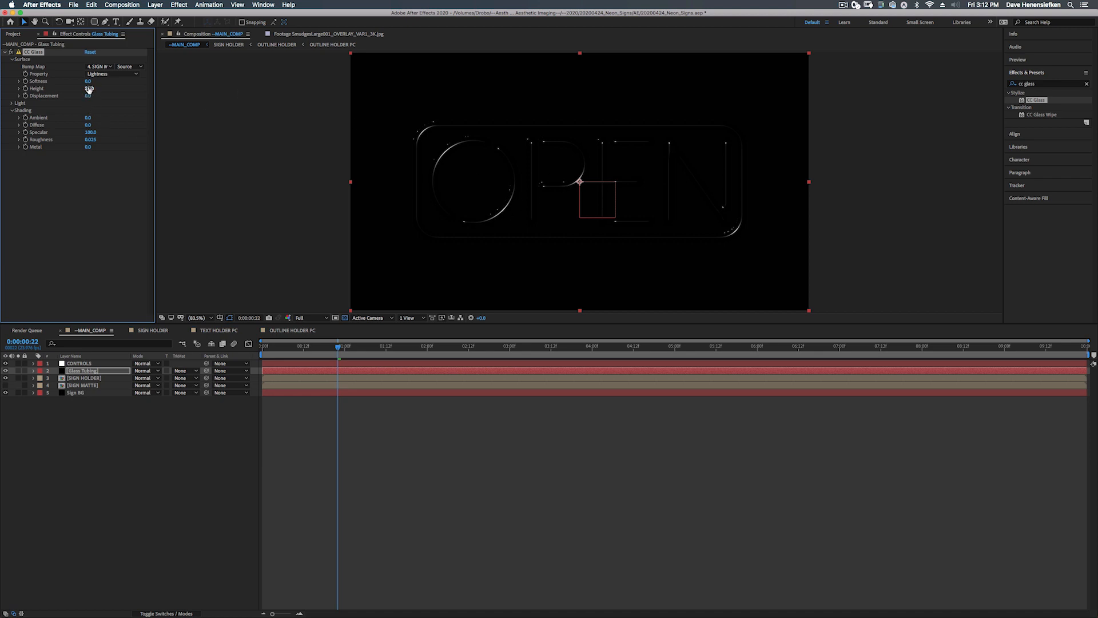
Lower the CC Glass surface height to 11 and switch its lighting to AE Lights
left_click_drag(89, 89, 83, 89)
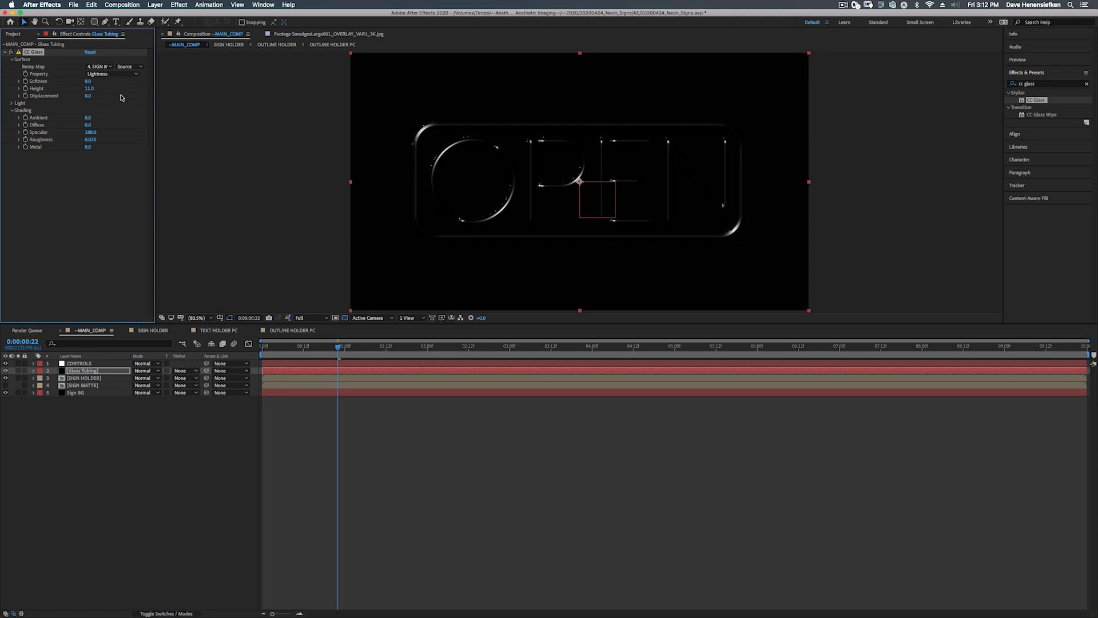
left_click(12, 104)
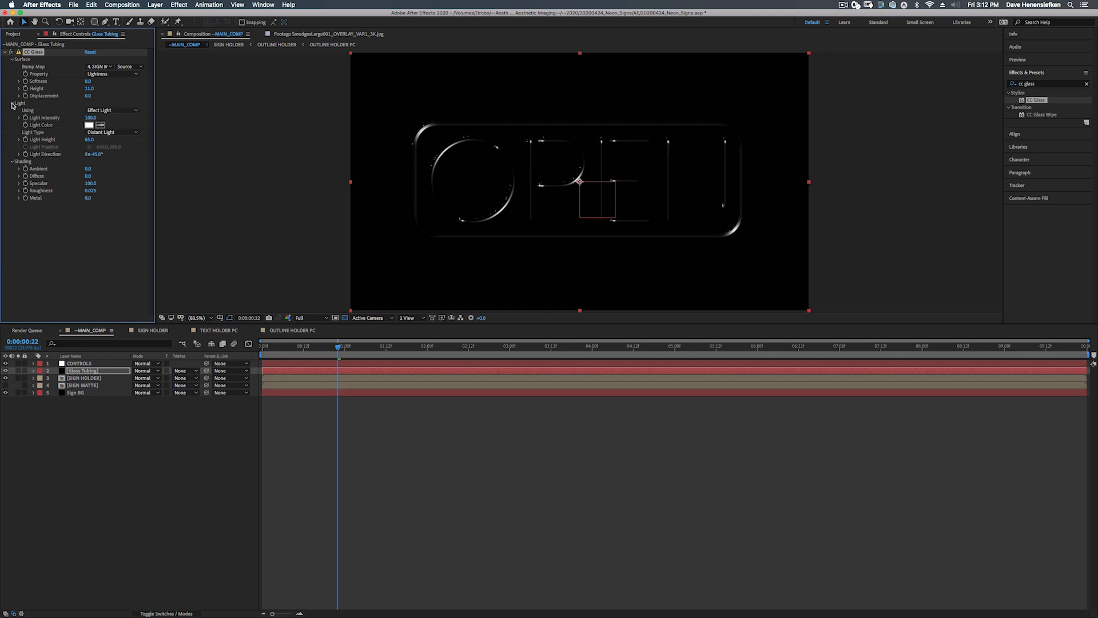
left_click(97, 111)
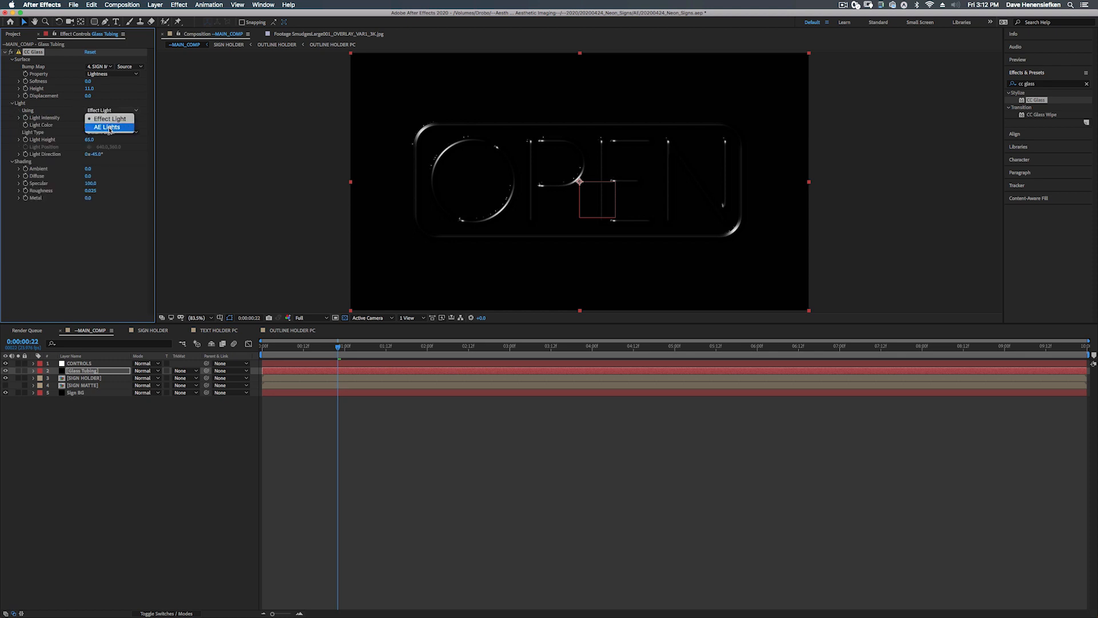
left_click(108, 127)
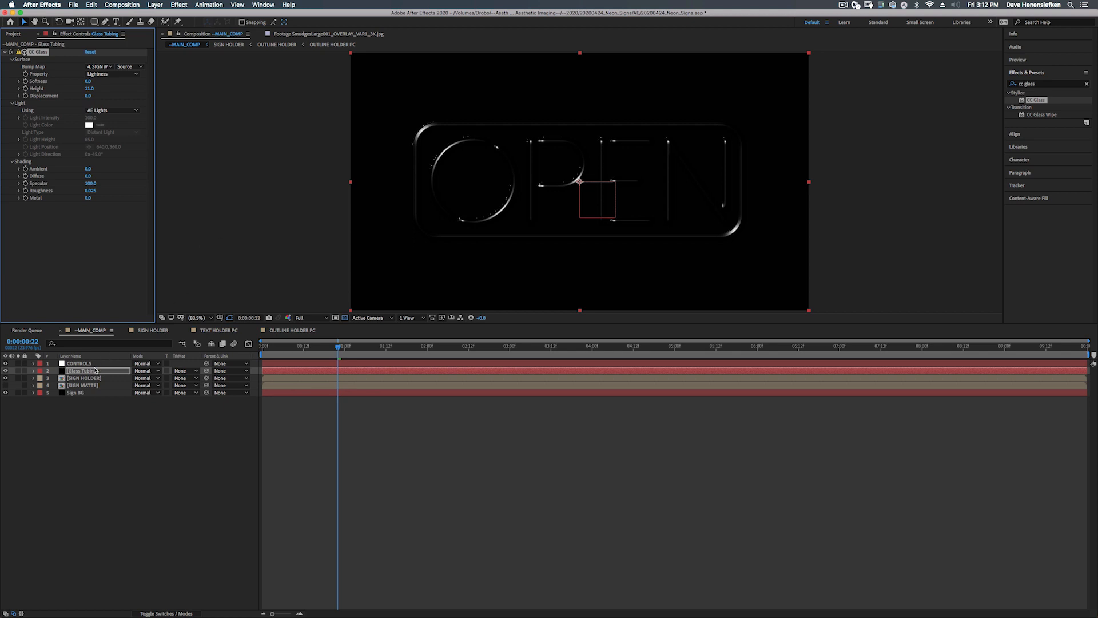
Add a white point light at 100% intensity and move it outside the frame, past the left side of the sign
left_click(153, 5)
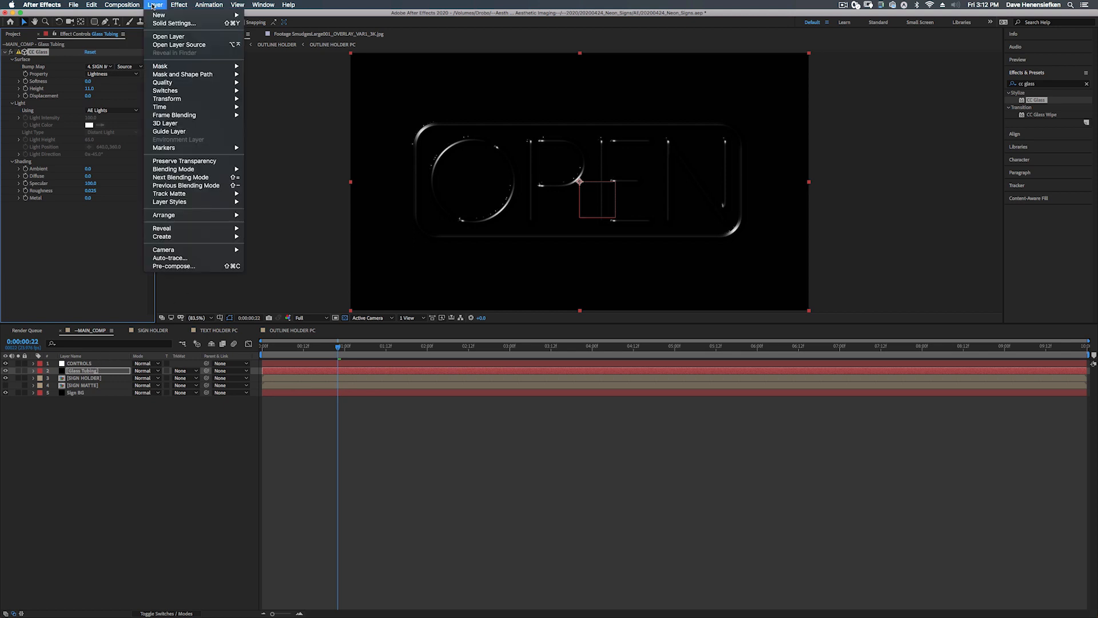
mouse_move(157, 15)
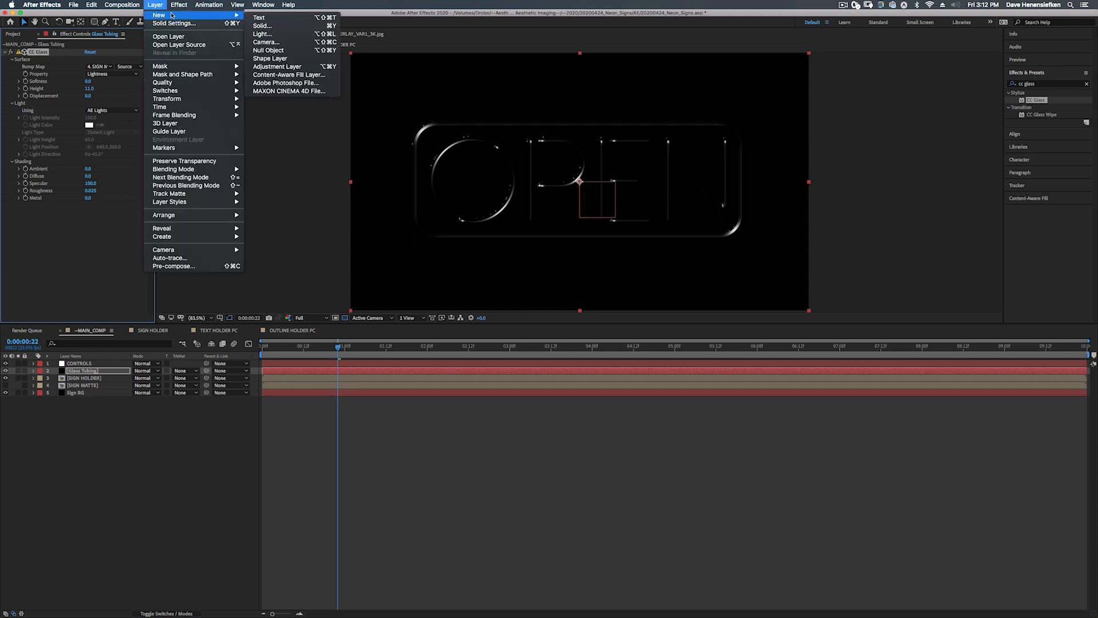
left_click(283, 31)
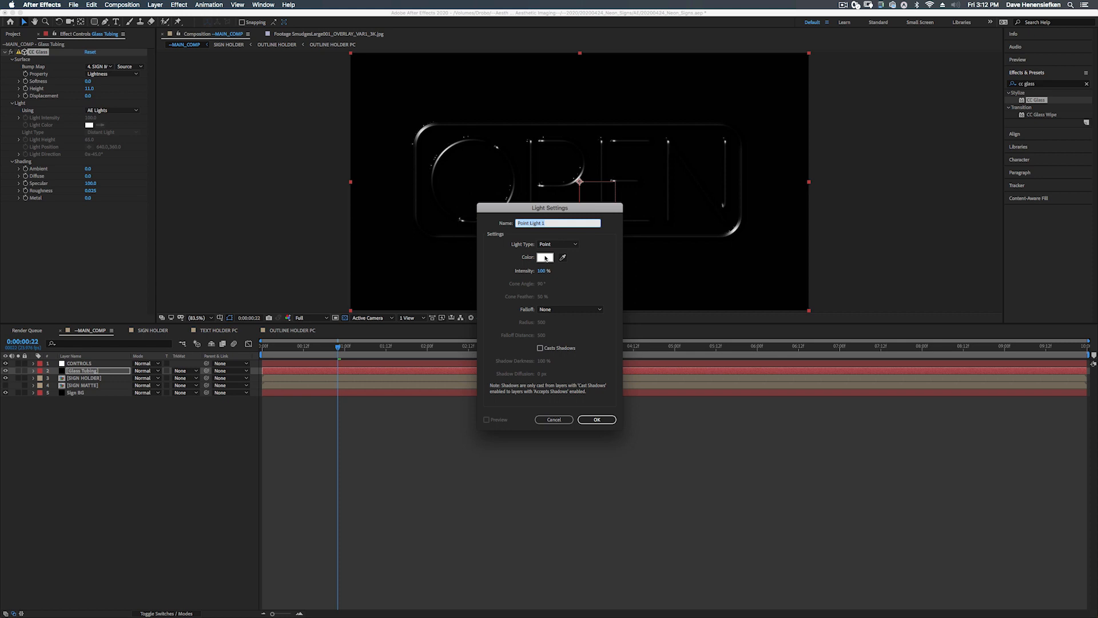
left_click(609, 422)
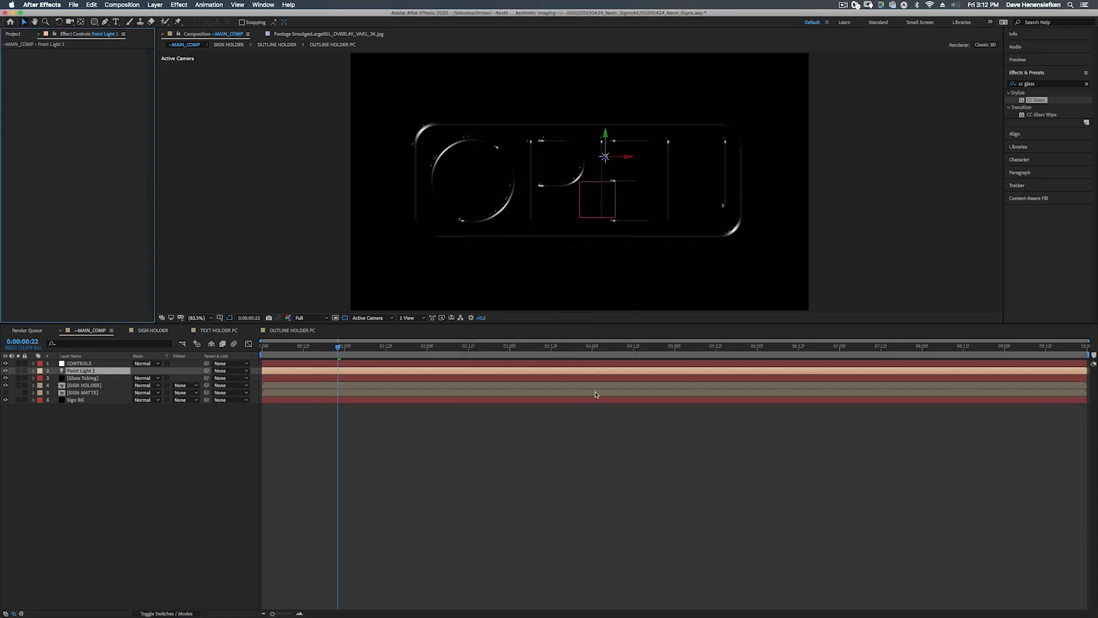
left_click_drag(627, 158, 375, 145)
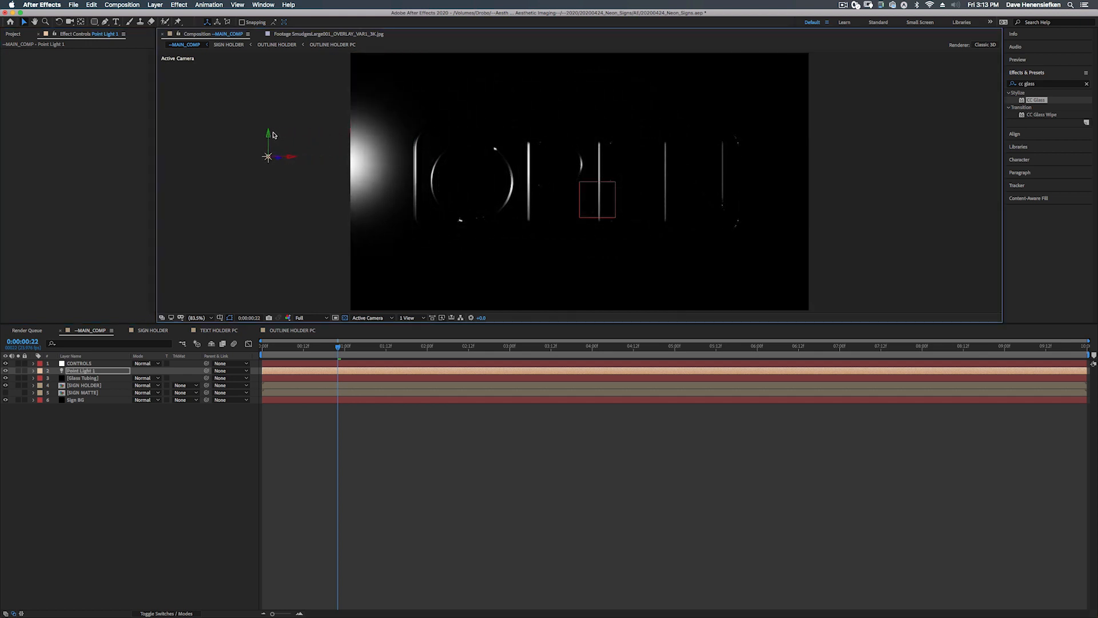
mouse_move(270, 138)
left_mouse_down()
mouse_move(268, 79)
mouse_move(261, 139)
left_mouse_up()
left_click_drag(290, 162, 257, 161)
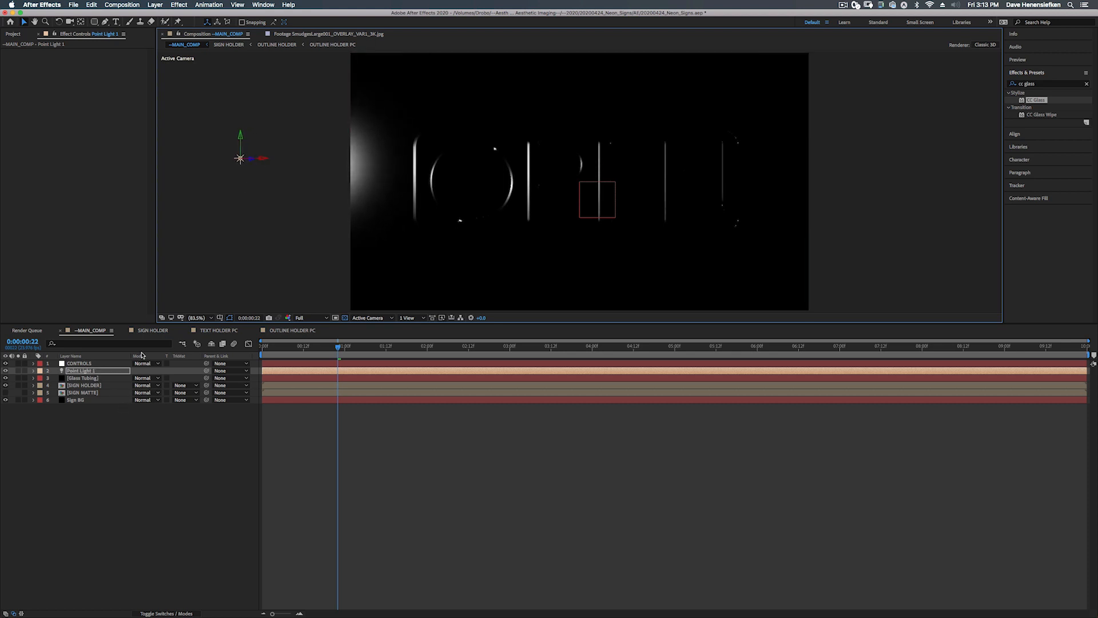
Duplicate the point light and move the copy outside the frame on the opposite, right side of the sign
key("super+d")
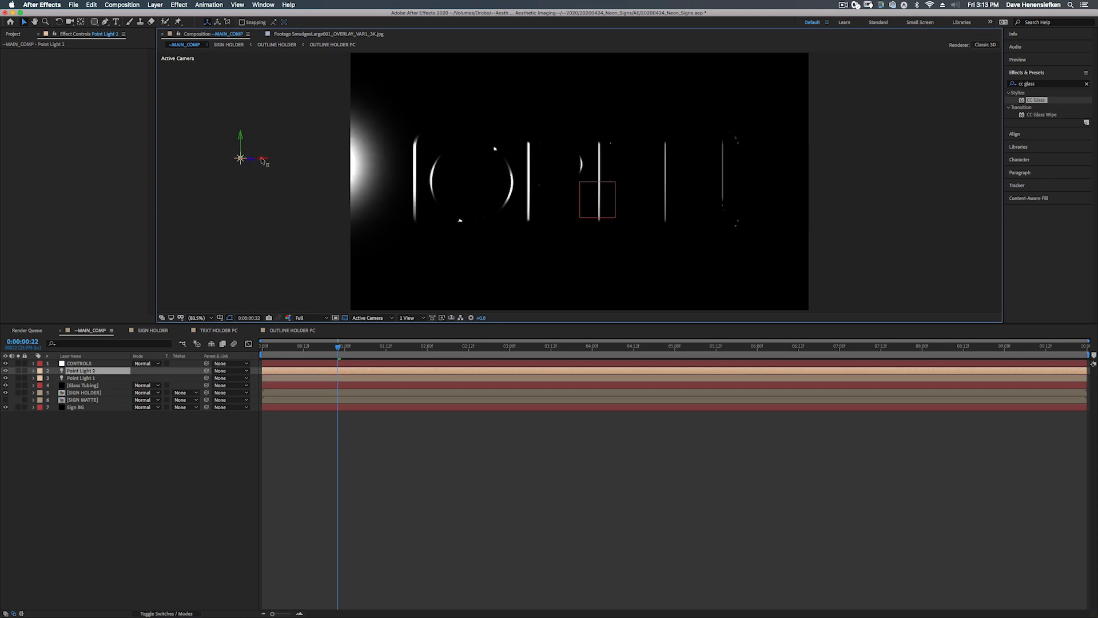
left_click_drag(262, 158, 883, 192)
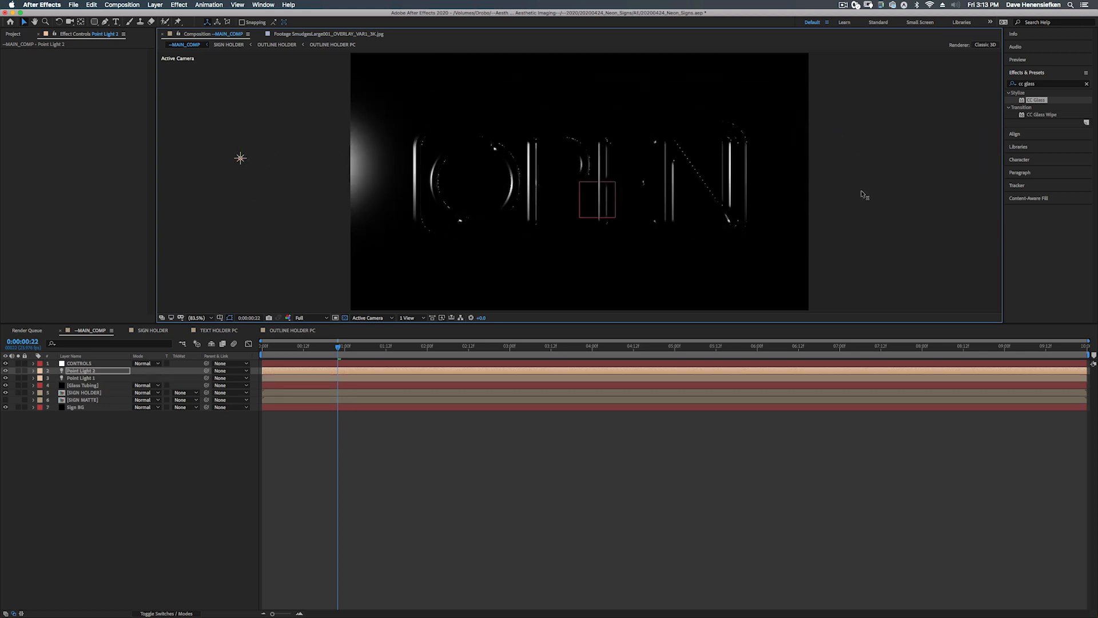
left_click_drag(801, 195, 775, 196)
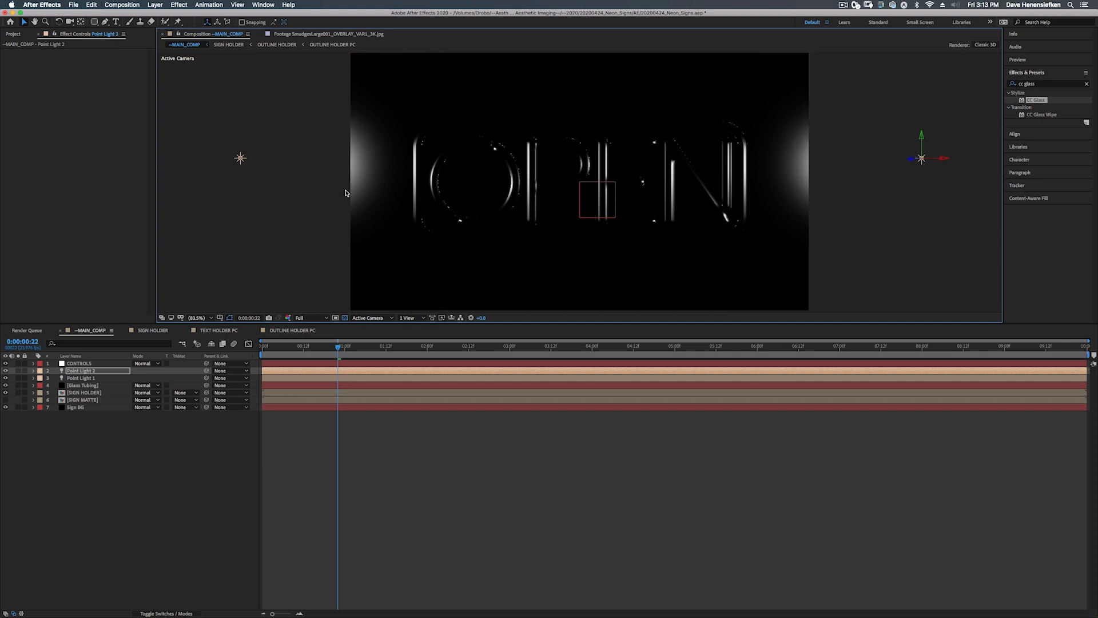
Set the Glass Tubing layer's blending mode to Add so its highlights overlay the neon sign
left_click(80, 386)
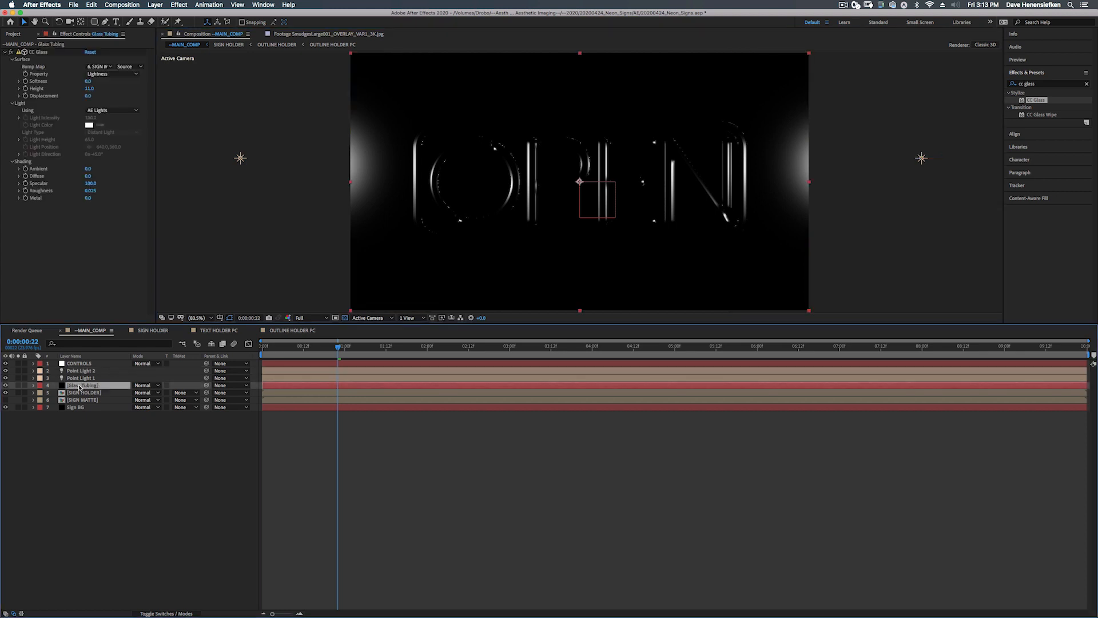
left_click(152, 386)
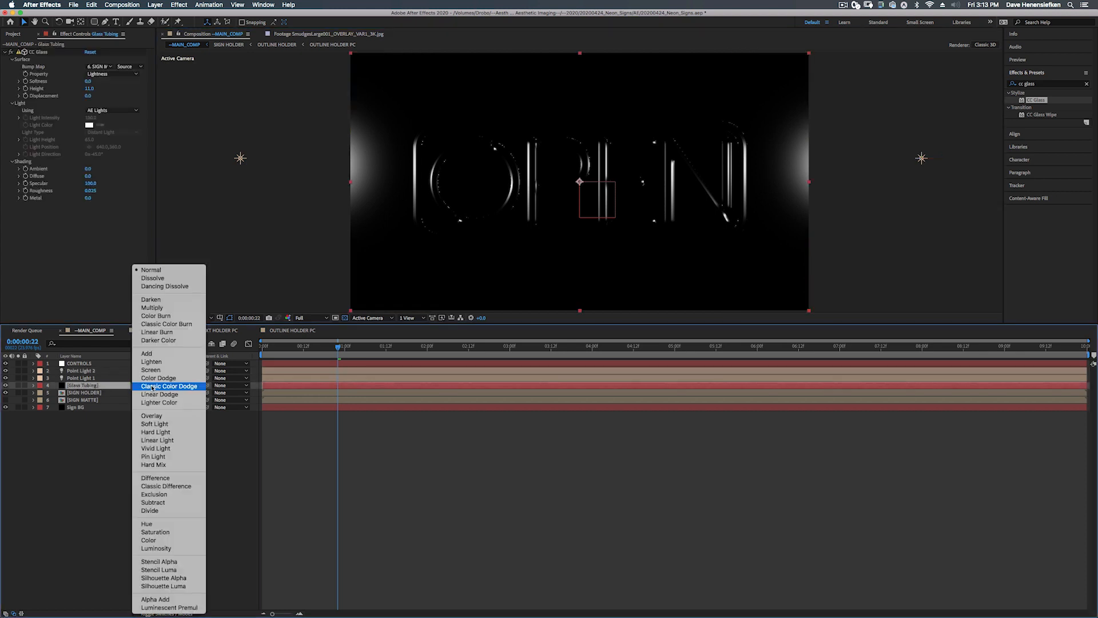
left_click(147, 354)
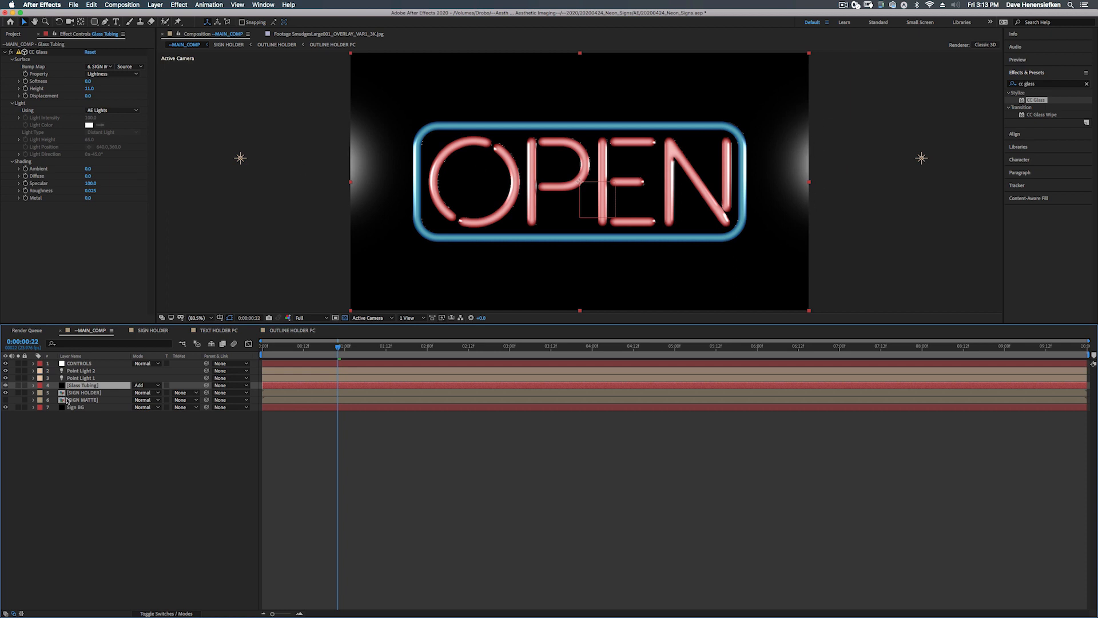
left_click(72, 271)
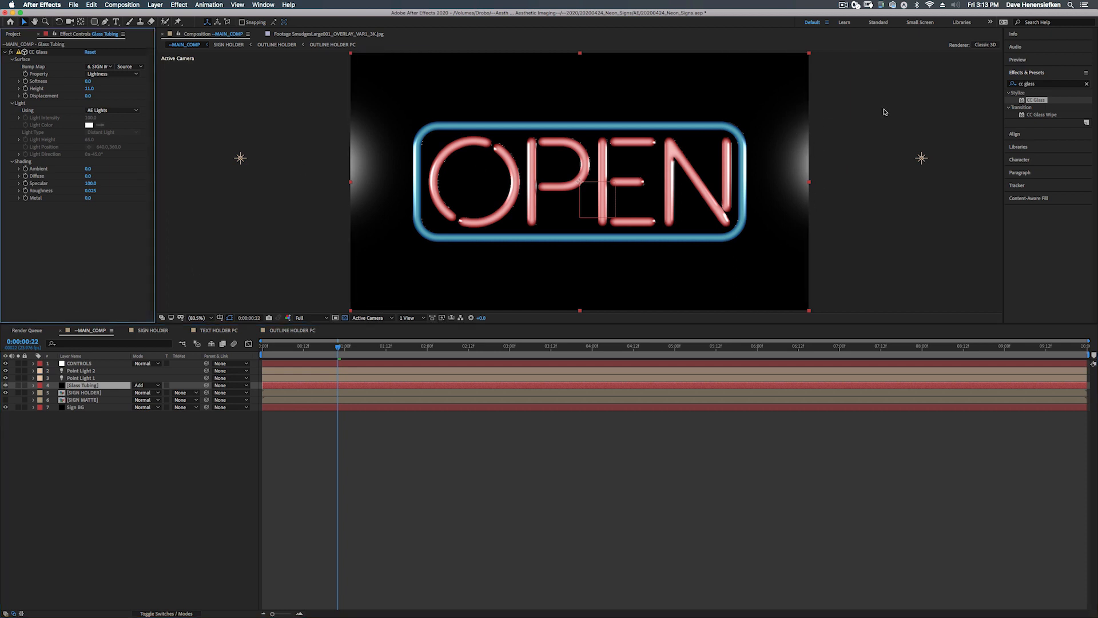
Apply Set Matte to the Glass Tubing layer, taking the matte from SIGN MATTE with its Effects & Masks included
left_click(1038, 84)
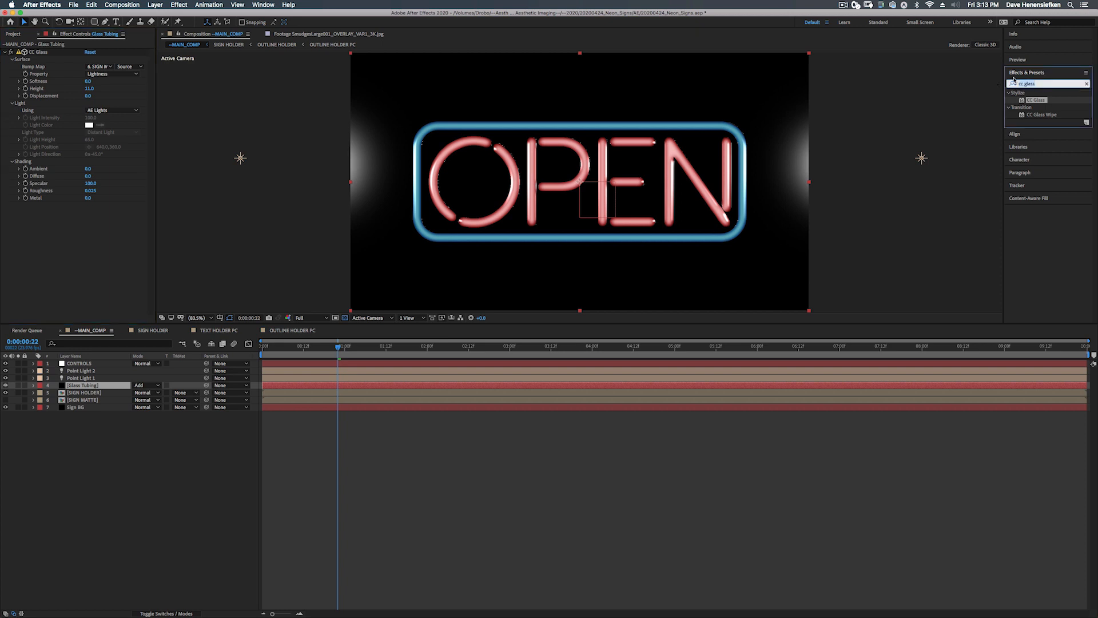
type("set ma")
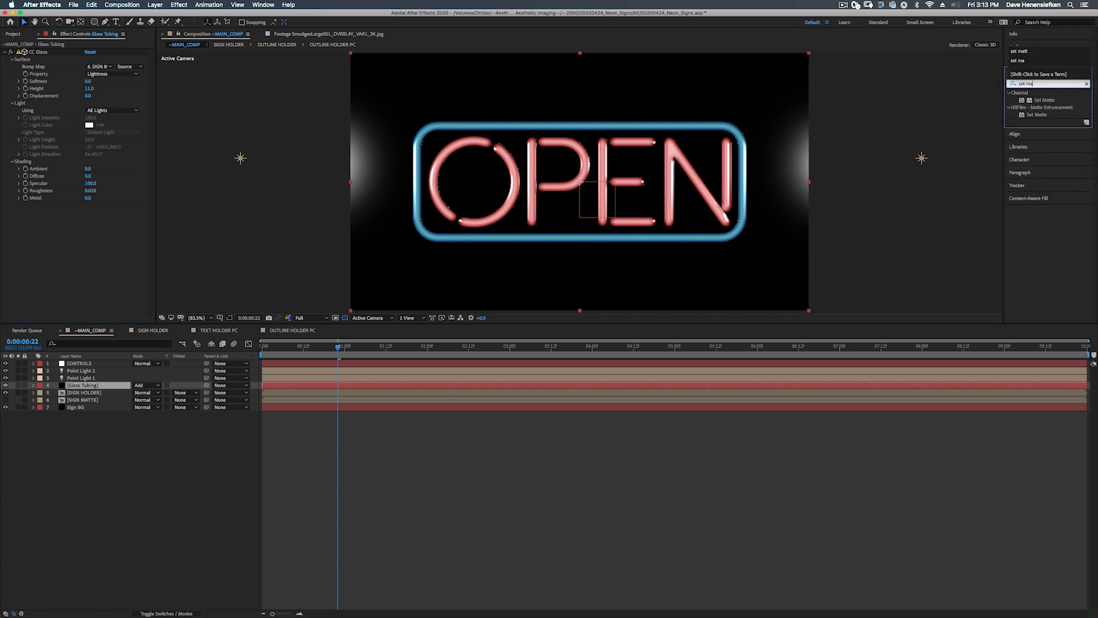
left_click_drag(1044, 100, 102, 202)
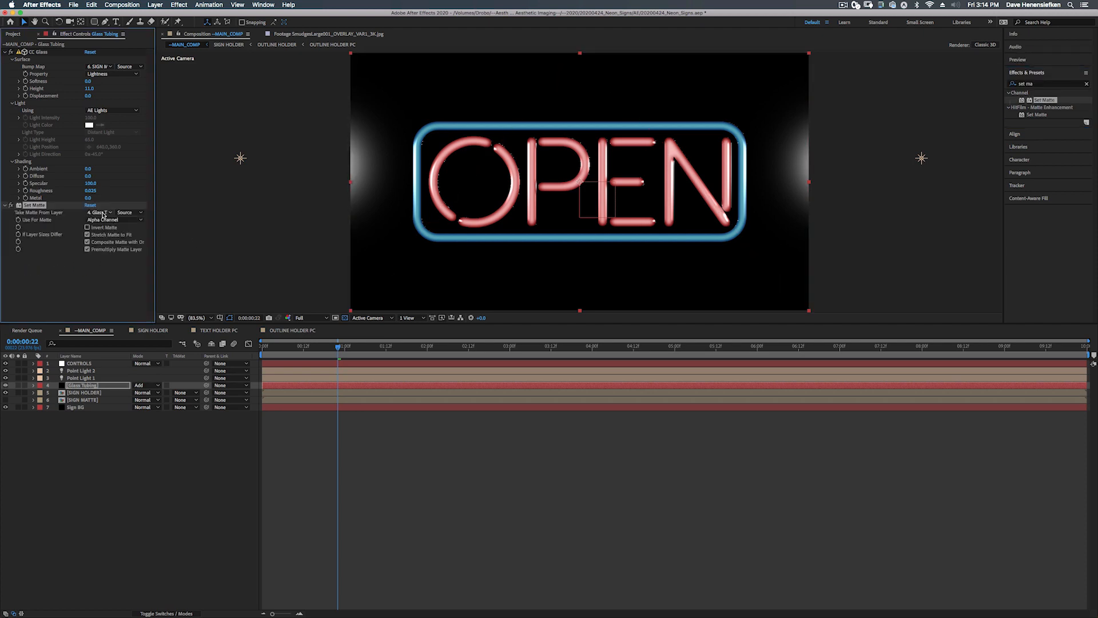
left_click(104, 212)
left_click(118, 258)
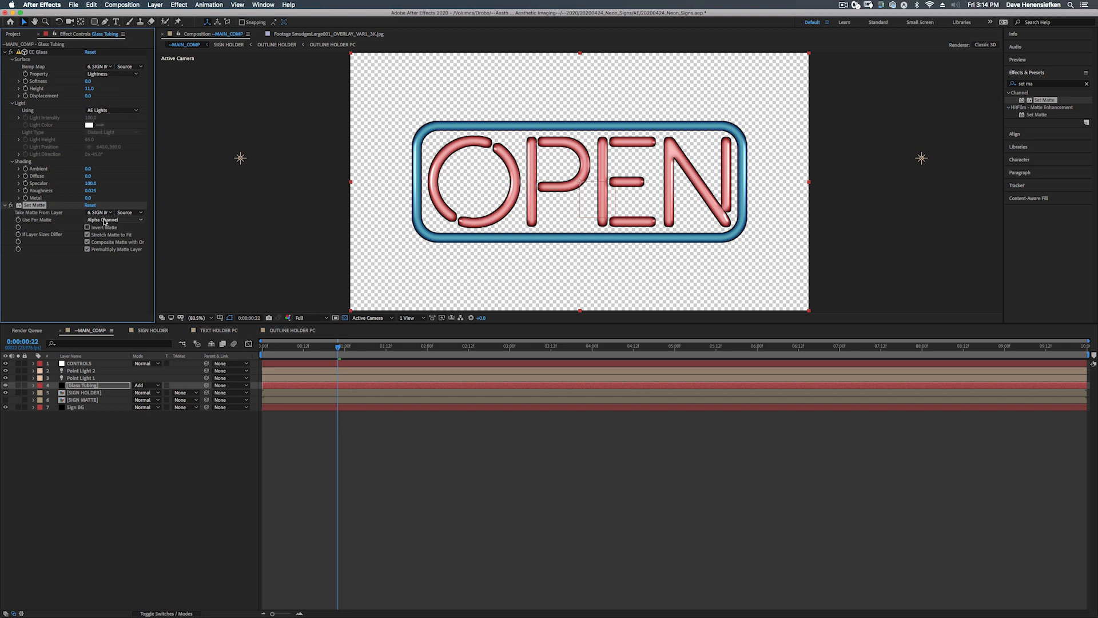
left_click(127, 213)
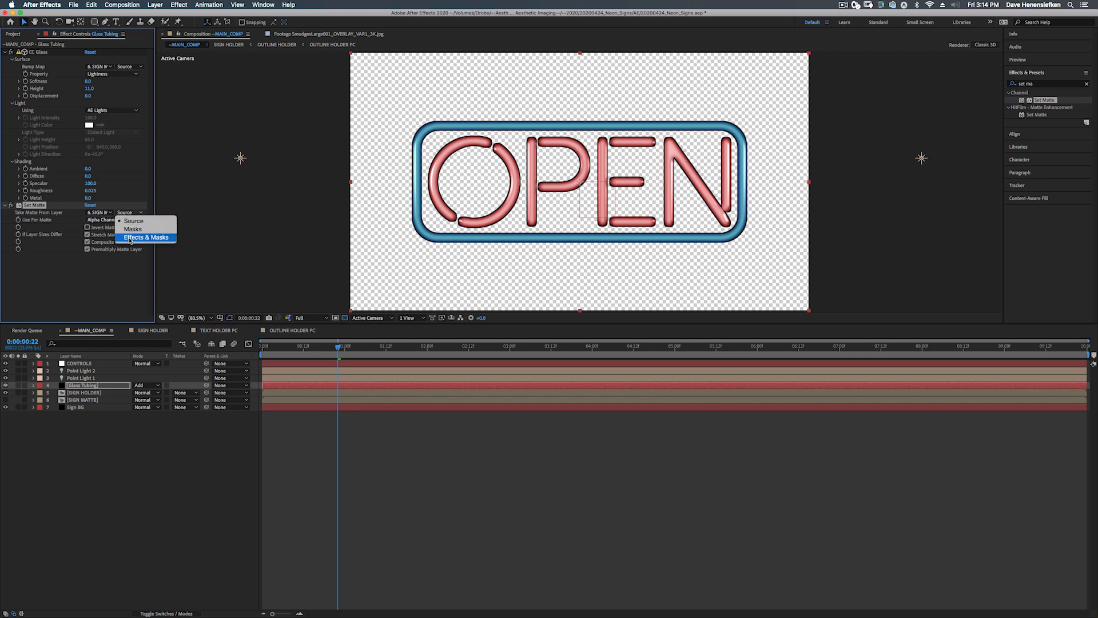
left_click(130, 238)
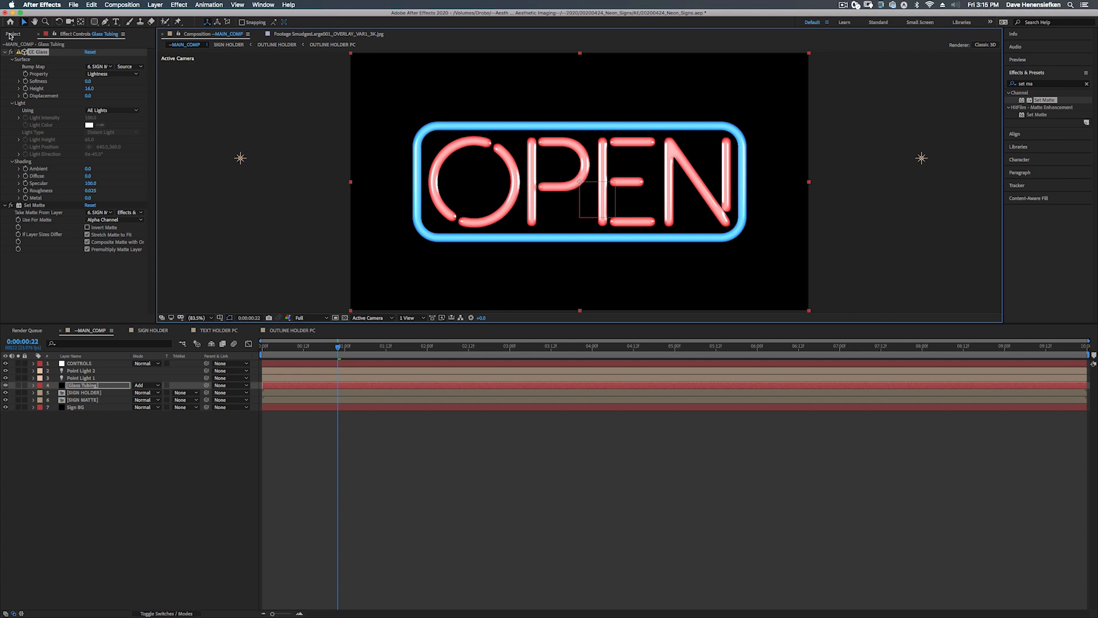
Place SmudgesLarge001_OVERLAY_VAR1_3K.jpg from the Images folder directly below the CONTROLS layer and scale it to 31%
left_click(10, 35)
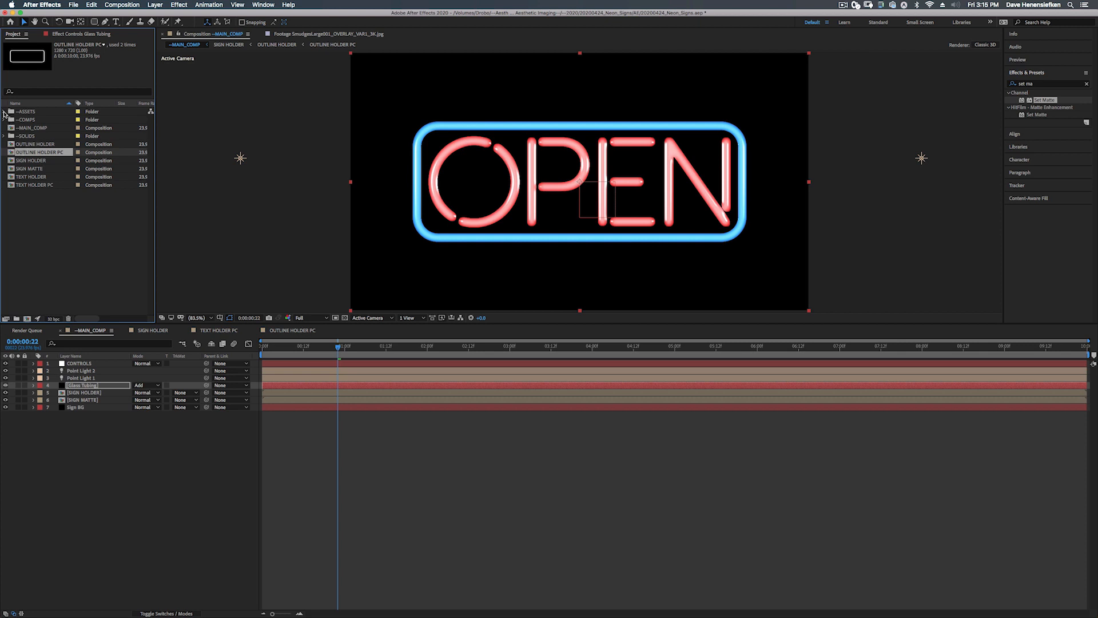
left_click(4, 113)
left_click(12, 120)
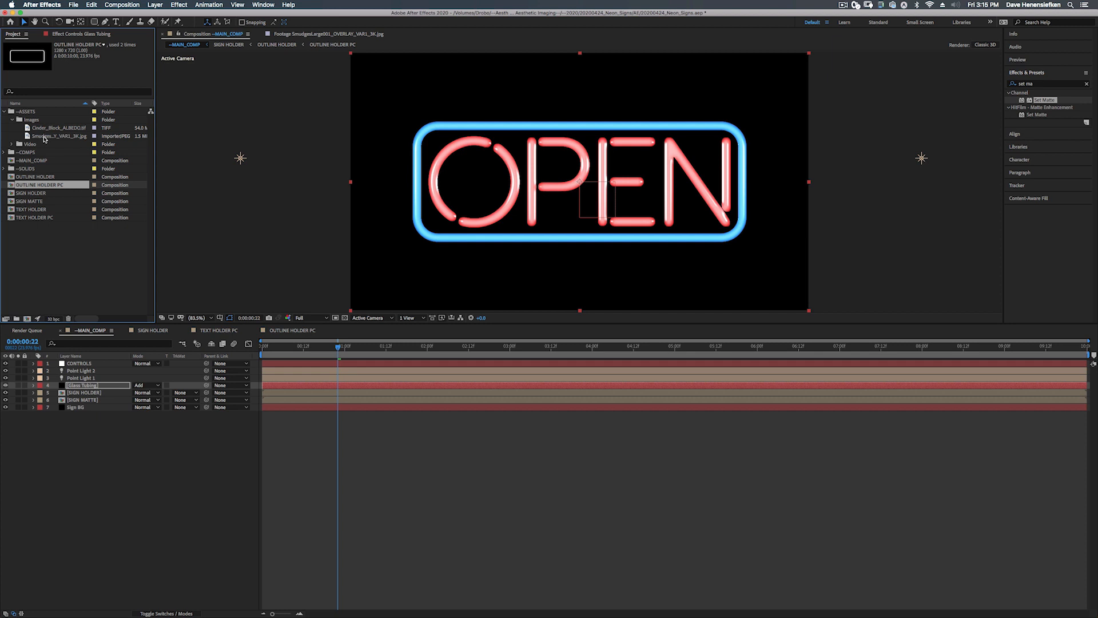
left_click(44, 136)
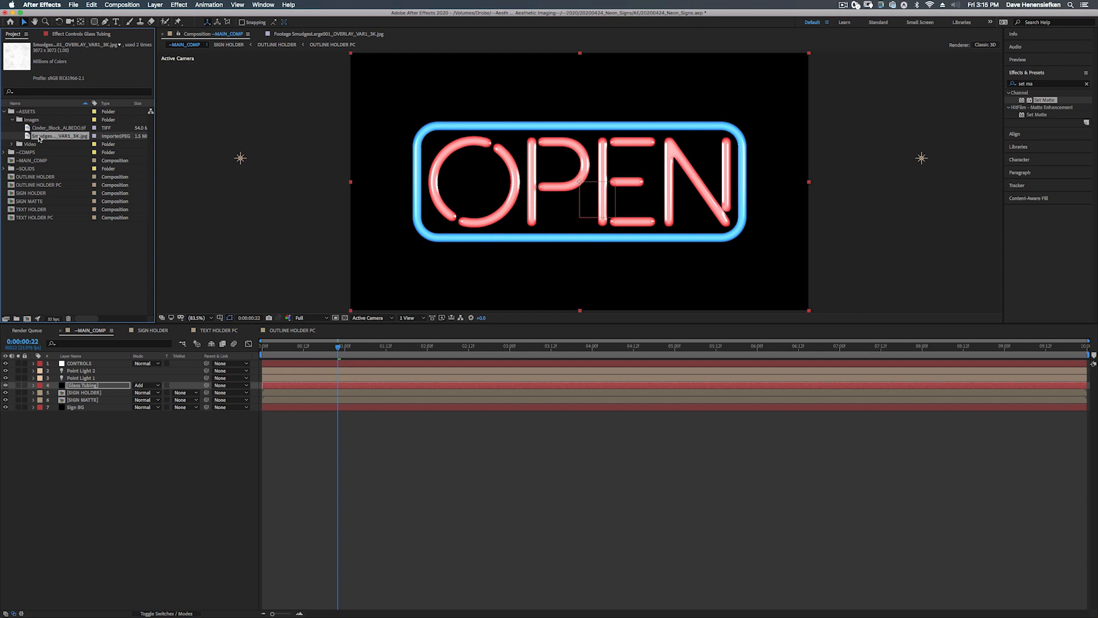
mouse_move(39, 139)
left_mouse_down()
mouse_move(65, 172)
mouse_move(87, 353)
mouse_move(80, 387)
mouse_move(87, 372)
left_mouse_up()
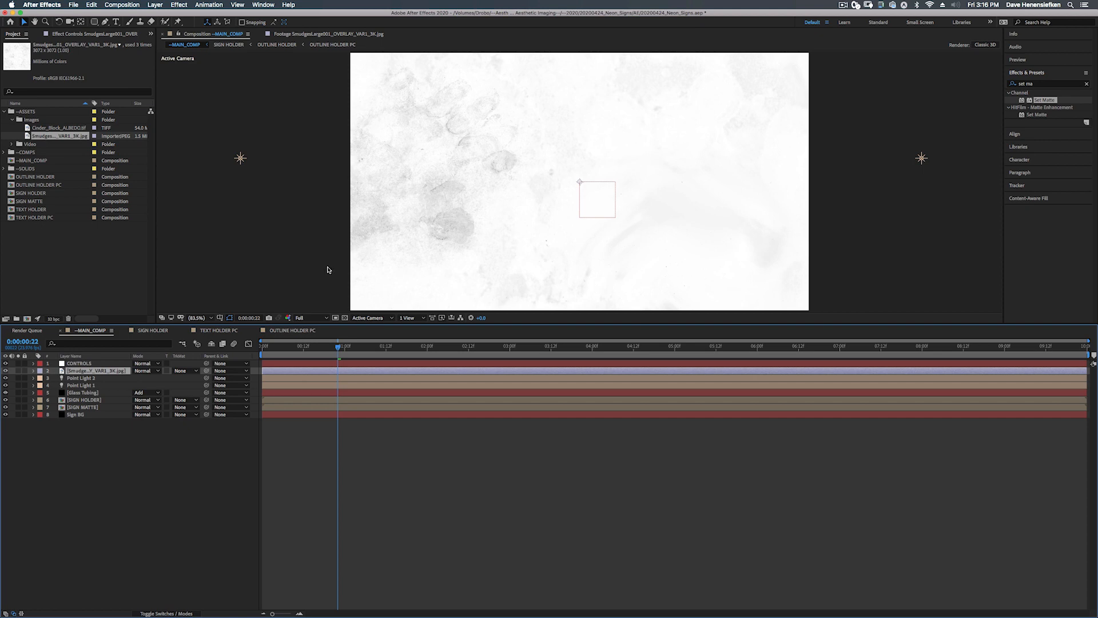
key("s")
left_click_drag(163, 379, 135, 378)
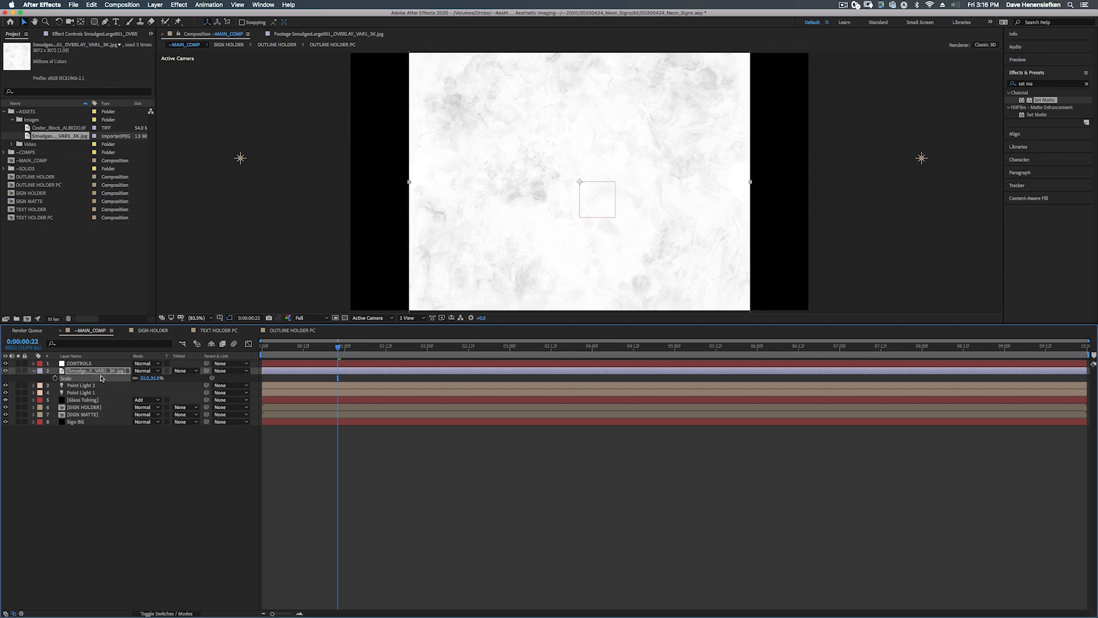
Apply Curves to the smudges layer and pull the RGB curve's shadows and midtones down to darken the smudges
left_click(1023, 84)
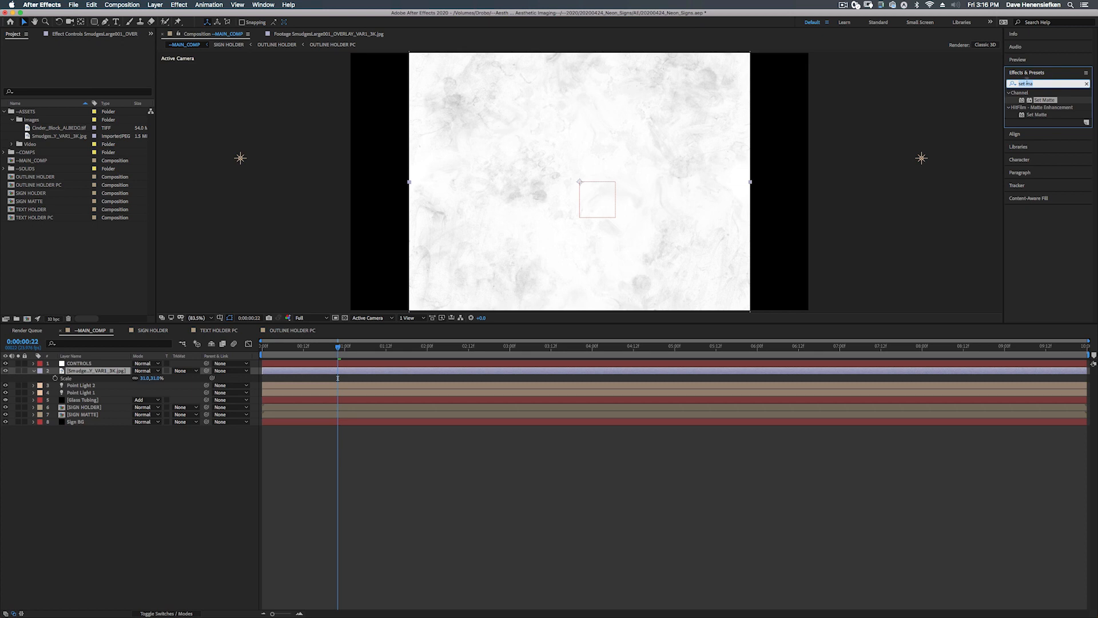
type("curv")
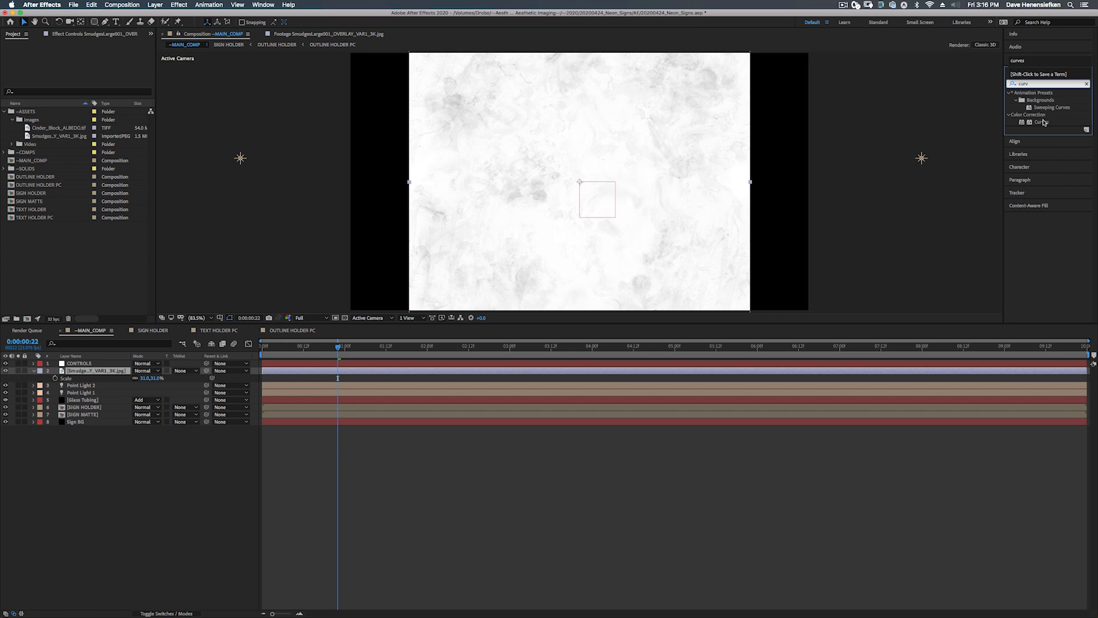
left_click_drag(1042, 122, 284, 373)
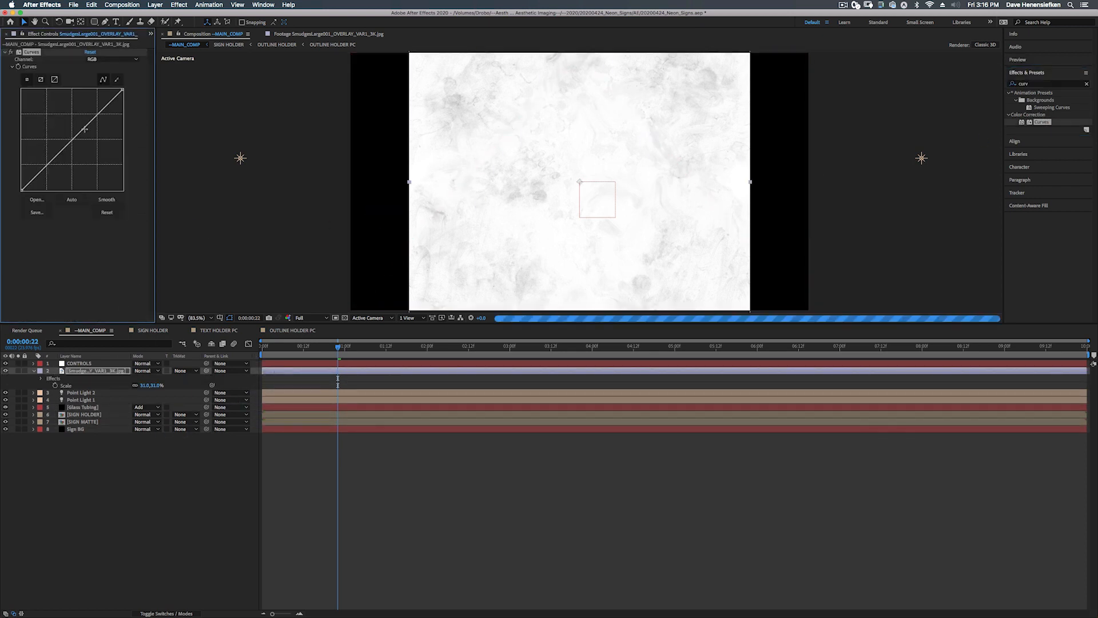
left_click_drag(59, 156, 63, 180)
left_click_drag(100, 130, 109, 101)
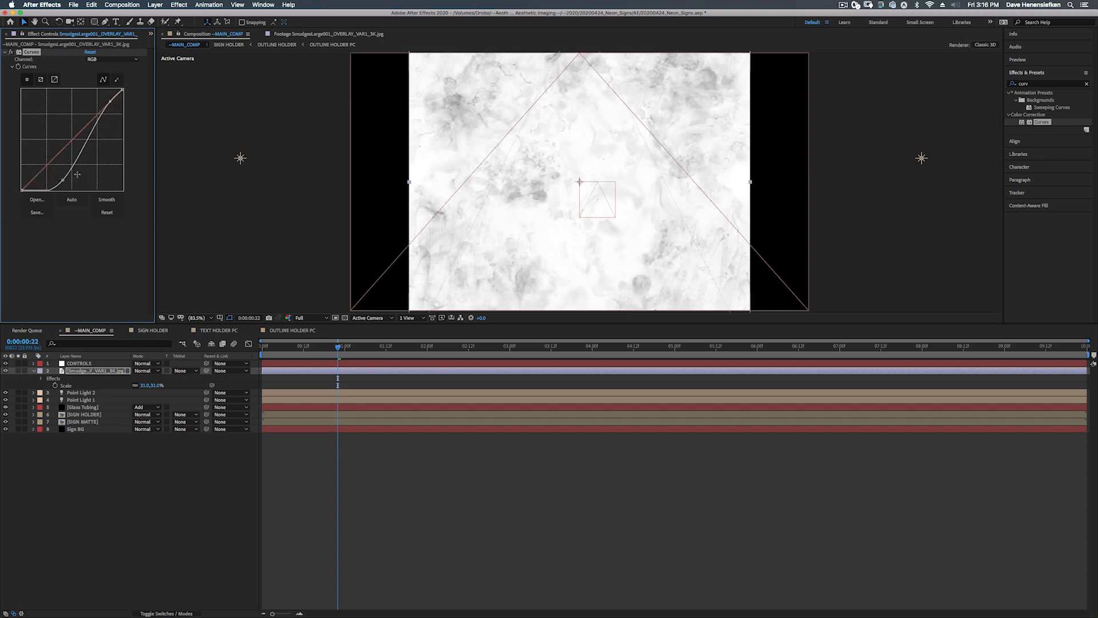
left_click_drag(63, 180, 72, 182)
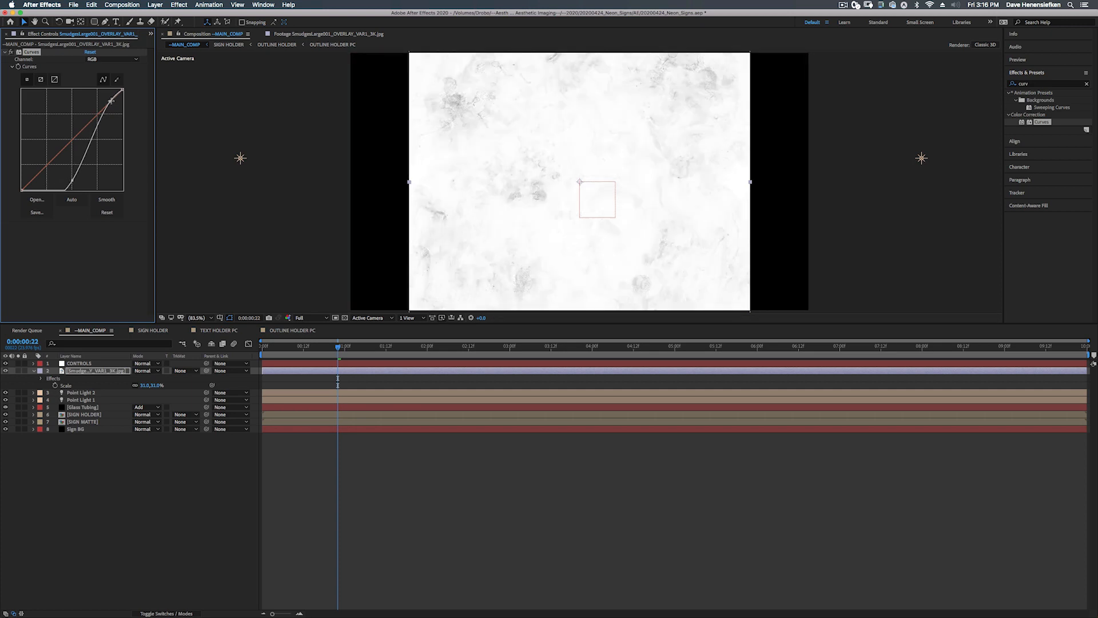
left_click_drag(110, 101, 111, 102)
left_click_drag(73, 182, 47, 190)
left_click_drag(85, 151, 84, 166)
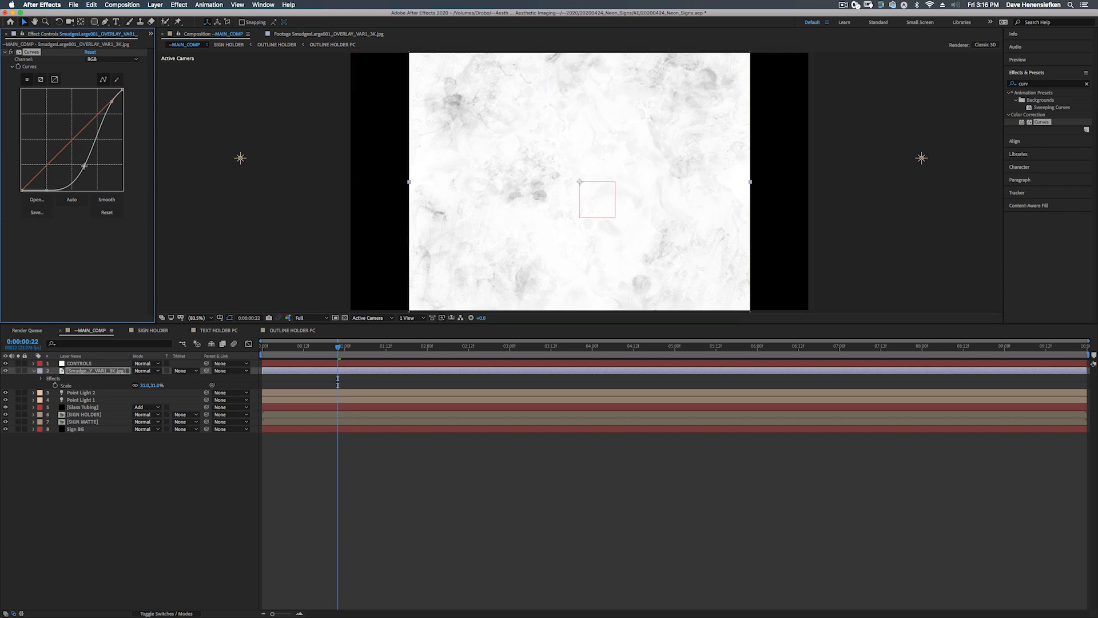
mouse_move(112, 102)
left_mouse_down()
mouse_move(105, 115)
mouse_move(114, 104)
left_mouse_up()
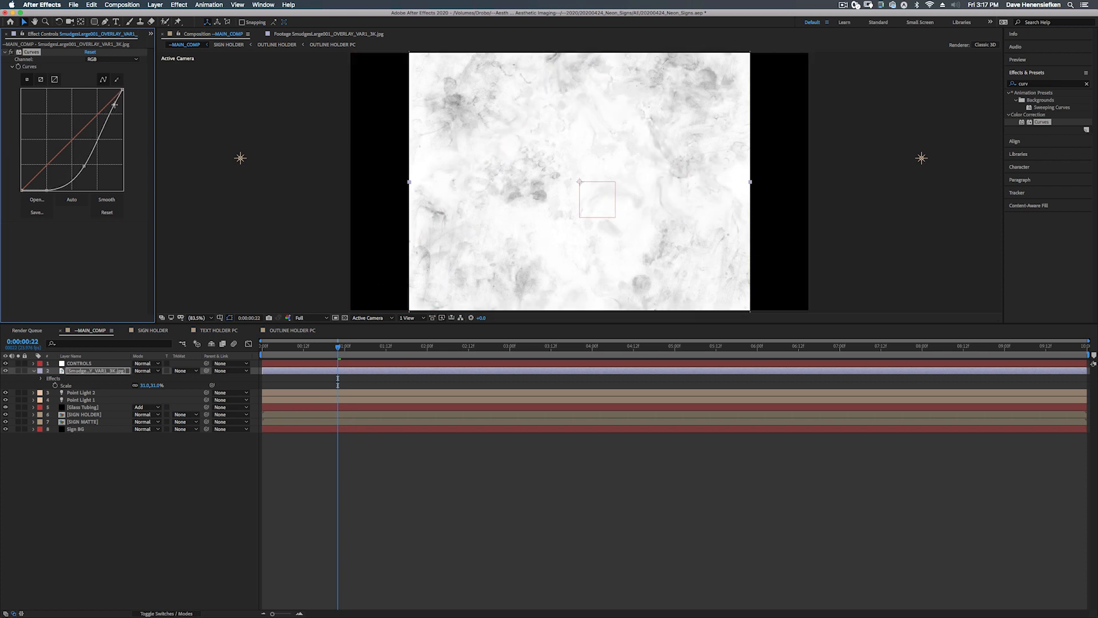
Pre-compose the smudges layer as DIRT, moving all attributes into it, and set its blending mode to Multiply
left_click(103, 374)
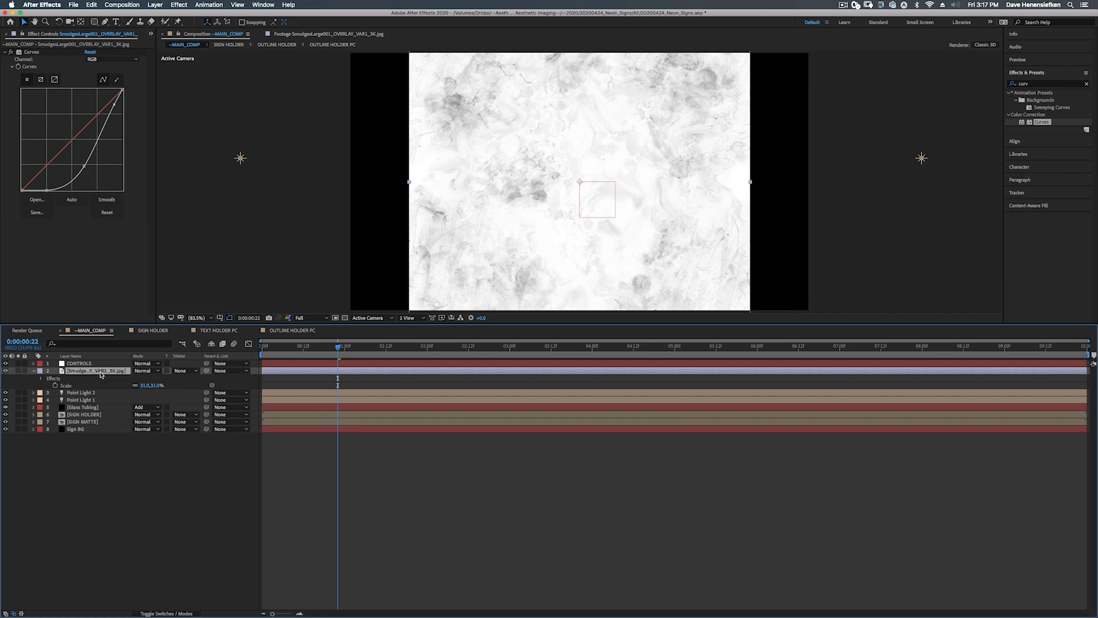
key("super+shift+c")
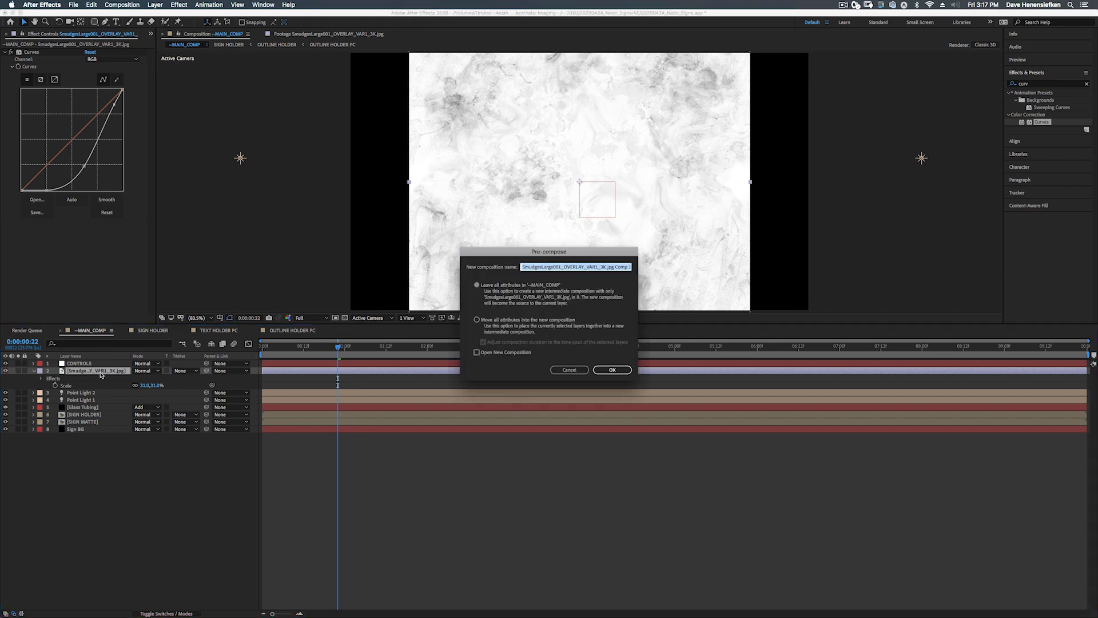
left_click(477, 319)
left_click(542, 268)
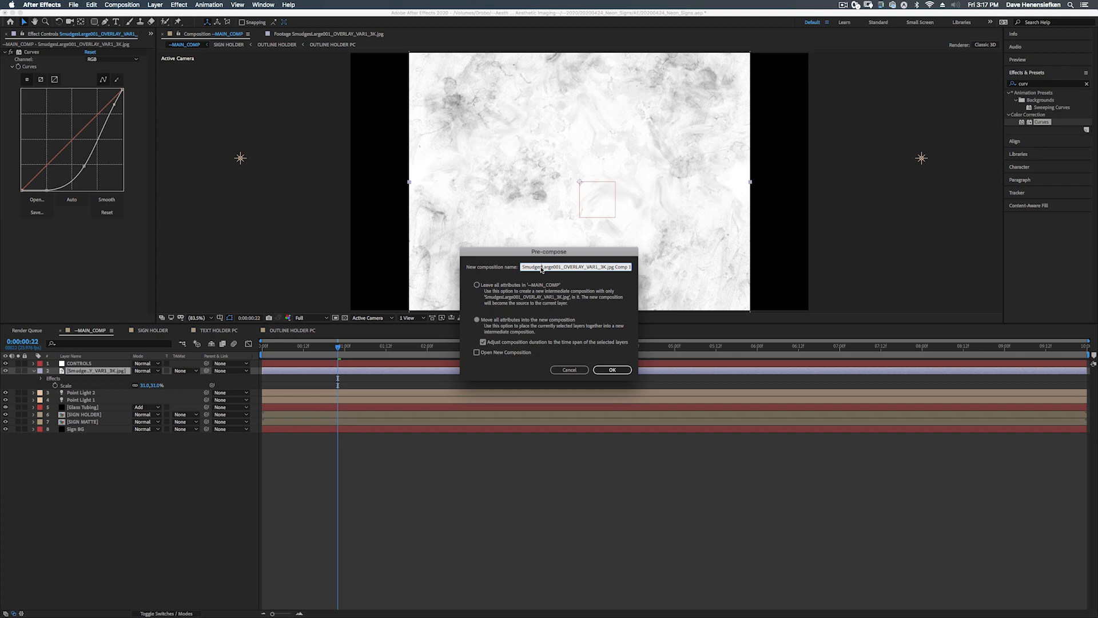
key("super+a")
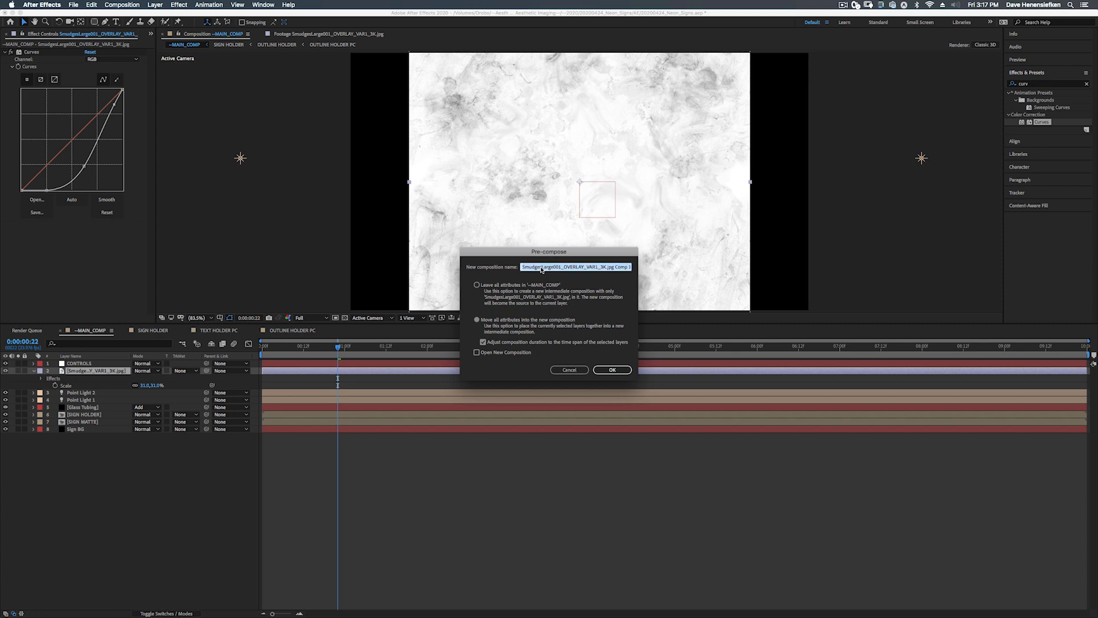
type("O")
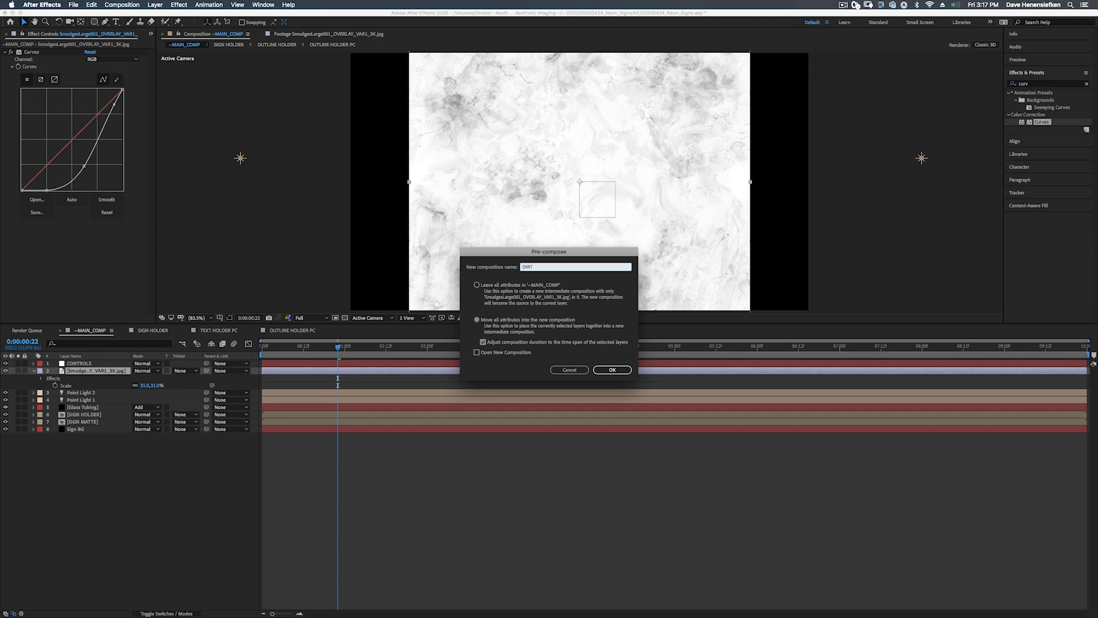
key("Return")
key("Caps_Lock")
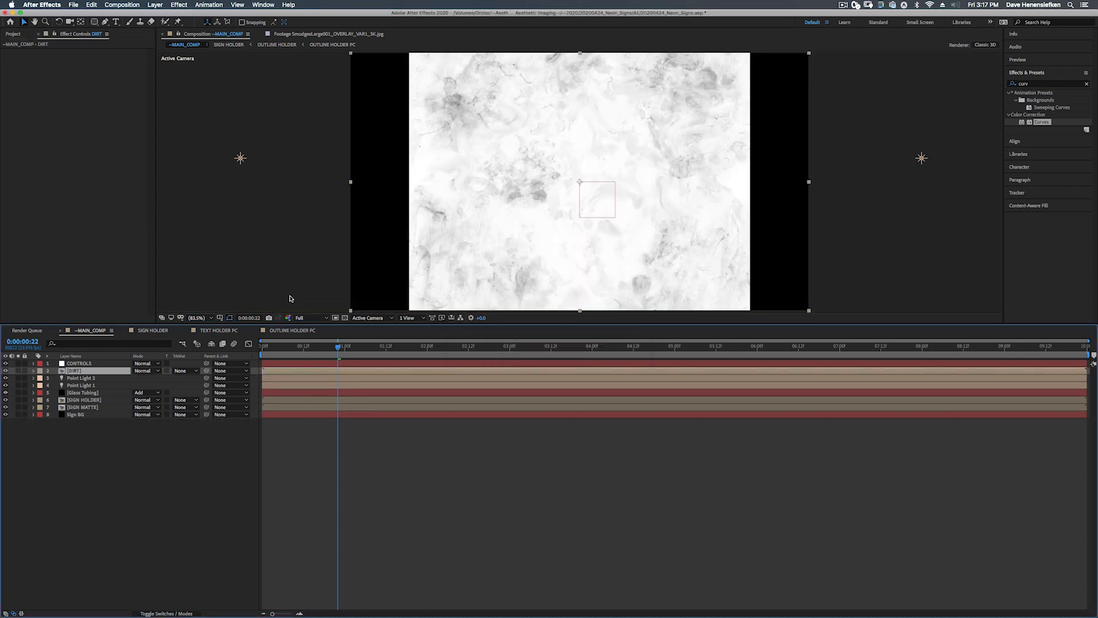
left_click(138, 372)
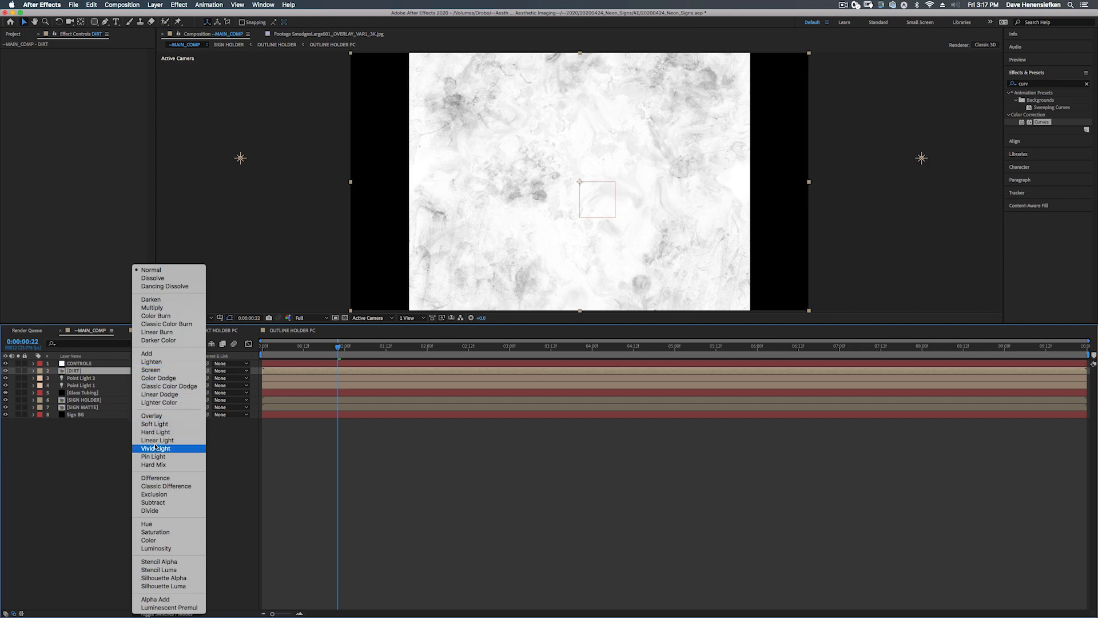
left_click(158, 310)
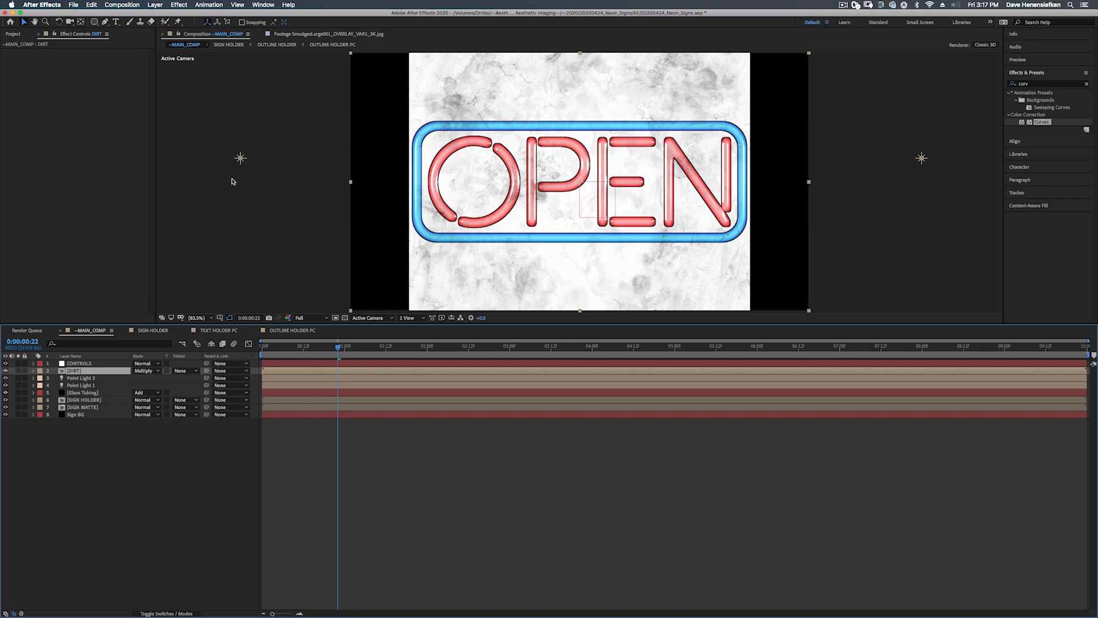
Apply Set Matte to the DIRT layer, taking the matte from SIGN MATTE with its Effects & Masks included
left_click(1041, 84)
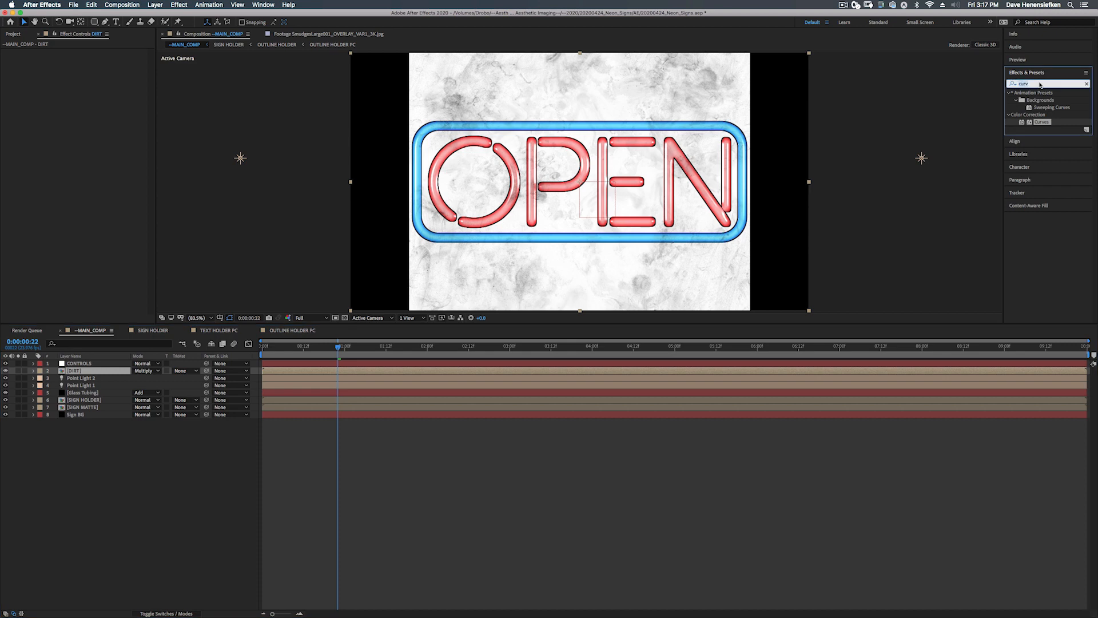
type("set ma")
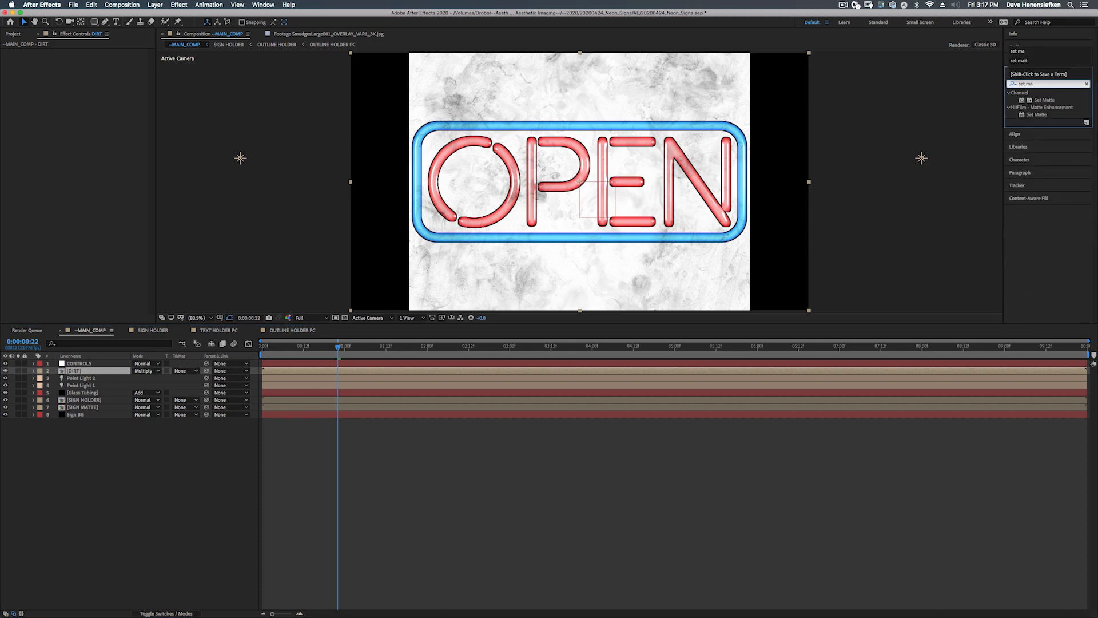
type("tte")
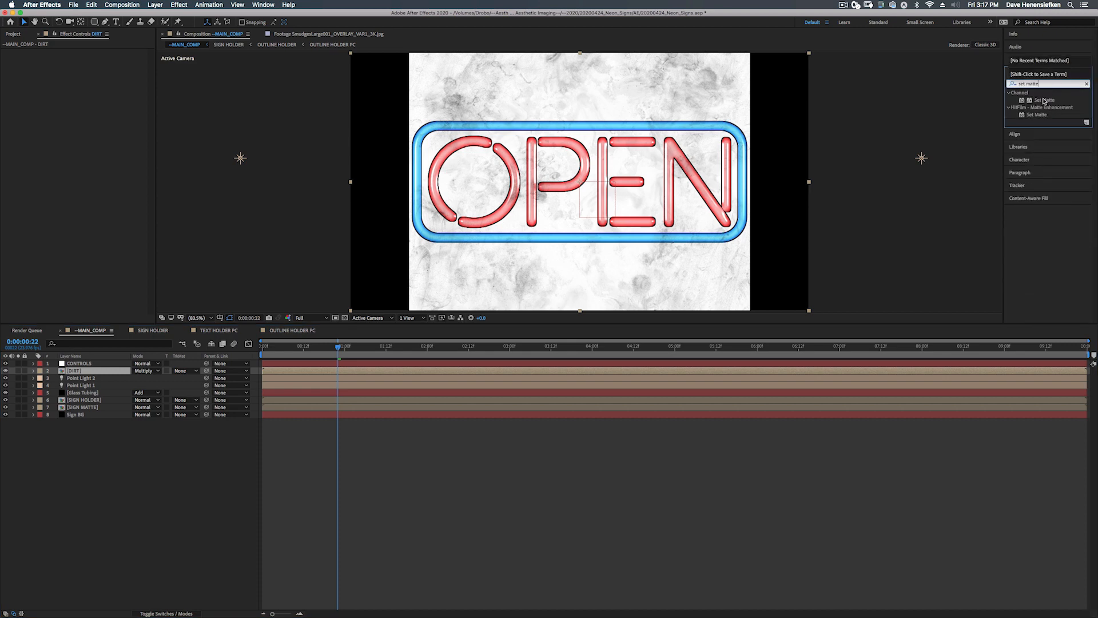
left_click_drag(1045, 100, 112, 116)
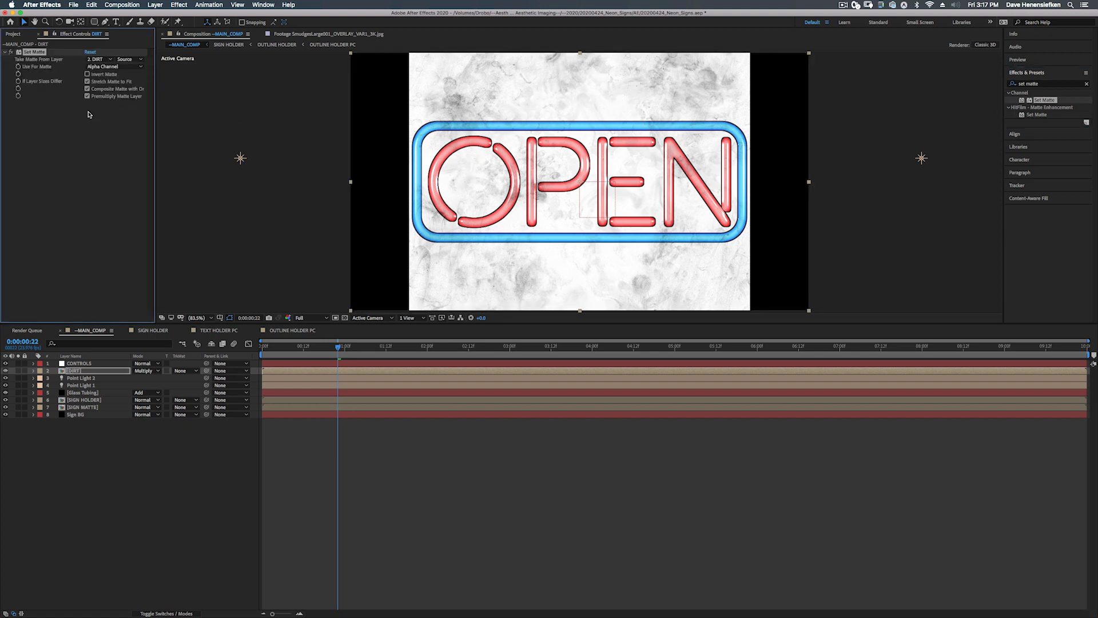
left_click(98, 59)
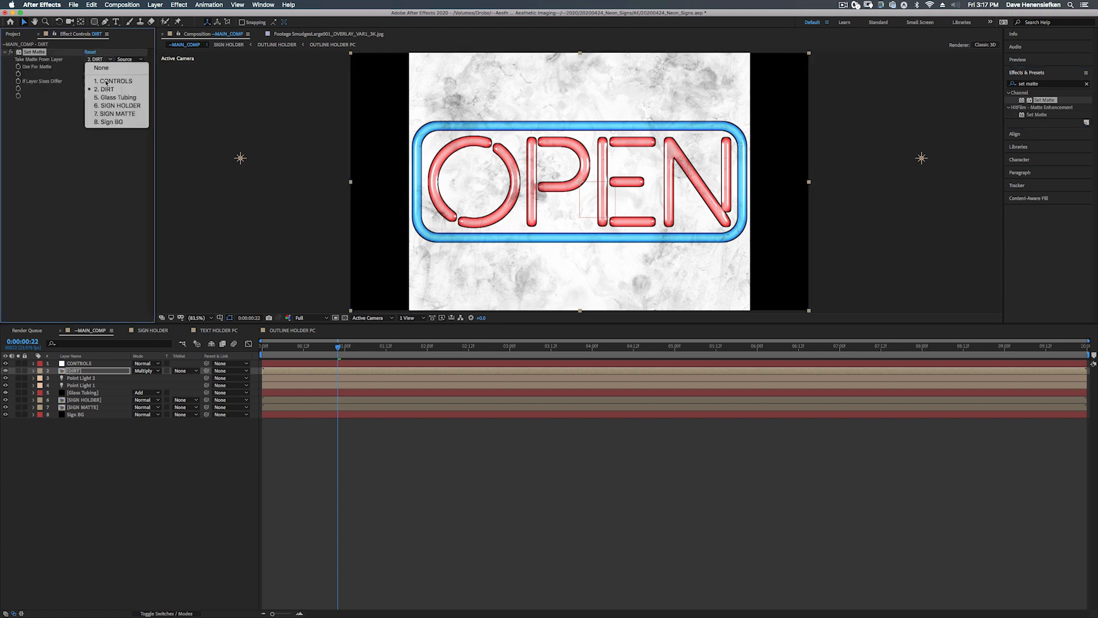
left_click(110, 115)
left_click(127, 59)
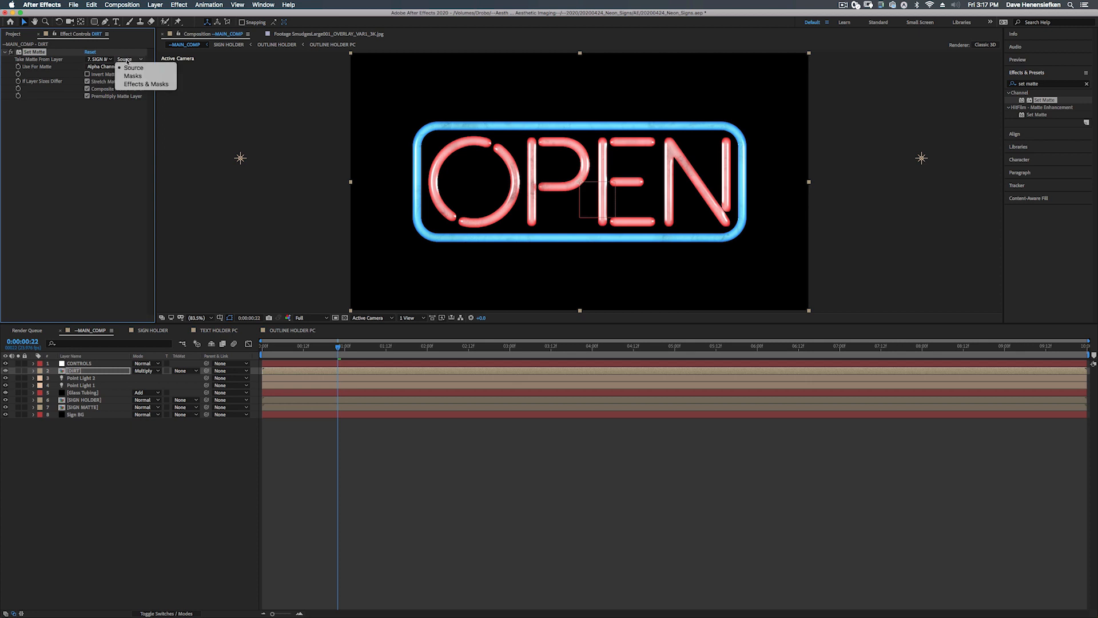
left_click(128, 87)
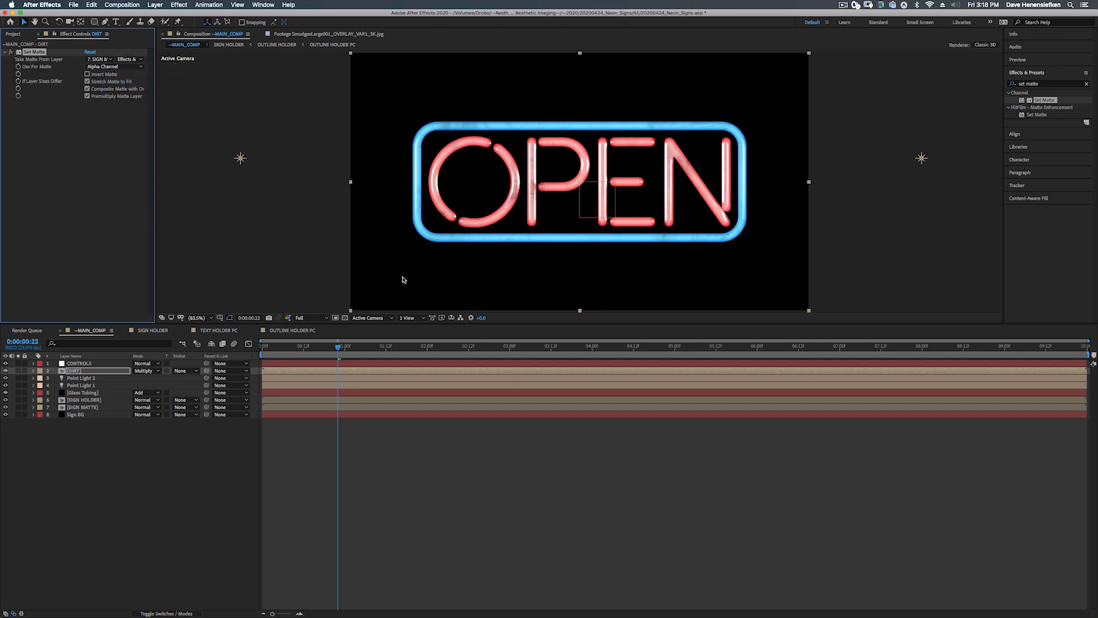
Toggle the transparency grid and scrub the current time to 0:00:02:00 to examine the dirty tubing on the sign
left_click(345, 318)
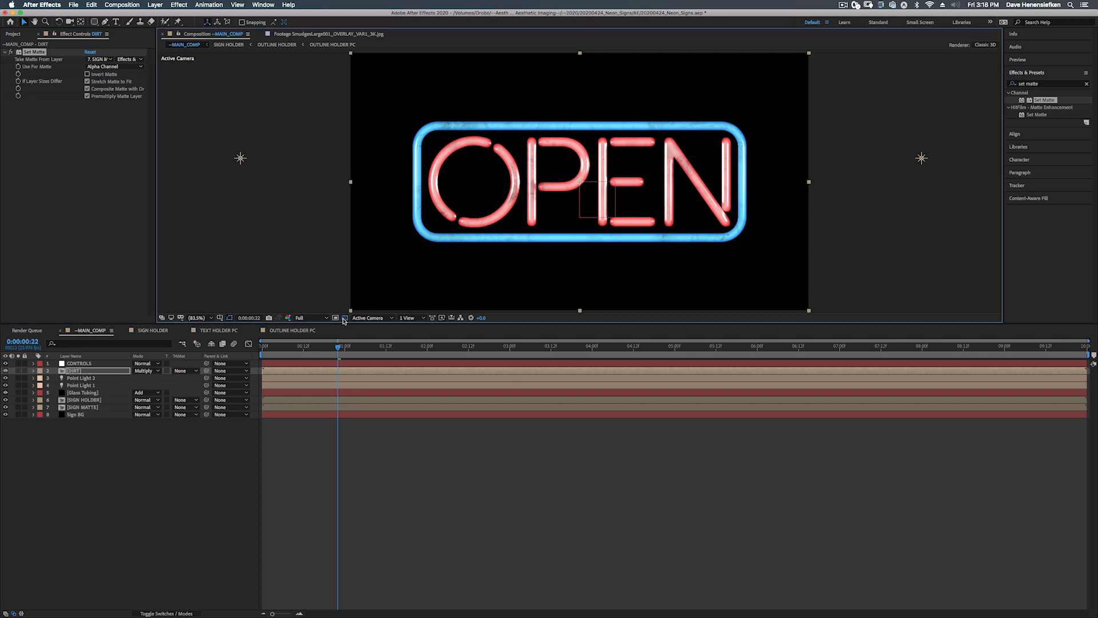
left_click(344, 318)
left_click(339, 347)
left_click_drag(339, 348, 427, 347)
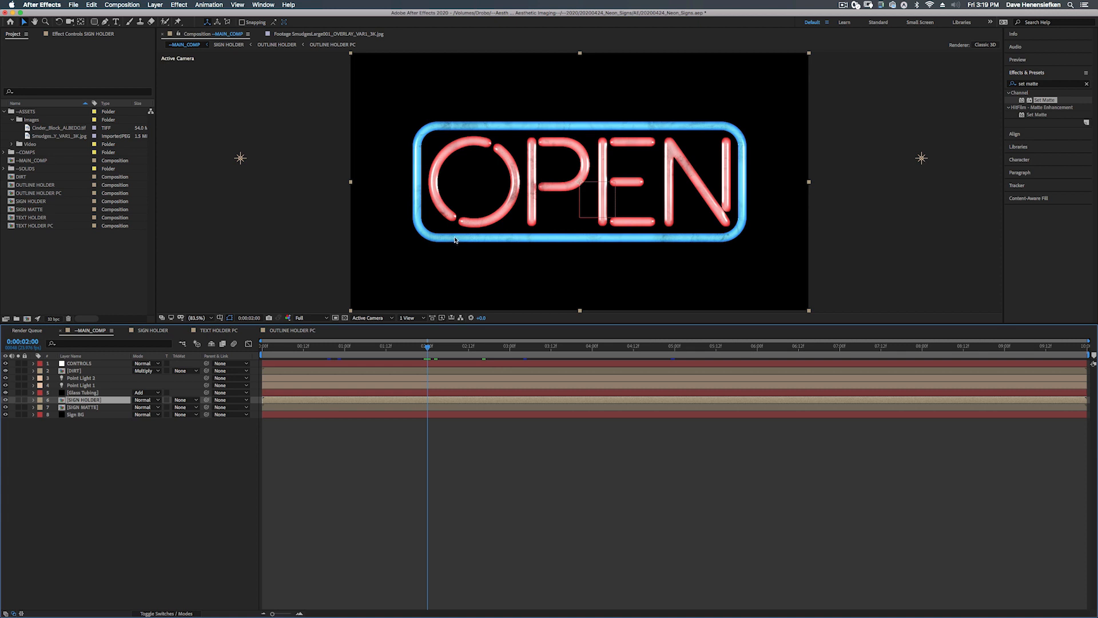
Open the SIGN MATTE composition and reveal the expressions on its OUTLINE HOLDER and TEXT HOLDER layers
double_click(77, 407)
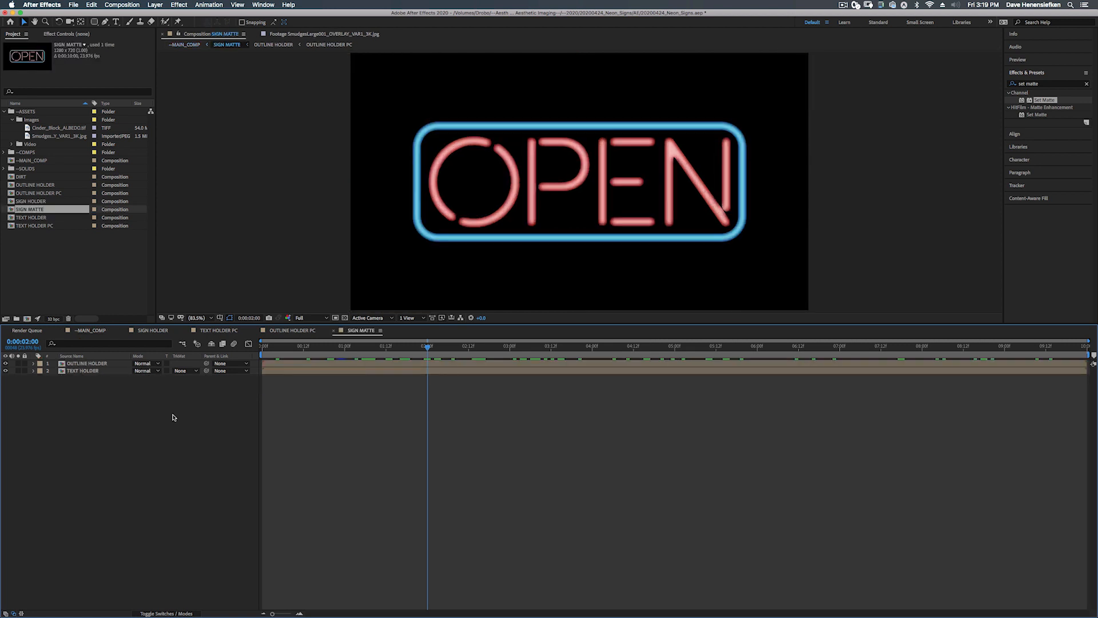
left_click(90, 363)
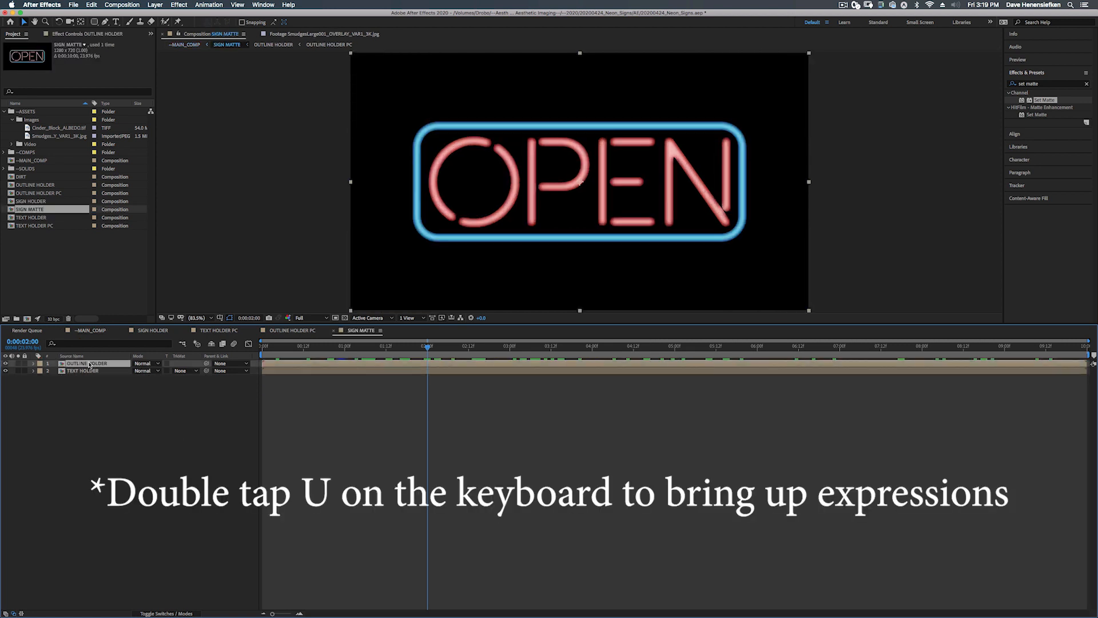
key("u")
key("u")
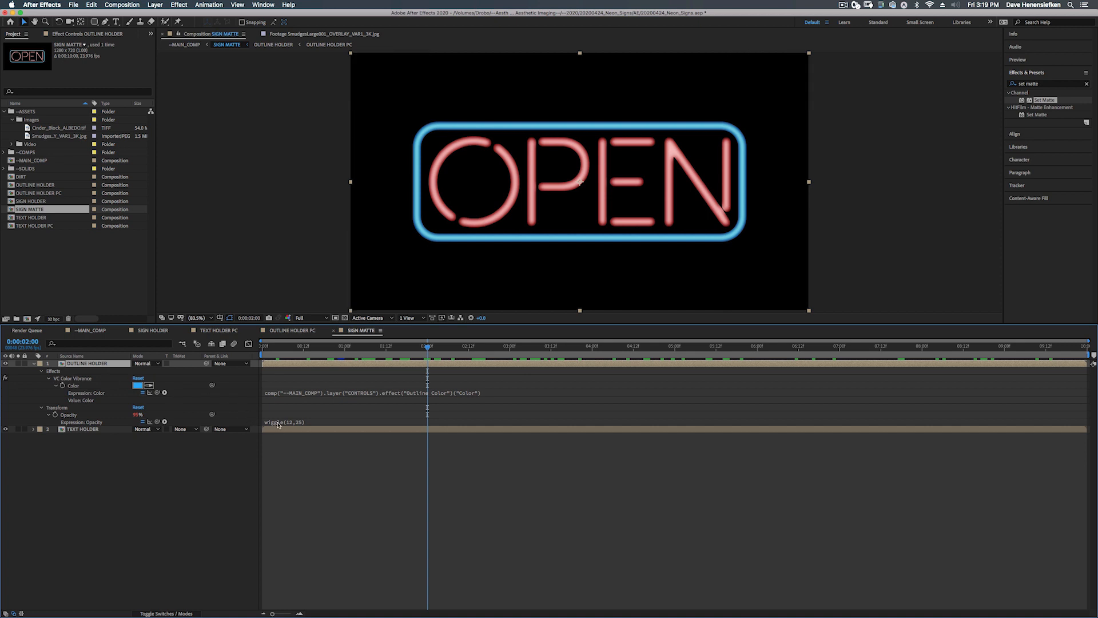
left_click(96, 429)
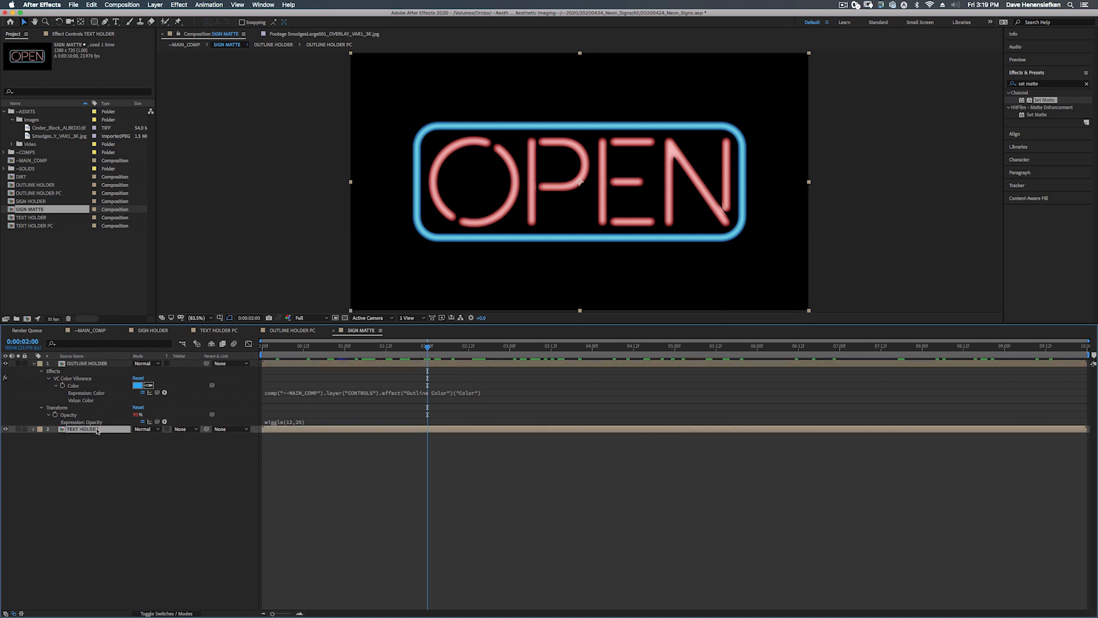
key("u")
key("u")
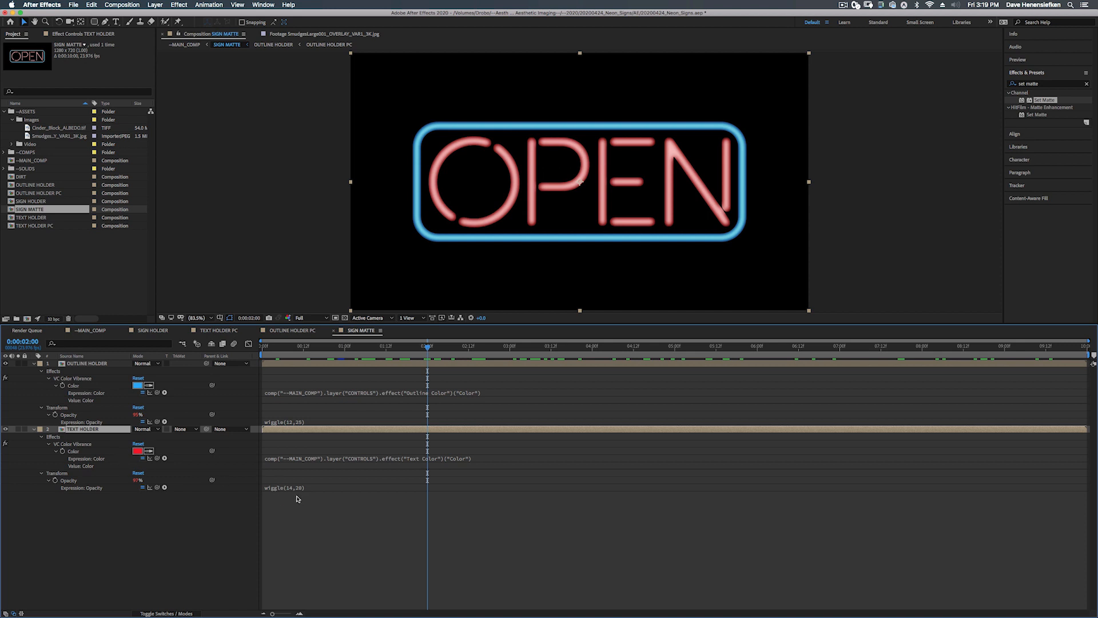
Delete the wiggle opacity expressions from TEXT HOLDER and OUTLINE HOLDER and move the current time to 0:00:01:00
left_click(291, 488)
key("BackSpace")
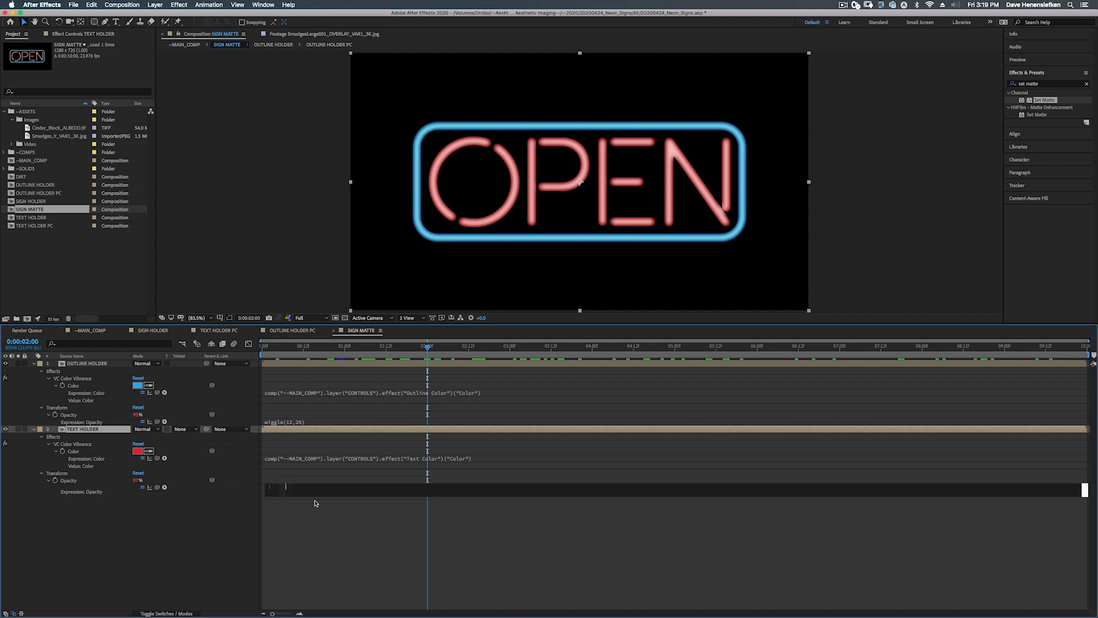
left_click(287, 453)
left_click(282, 422)
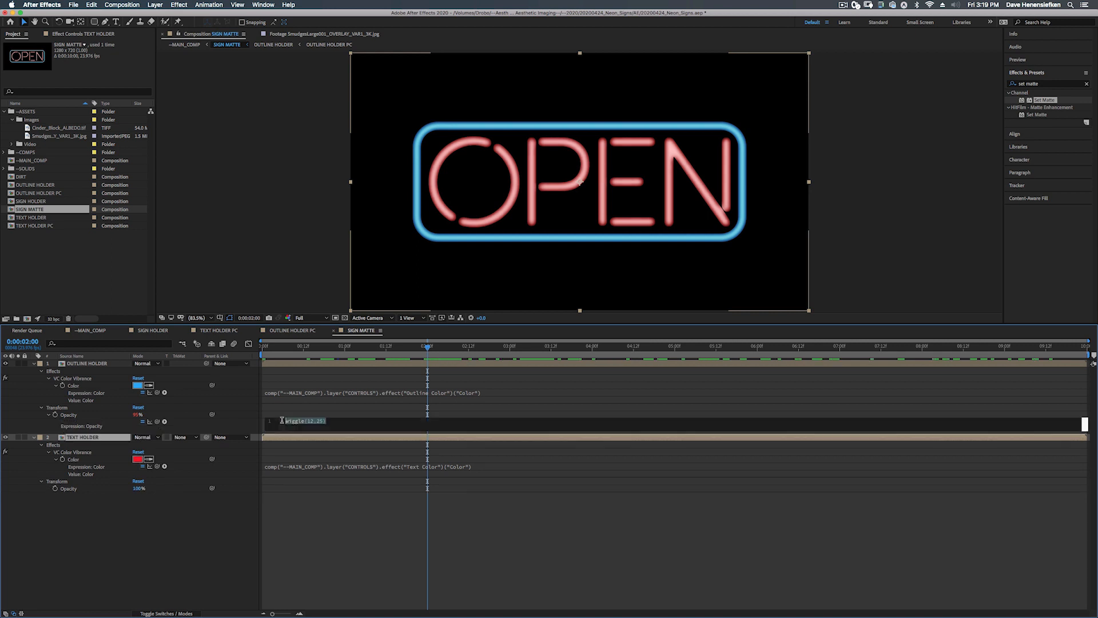
key("BackSpace")
left_click(344, 349)
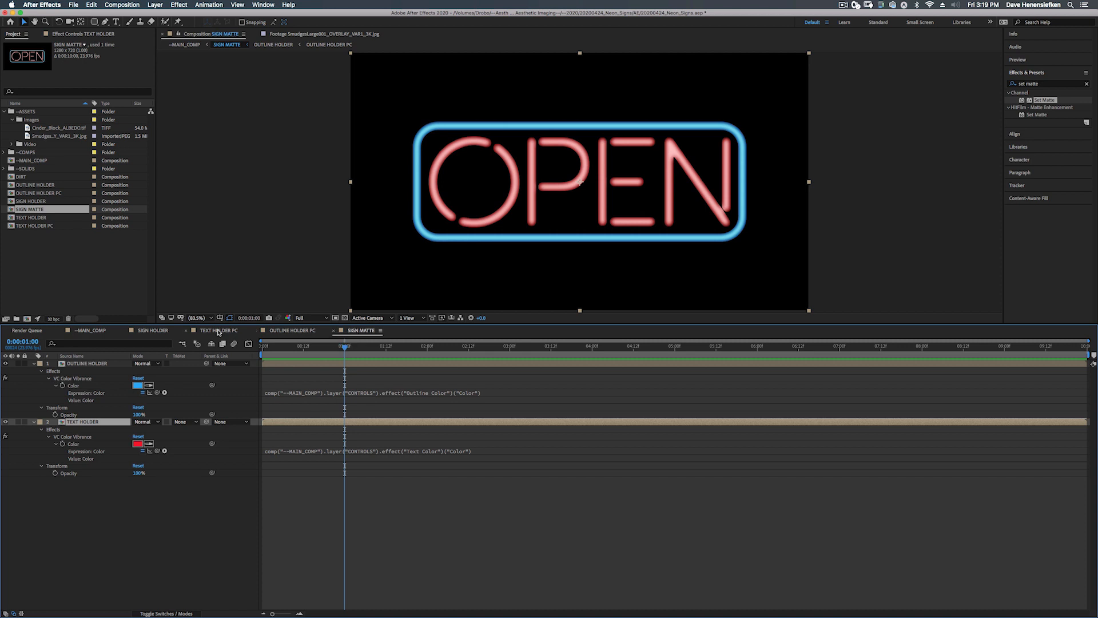
Examine the TEXT HOLDER layer's expressions in the SIGN HOLDER composition and return to --MAIN_COMP
left_click(170, 331)
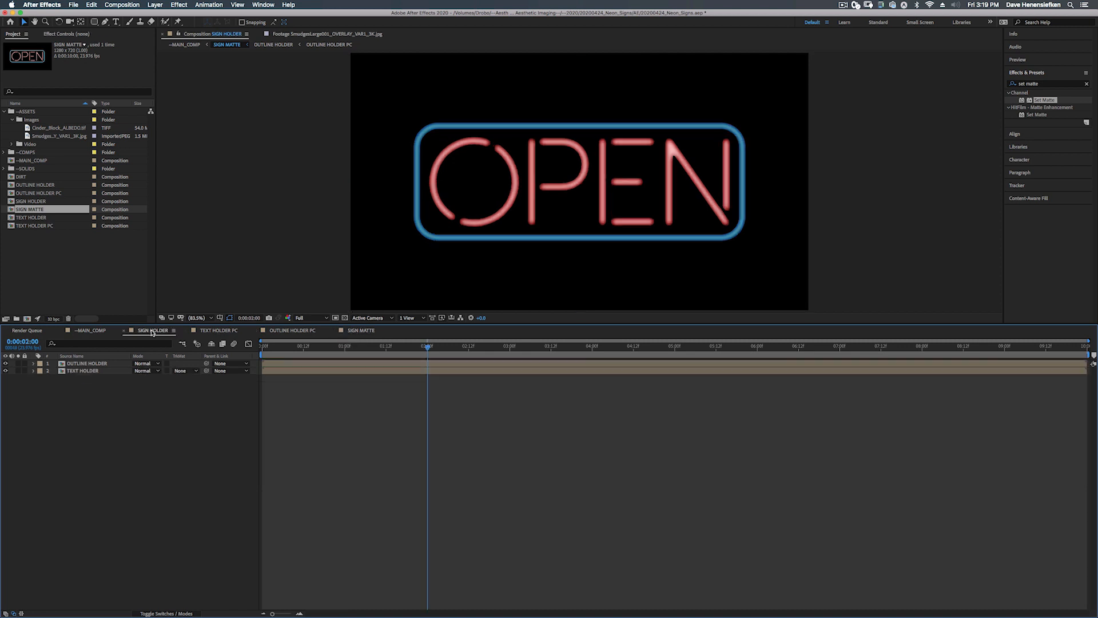
left_click(103, 373)
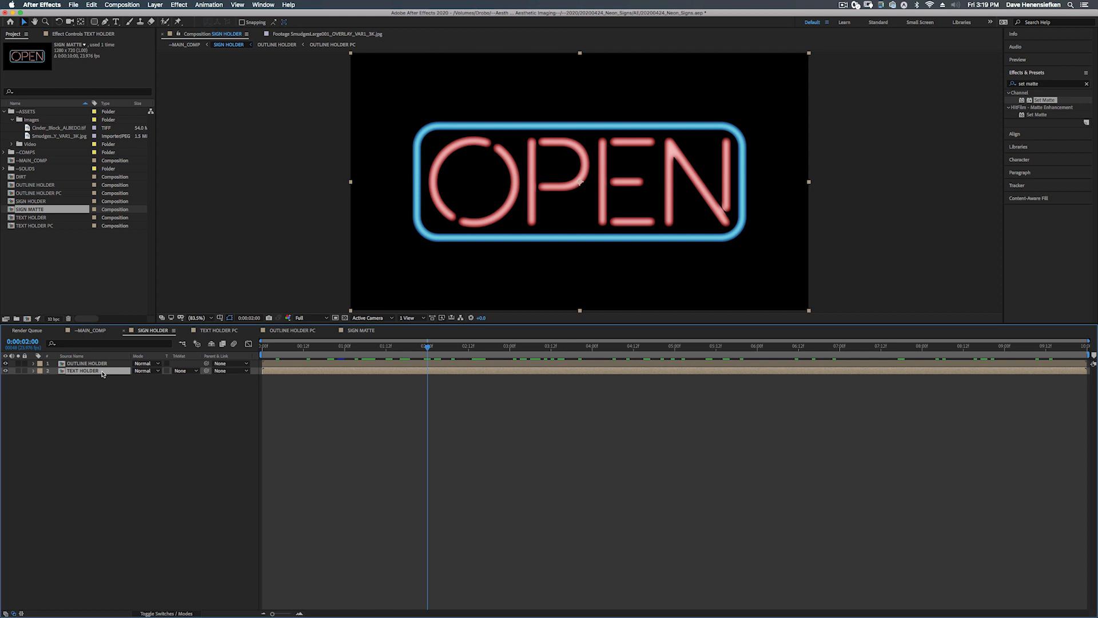
key("e")
key("e")
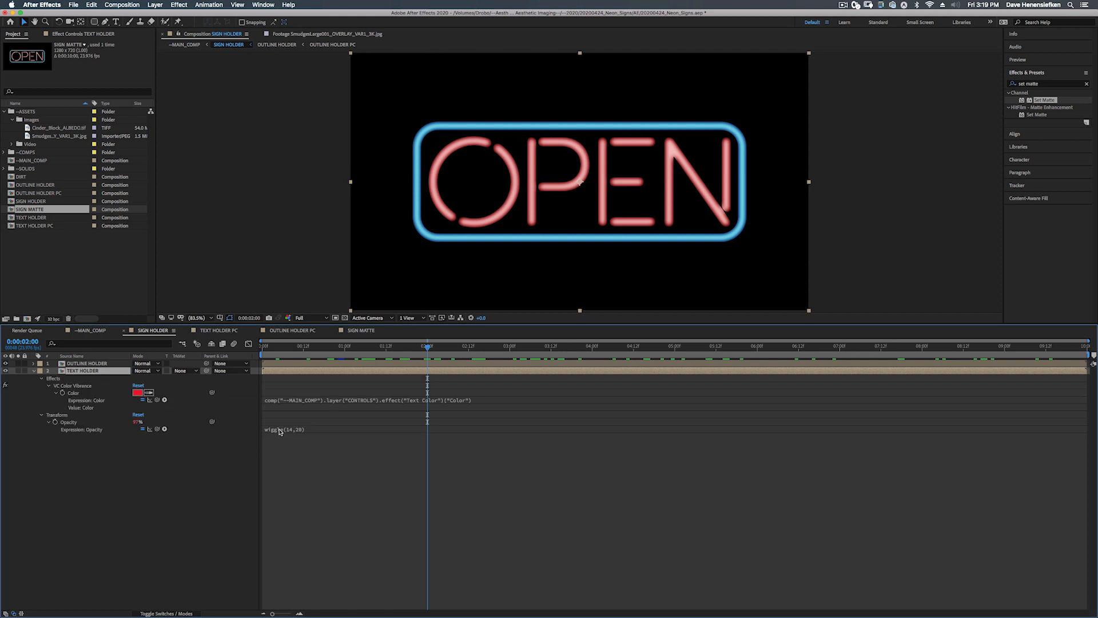
left_click(92, 331)
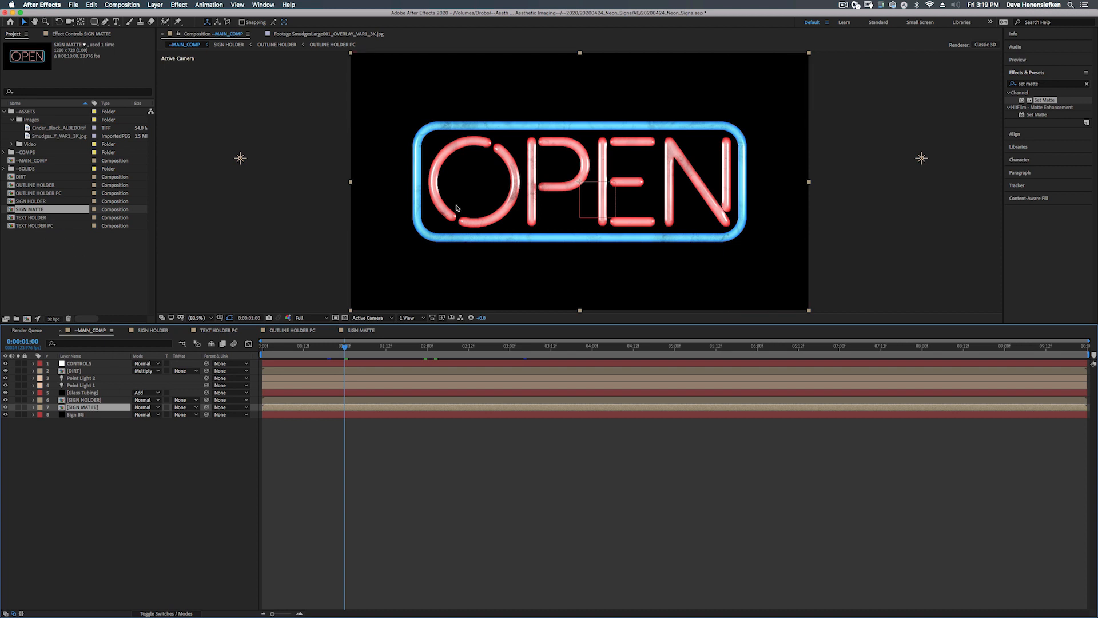
Duplicate the SIGN HOLDER composition in the project and rename the copy SIGN GLOW
left_click(84, 400)
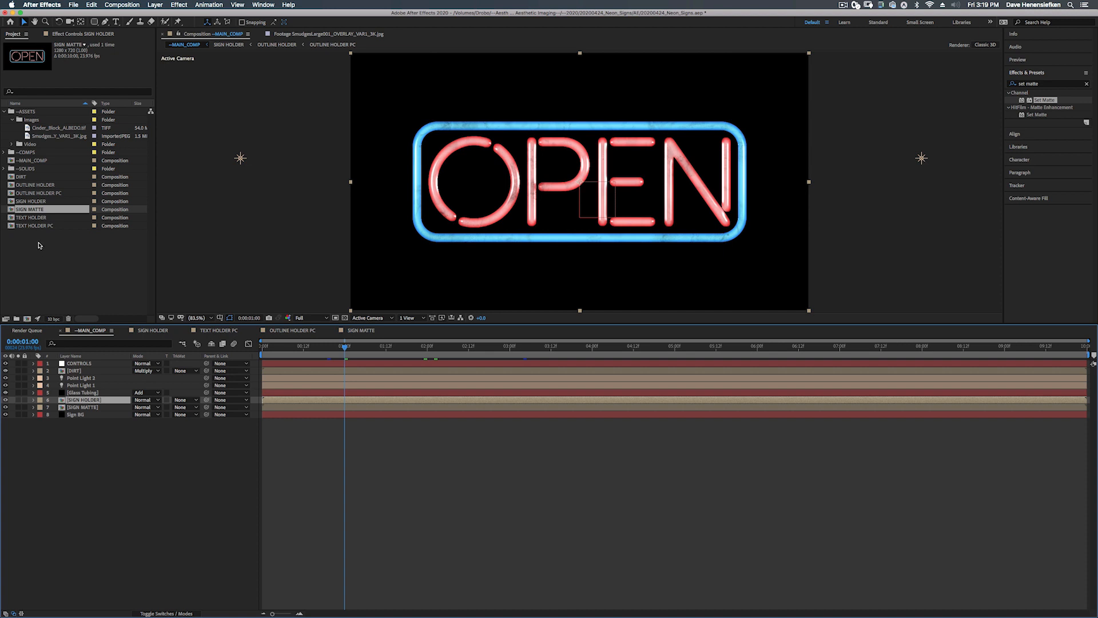
left_click(38, 203)
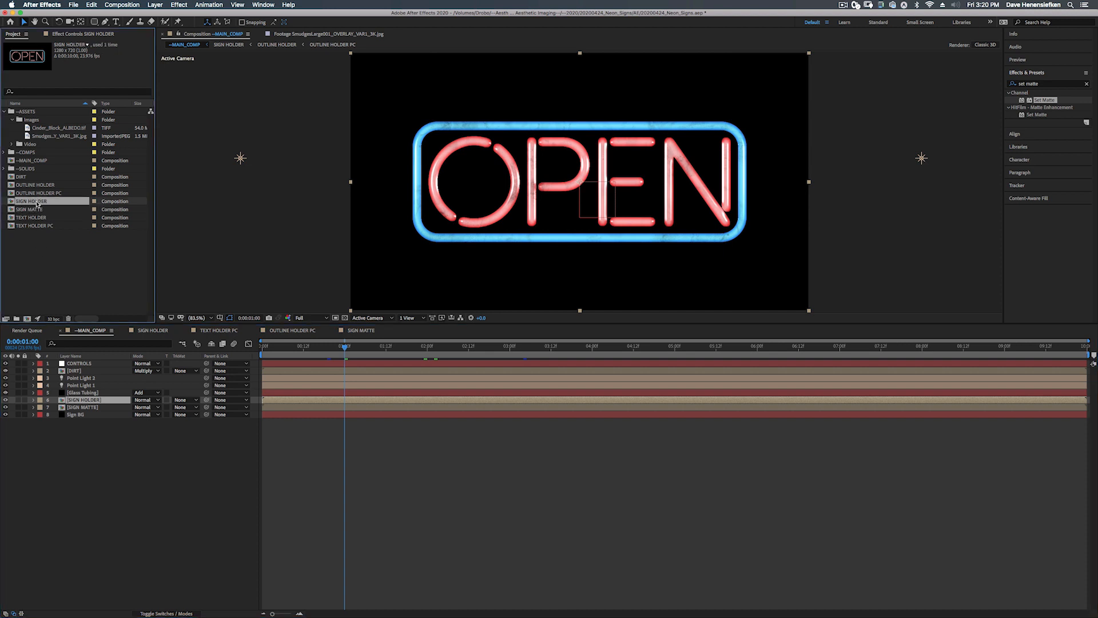
key("super+d")
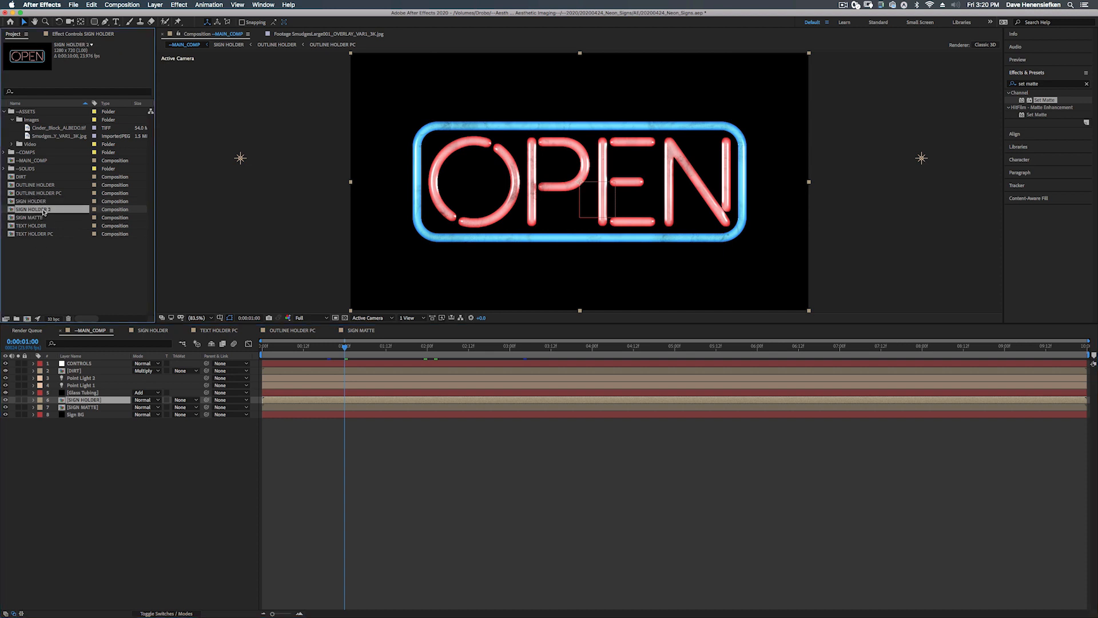
key("Return")
type("SIGN GLOW")
key("Return")
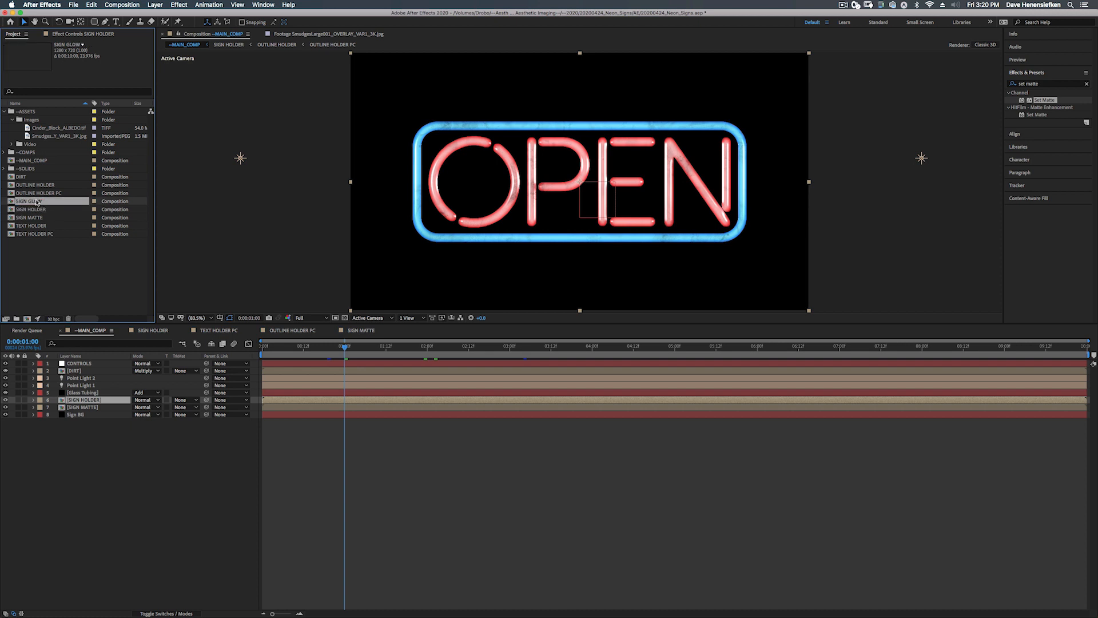
Add SIGN GLOW to --MAIN_COMP, placing it between the Glass Tubing and SIGN HOLDER layers
left_click_drag(36, 202, 104, 393)
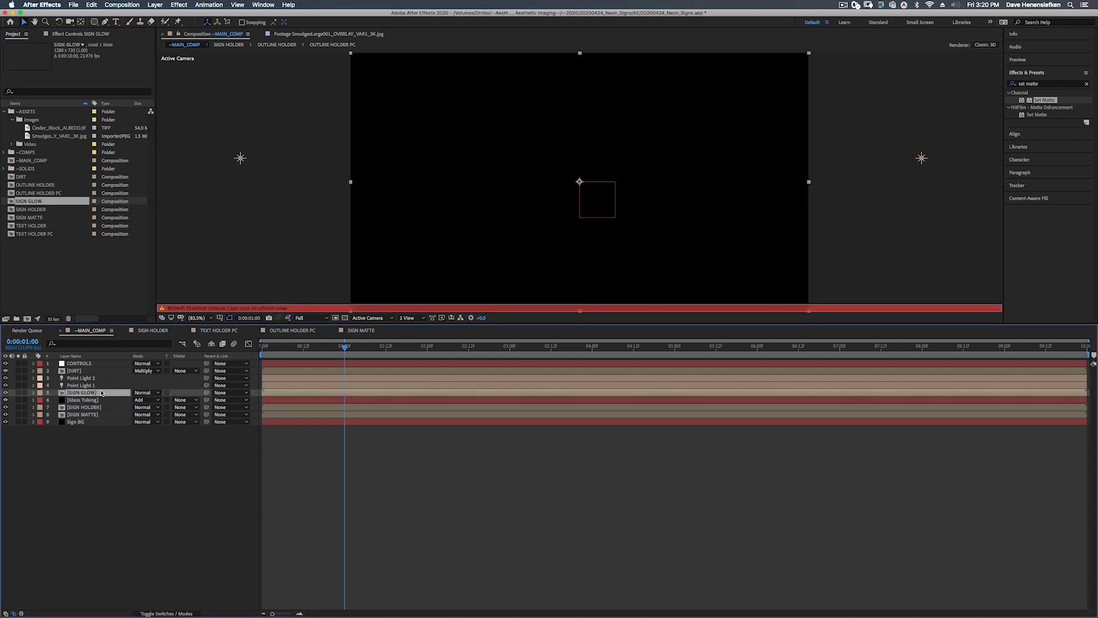
key("Caps_Lock")
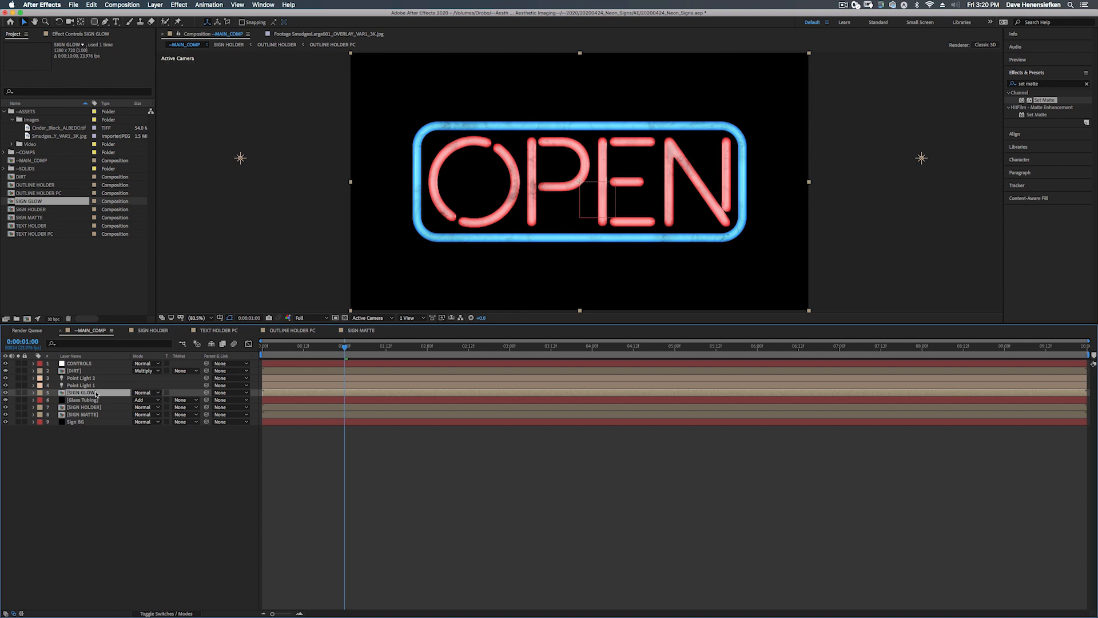
left_click_drag(97, 394, 93, 405)
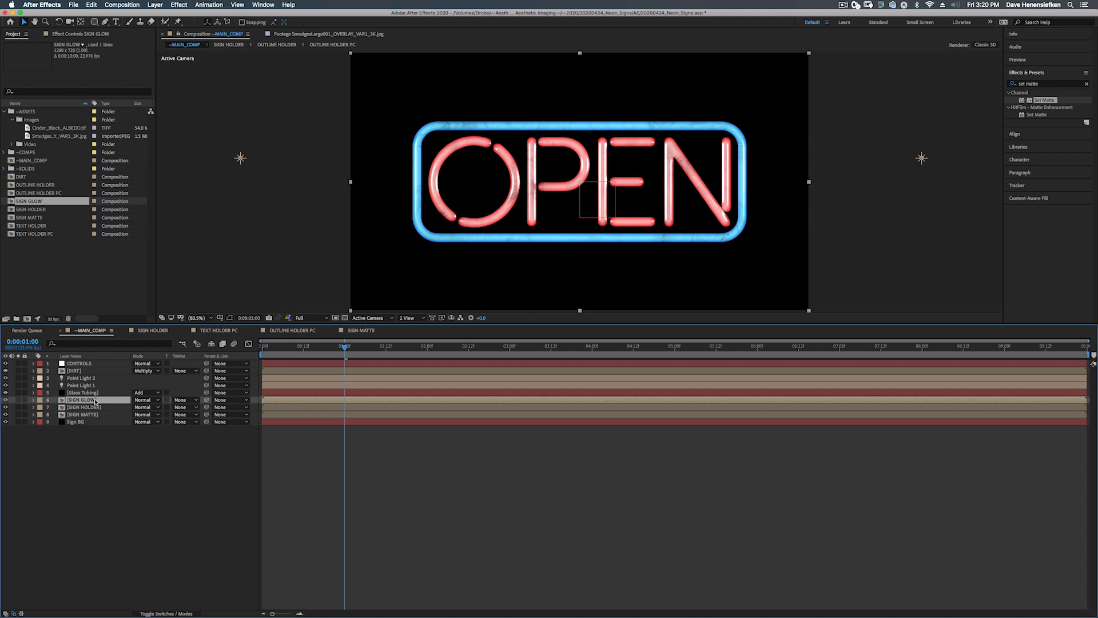
Open the SIGN GLOW composition, collapse TEXT HOLDER's properties and create a new adjustment layer above the two sign layers
double_click(96, 400)
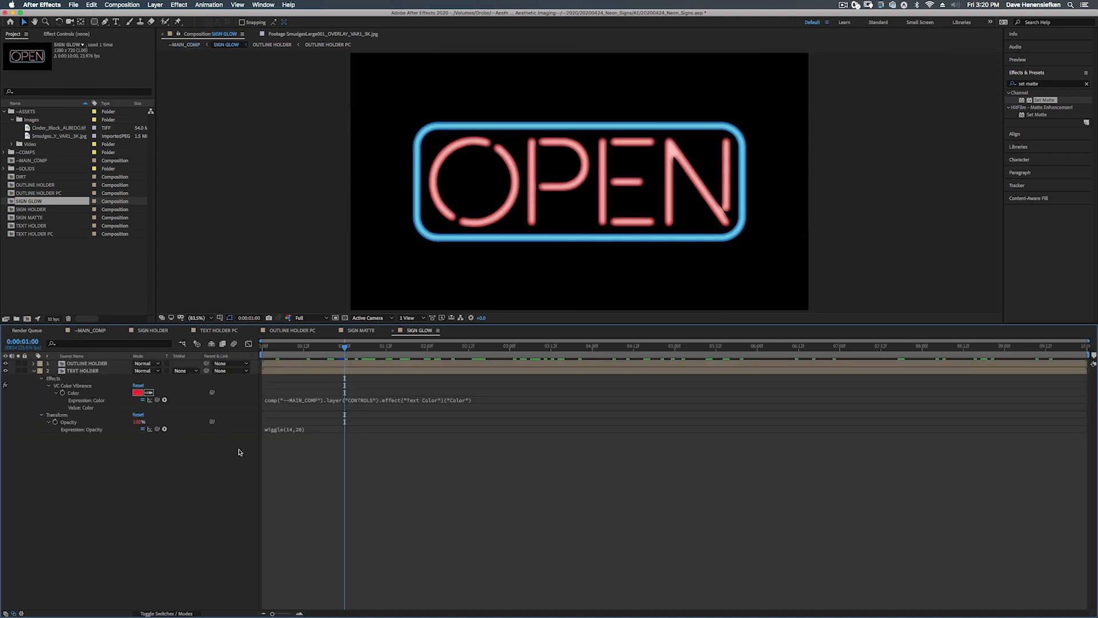
left_click(34, 371)
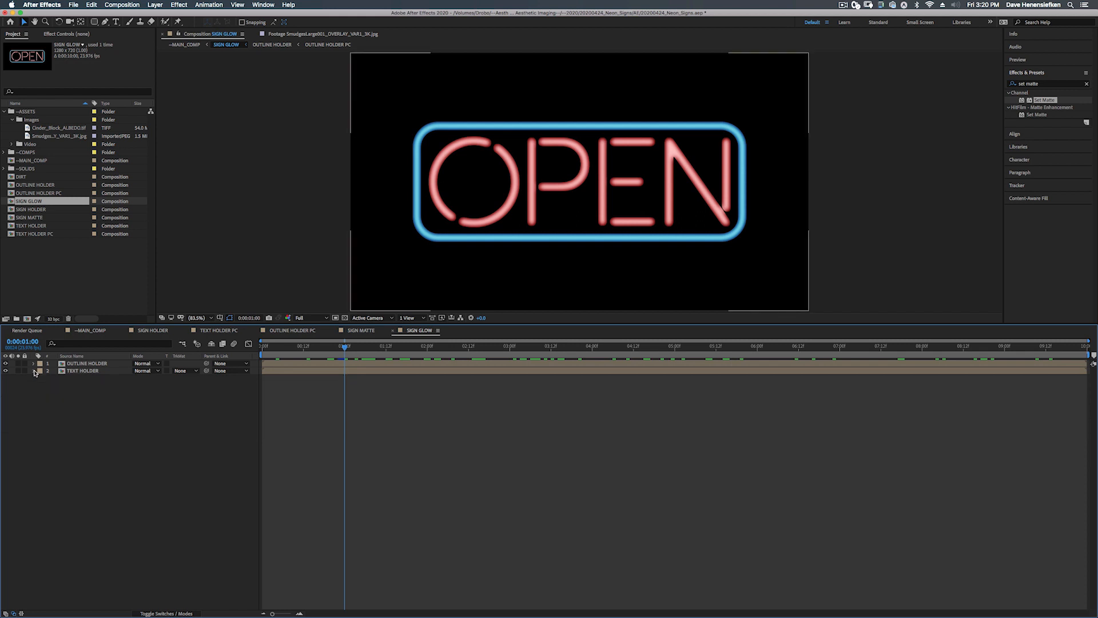
right_click(110, 408)
mouse_move(124, 416)
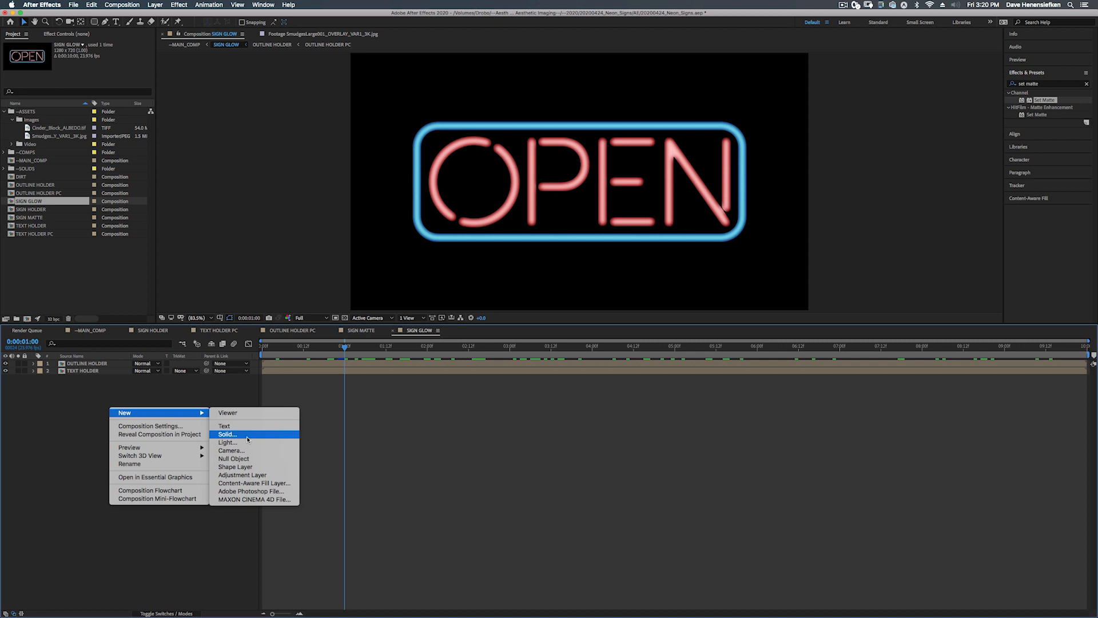
left_click(242, 475)
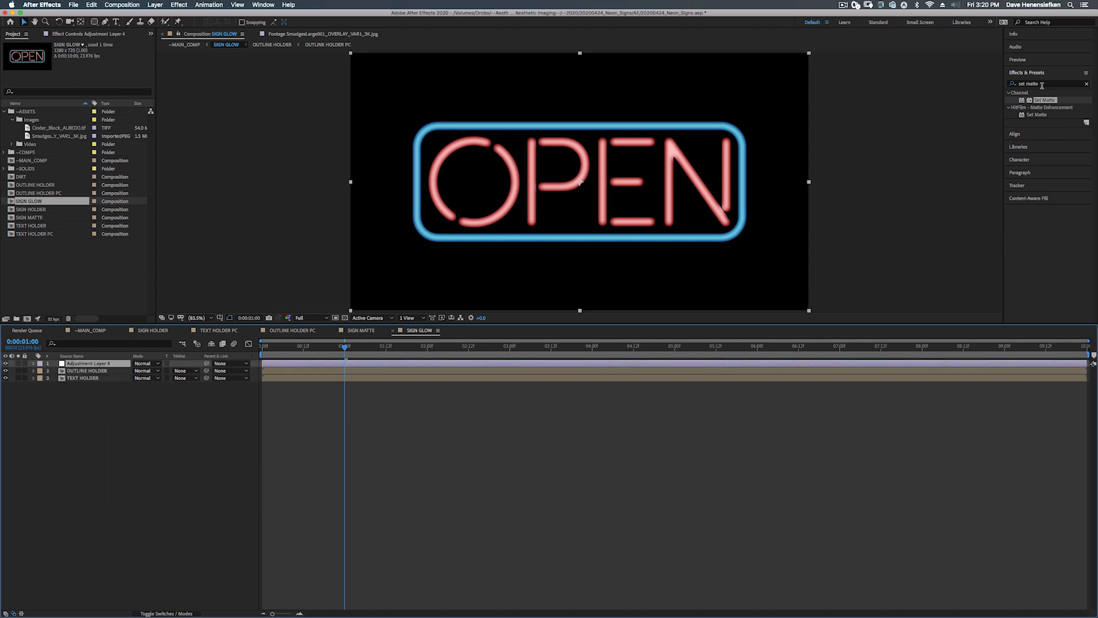
Find the Stylize Glow effect and apply it to the adjustment layer in SIGN GLOW
left_click(1042, 85)
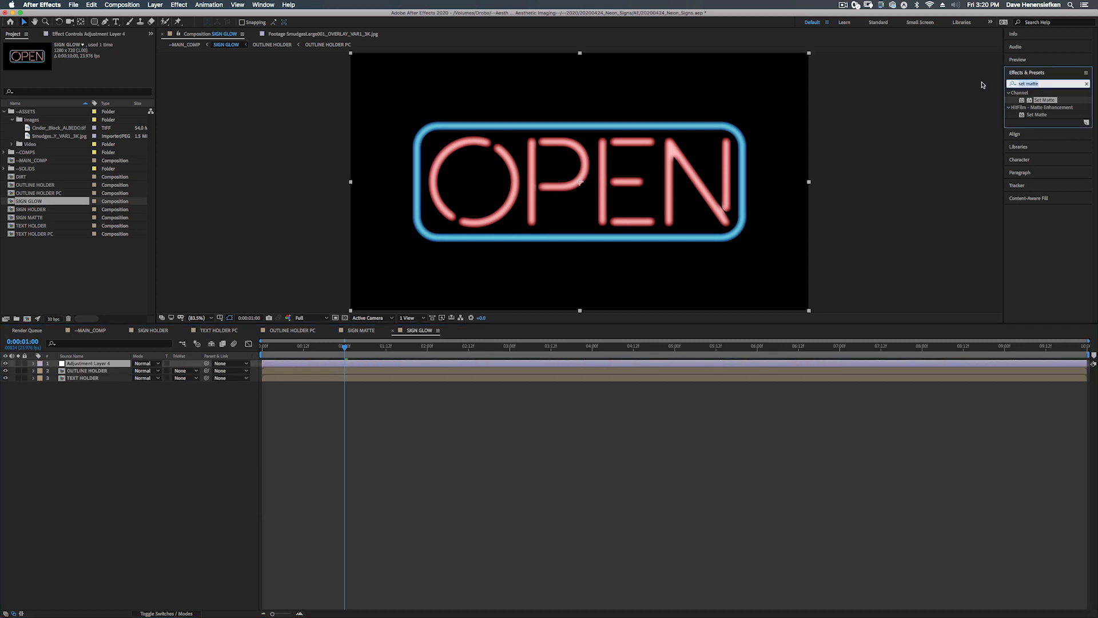
type("glow")
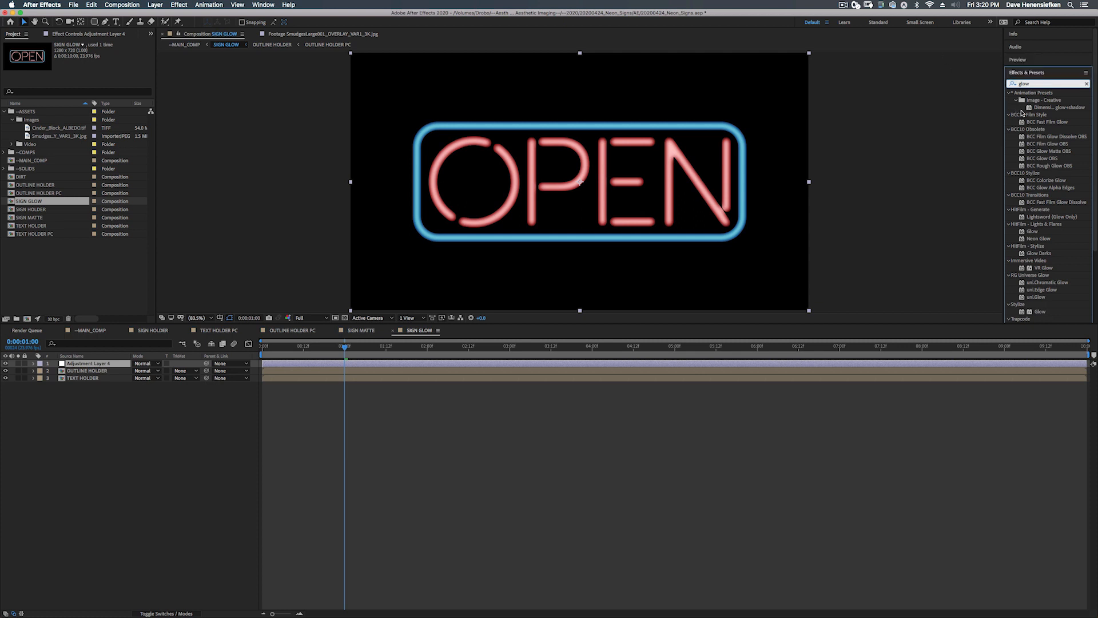
left_click(1041, 312)
left_click_drag(1041, 313, 81, 365)
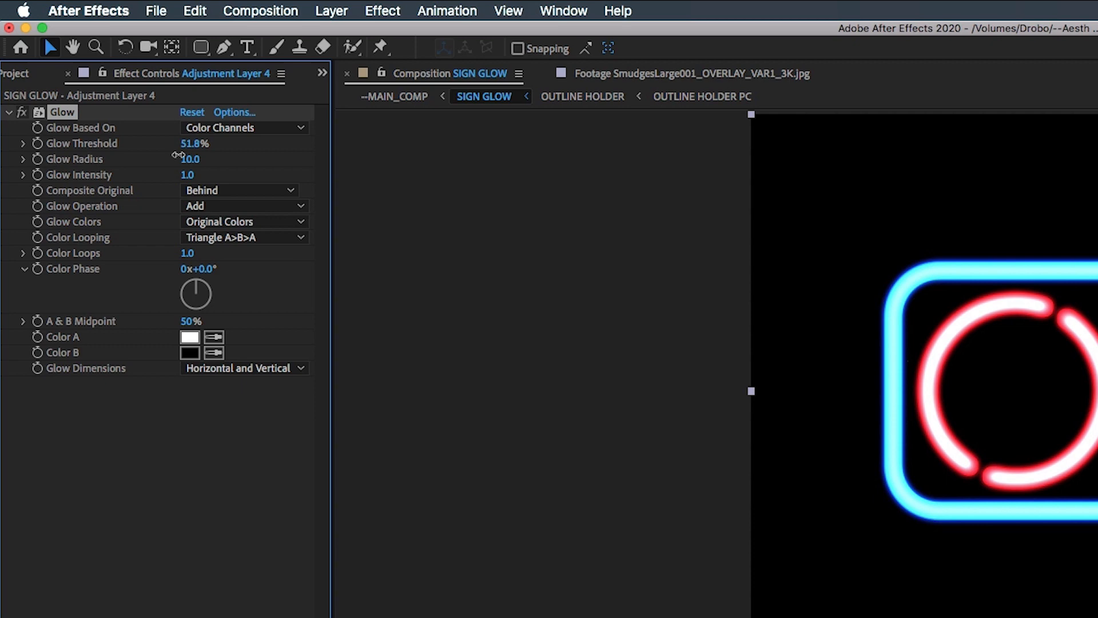
Set the Glow effect's threshold to 12.2%, its radius to 20 and its intensity to 0.1
left_click_drag(178, 155, 150, 216)
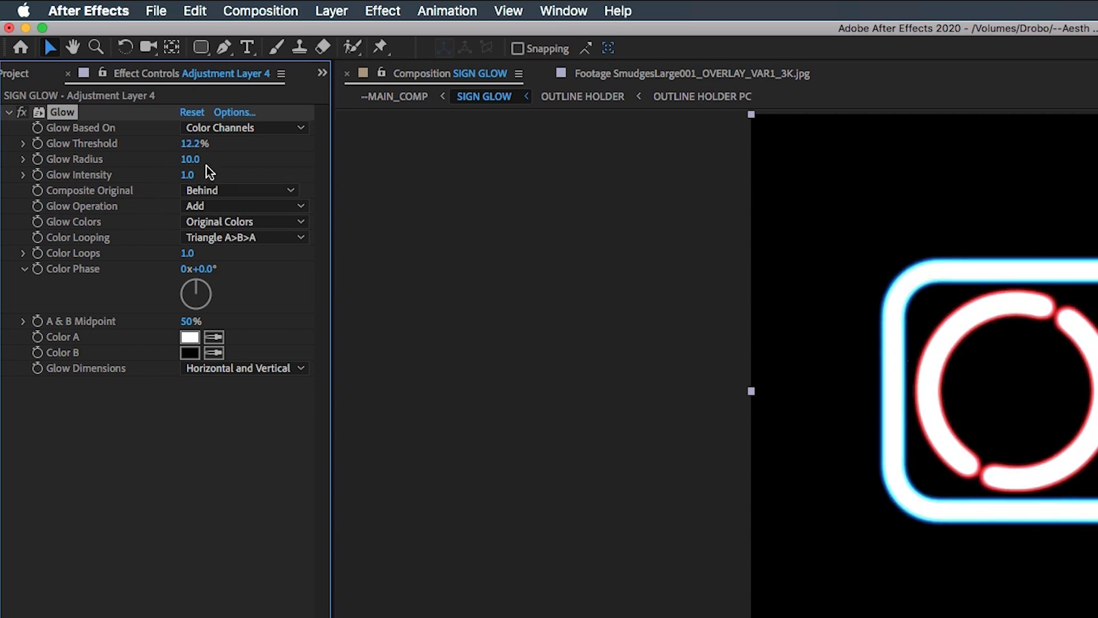
left_click_drag(196, 164, 206, 159)
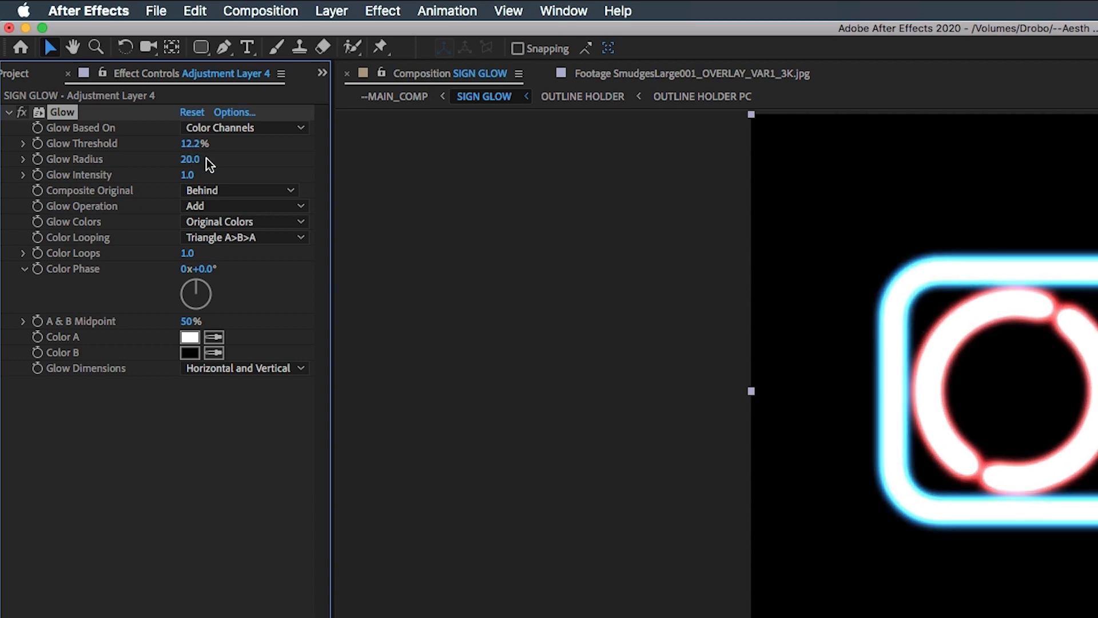
left_click(185, 175)
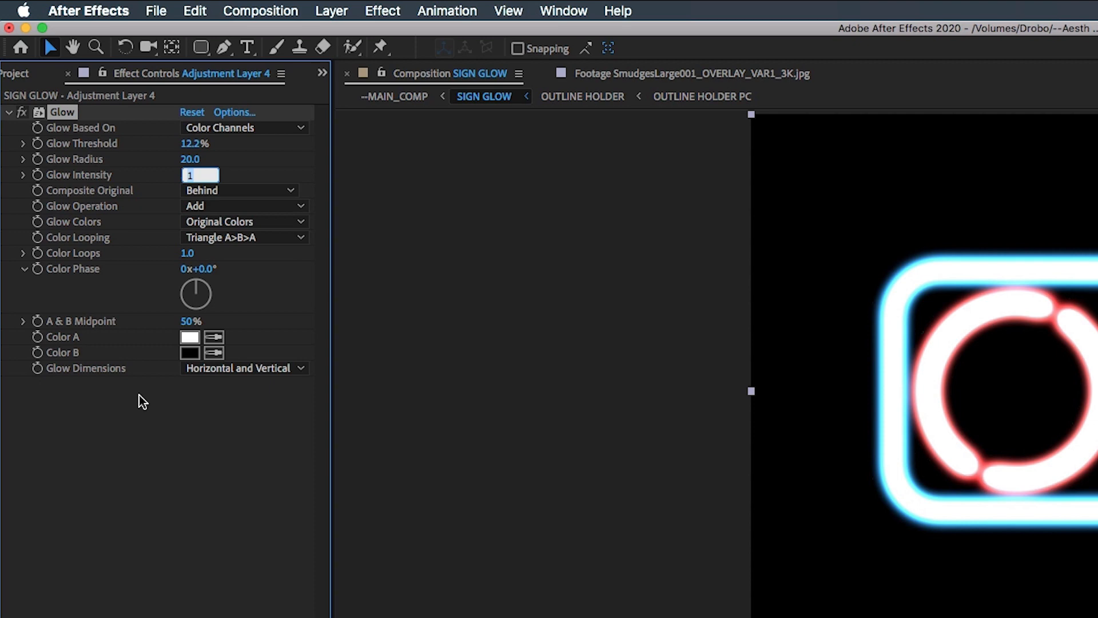
key("BackSpace")
type(".1")
key("Return")
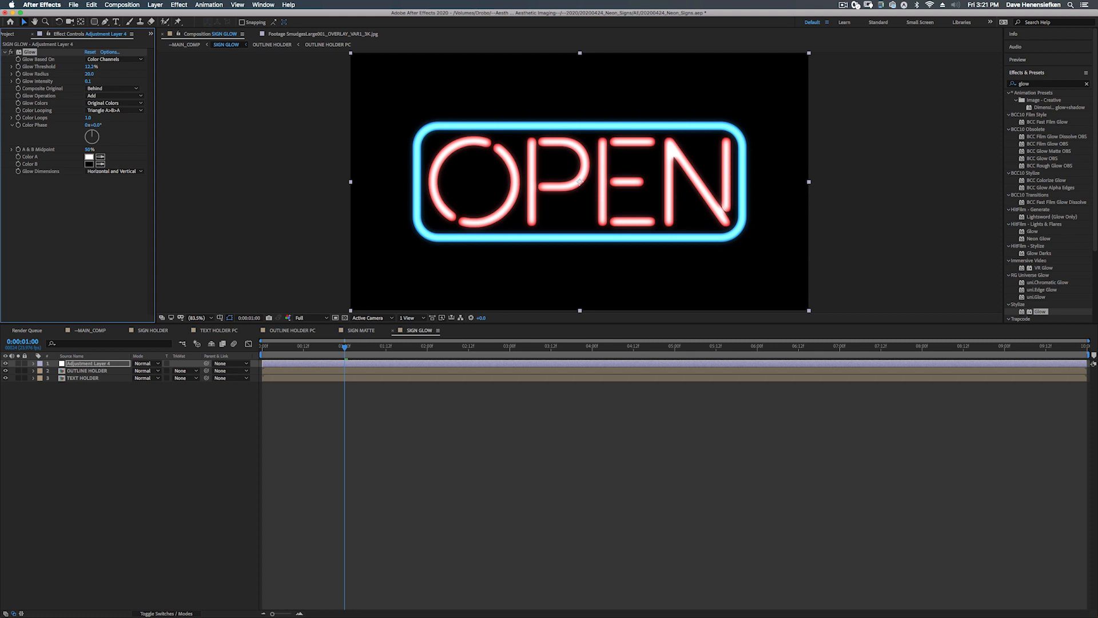
left_click(87, 81)
key("BackSpace")
key("Return")
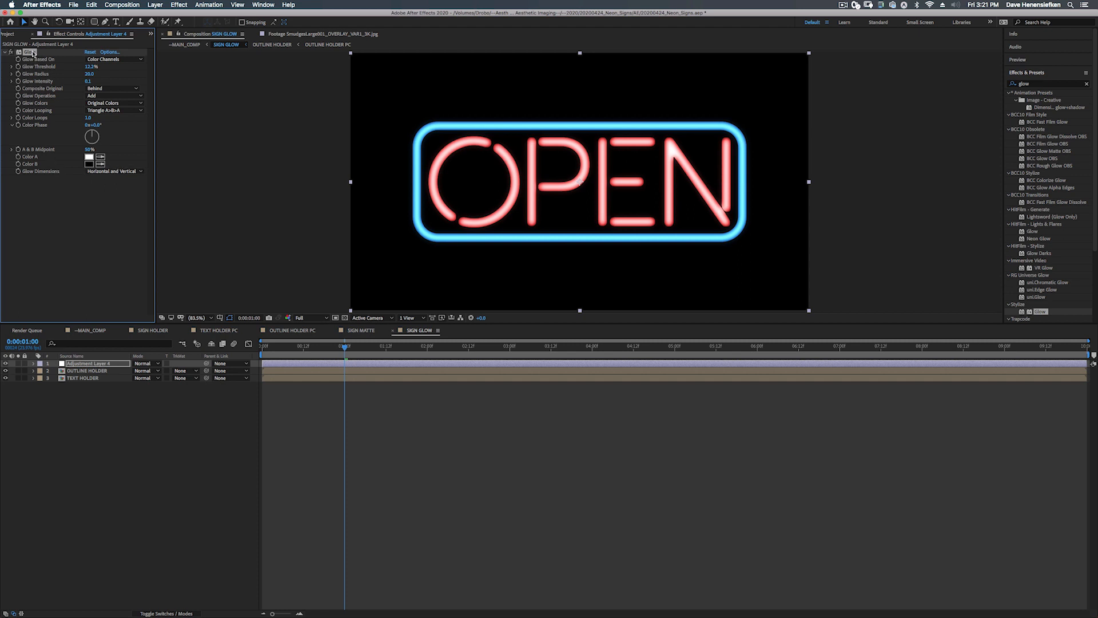
Duplicate the Glow effect, giving the copy a radius of about 112 and a 2.4% threshold, and lower the original's threshold to 3.9%
key("super+d")
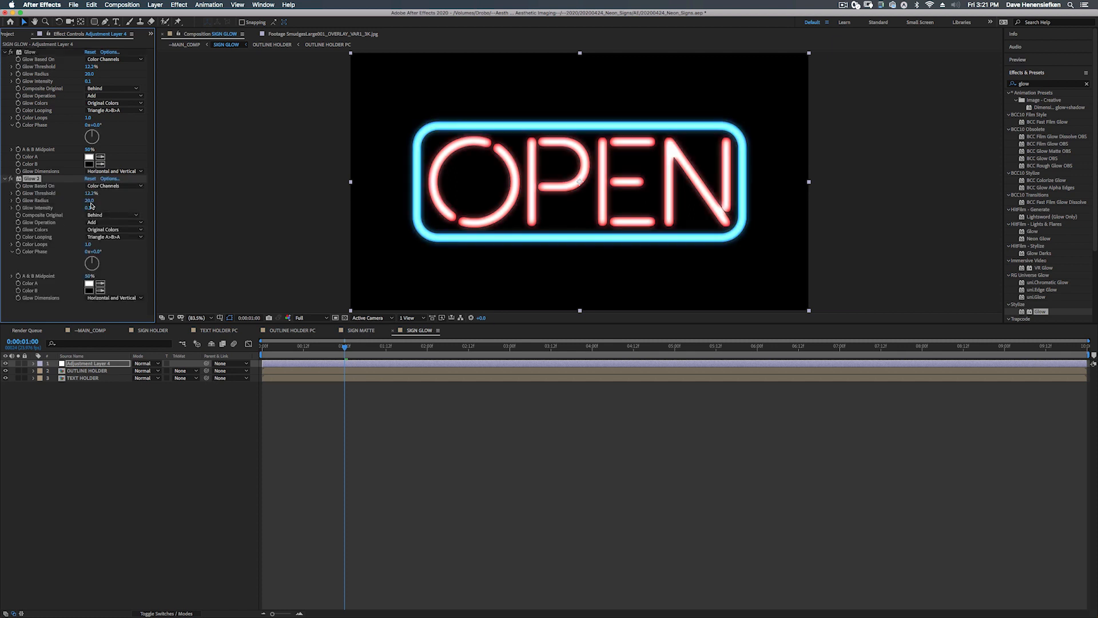
left_click_drag(90, 201, 128, 205)
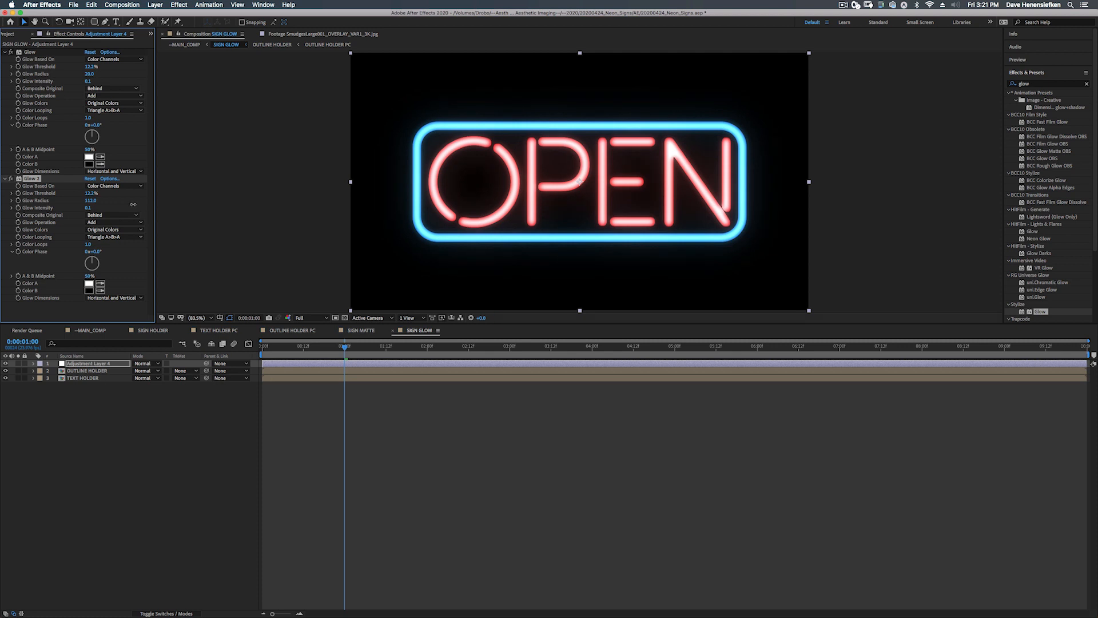
left_click_drag(90, 193, 74, 195)
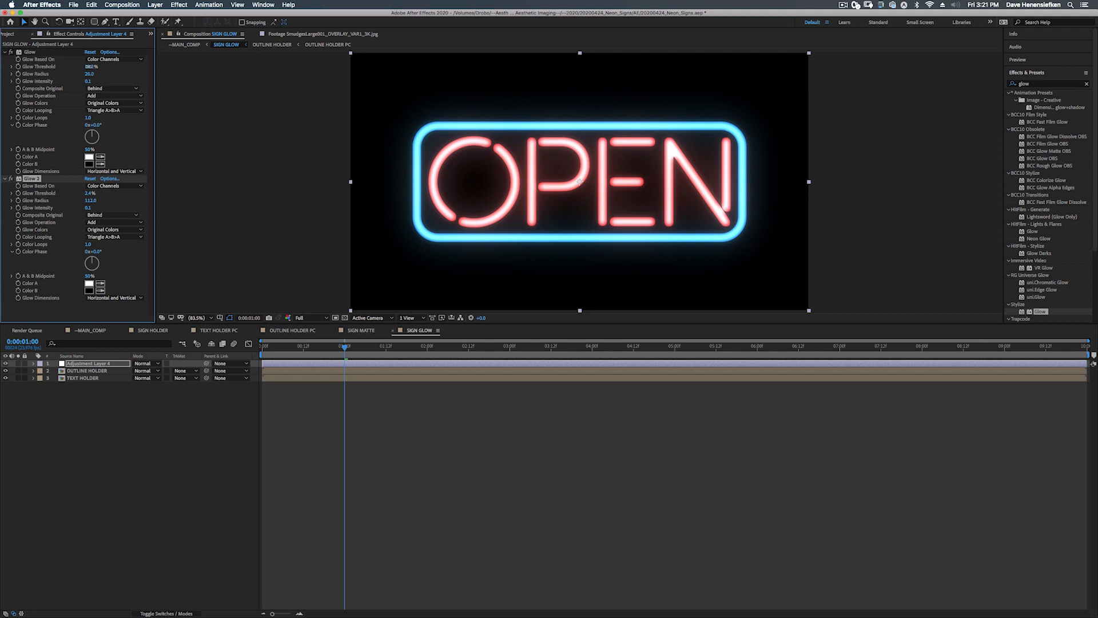
left_click_drag(90, 67, 79, 67)
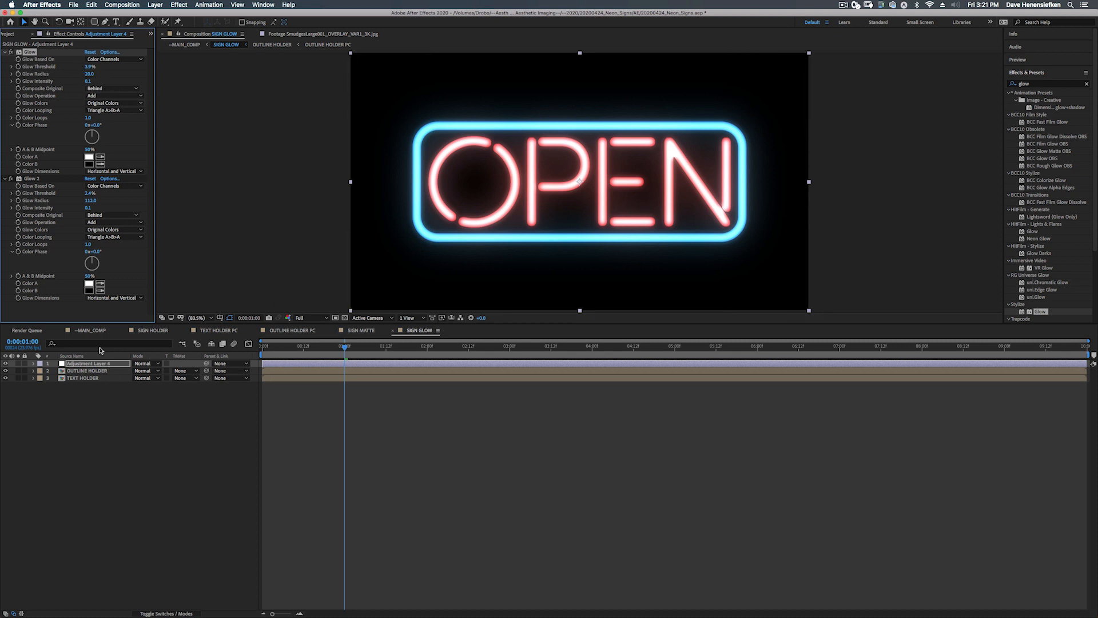
Create a black solid named BG in the SIGN GLOW composition and place it beneath all the other layers
left_click(90, 330)
left_click(420, 331)
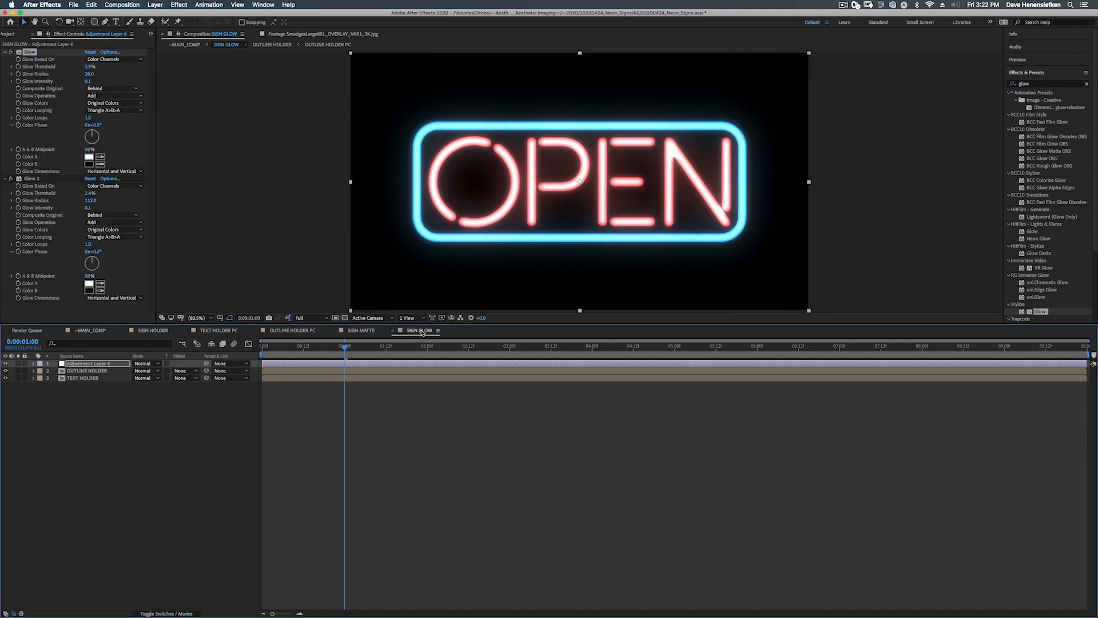
right_click(104, 426)
mouse_move(114, 430)
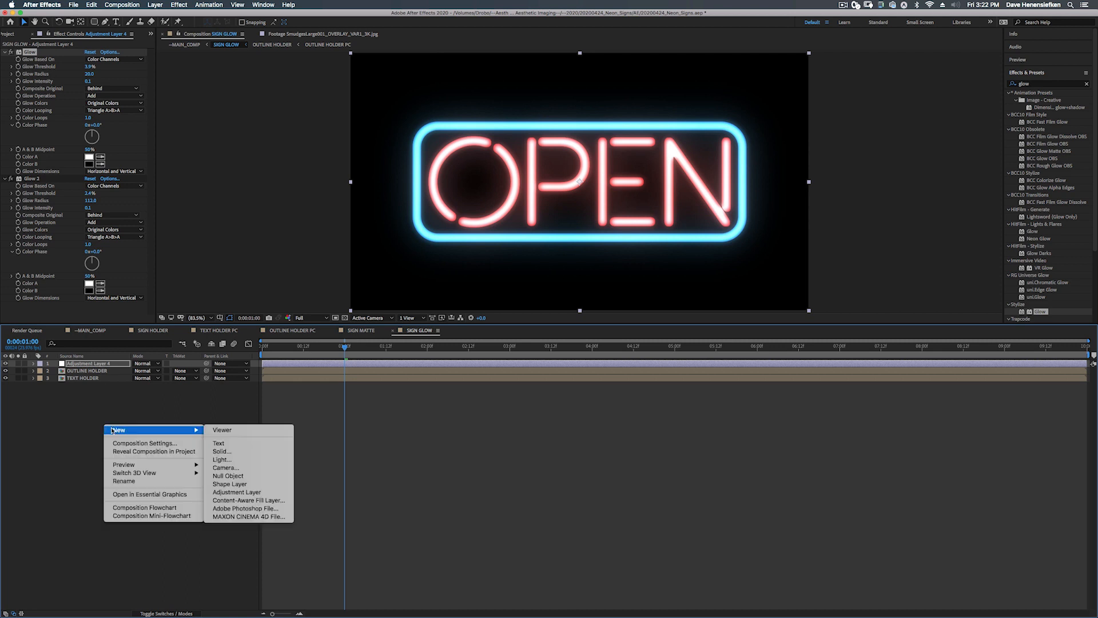
left_click(237, 456)
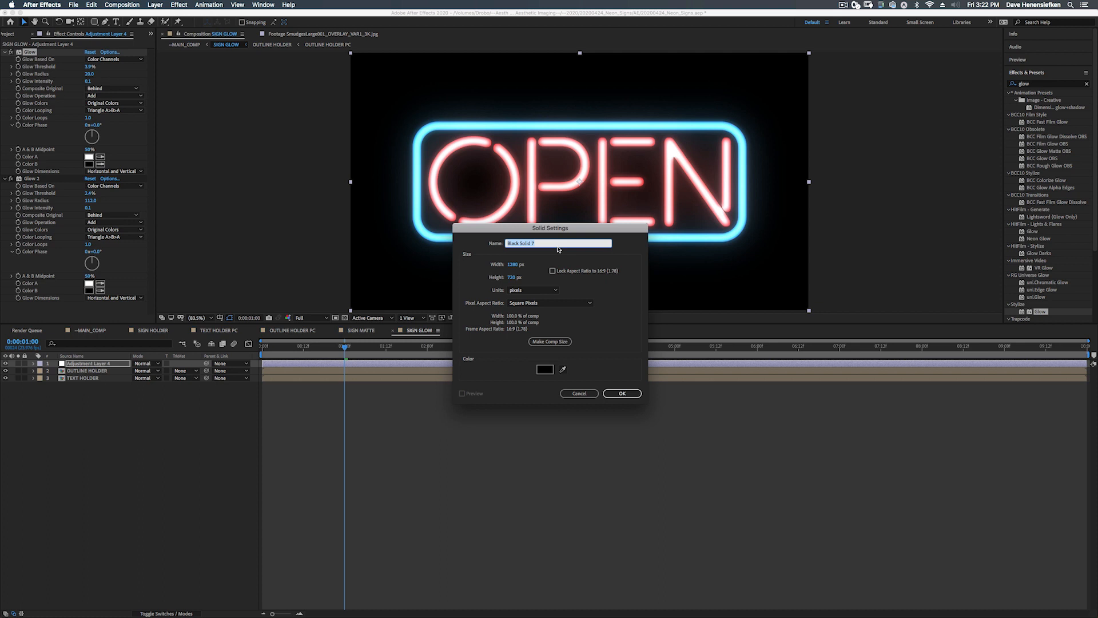
type("BG")
key("Return")
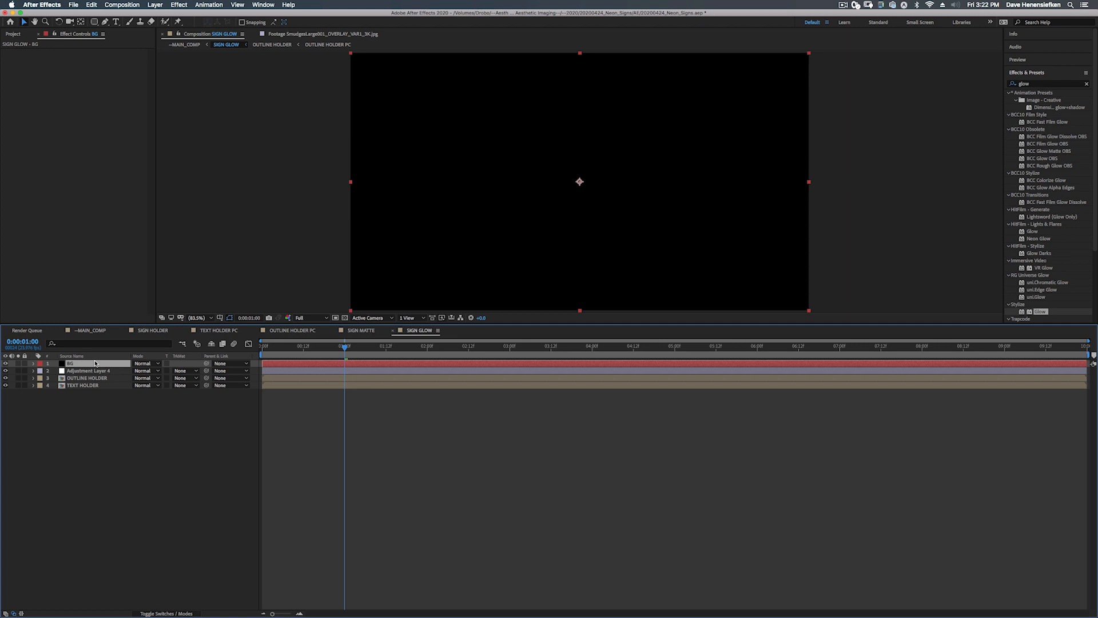
key("super+shift+bracketleft")
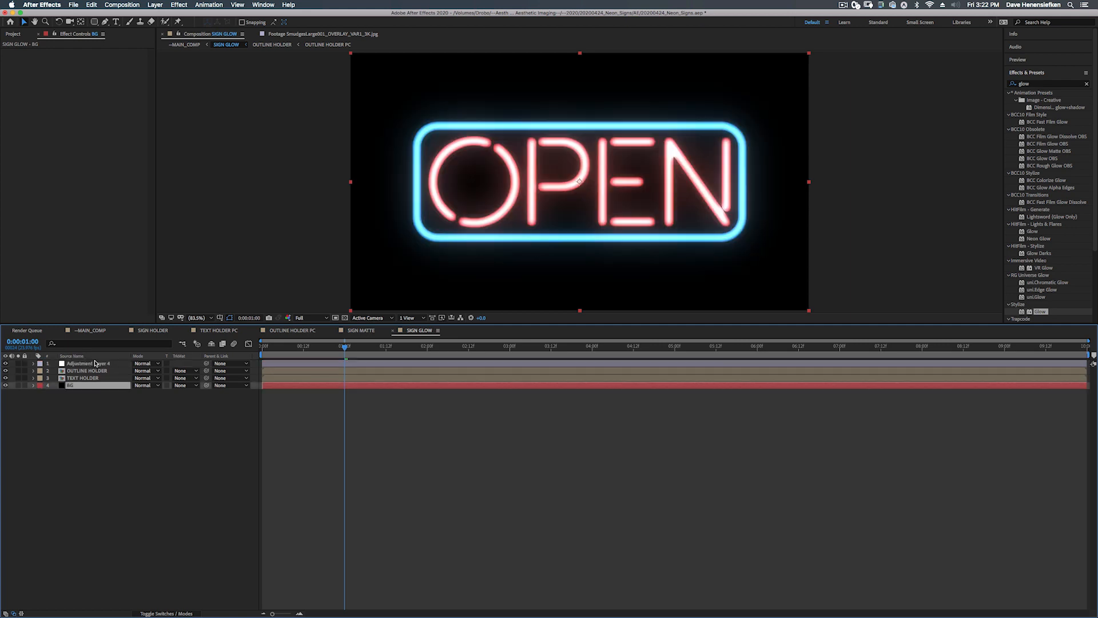
Set the SIGN GLOW layer's blending mode to Screen in --MAIN_COMP
left_click(93, 331)
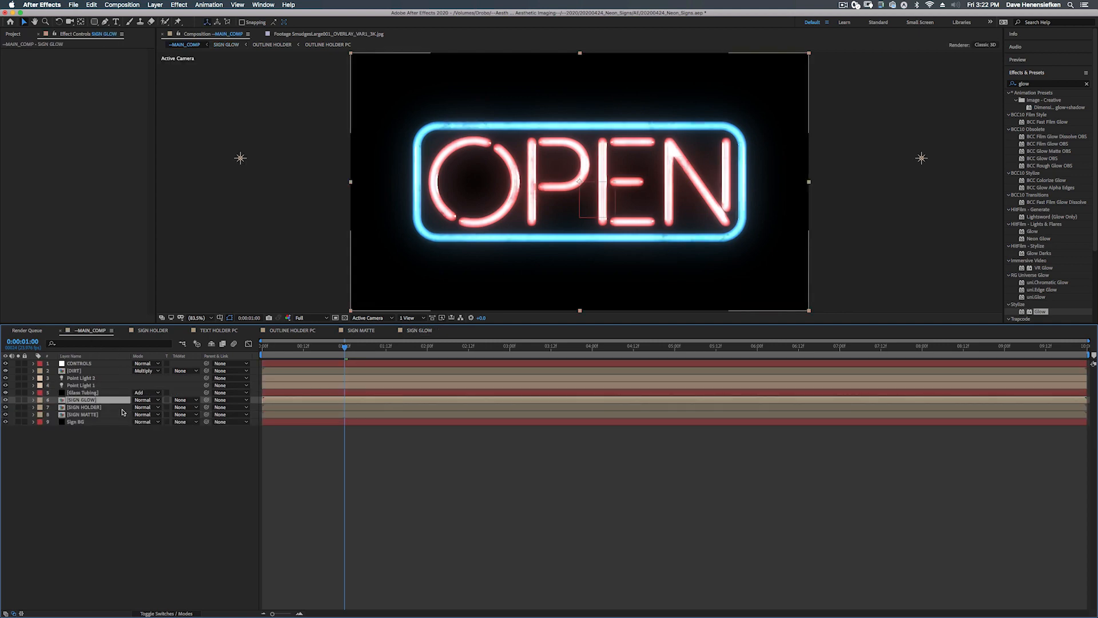
left_click(144, 400)
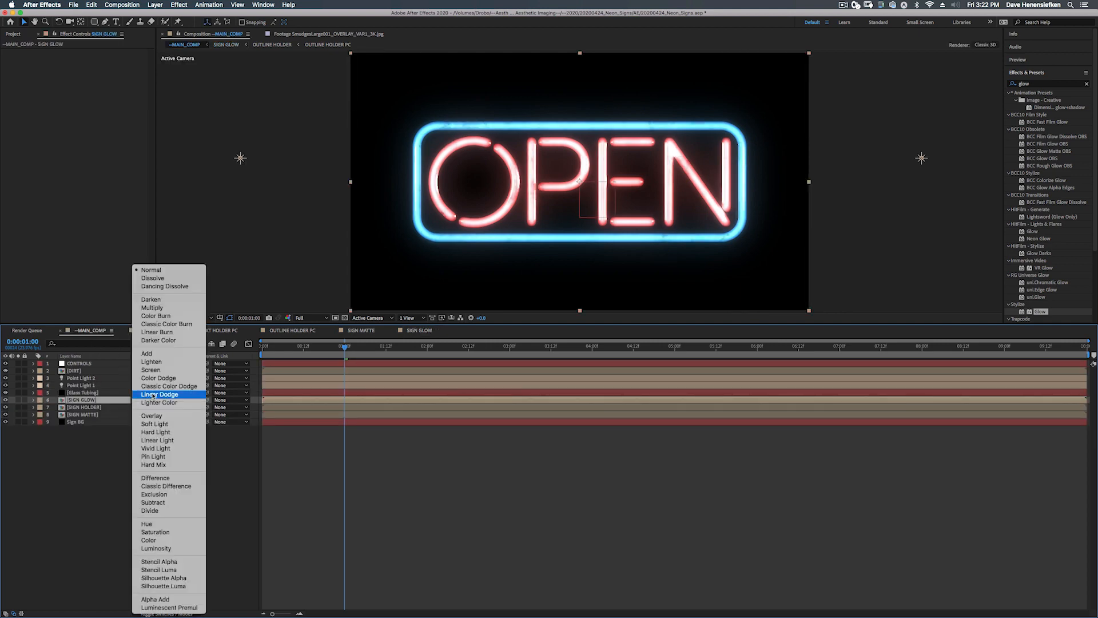
left_click(150, 370)
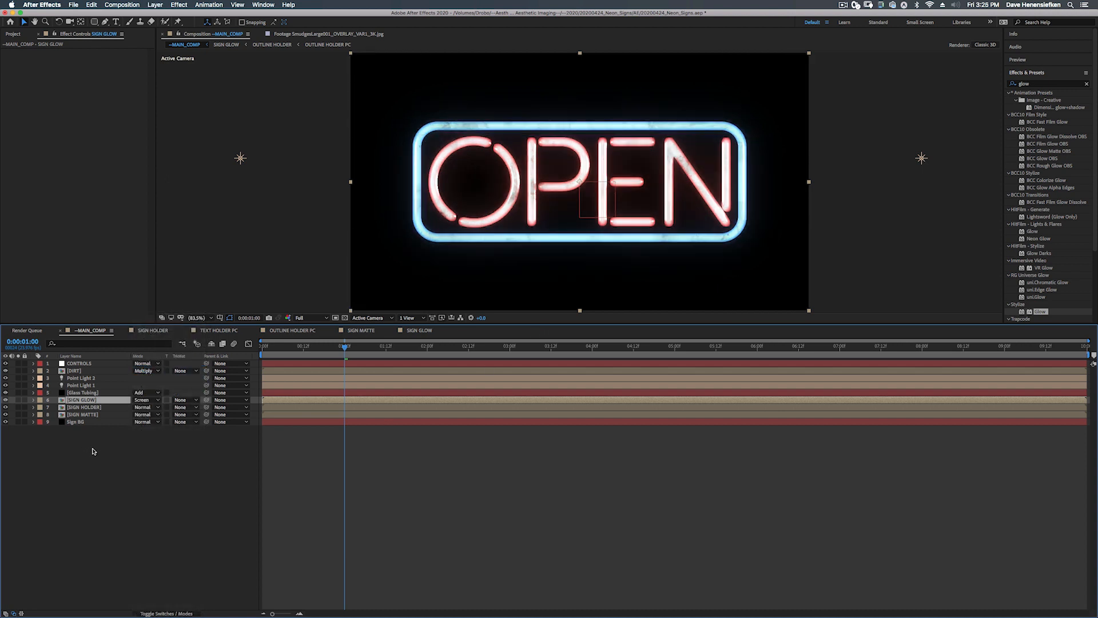
Create a black solid named BG in --MAIN_COMP and send it to the bottom of the layer stack
right_click(90, 447)
mouse_move(99, 452)
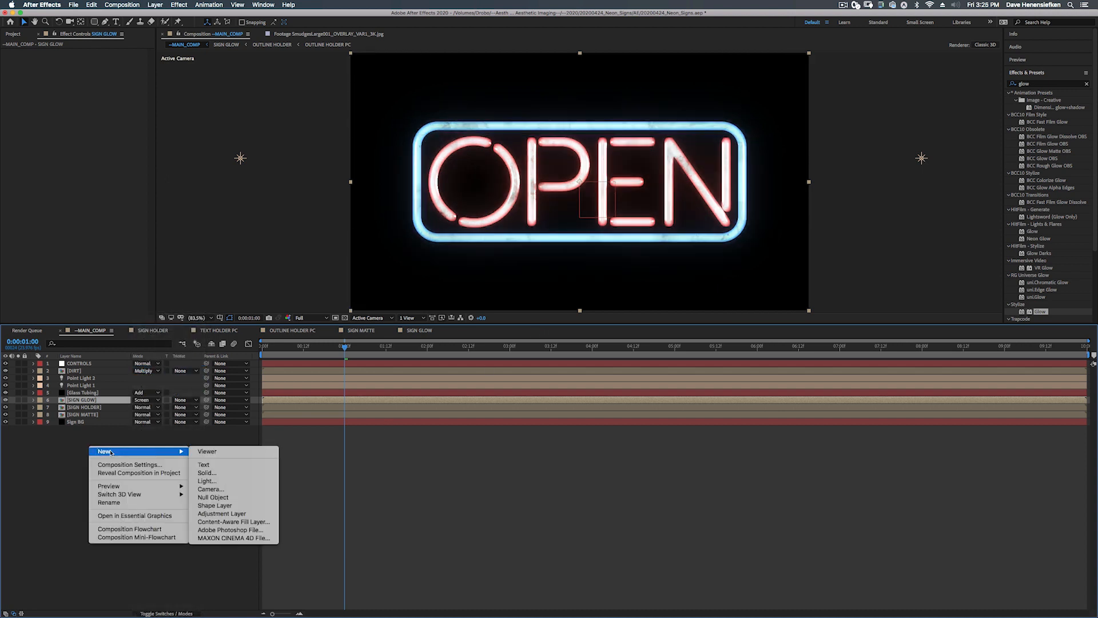
left_click(218, 473)
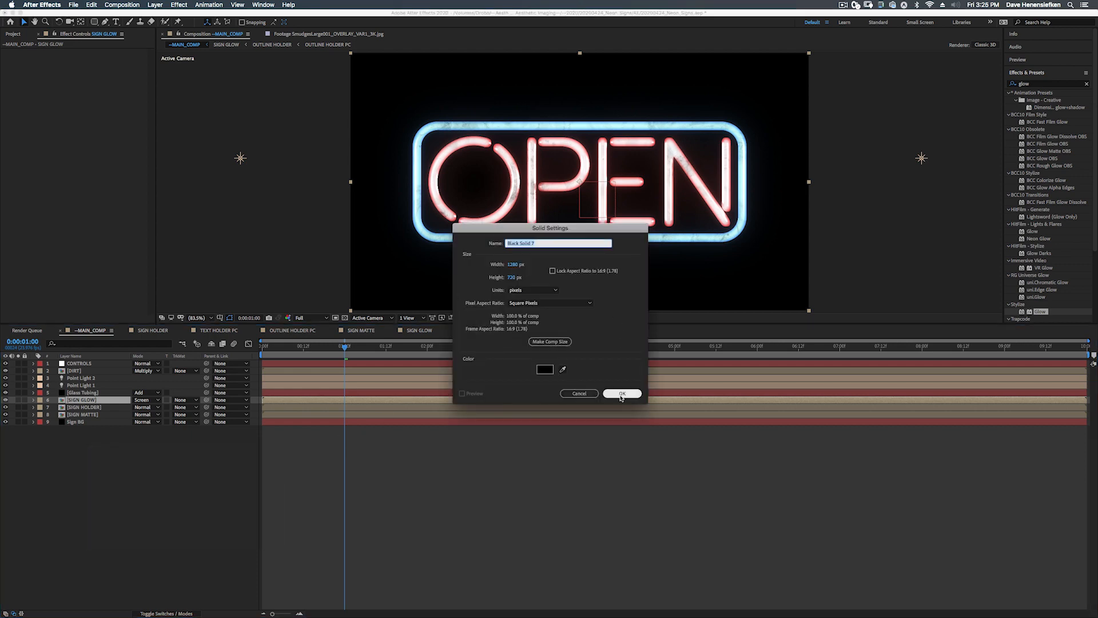
type("BG")
key("Return")
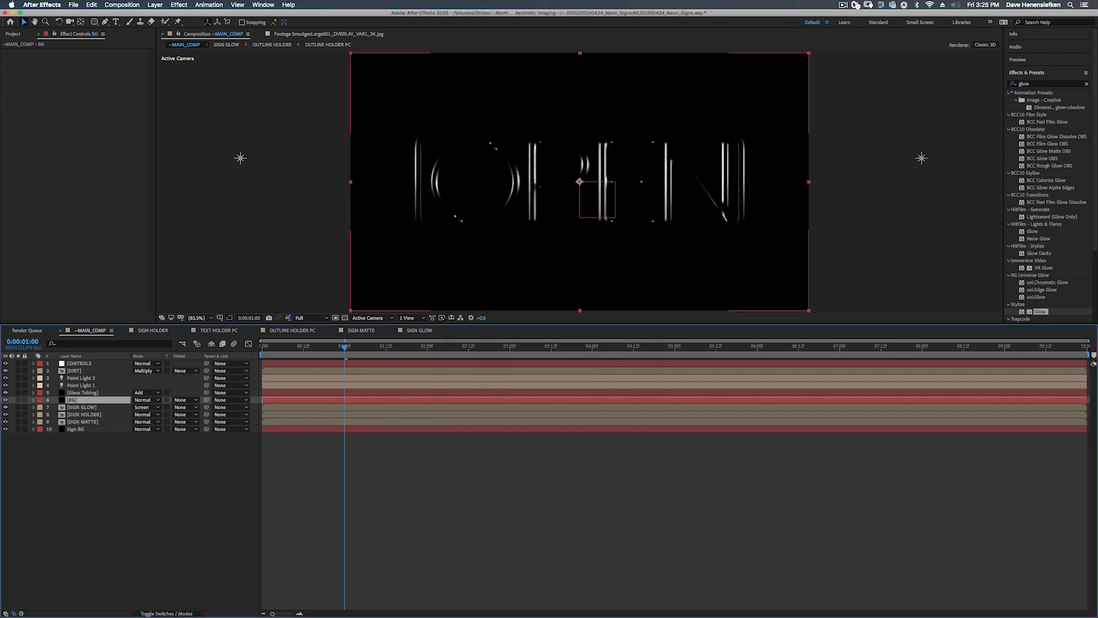
key("super+shift+bracketleft")
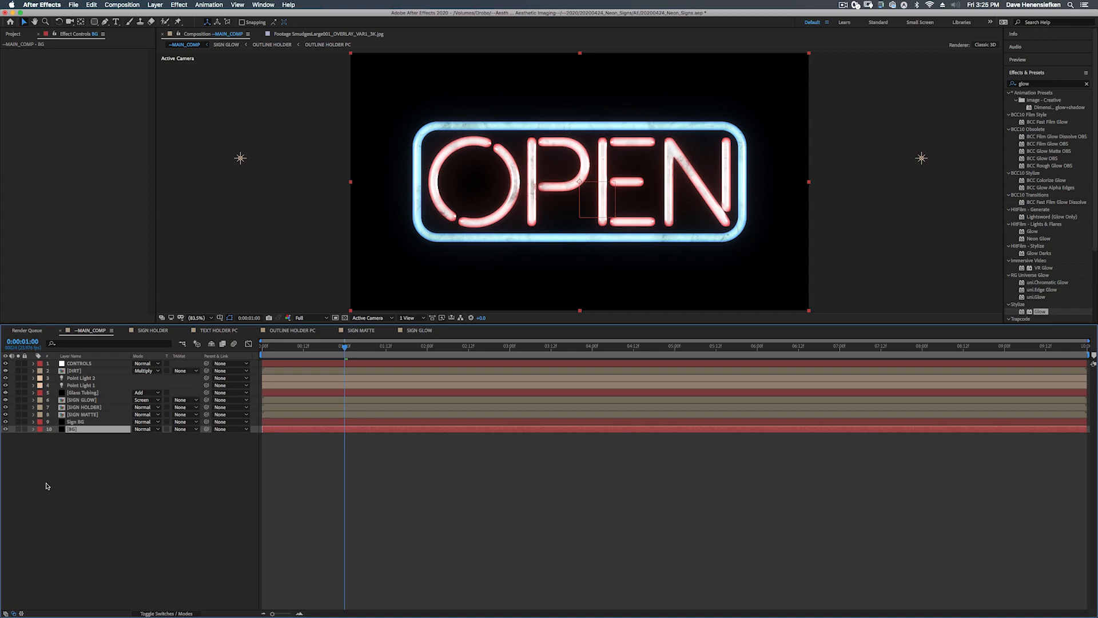
In SIGN GLOW, raise the adjustment layer's Glow 2 threshold to about 23.4% and the first Glow's threshold to about 23.8%
left_click(80, 400)
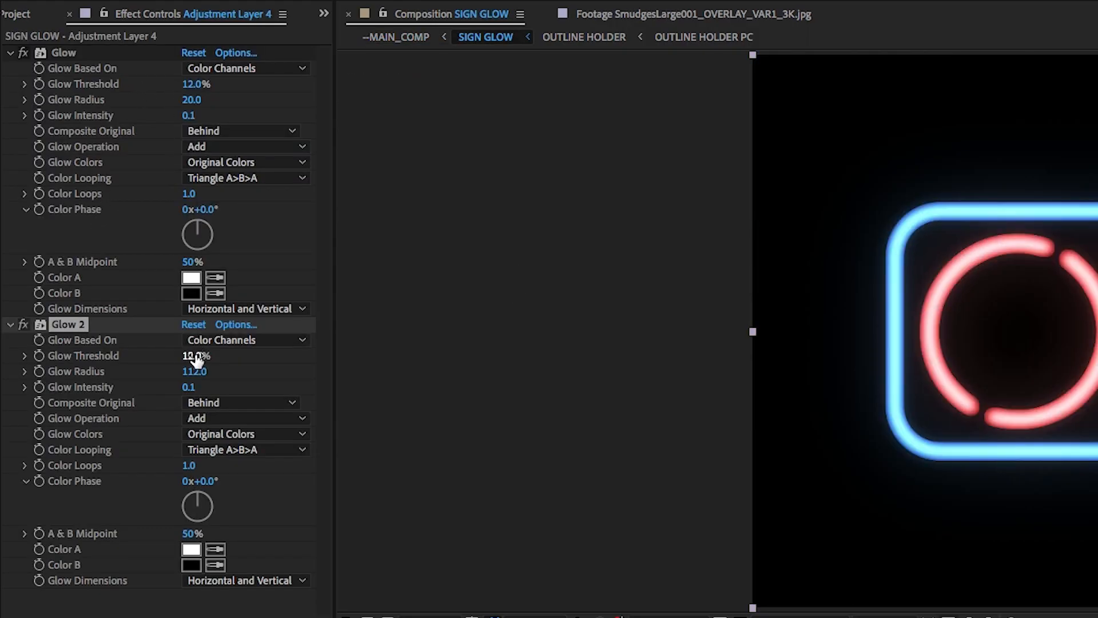
left_click_drag(196, 358, 223, 356)
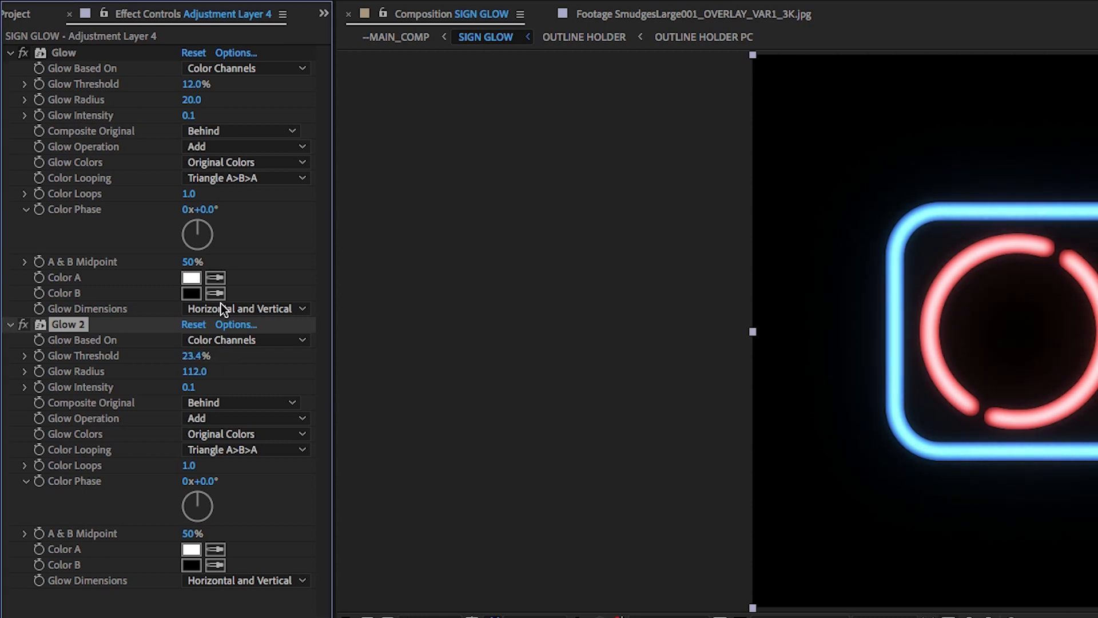
left_click_drag(194, 84, 225, 83)
Set the first Glow effect's intensity to 0.05 and adjust the intensity of Glow 2 as well
left_click(188, 115)
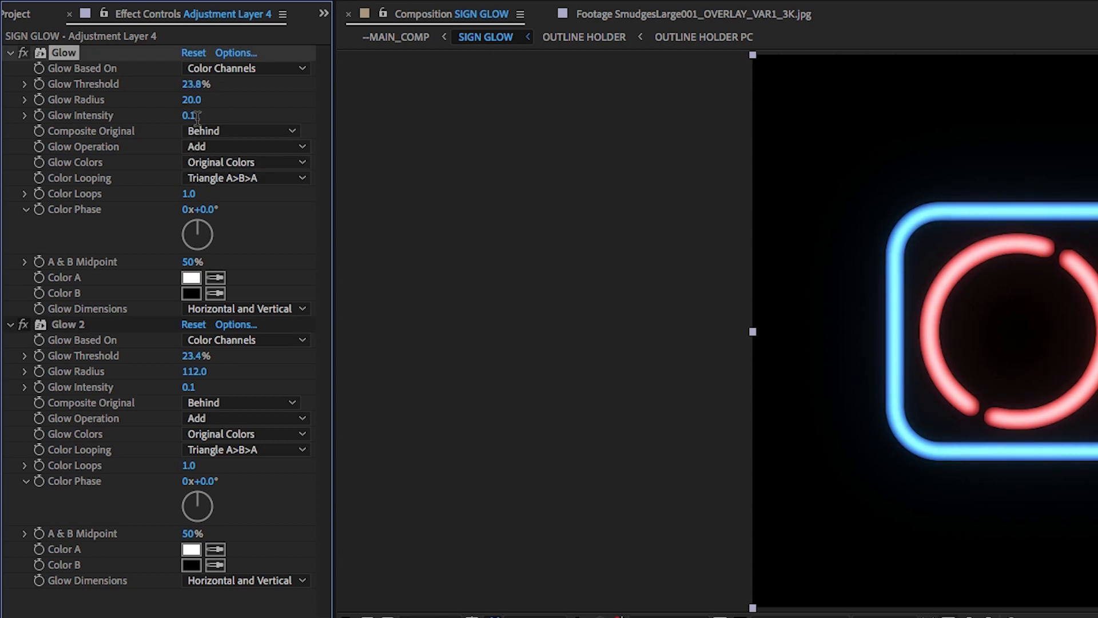
type("0.05")
key("Return")
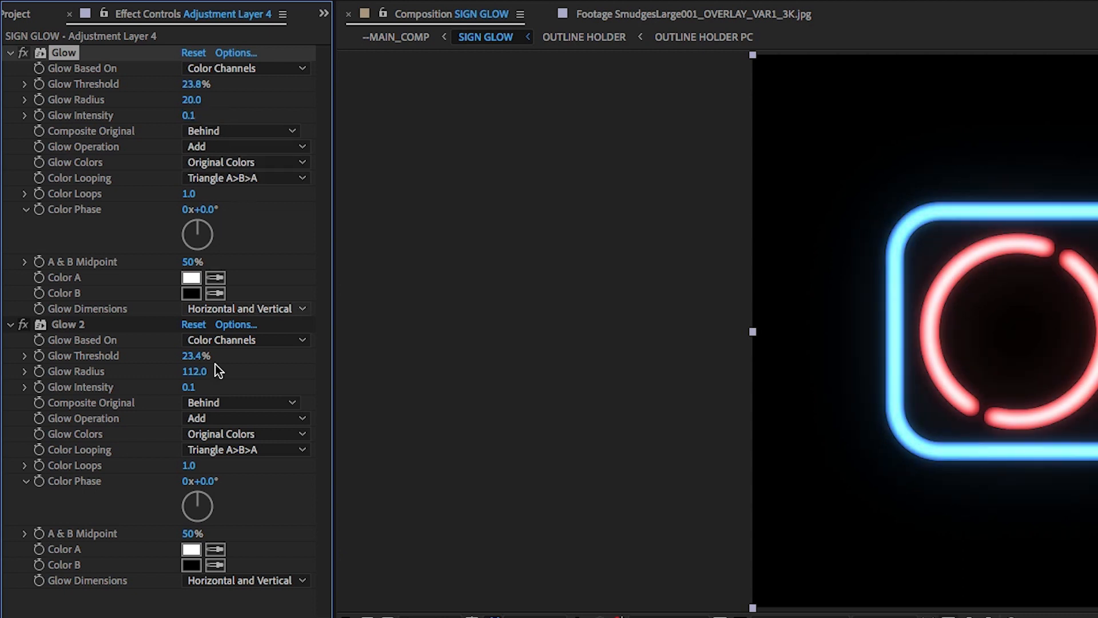
left_click(189, 387)
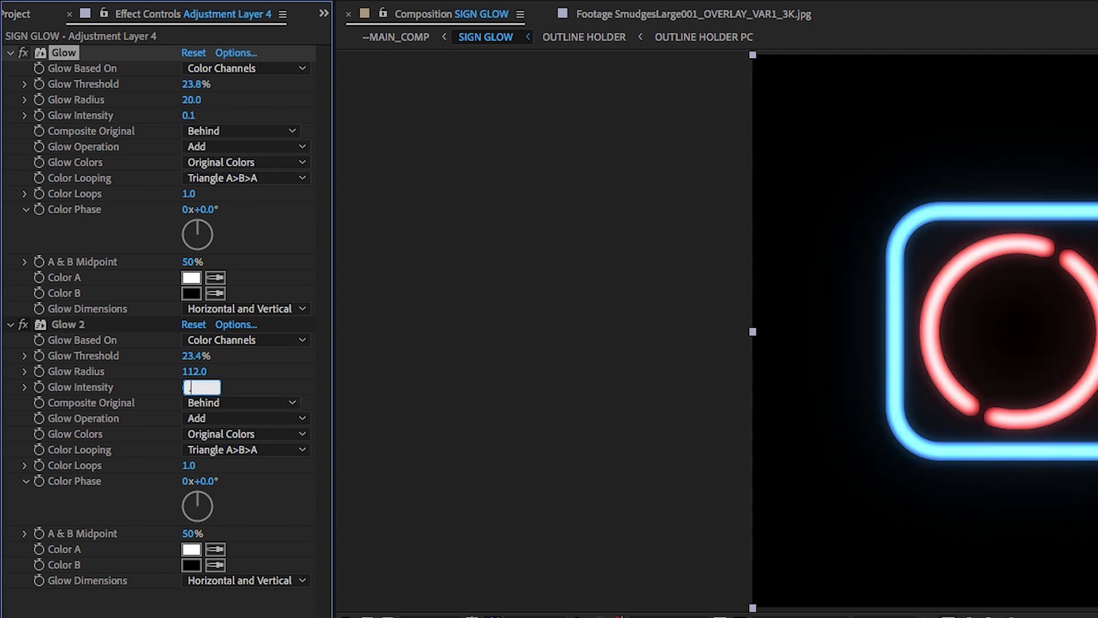
key("Return")
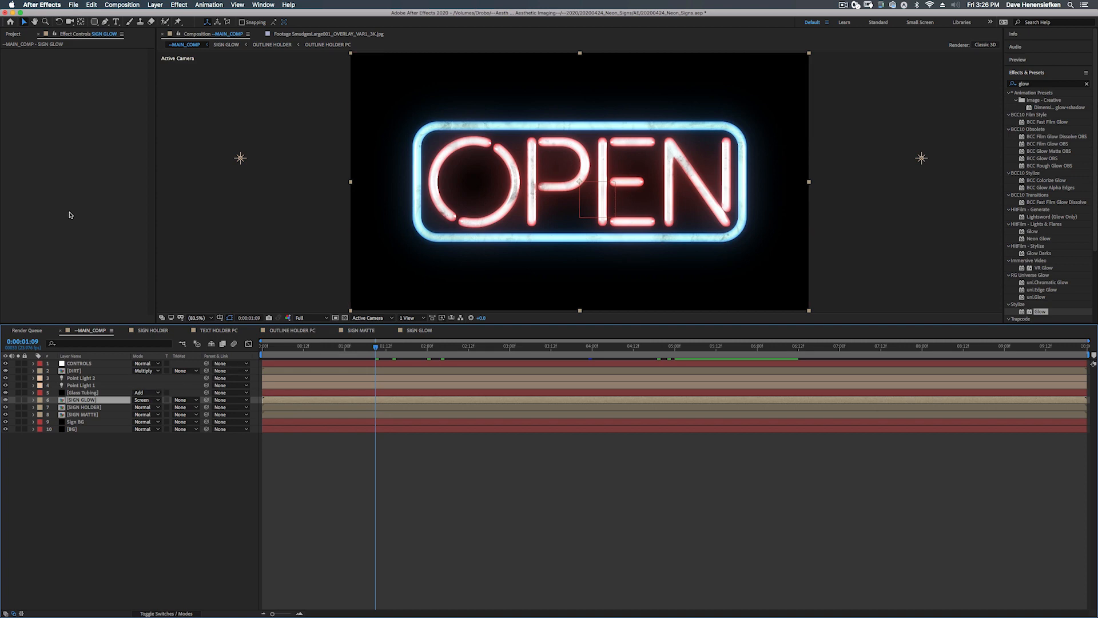
Add Cinder_Block_ALBEDO.tif to --MAIN_COMP directly above the BG solid and scale it down to 44%
left_click(12, 33)
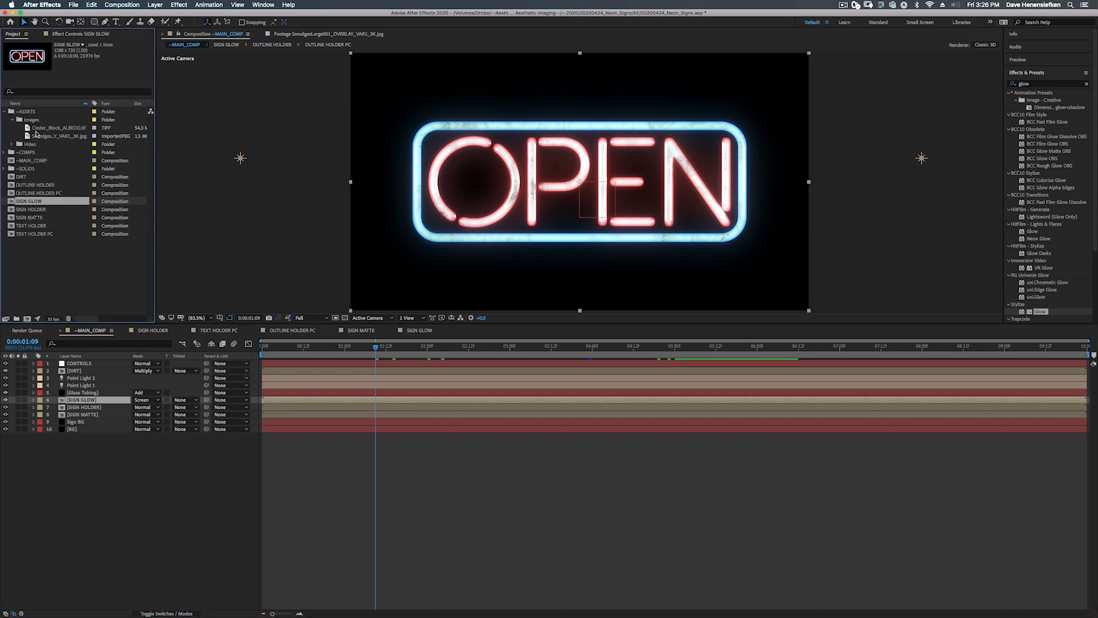
left_click_drag(38, 128, 67, 430)
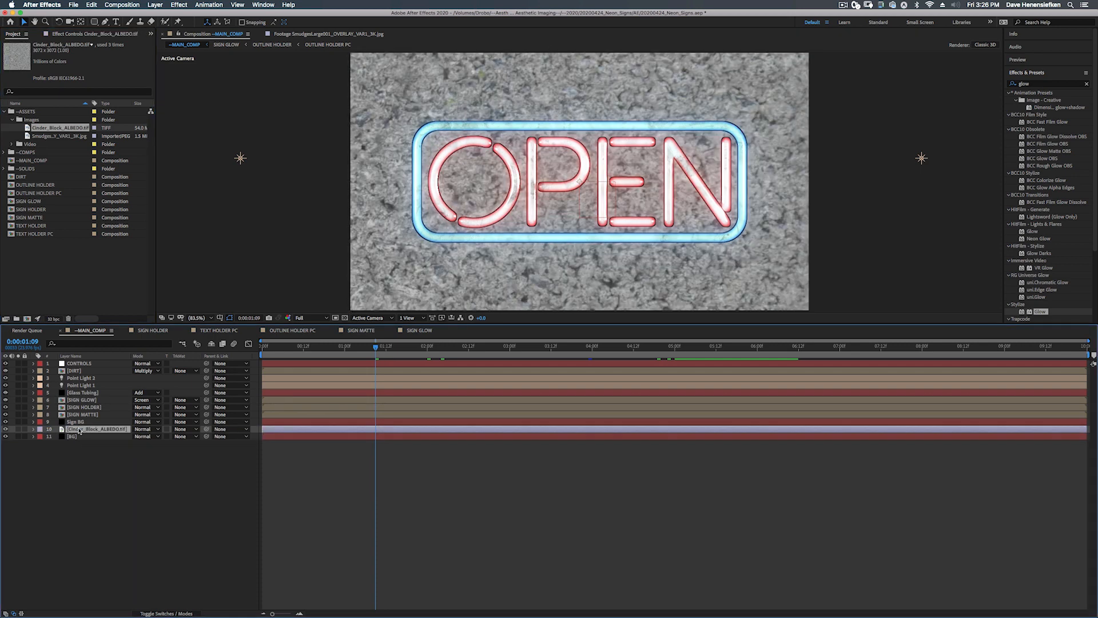
key("s")
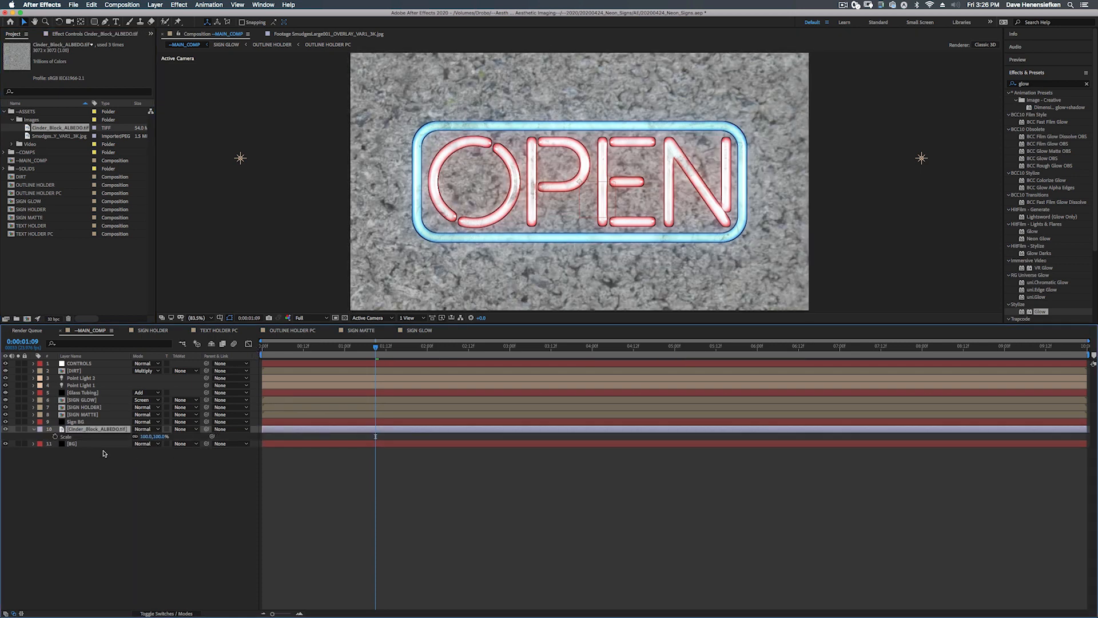
left_click_drag(148, 436, 125, 439)
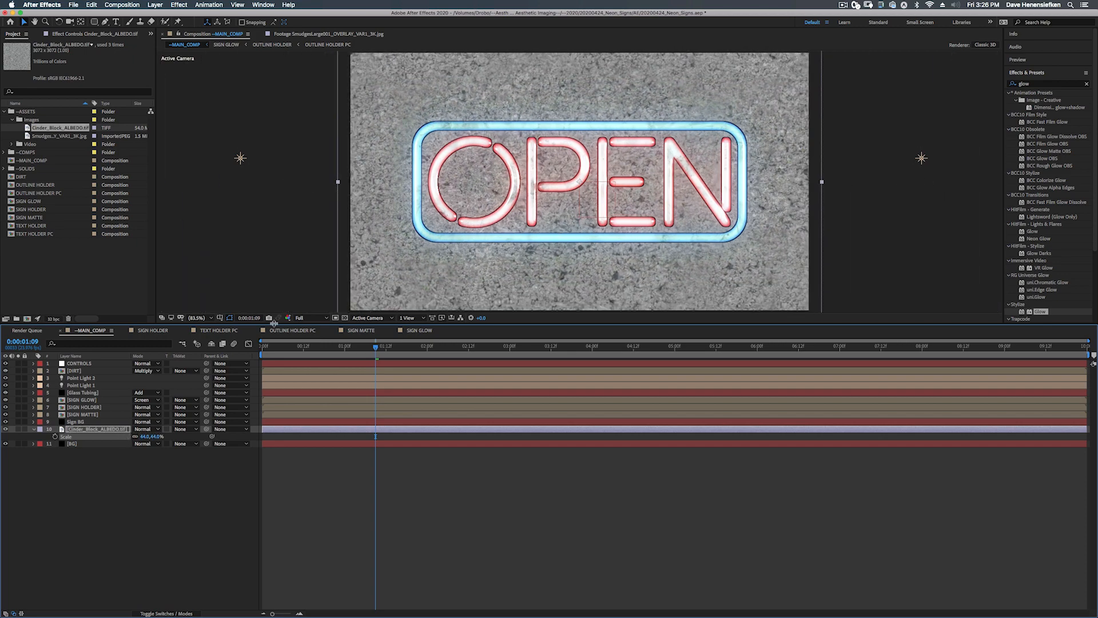
left_click(139, 499)
Find the Curves effect and apply it to the cinder block layer
left_click(92, 430)
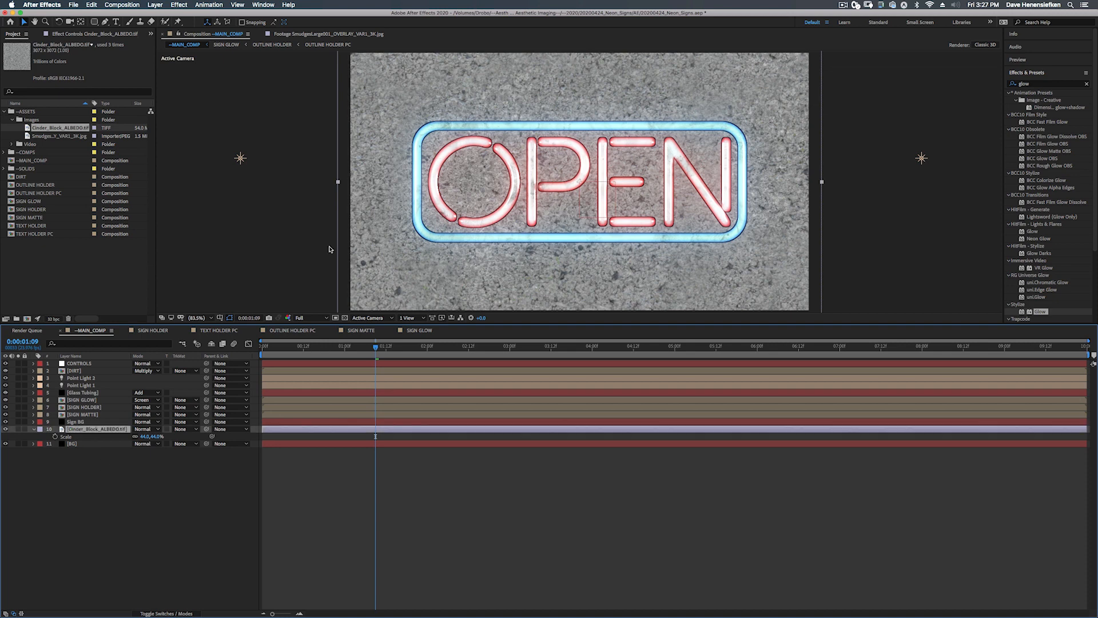
left_click(1024, 83)
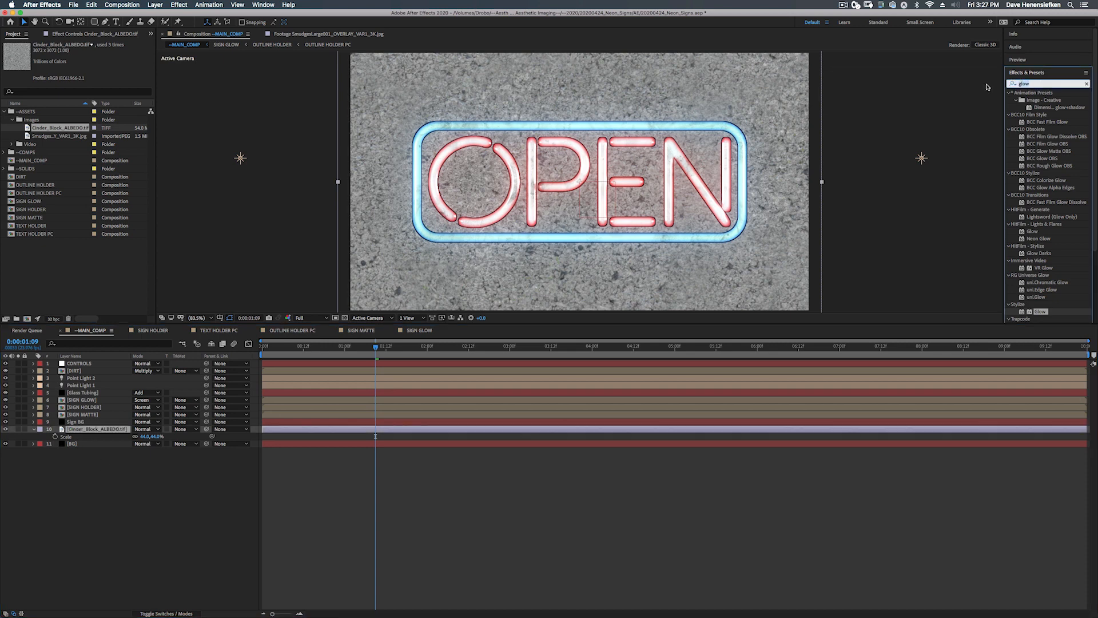
type("curves")
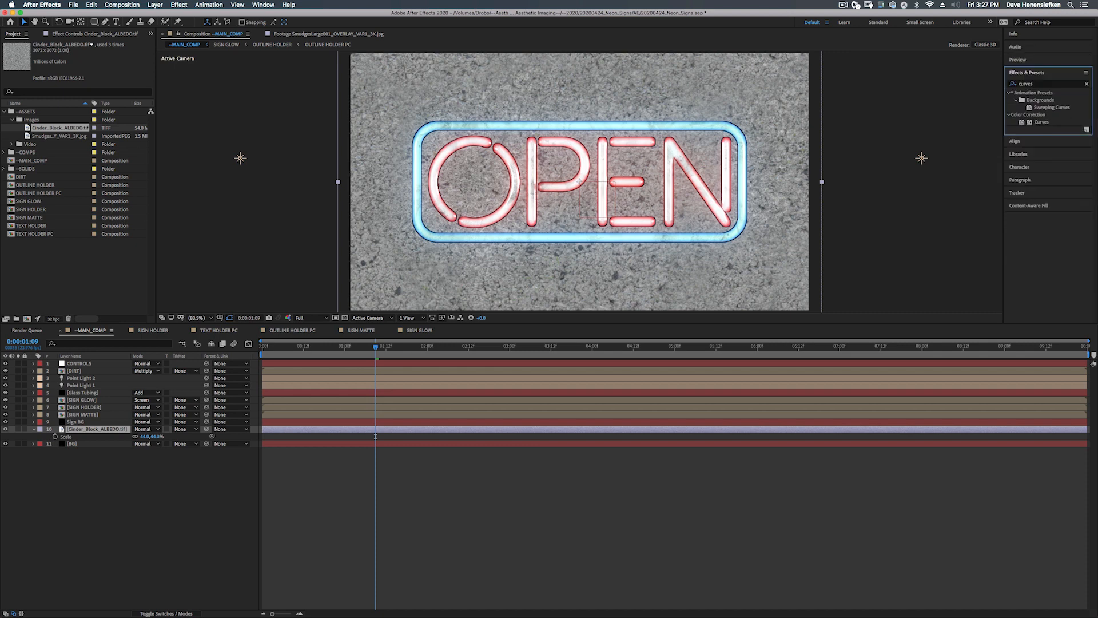
left_click_drag(1037, 124, 103, 430)
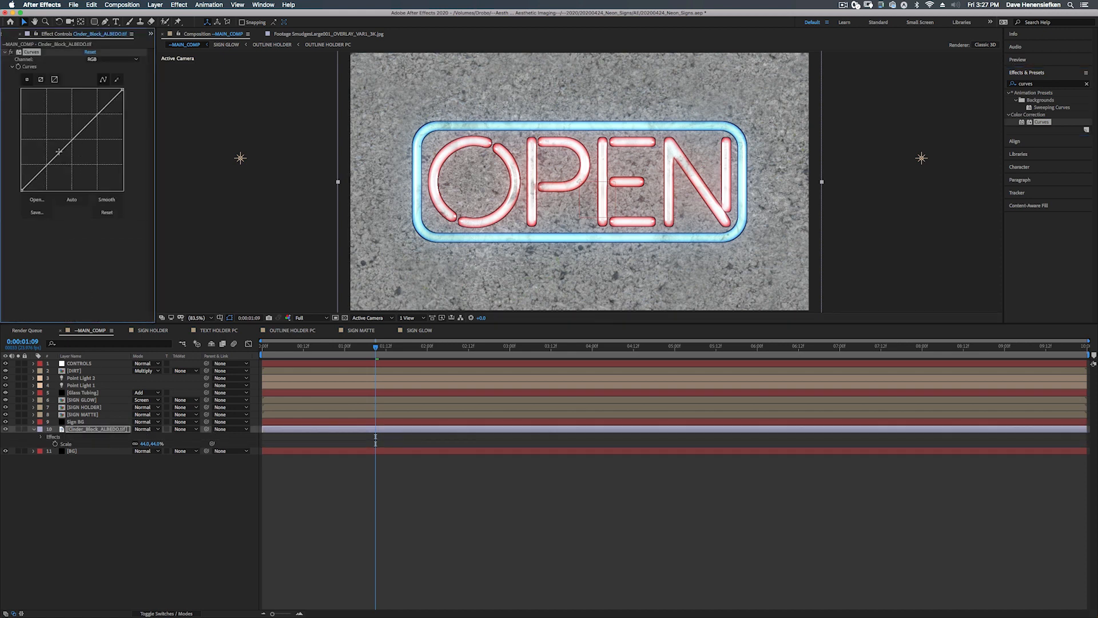
Darken the cinder block wall by bending the RGB curve down and lowering its white point to under half
left_click_drag(59, 152, 71, 187)
left_click_drag(104, 123, 105, 138)
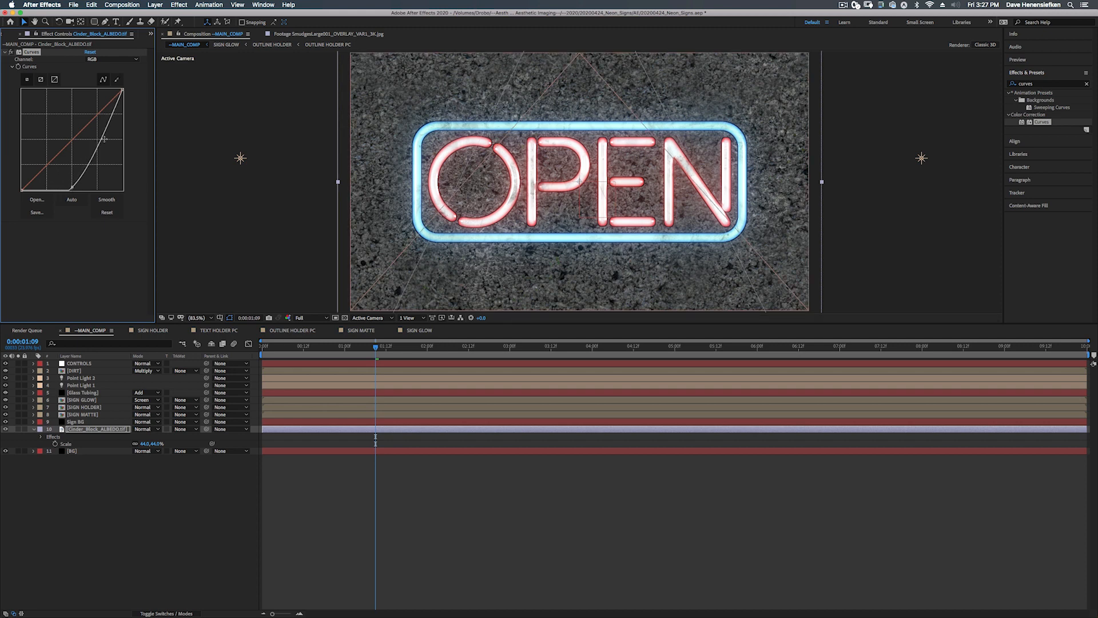
left_click_drag(122, 91, 133, 151)
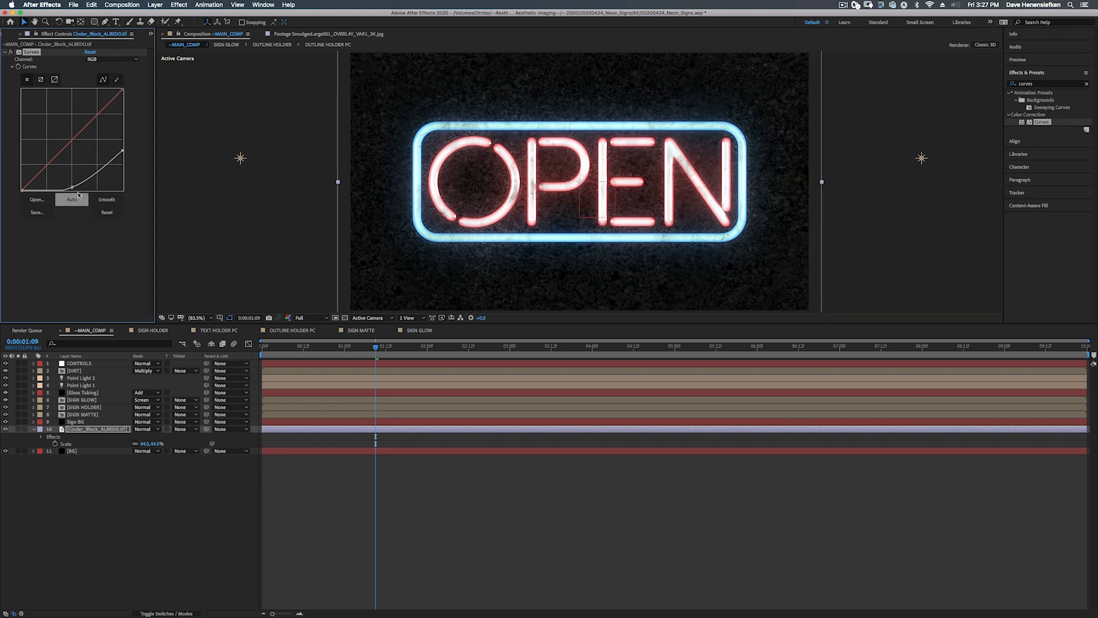
left_click_drag(71, 187, 58, 187)
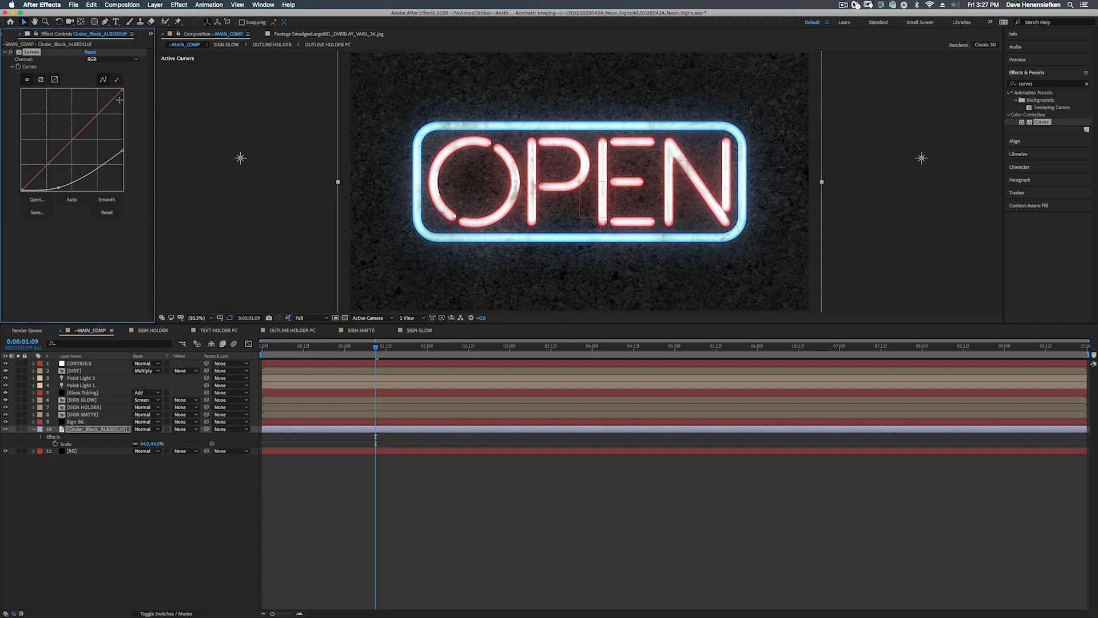
Tint the cinder block wall dark blue by pulling down the Red curve and adjusting the Blue curve
left_click(100, 60)
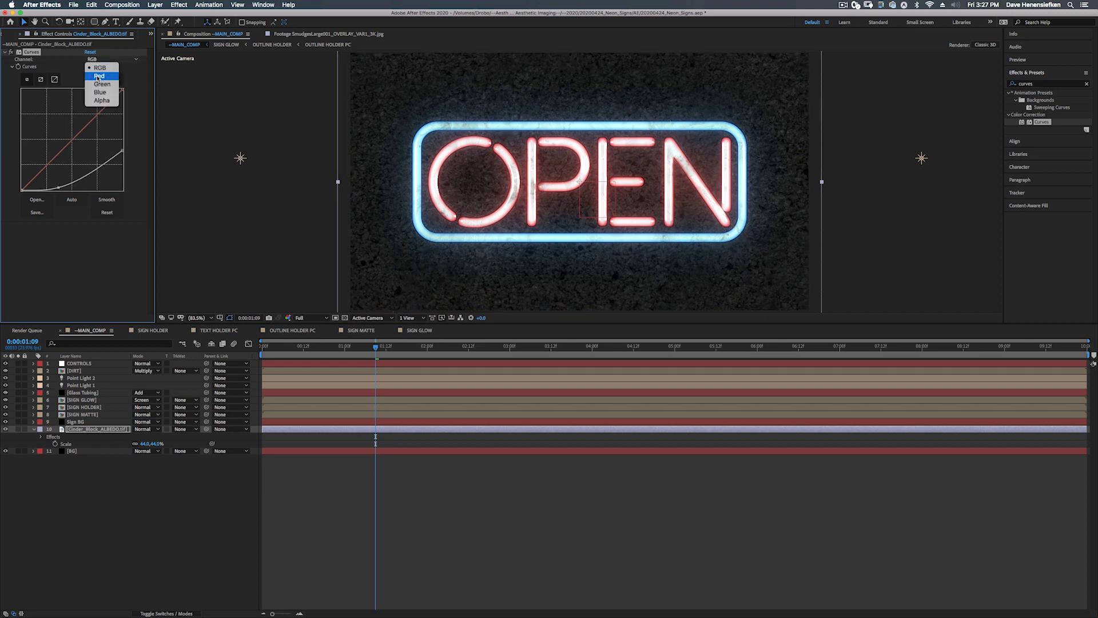
left_click(98, 77)
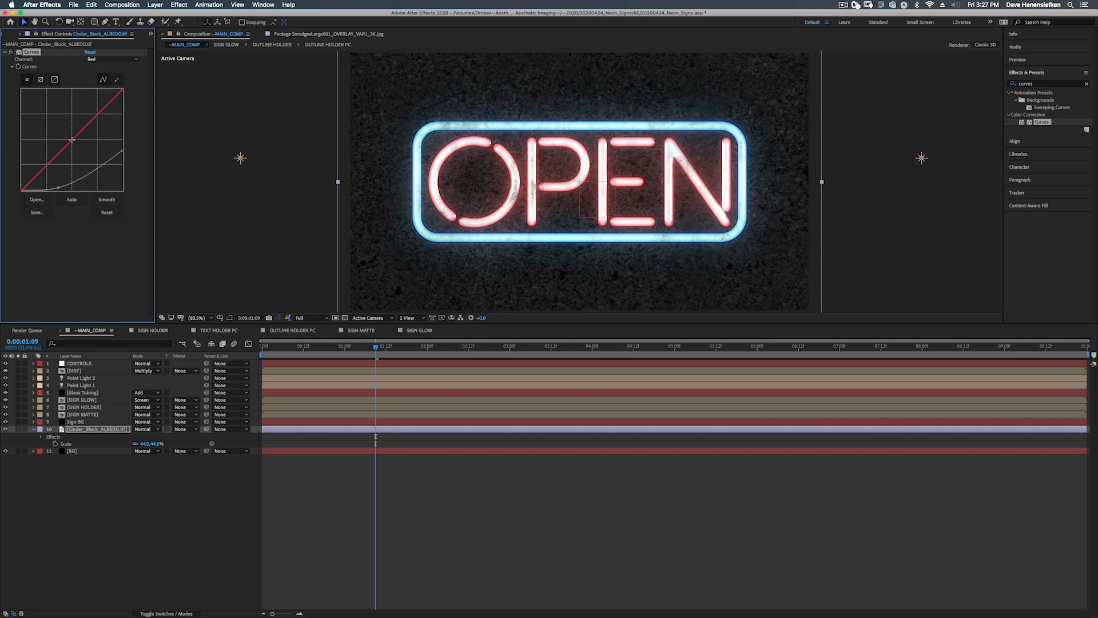
left_click_drag(72, 139, 83, 153)
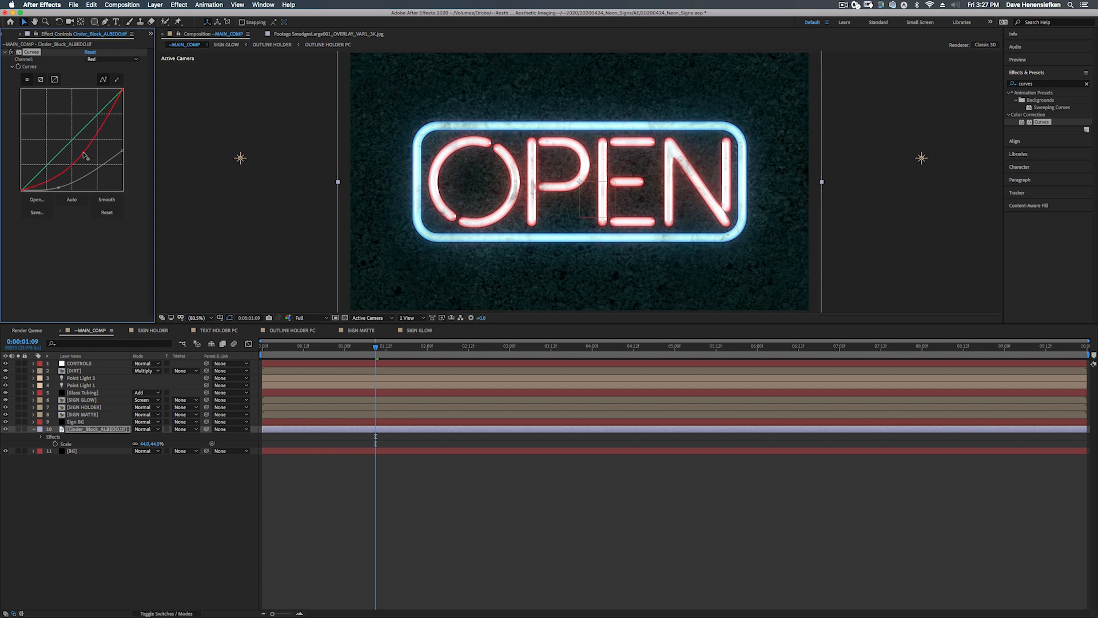
left_click(100, 59)
left_click(94, 93)
left_click_drag(69, 135, 69, 137)
Close the open composition timelines other than --MAIN_COMP and SIGN HOLDER, and bring up the SIGN HOLDER composition
left_click(95, 370)
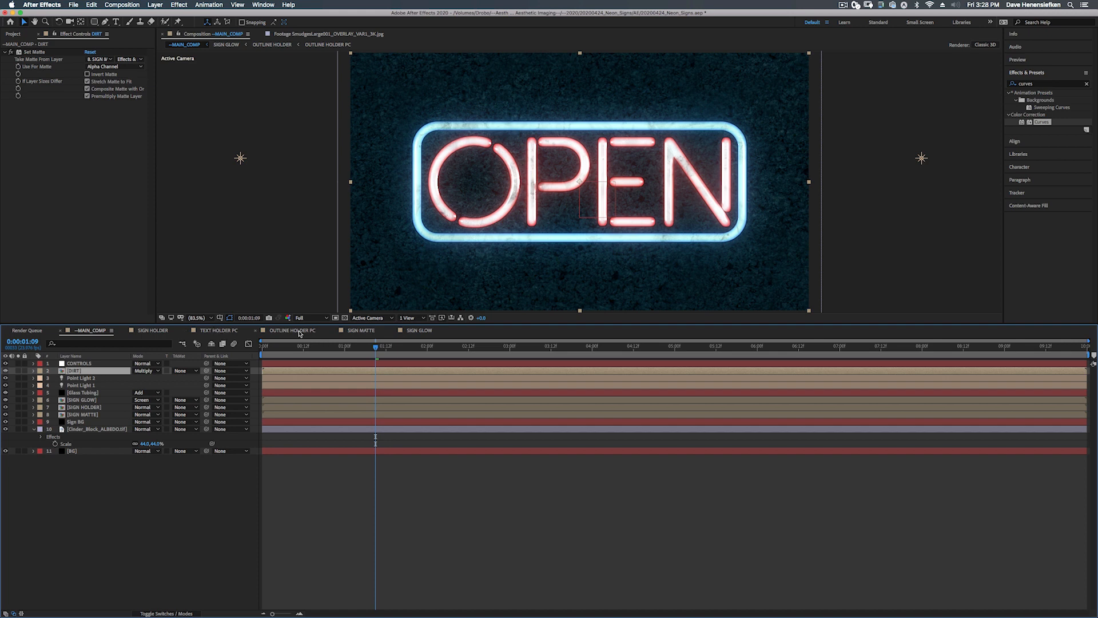
left_click_drag(367, 349, 361, 347)
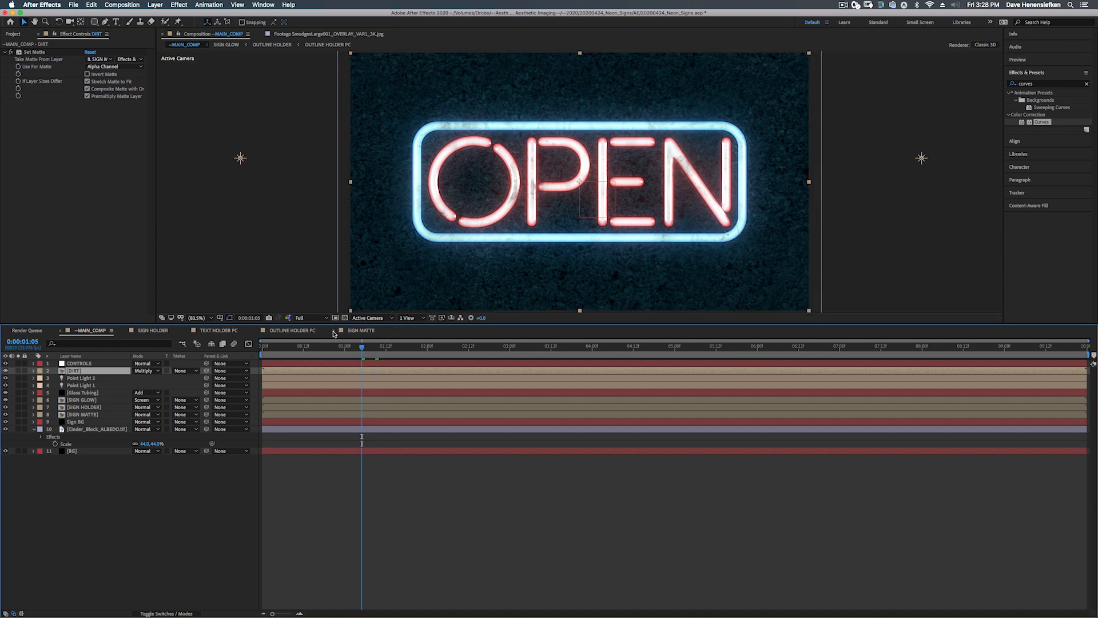
left_click(334, 333)
left_click(255, 331)
left_click(187, 331)
left_click(149, 331)
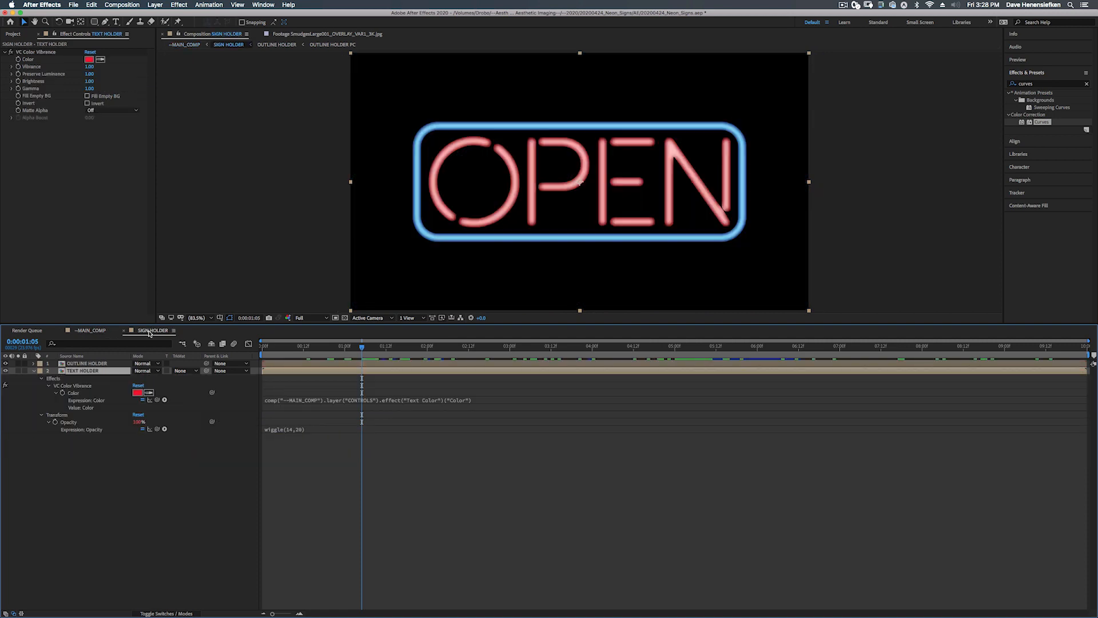
Collapse the animated properties of OUTLINE HOLDER and TEXT HOLDER and reveal only the Opacity of both layers
left_click(83, 364, "shift")
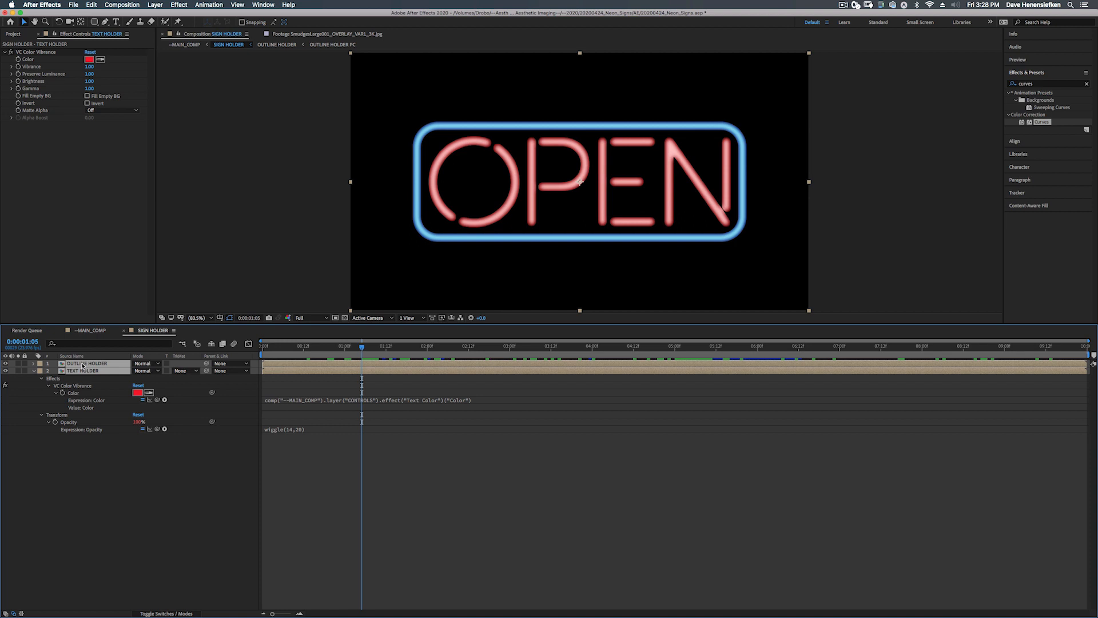
key("u")
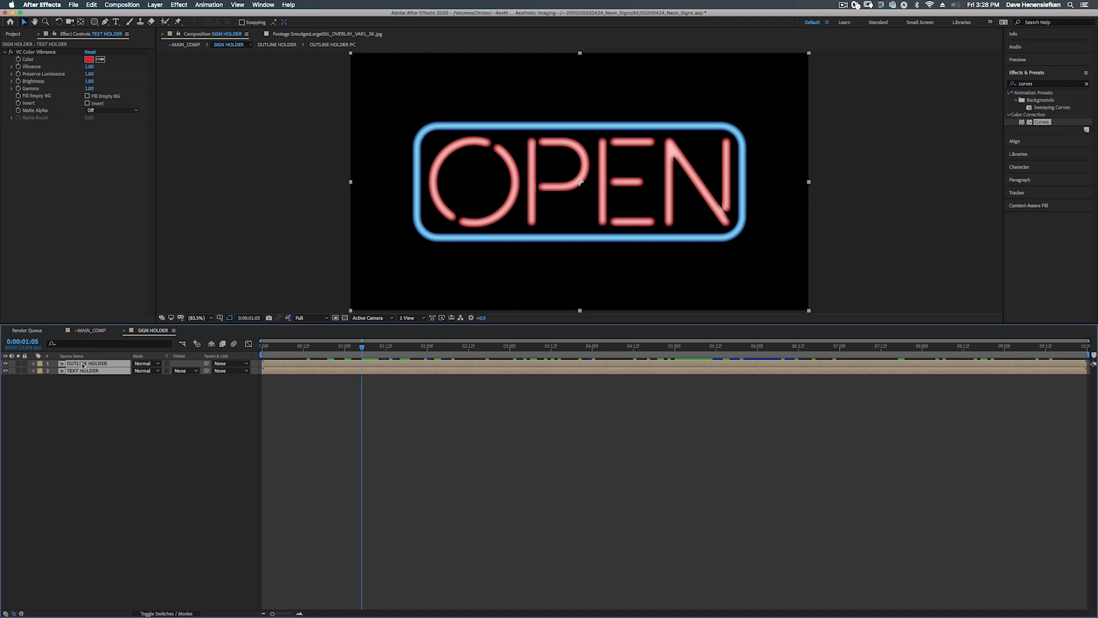
key("t")
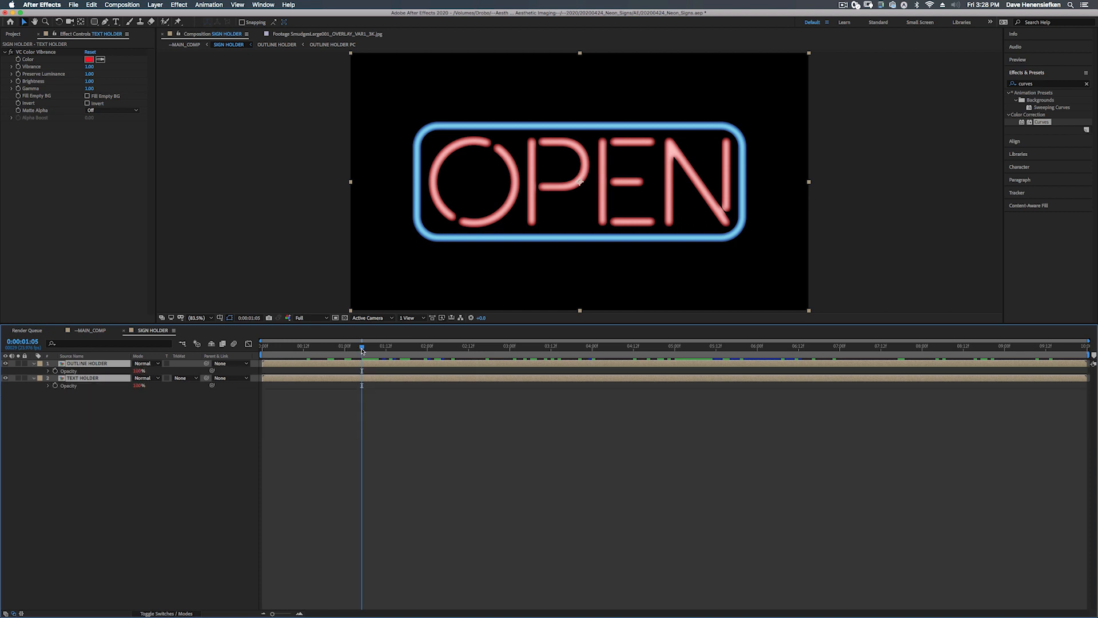
Add Opacity keyframes to OUTLINE HOLDER at 0:00:02:12 and, with a value of 0%, at 0:00:01:00
left_click_drag(365, 350, 428, 352)
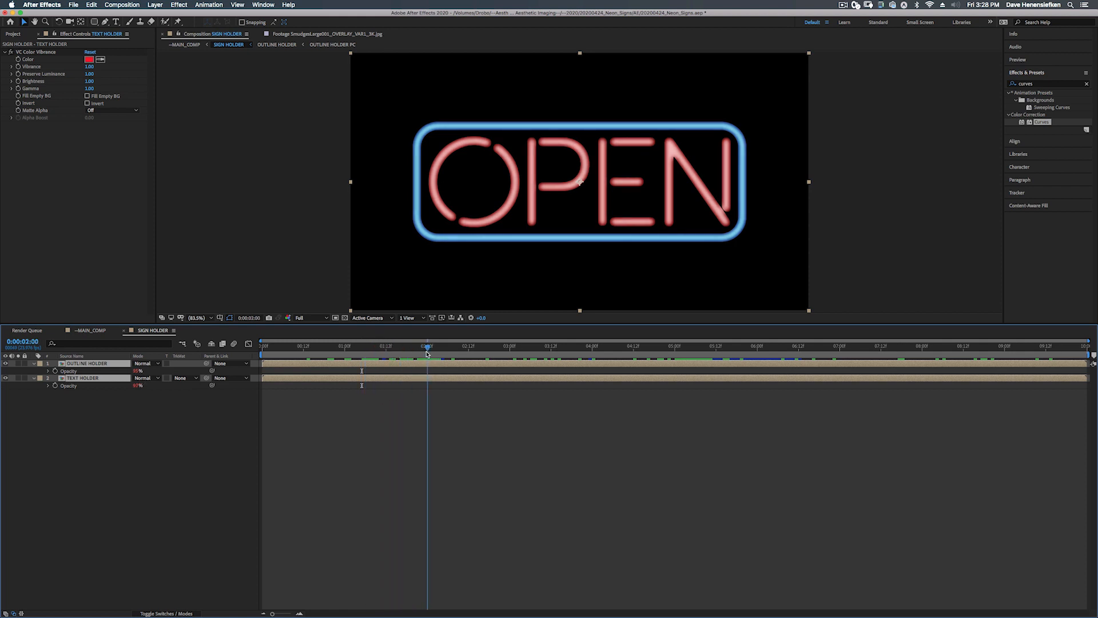
left_click_drag(429, 353, 469, 358)
left_click(180, 466)
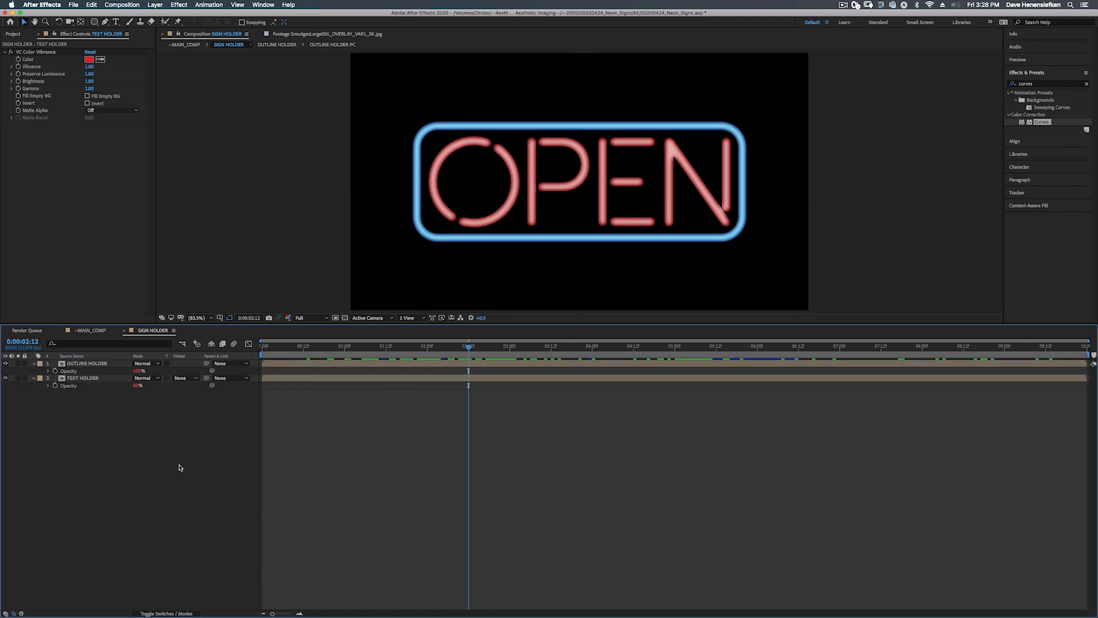
left_click(82, 363)
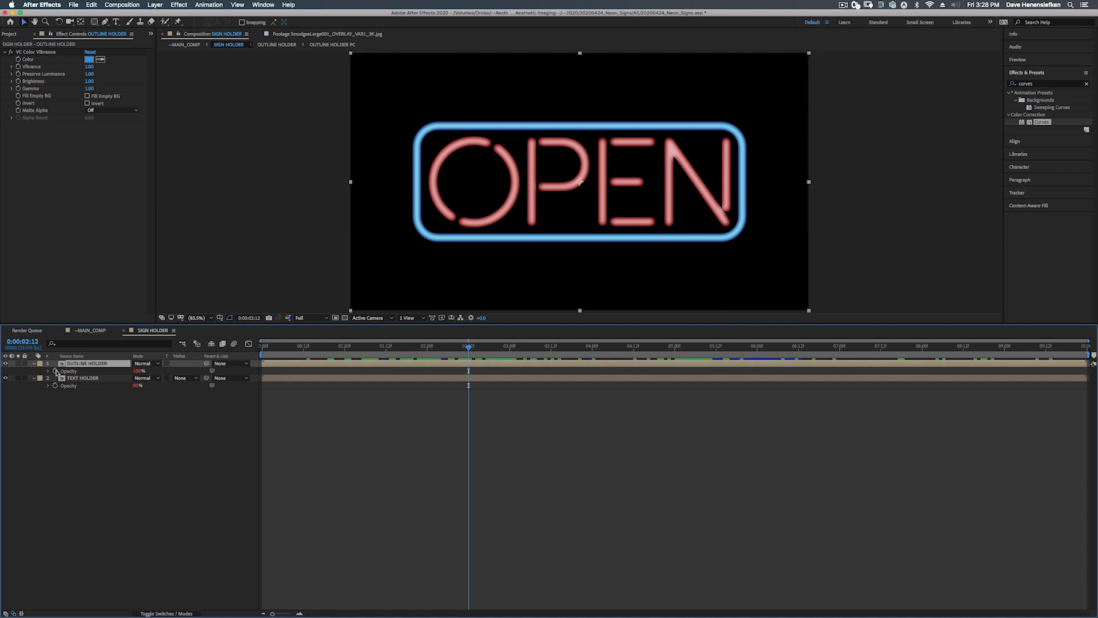
left_click(56, 371)
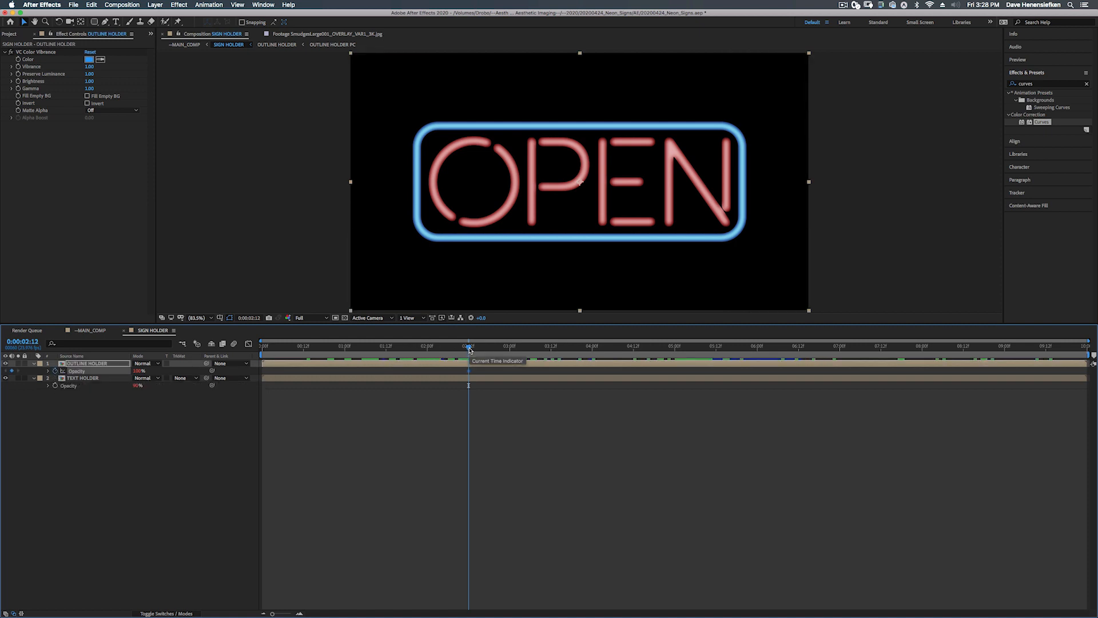
left_click_drag(469, 349, 346, 352)
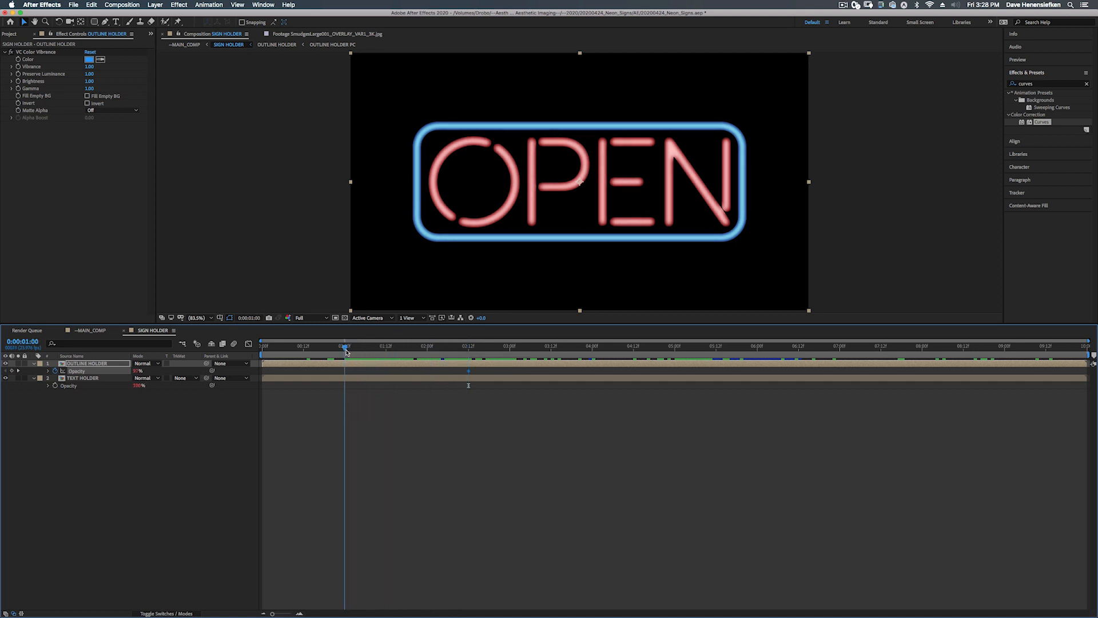
left_click(137, 371)
key("Return")
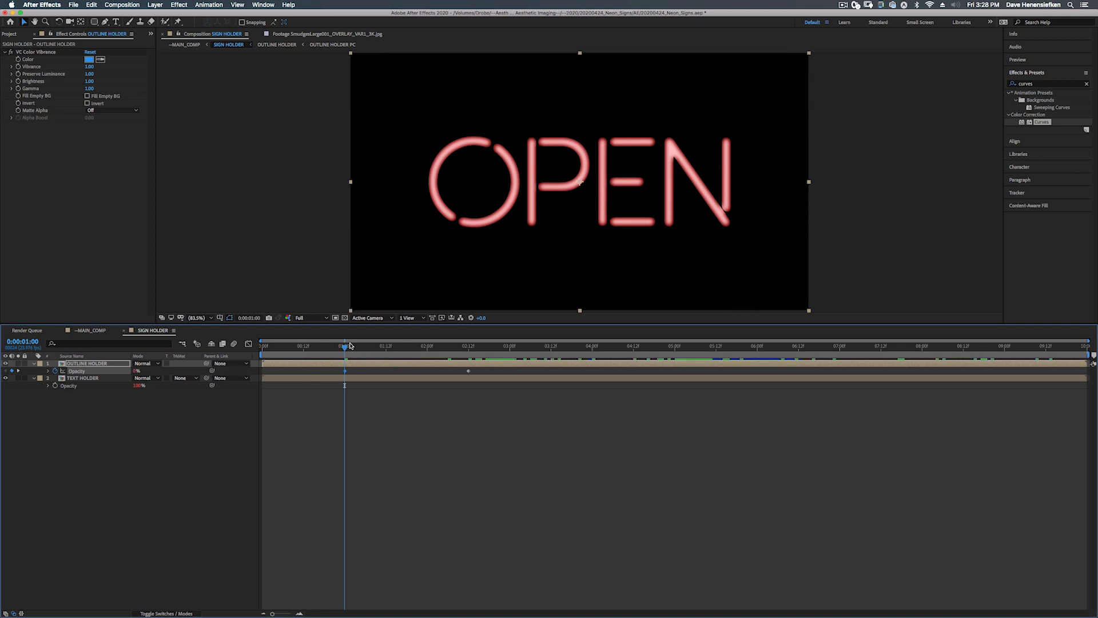
Preview the outline's fade-in and shift both its Opacity keyframes earlier, so the first sits about 10 frames in
key("space")
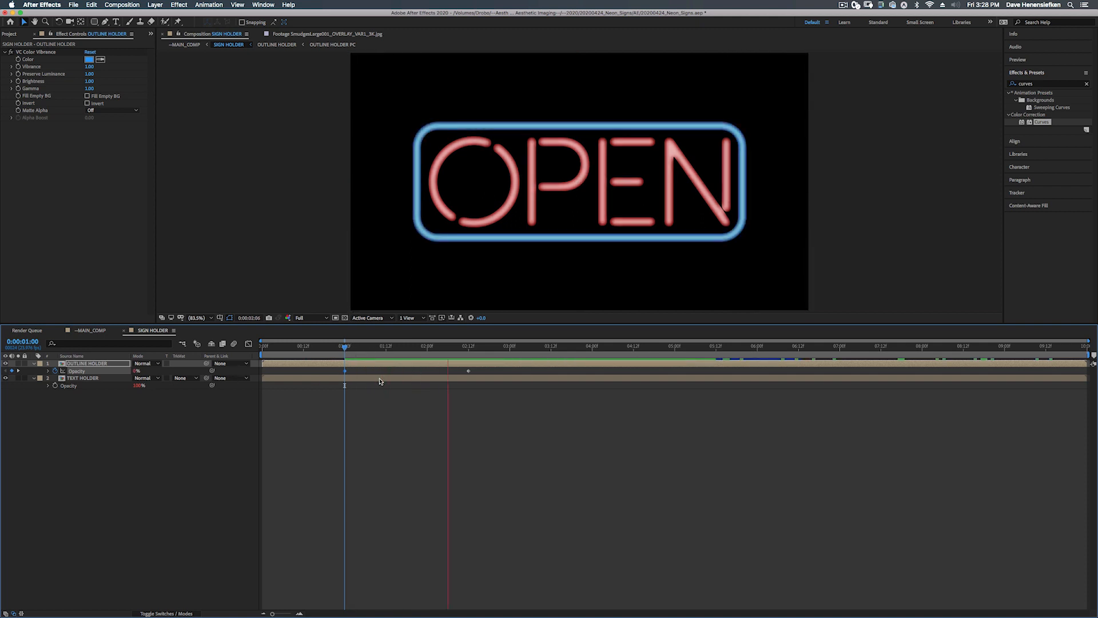
key("space")
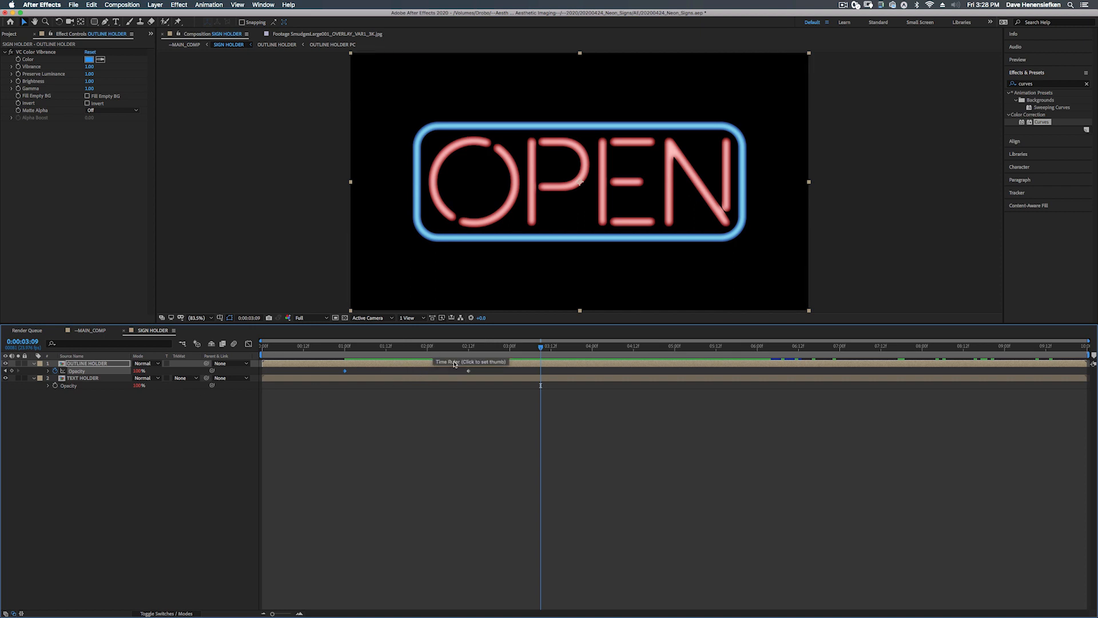
left_click_drag(482, 369, 297, 375)
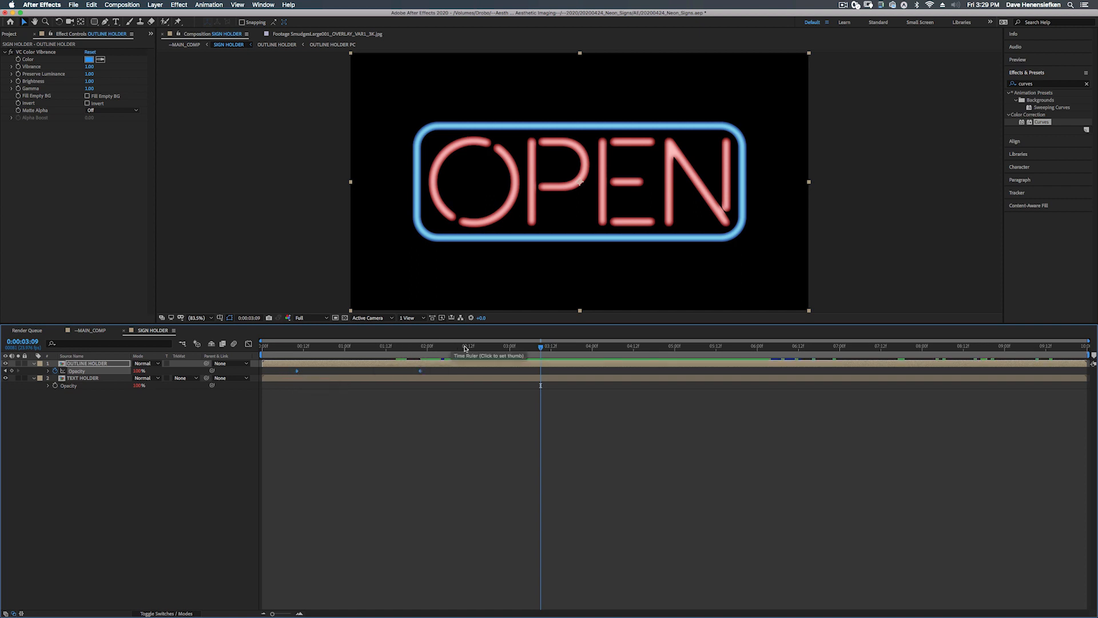
Add Opacity keyframes to TEXT HOLDER at 0:00:02:12 and, with a value of 0%, at 0:00:01:00
mouse_move(467, 347)
left_mouse_down()
mouse_move(480, 349)
mouse_move(470, 350)
left_mouse_up()
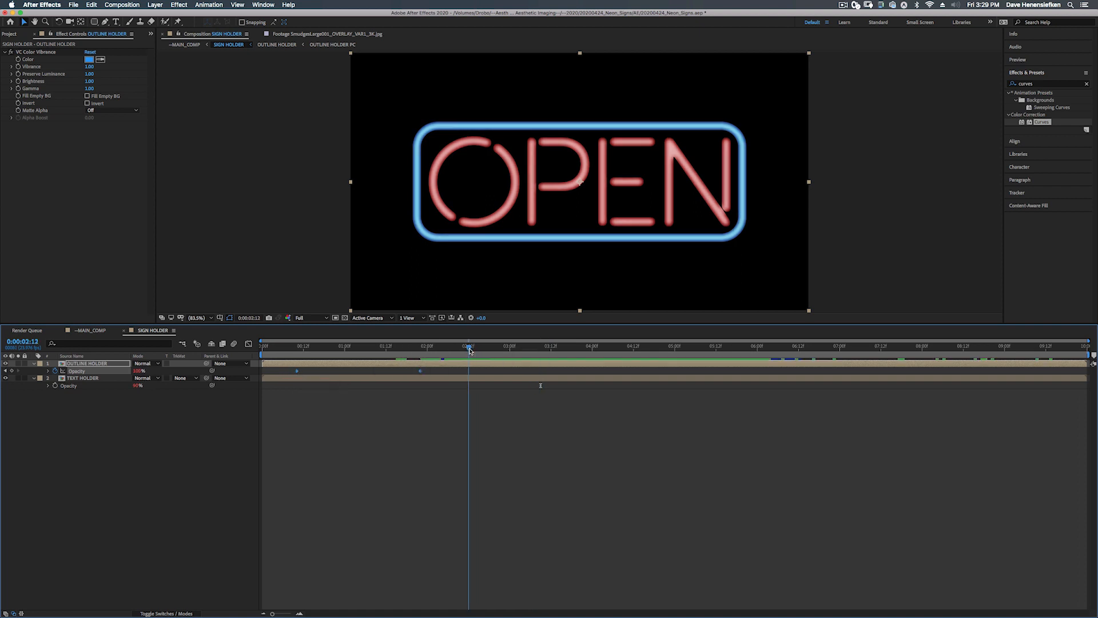
left_click(55, 386)
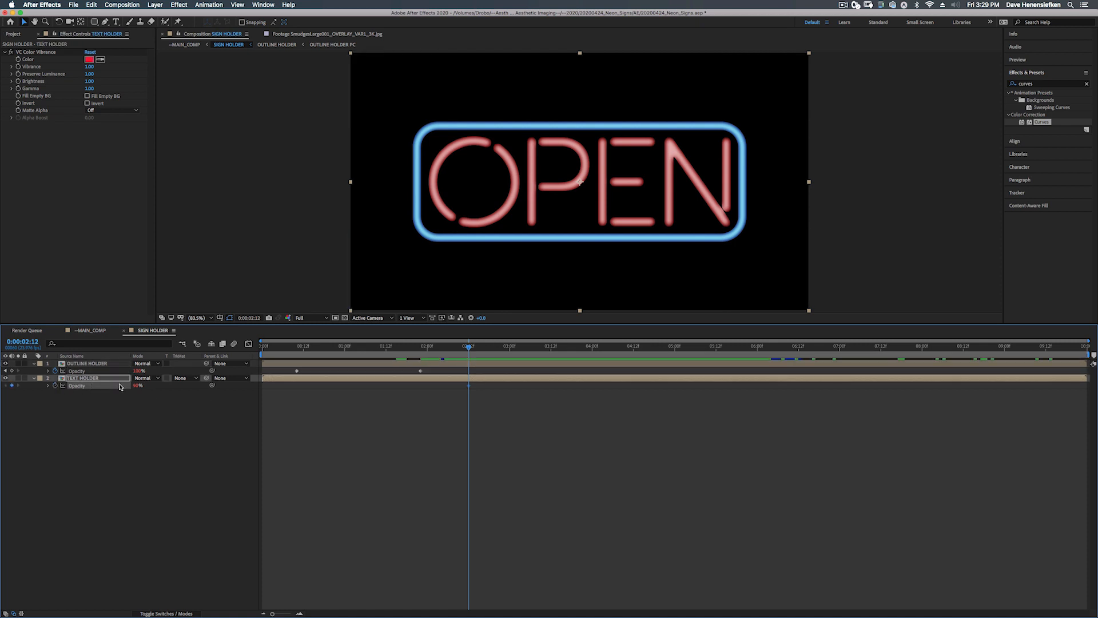
left_click_drag(467, 347, 344, 353)
left_click(141, 386)
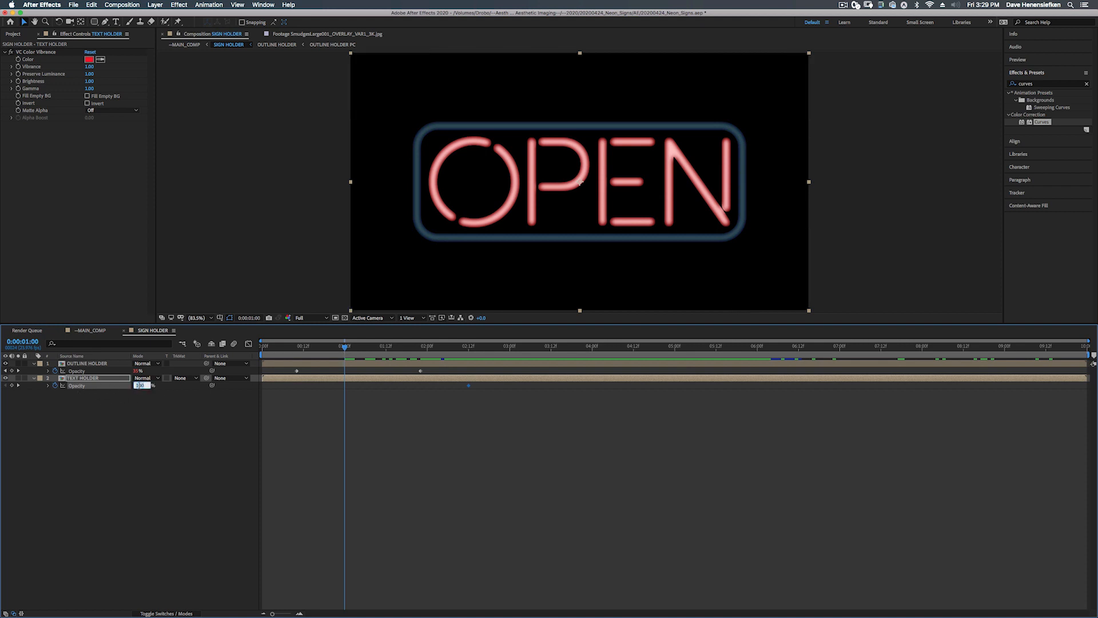
type("0")
key("Return")
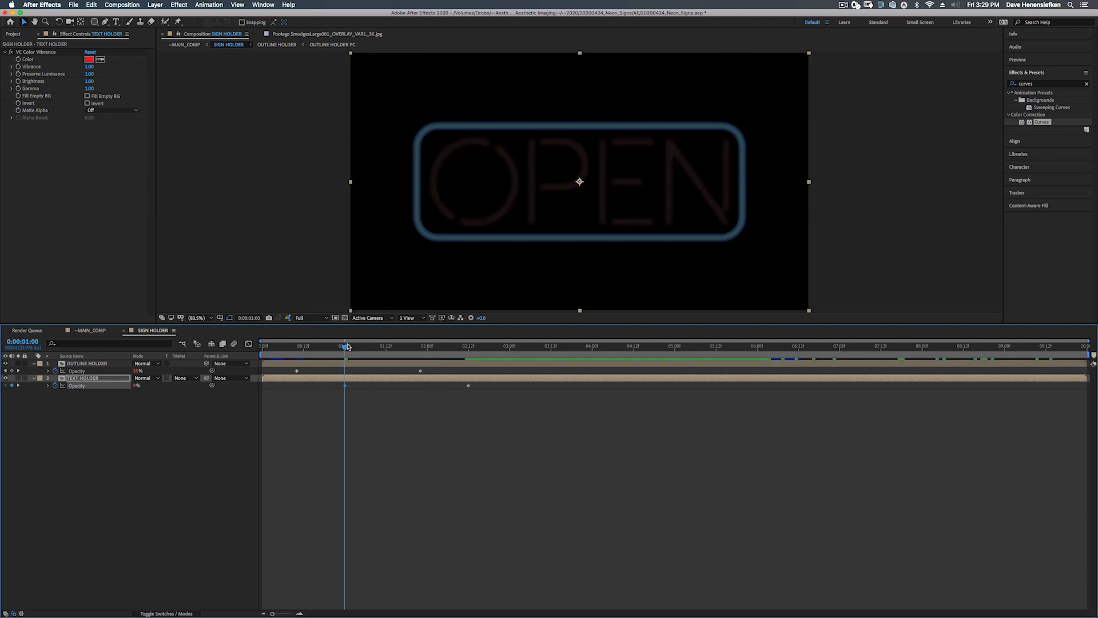
Play back the staggered fade-ins of the outline and text from the start of the composition
left_click_drag(348, 346, 255, 353)
key("space")
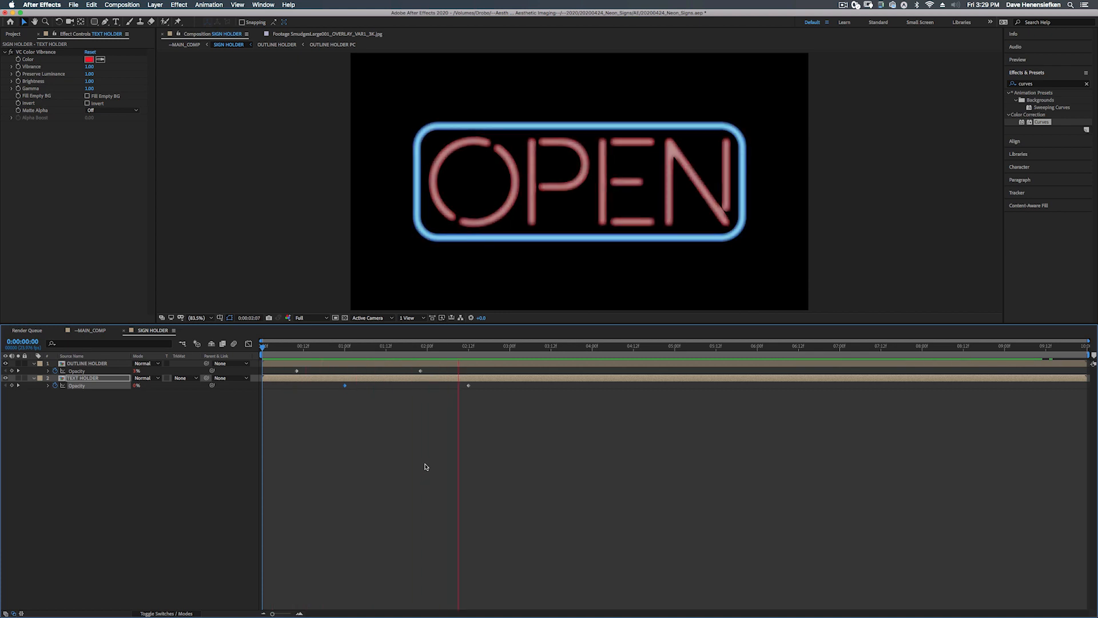
key("space")
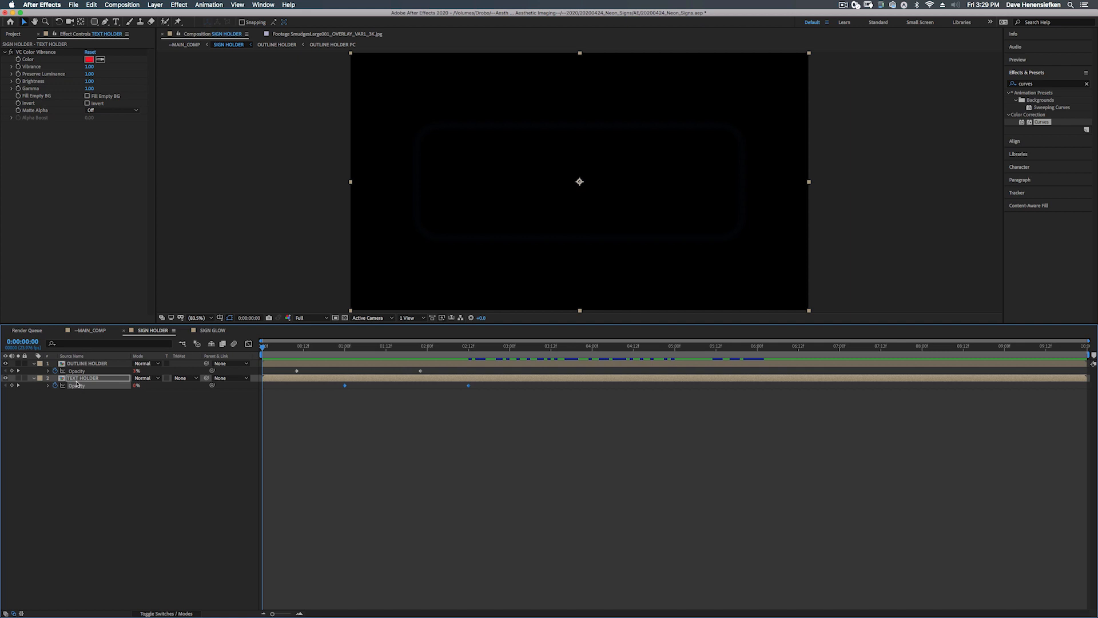
Copy TEXT HOLDER's animated Opacity from SIGN HOLDER and paste it onto TEXT HOLDER in the SIGN GLOW composition
left_click(76, 371, "shift")
left_click(129, 408)
left_click(75, 387)
left_click(213, 331)
left_click(86, 378)
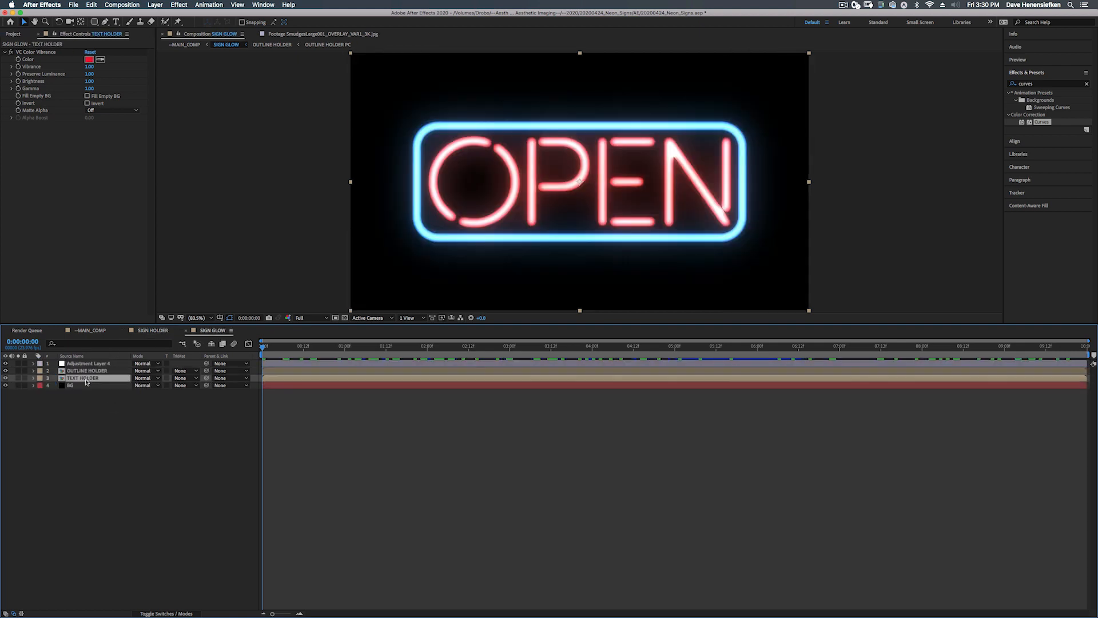
key("super+v")
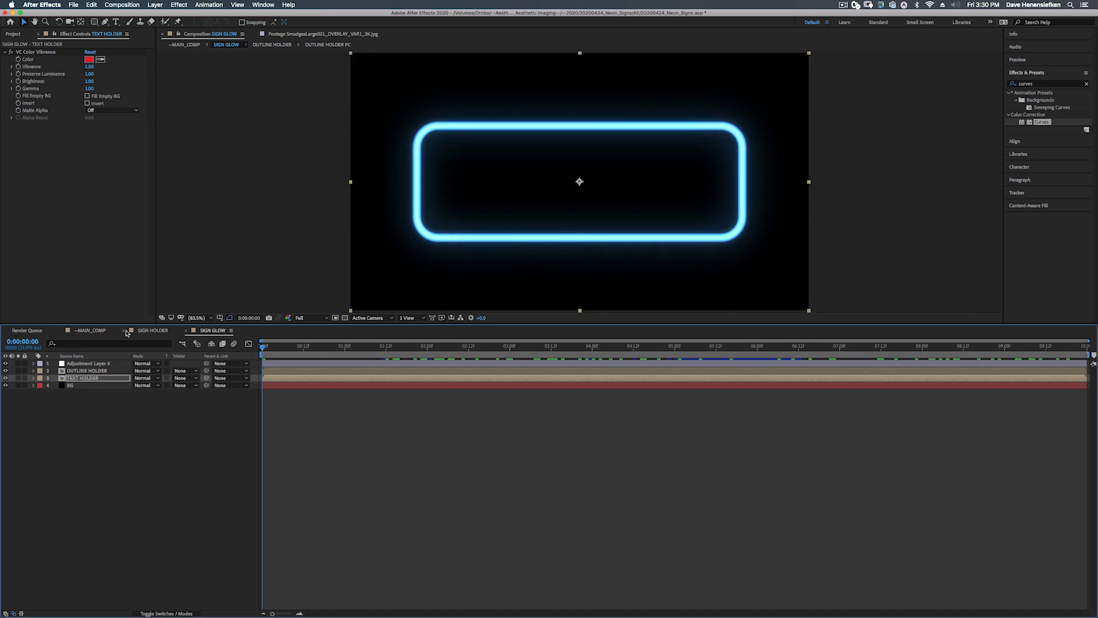
Copy OUTLINE HOLDER's animated Opacity from SIGN HOLDER and paste it onto OUTLINE HOLDER in the SIGN GLOW composition
left_click(146, 330)
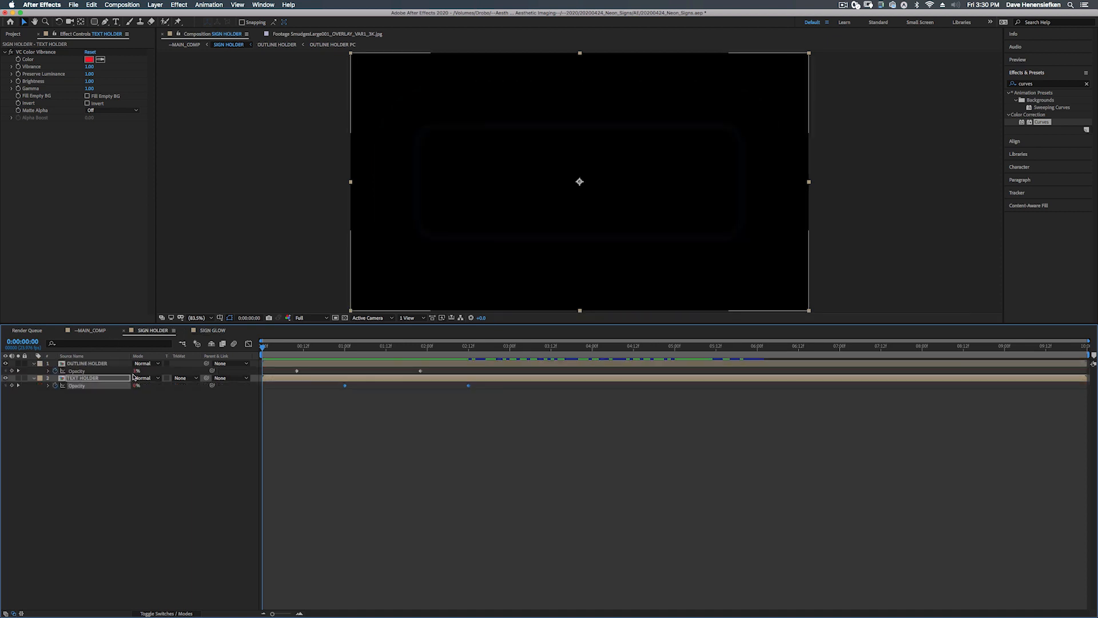
left_click(92, 363)
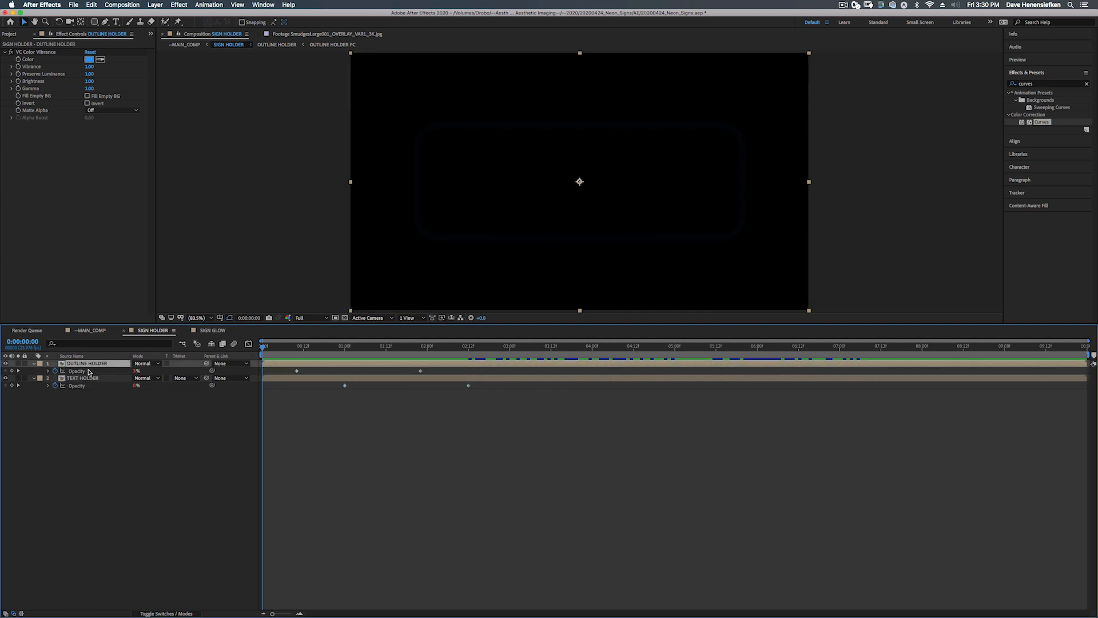
key("Return")
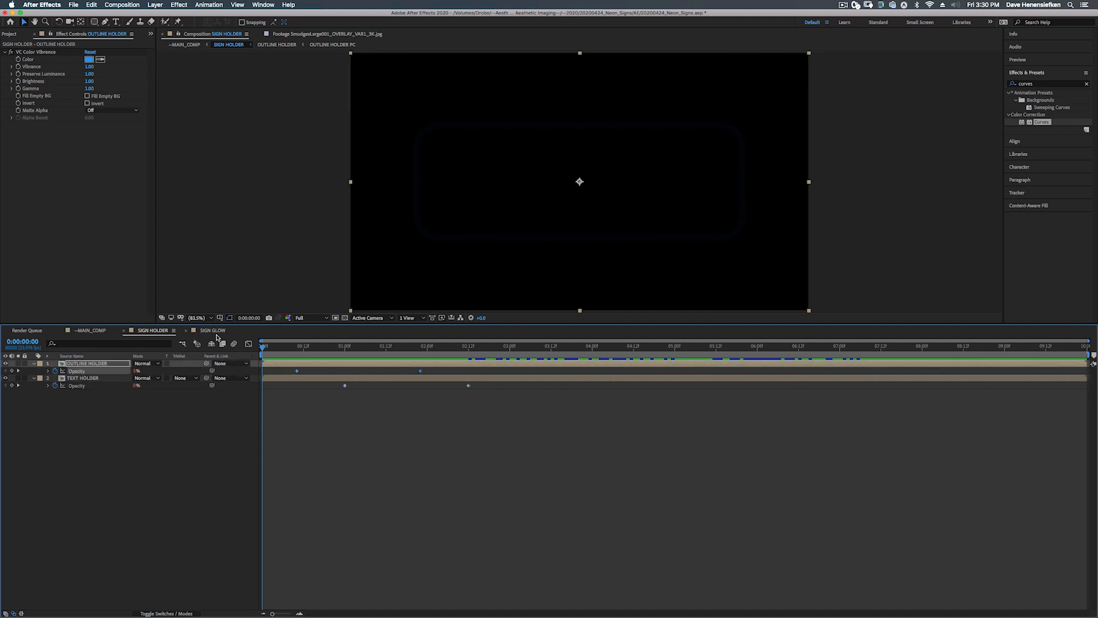
left_click(213, 330)
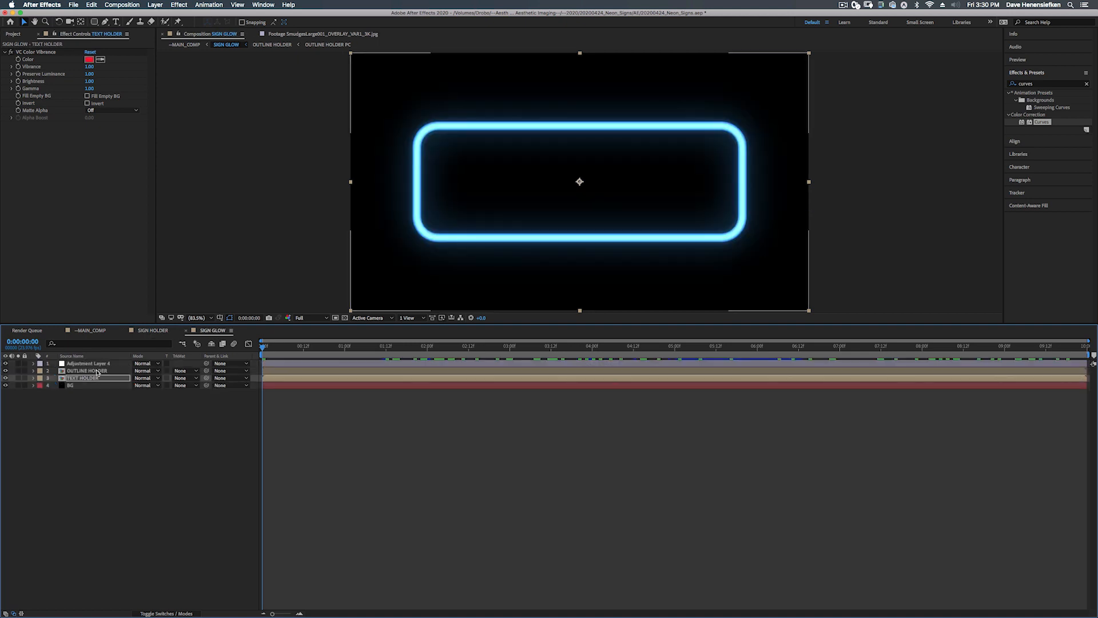
left_click(142, 372)
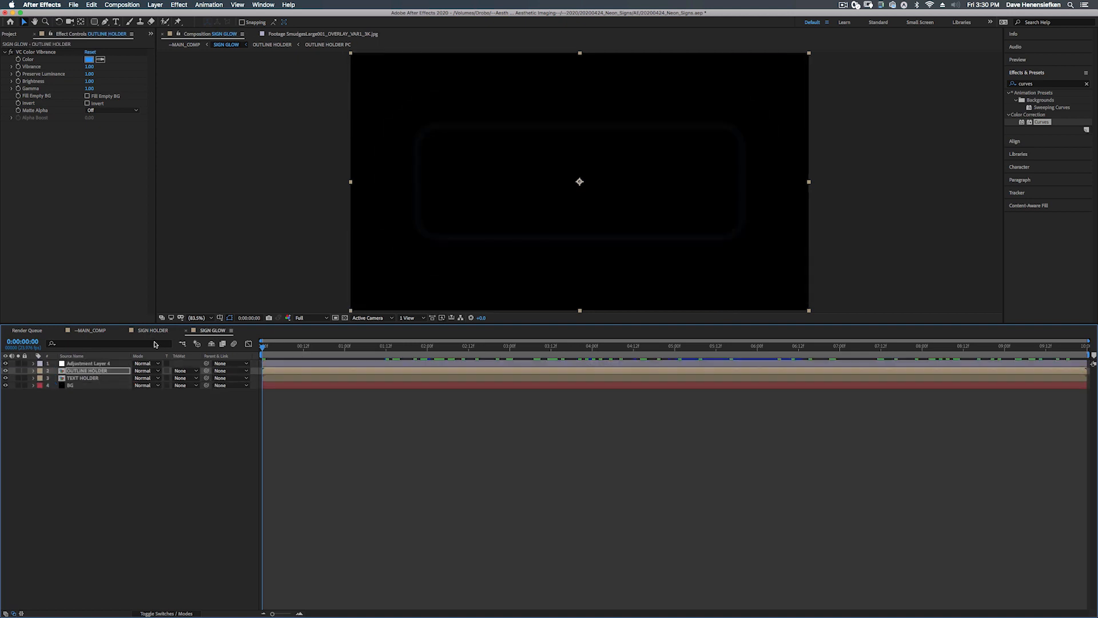
Hide the SIGN MATTE layer in --MAIN_COMP and preview the sign turning on from the start
left_click(95, 332)
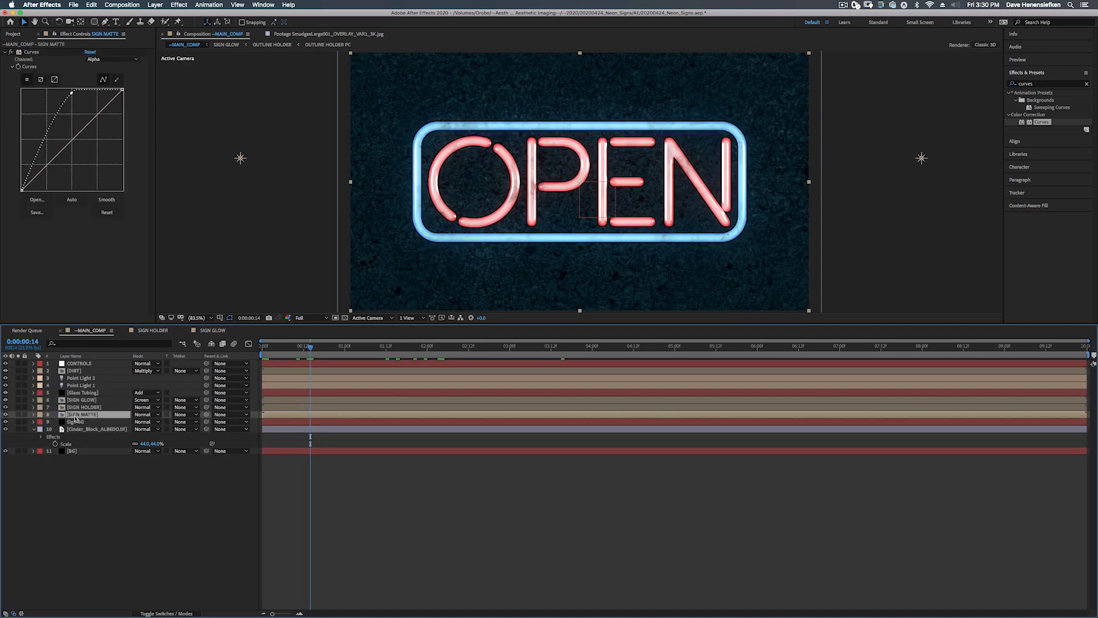
left_click(6, 414)
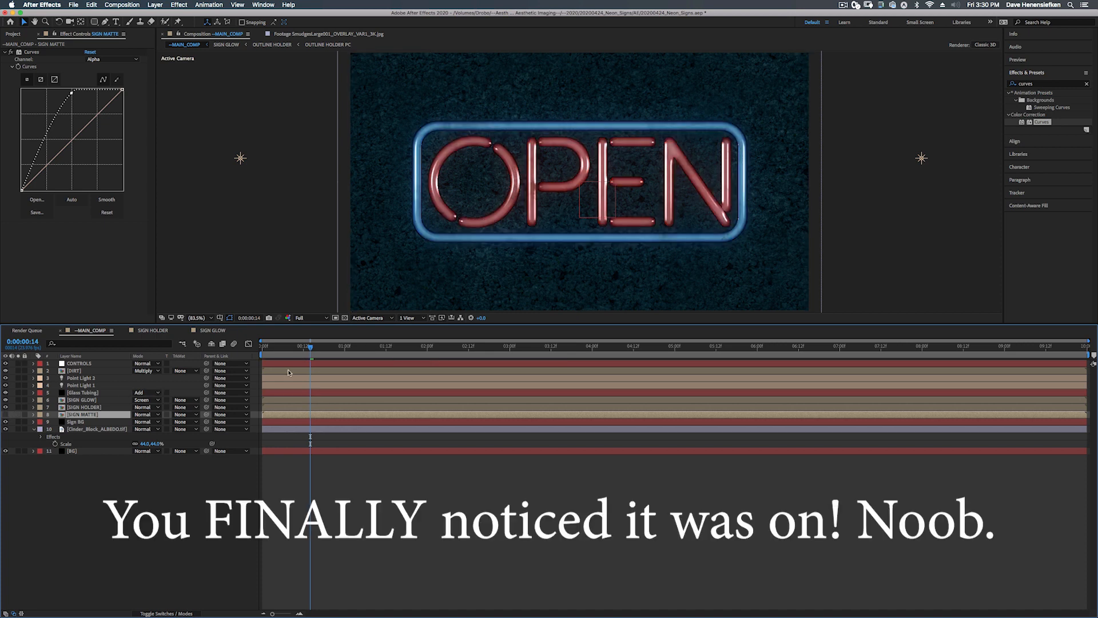
left_click_drag(309, 347, 242, 352)
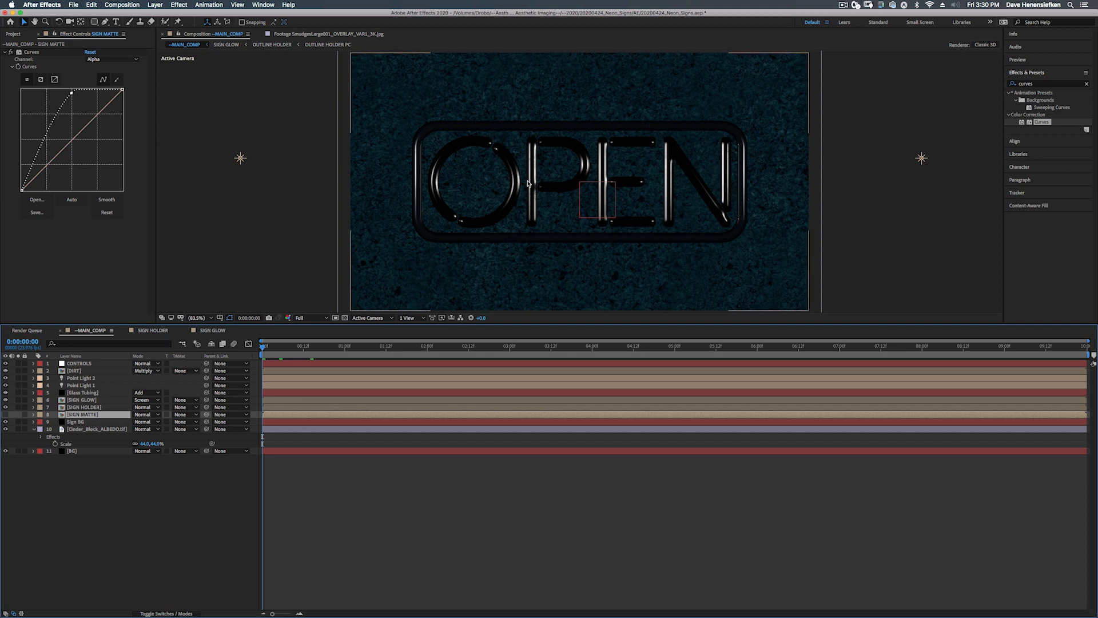
key("super+shift+h")
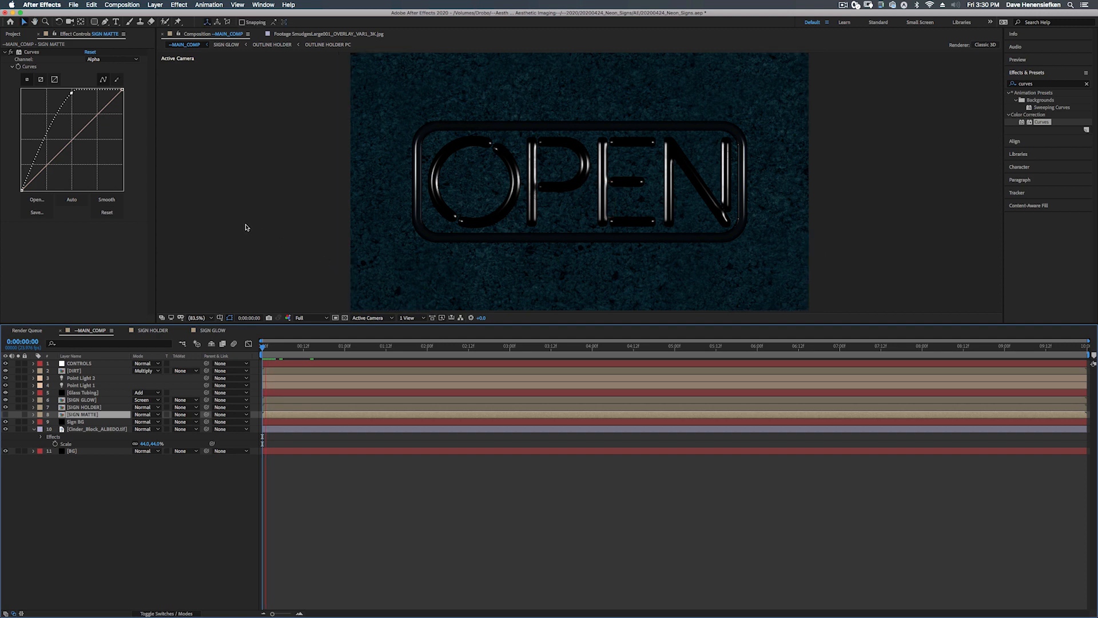
key("space")
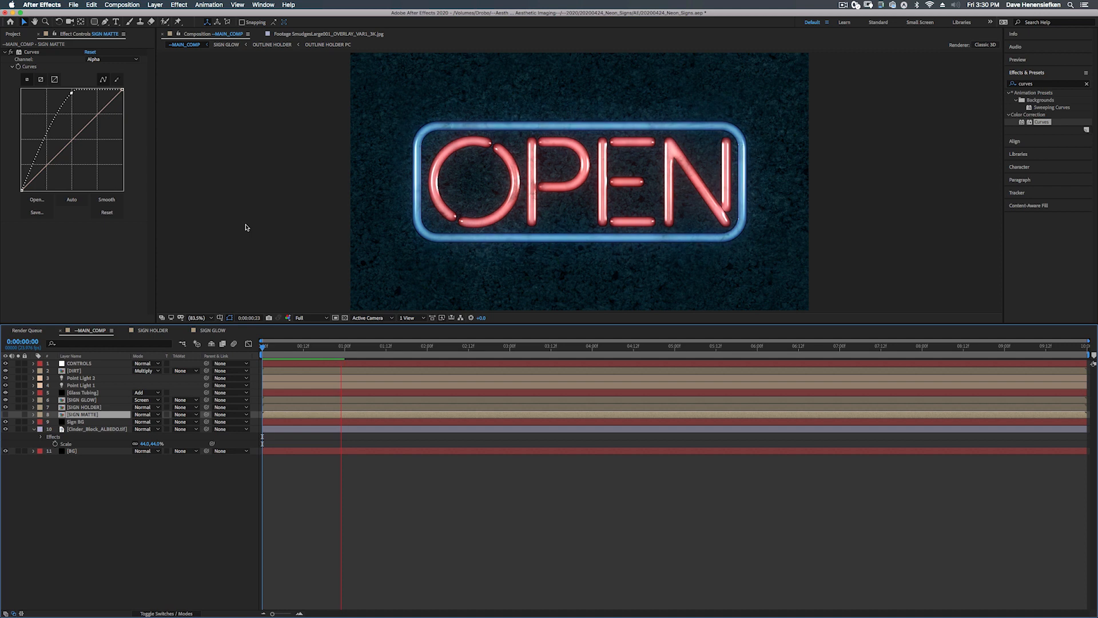
key("space")
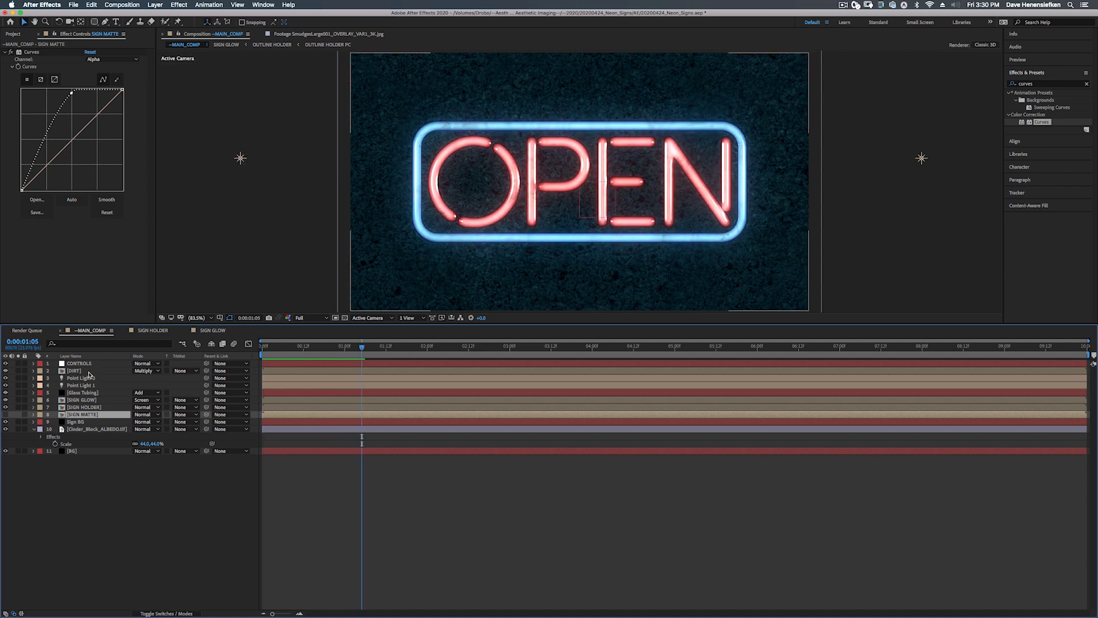
Add an adjustment layer directly above the DIRT layer in --MAIN_COMP
left_click(85, 371)
right_click(95, 493)
mouse_move(183, 498)
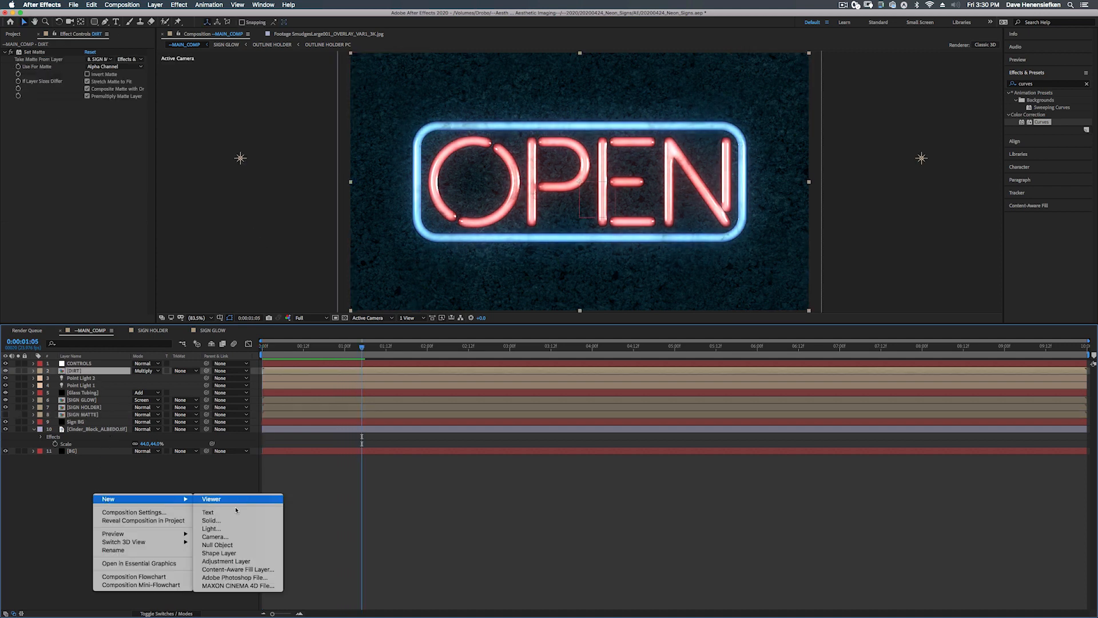
left_click(229, 561)
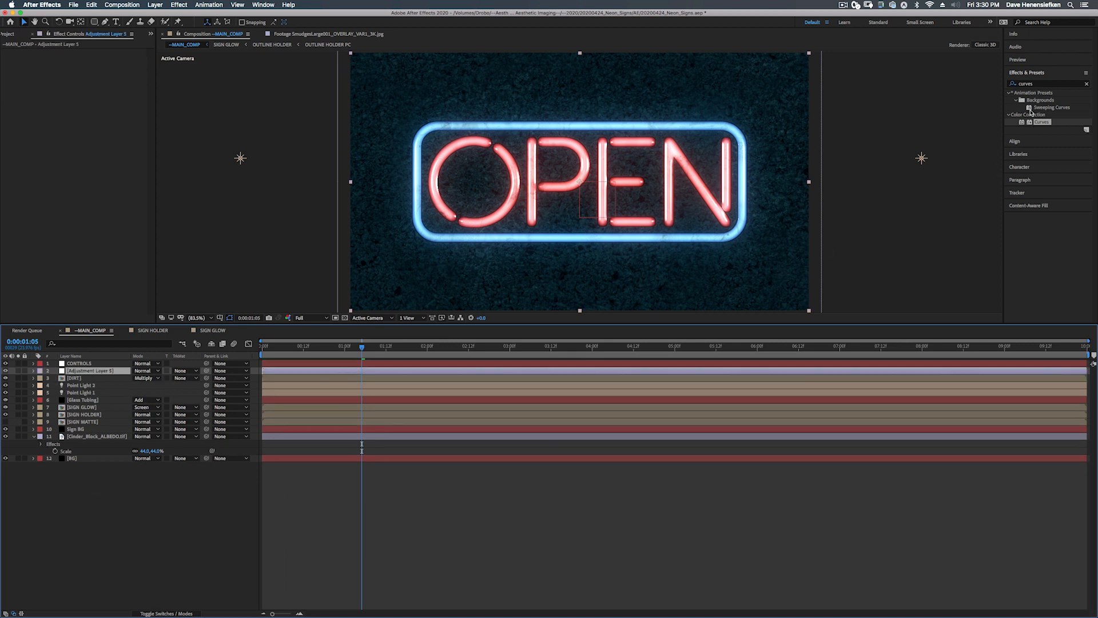
Find the Stylize Glow effect and apply it to the adjustment layer above DIRT in --MAIN_COMP
left_click(1046, 84)
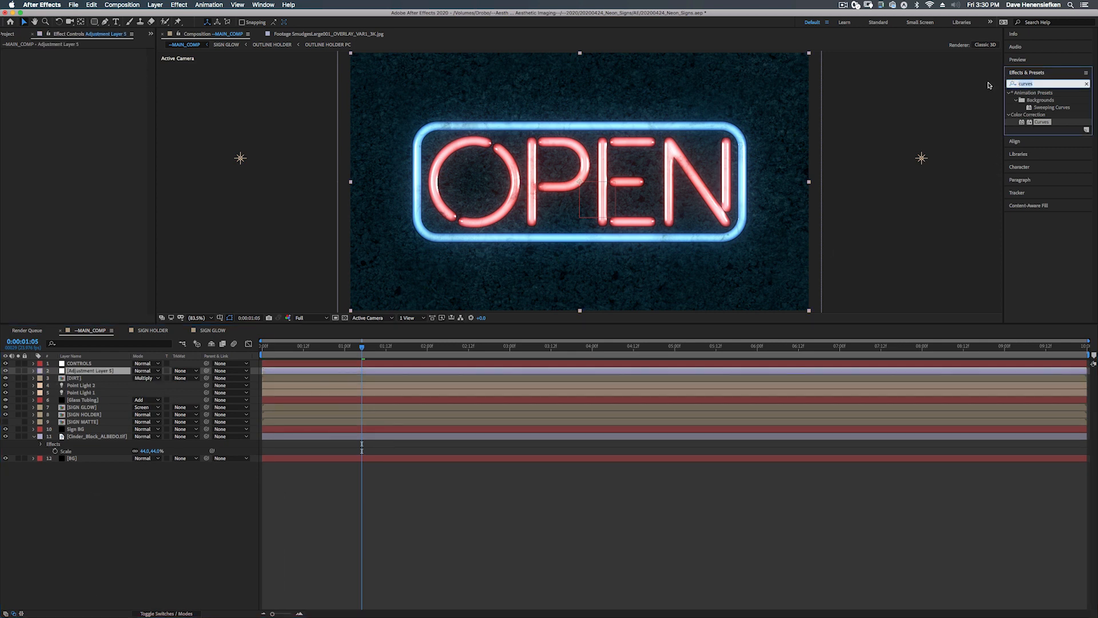
type("glow")
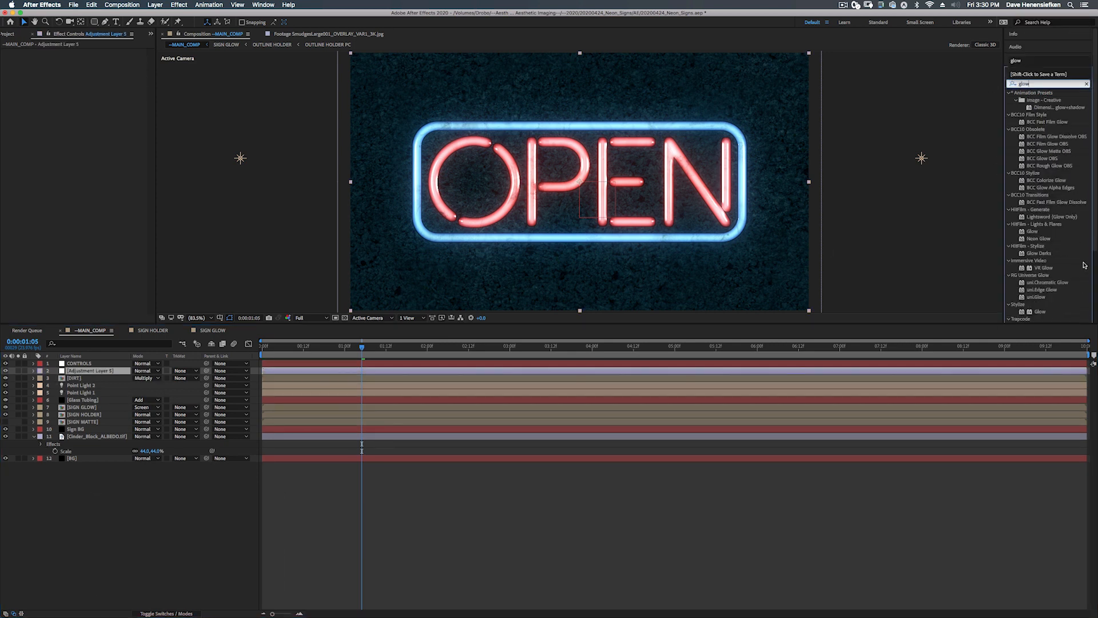
left_click_drag(1040, 311, 80, 114)
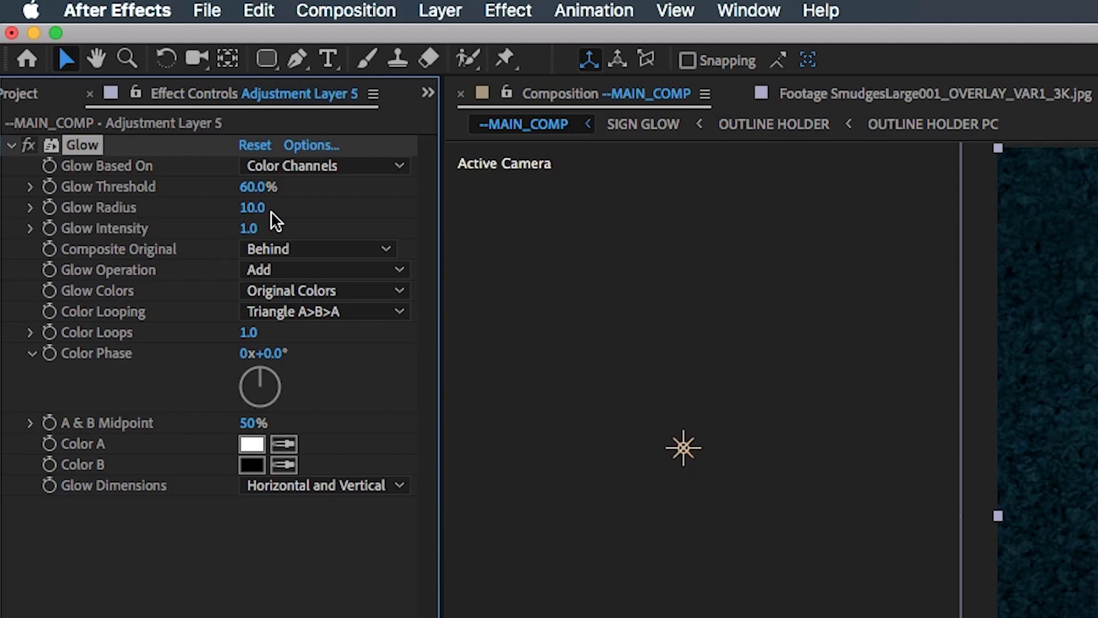
Set the adjustment layer's Glow Radius to 93 and Glow Intensity to 0.05
left_click_drag(270, 211, 363, 211)
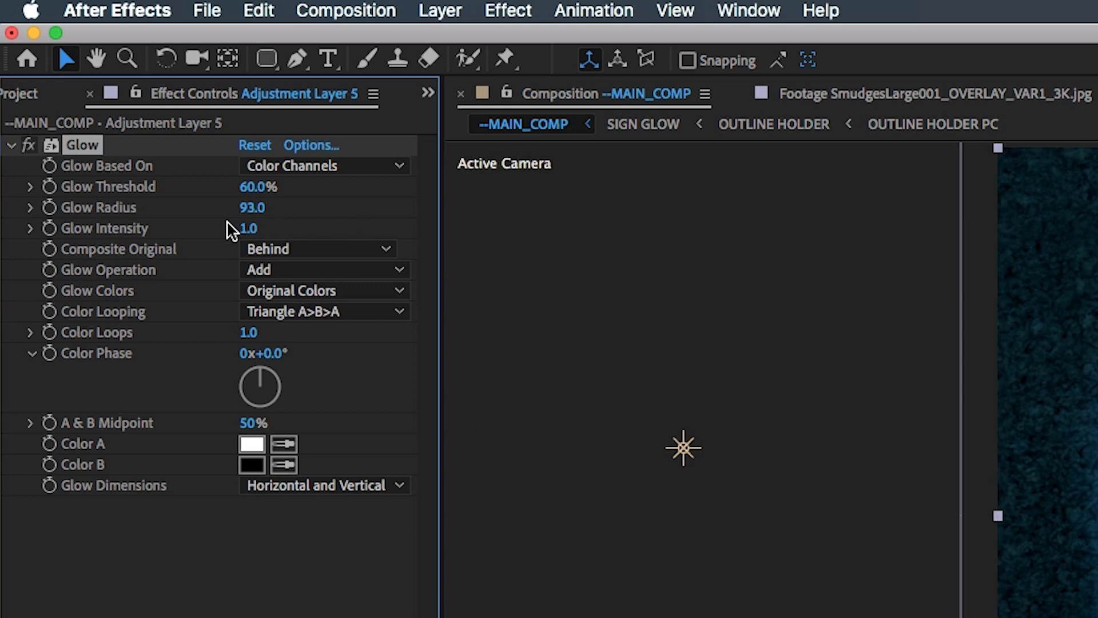
left_click(246, 228)
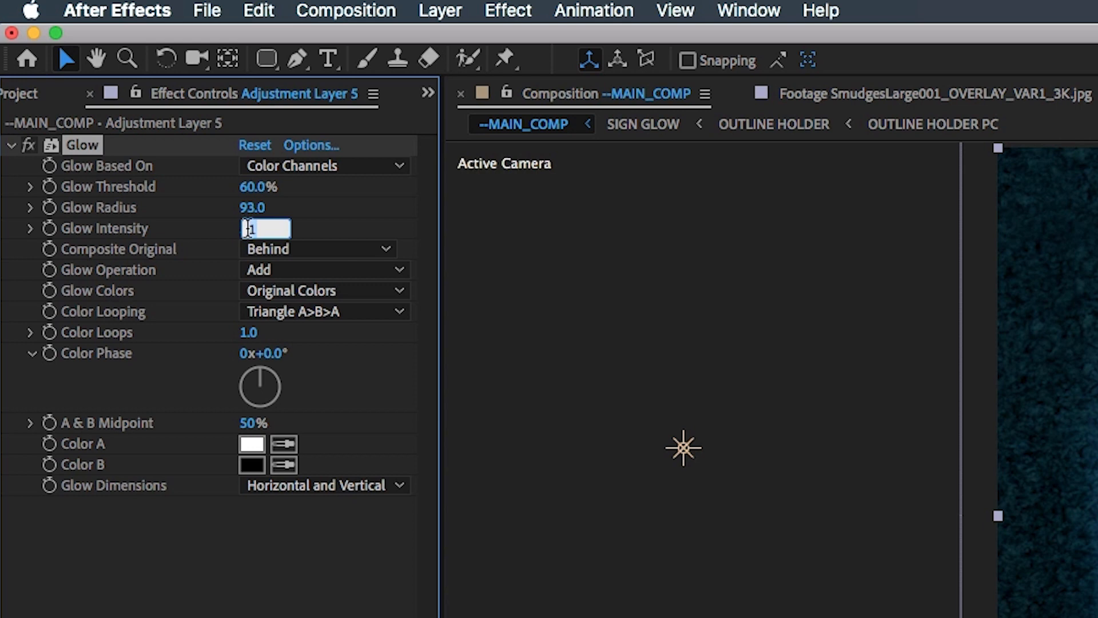
key("BackSpace")
type(".05")
key("Return")
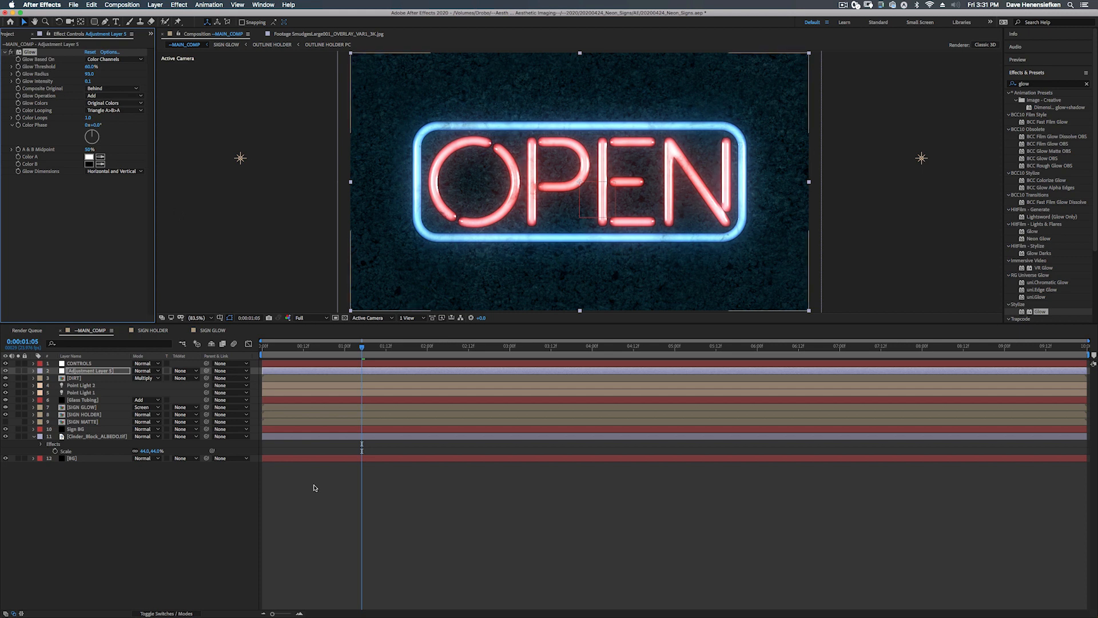
At the start of the composition, draw a straight horizontal Pen line across the sign frame near the letters' upper edge on a new shape layer
left_click_drag(312, 348, 255, 348)
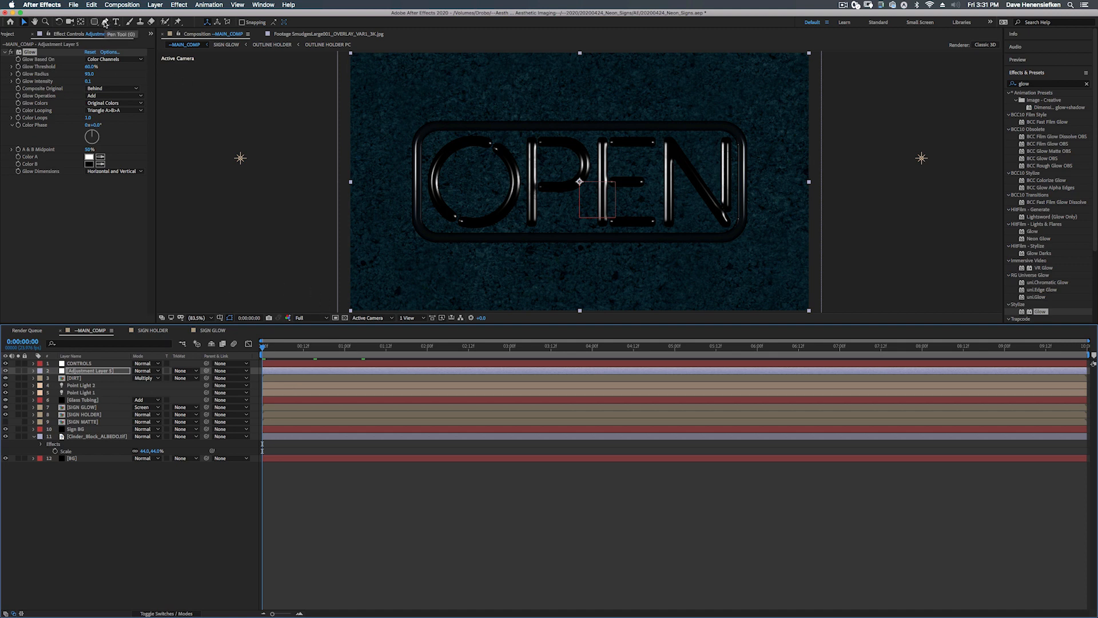
left_click(105, 22)
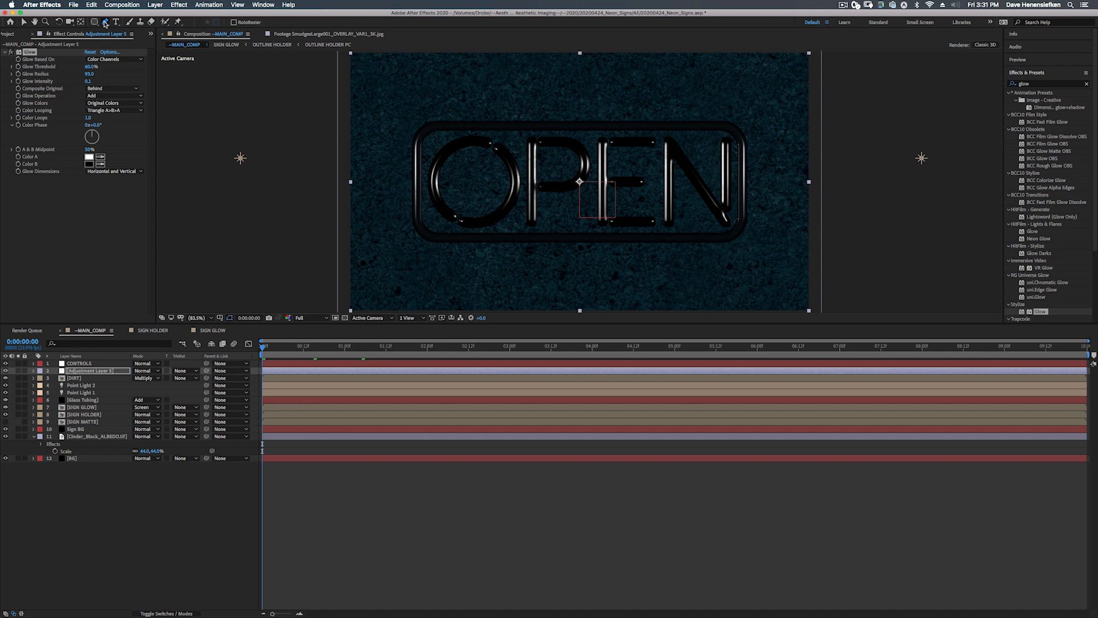
left_click(417, 142)
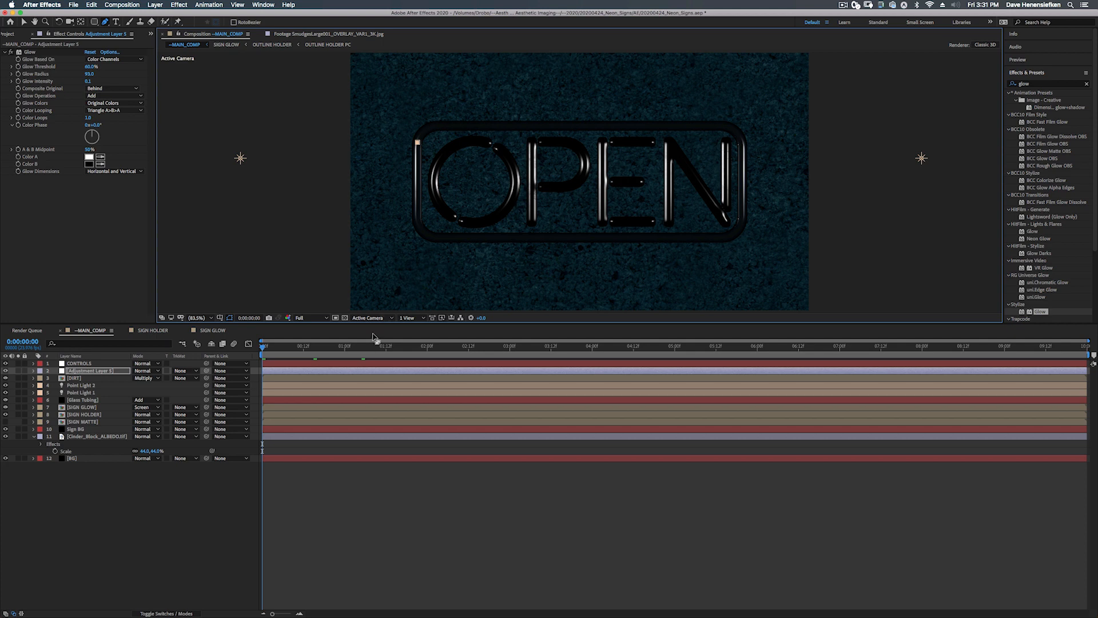
left_click(147, 520)
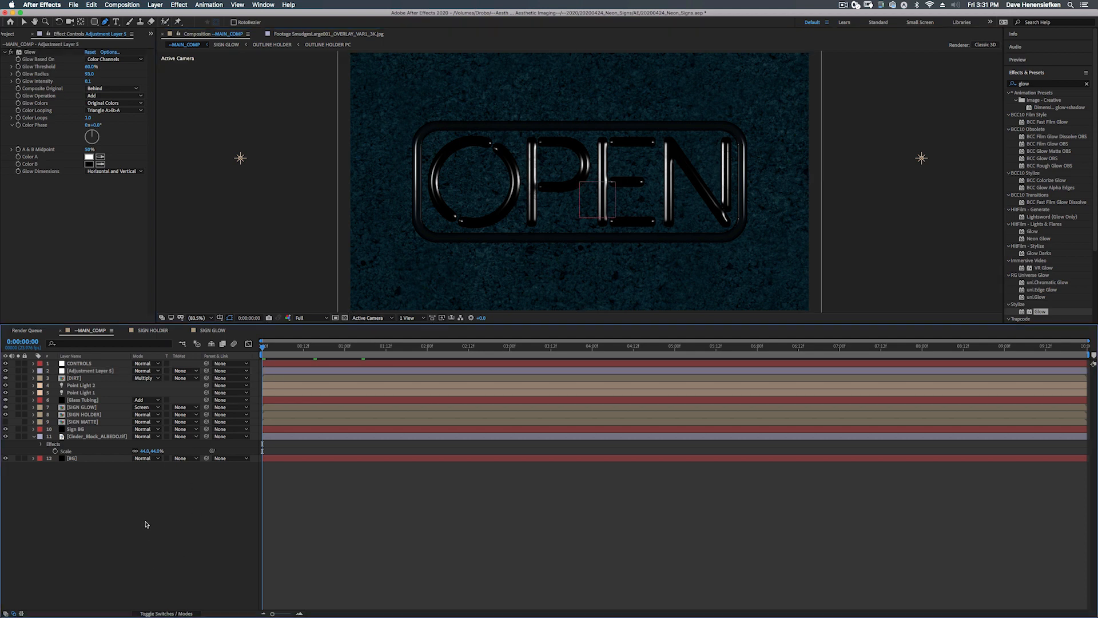
left_click(416, 141)
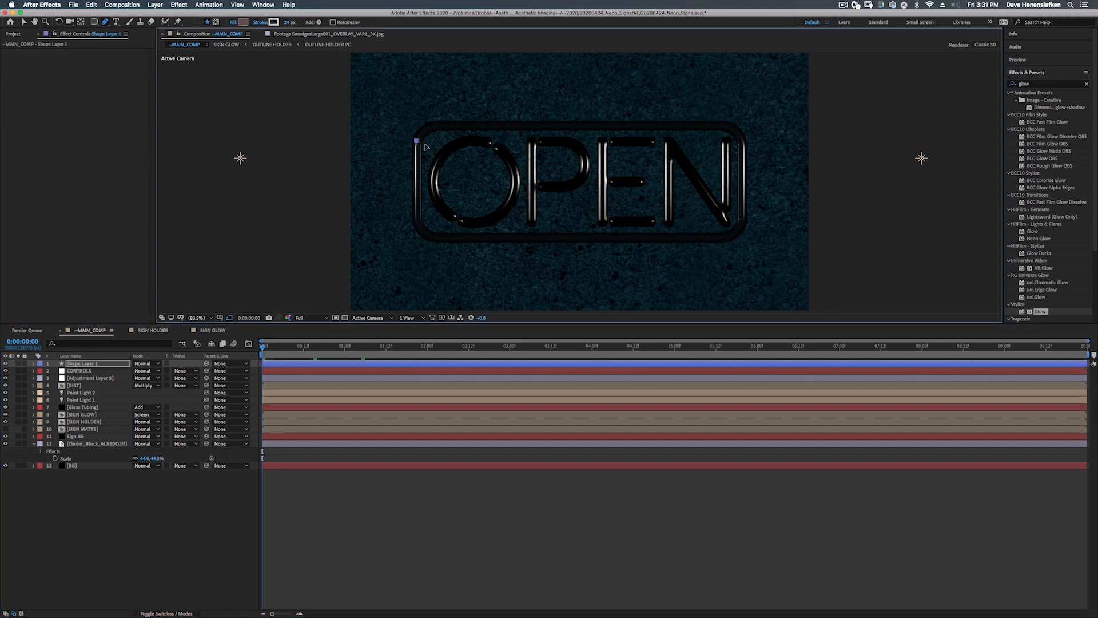
left_click(743, 141)
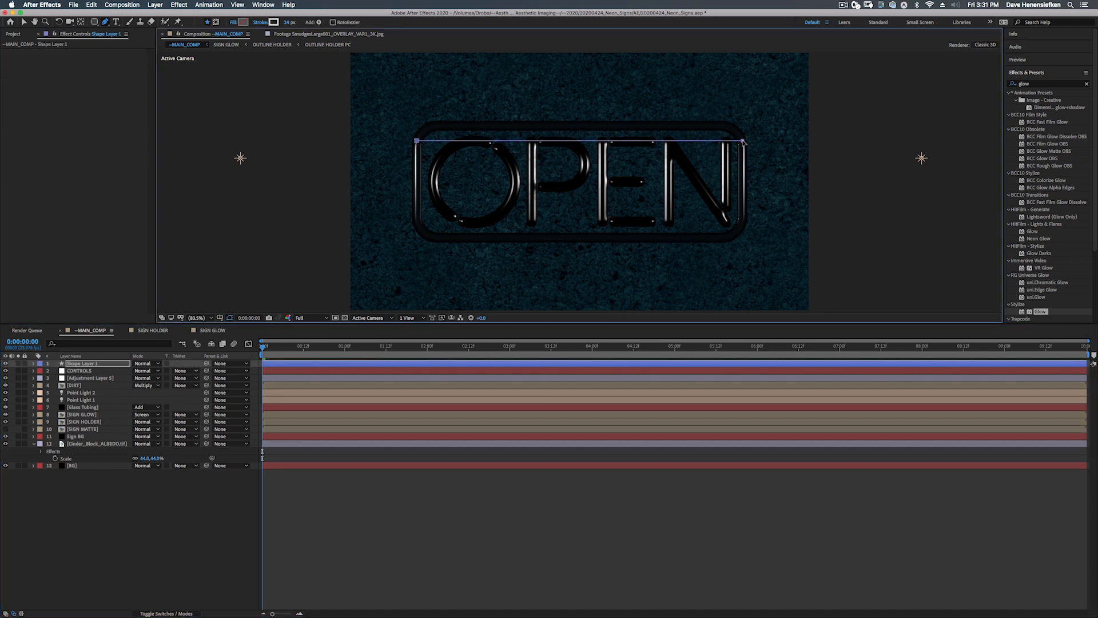
Set the line's stroke color to dark gray 141414 and its stroke width to 19 px
left_click(274, 21)
left_click_drag(280, 106, 279, 185)
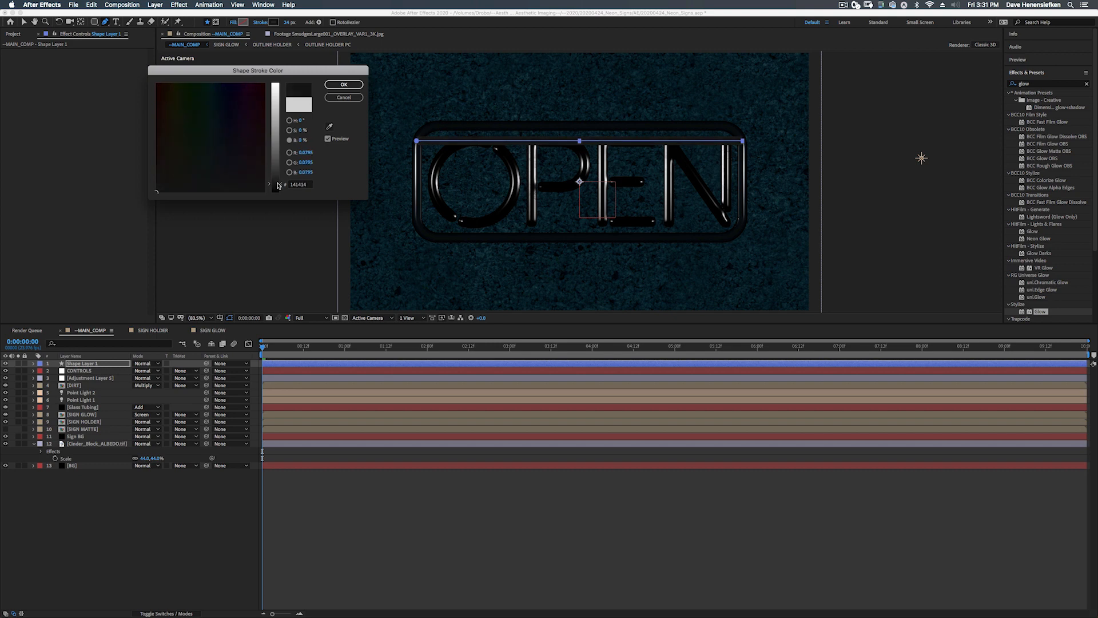
left_click(344, 84)
left_click(288, 24)
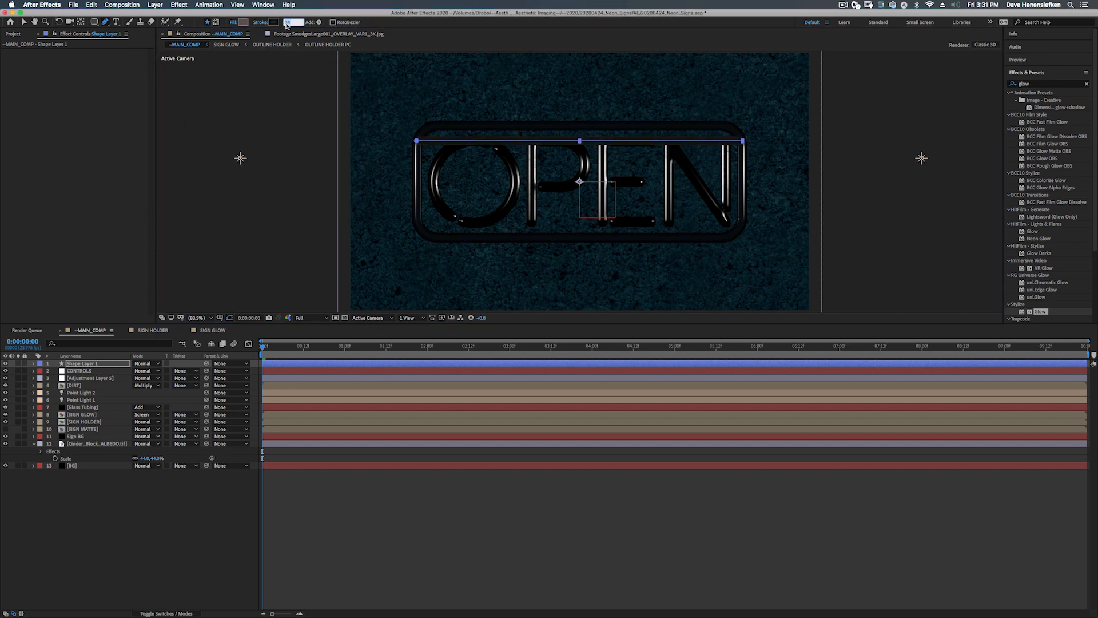
key("Down")
key("Down")
key("Down")
key("Down")
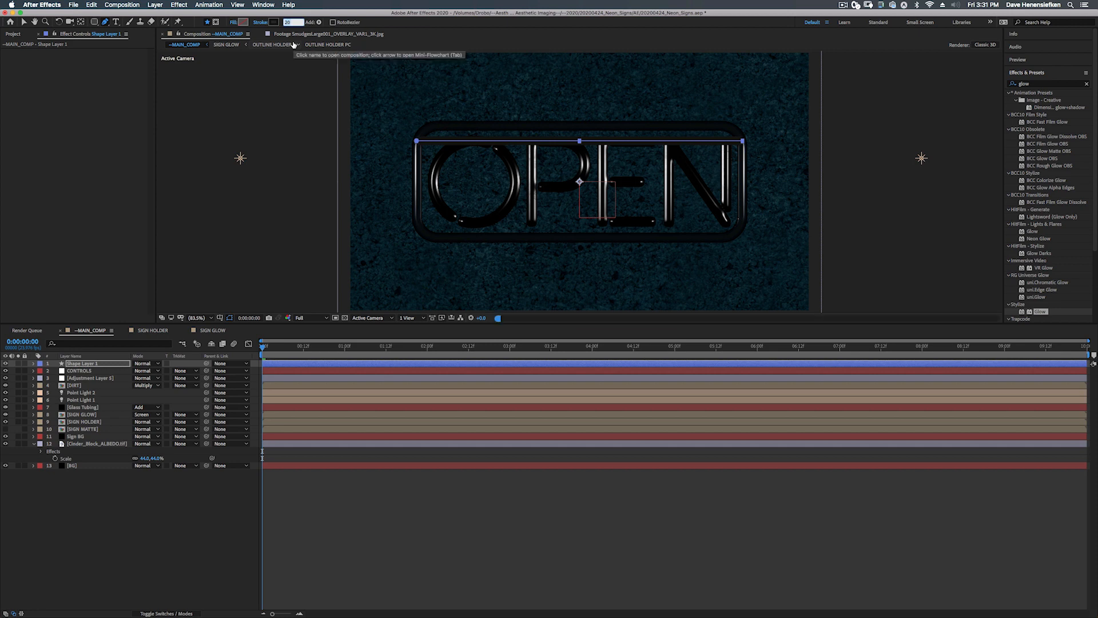
key("Return")
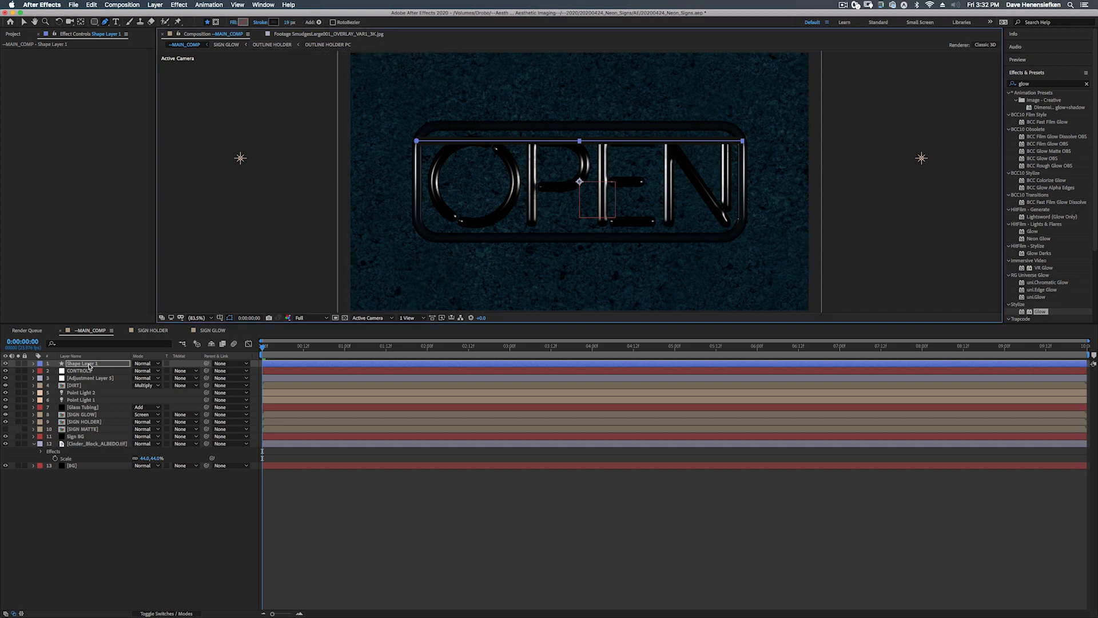
Move Shape Layer 1 directly below Sign BG, duplicate it, and place the copy across the middle of the letters
left_click(88, 364)
left_click_drag(89, 365, 79, 441)
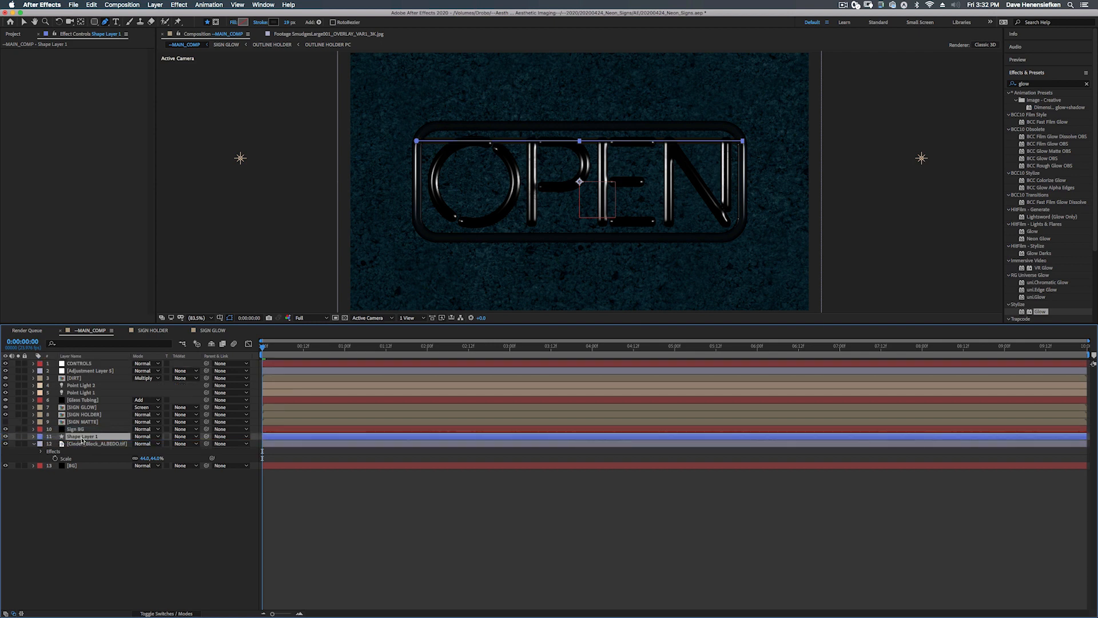
key("super+d")
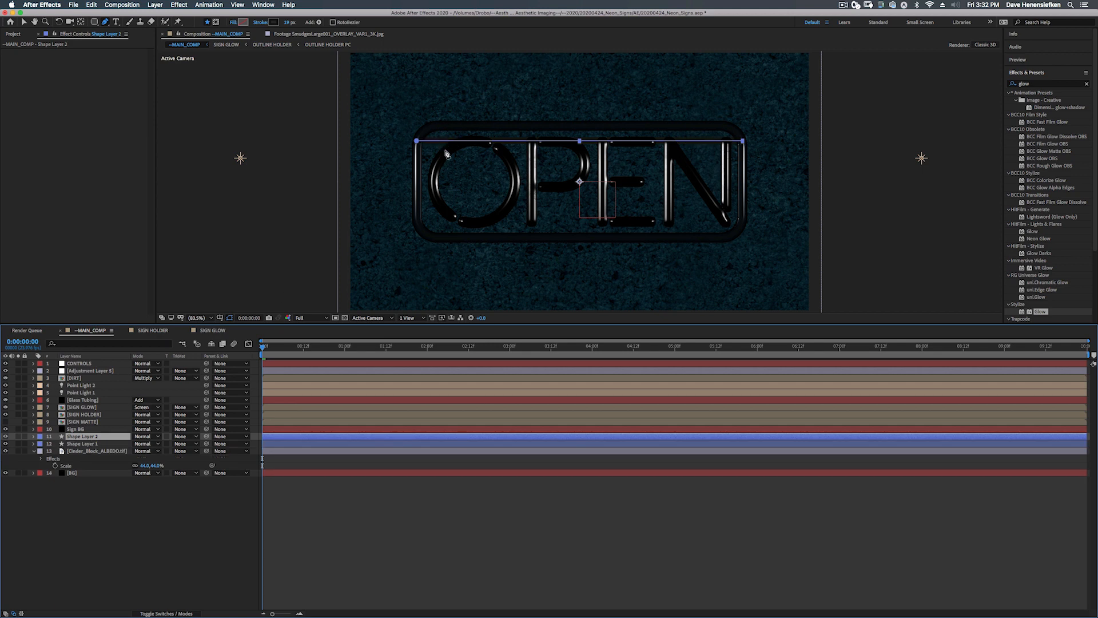
key("v")
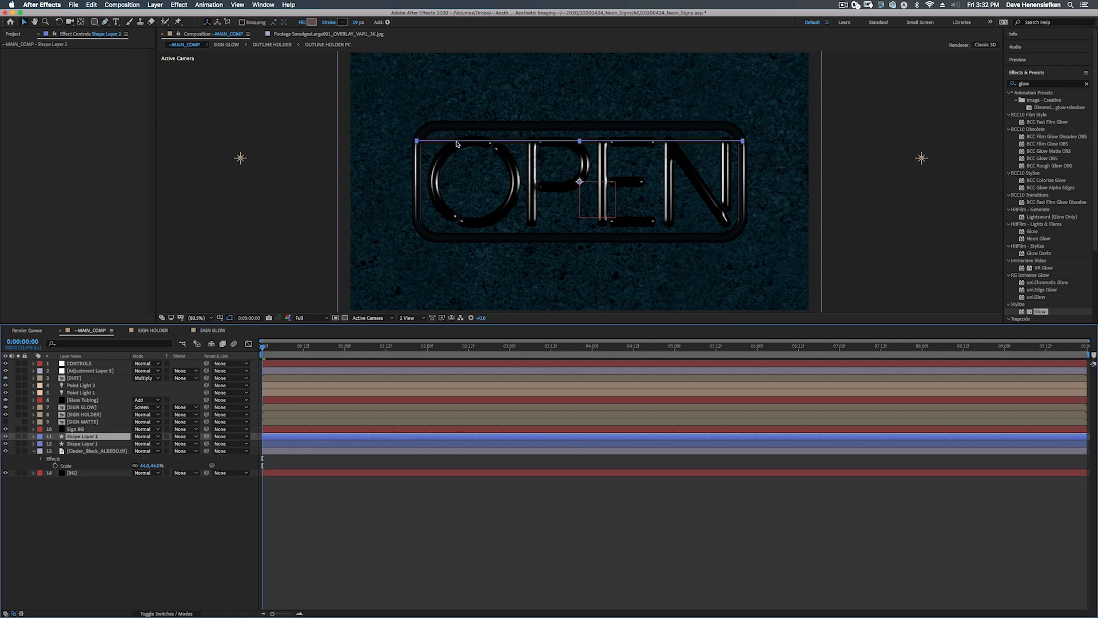
left_click_drag(457, 144, 457, 183)
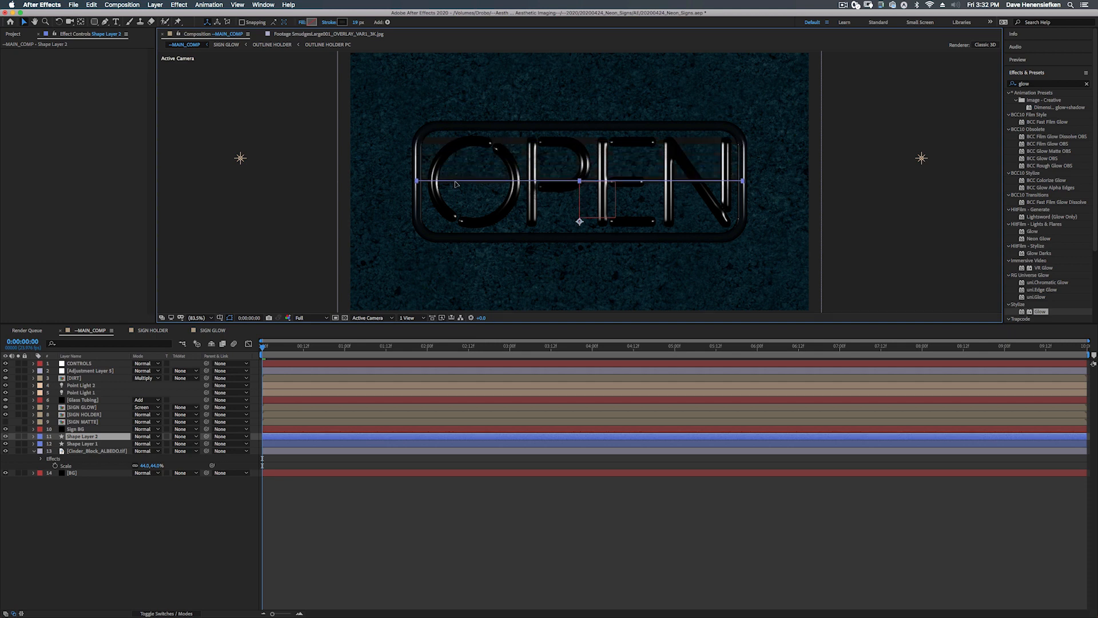
key("Return")
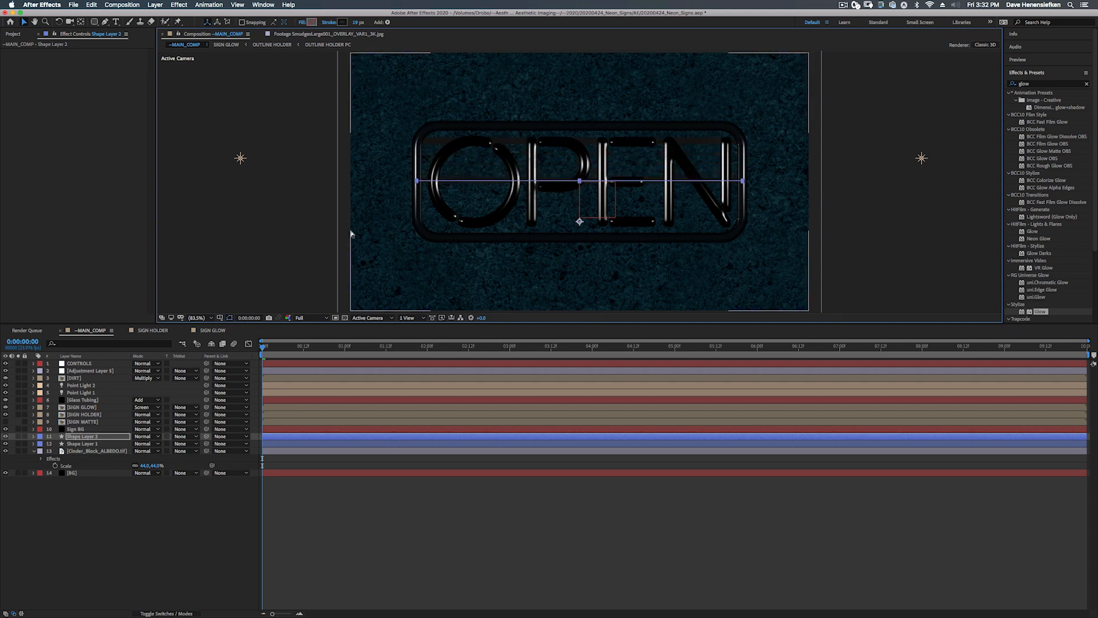
Duplicate the middle bar and place the copy across the lower edge of the letters
key("super+d")
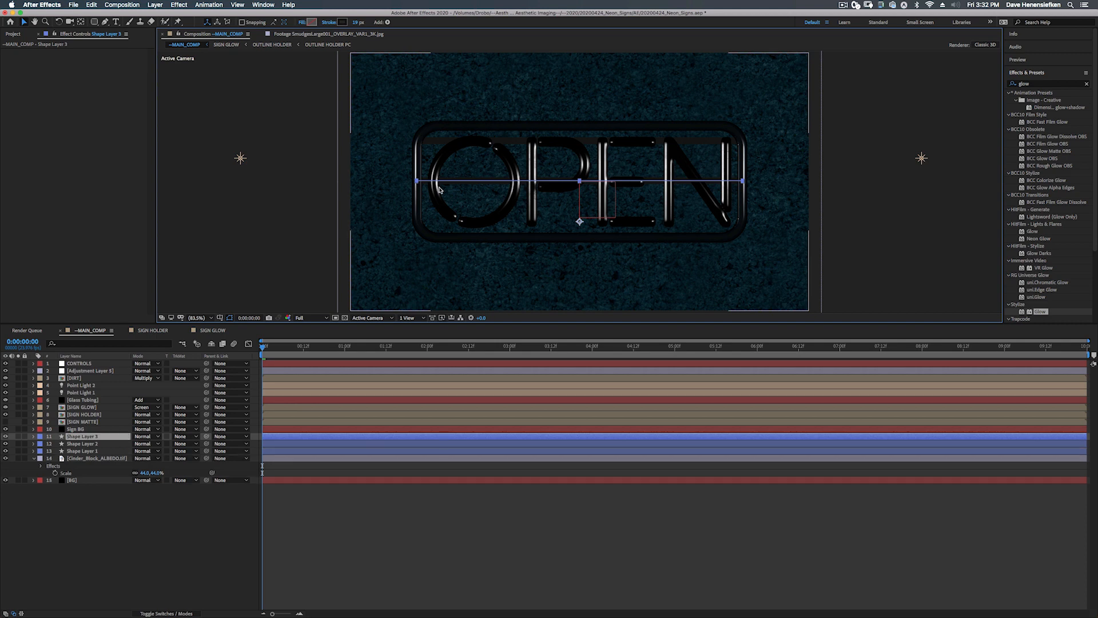
left_click_drag(454, 193, 454, 223)
key("Return")
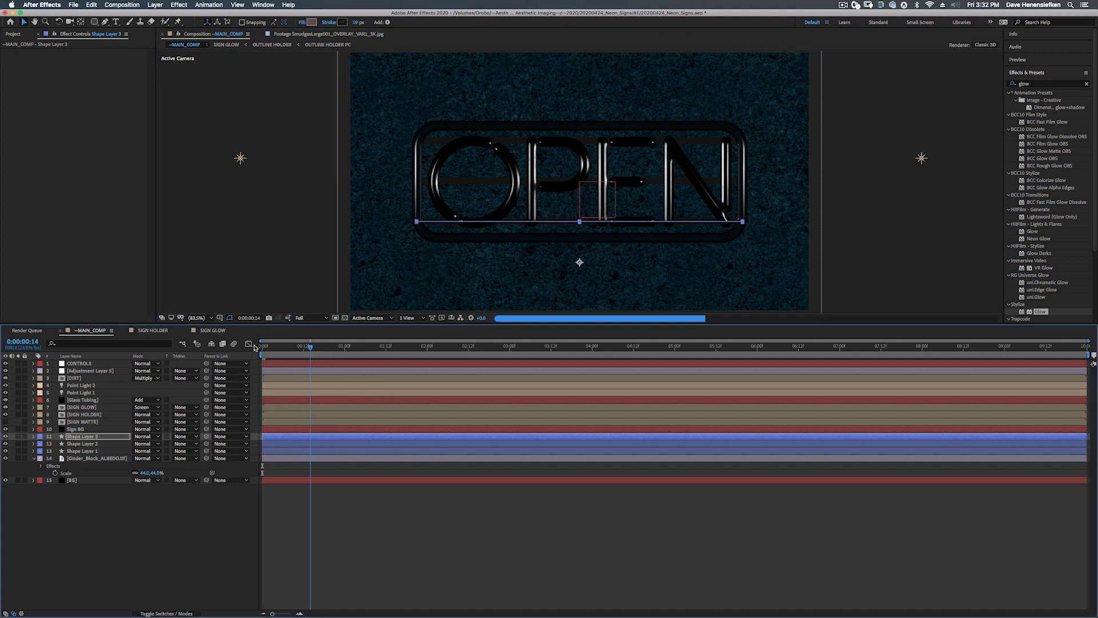
Preview the sign turning on with the added glow and the support bars behind the letters
key("space")
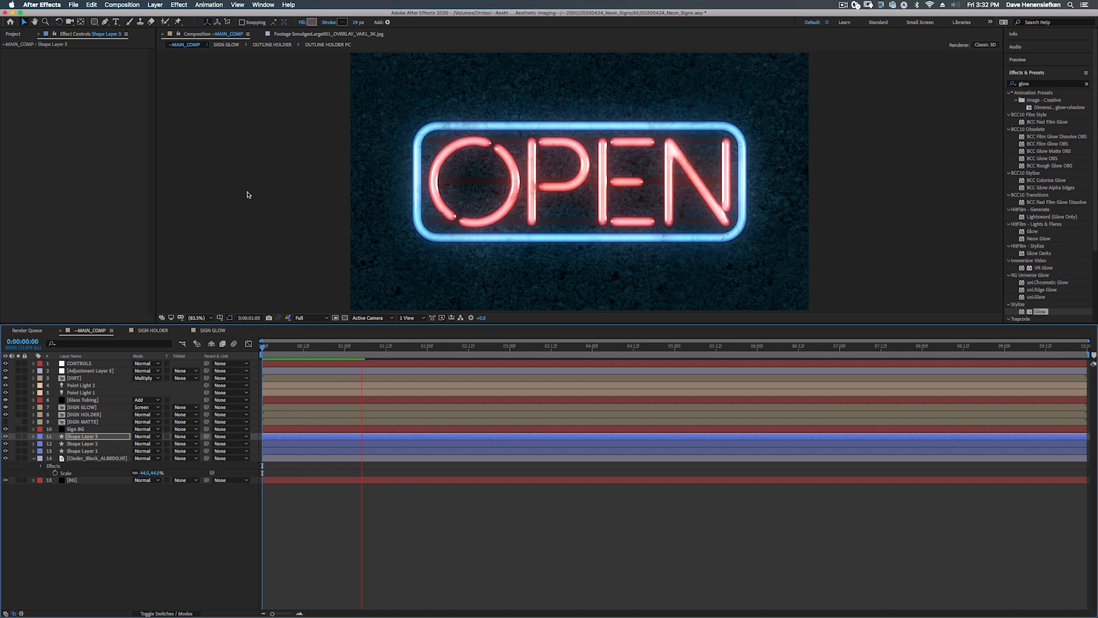
key("space")
key("Home")
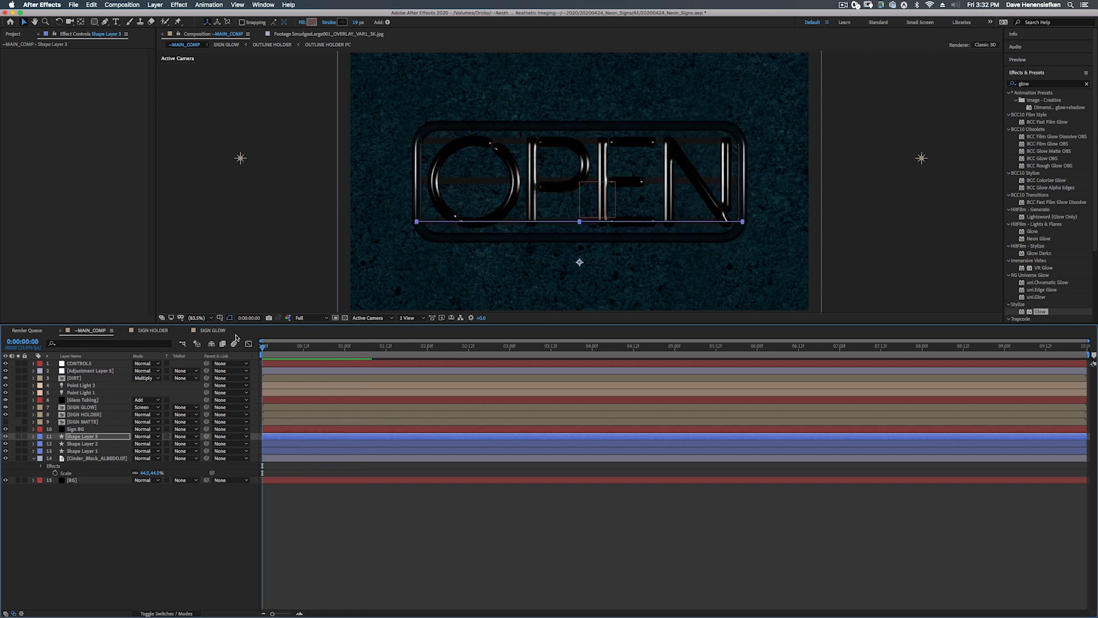
key("space")
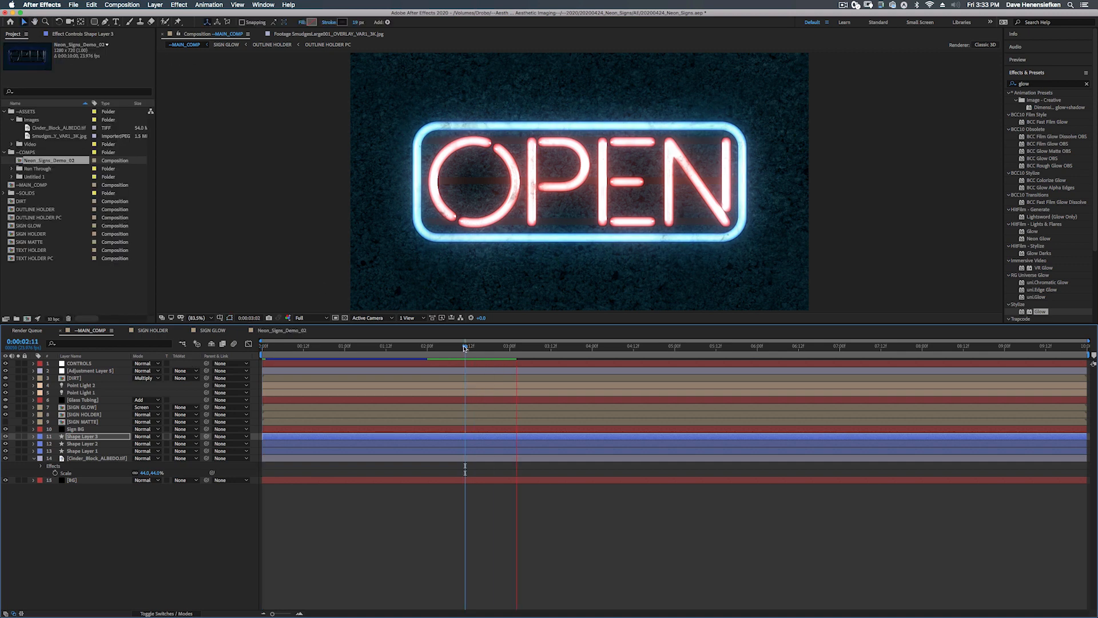
key("space")
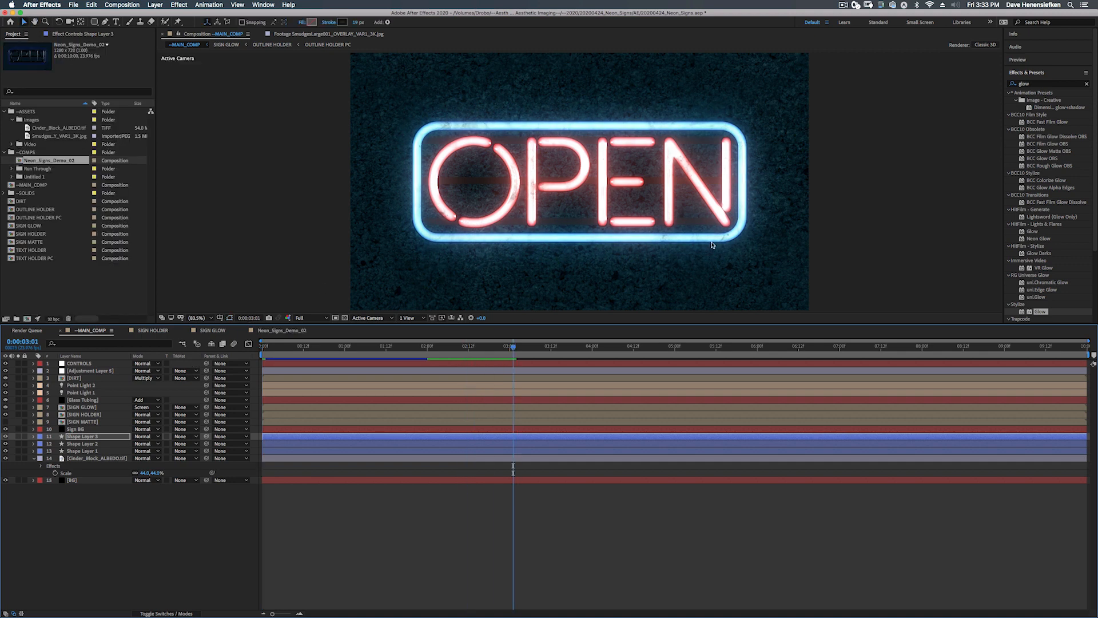